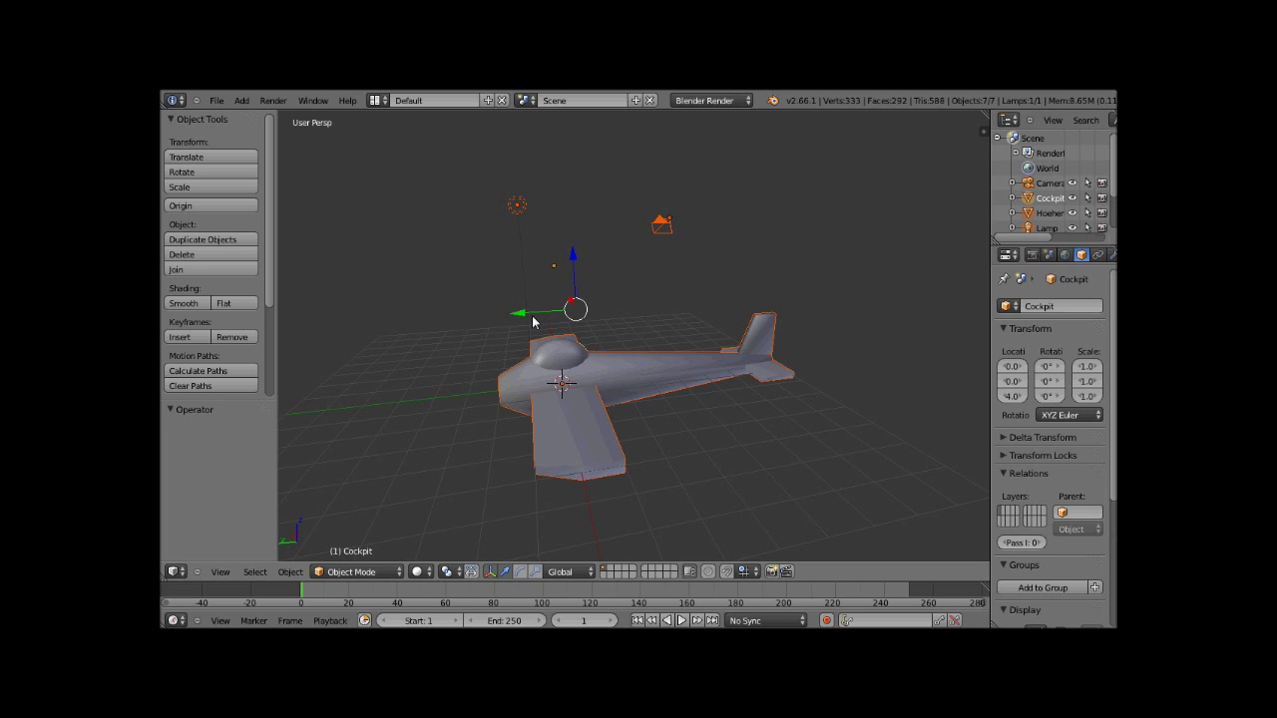
- Widen the Outliner and hide the Camera, Cockpit and Hoehenruder objects
middle_drag(533, 321, 489, 392)
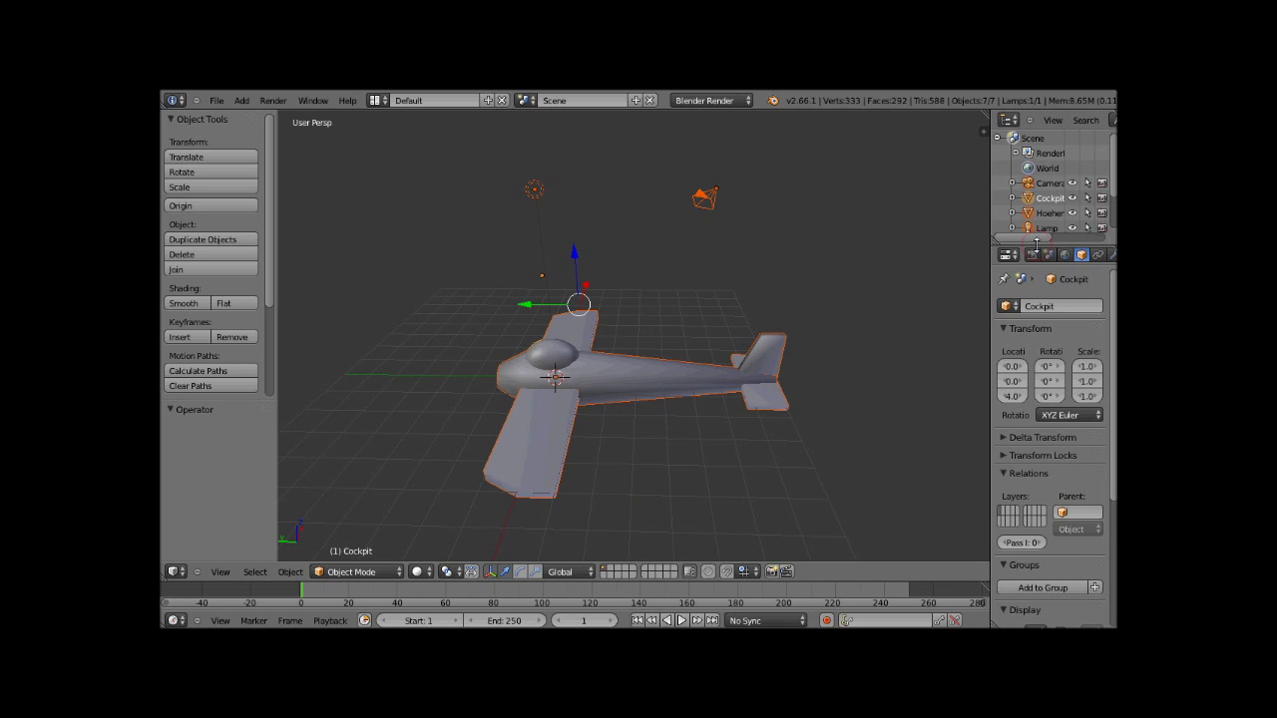
drag(1036, 245, 1043, 306)
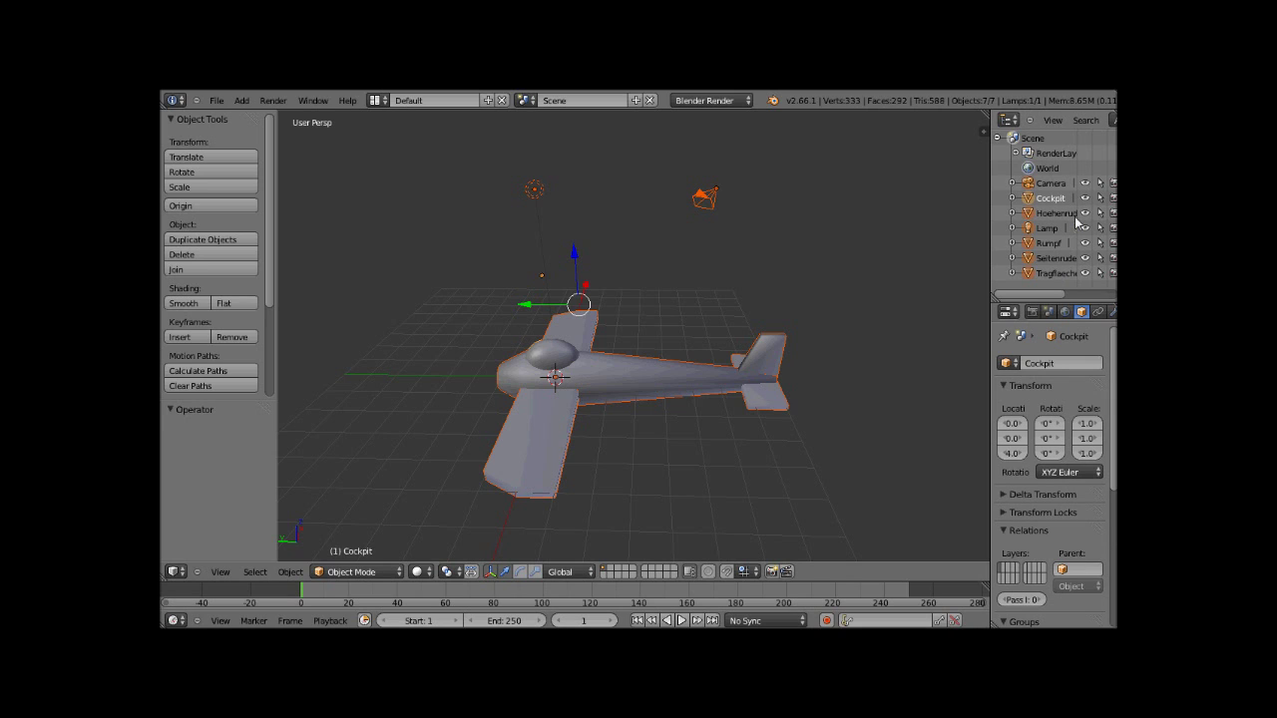
click(1085, 182)
drag(1086, 197, 1089, 252)
- Hide the Seitenruder tail fin, make Tragflaeche active and switch it into Edit Mode
click(1087, 257)
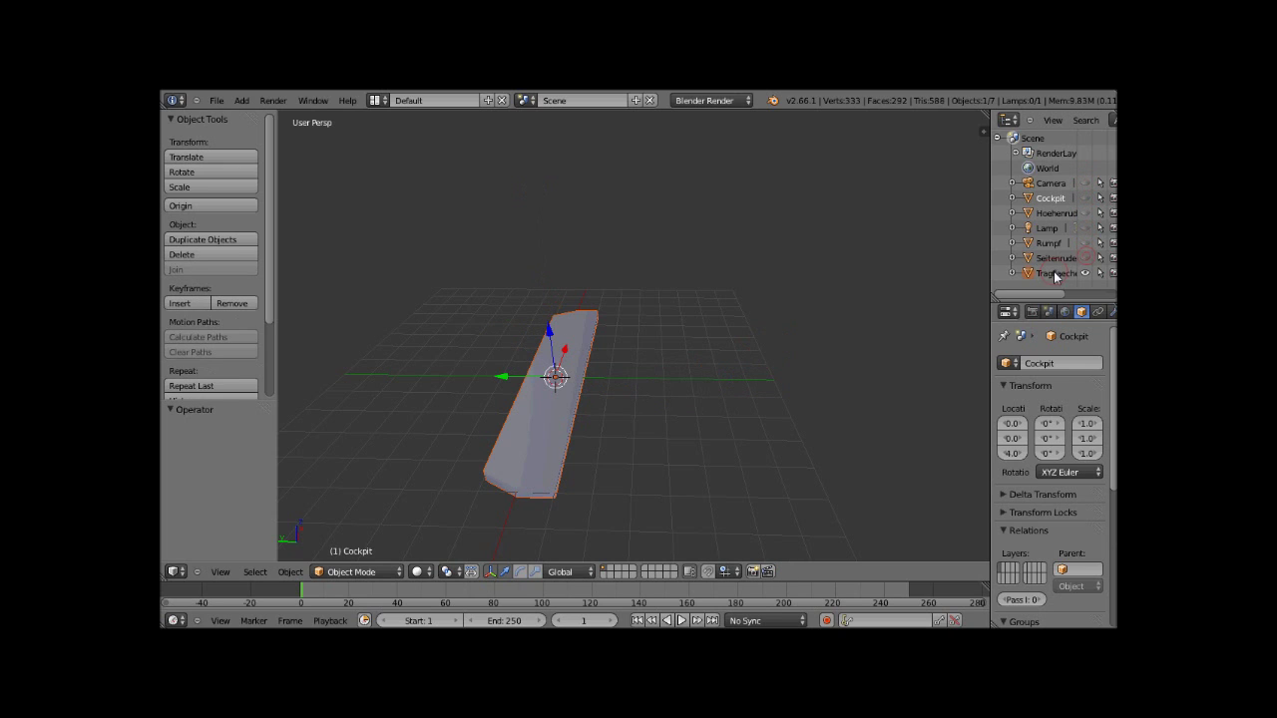
click(1054, 272)
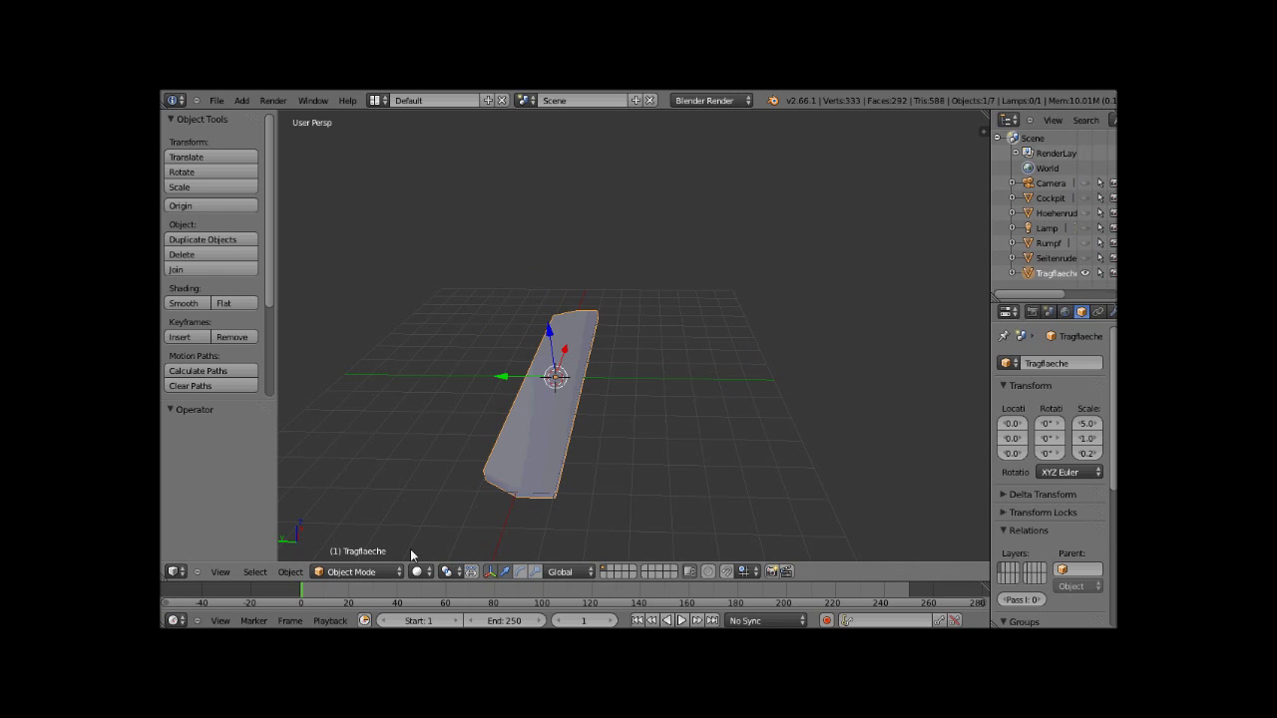
middle_drag(410, 548, 537, 465)
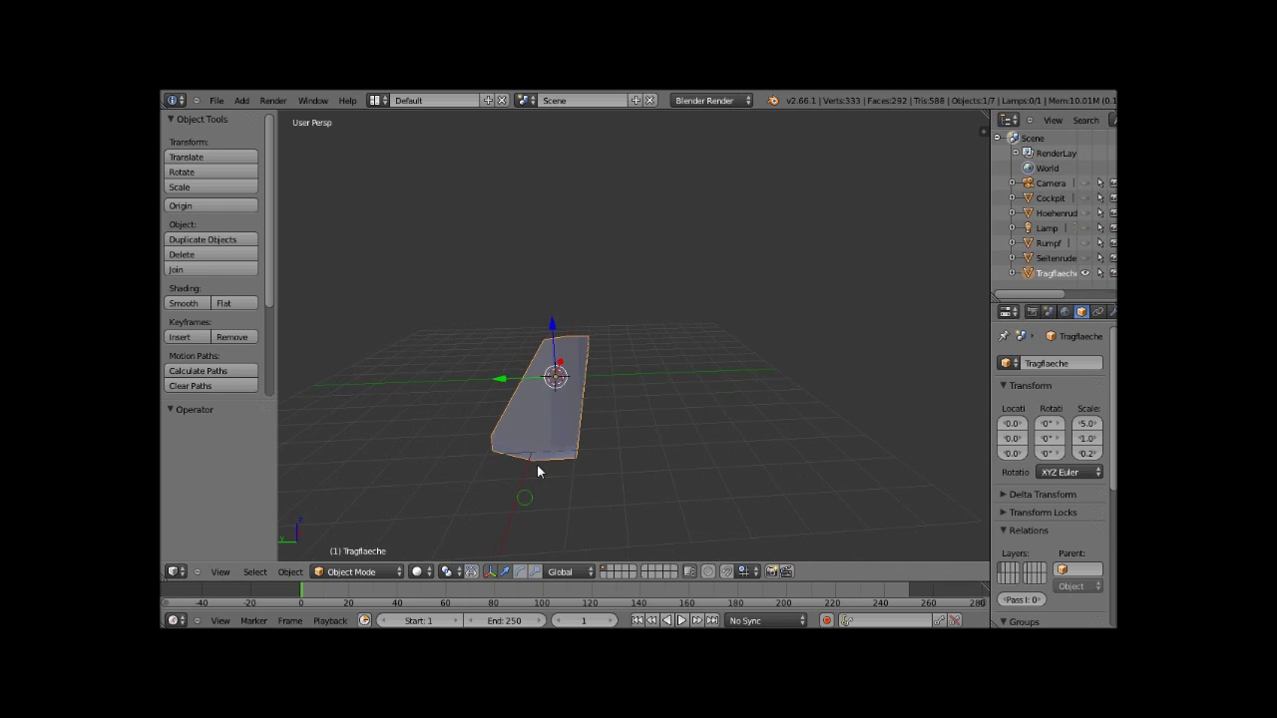
click(392, 569)
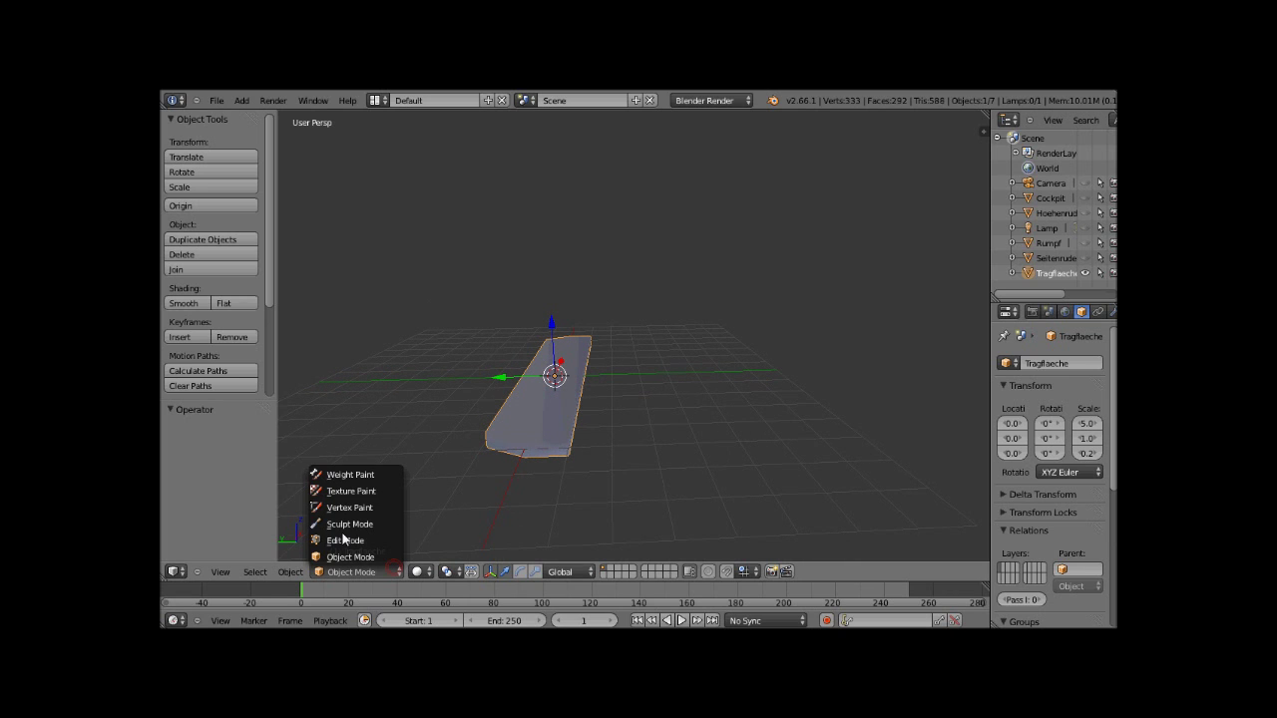
click(344, 540)
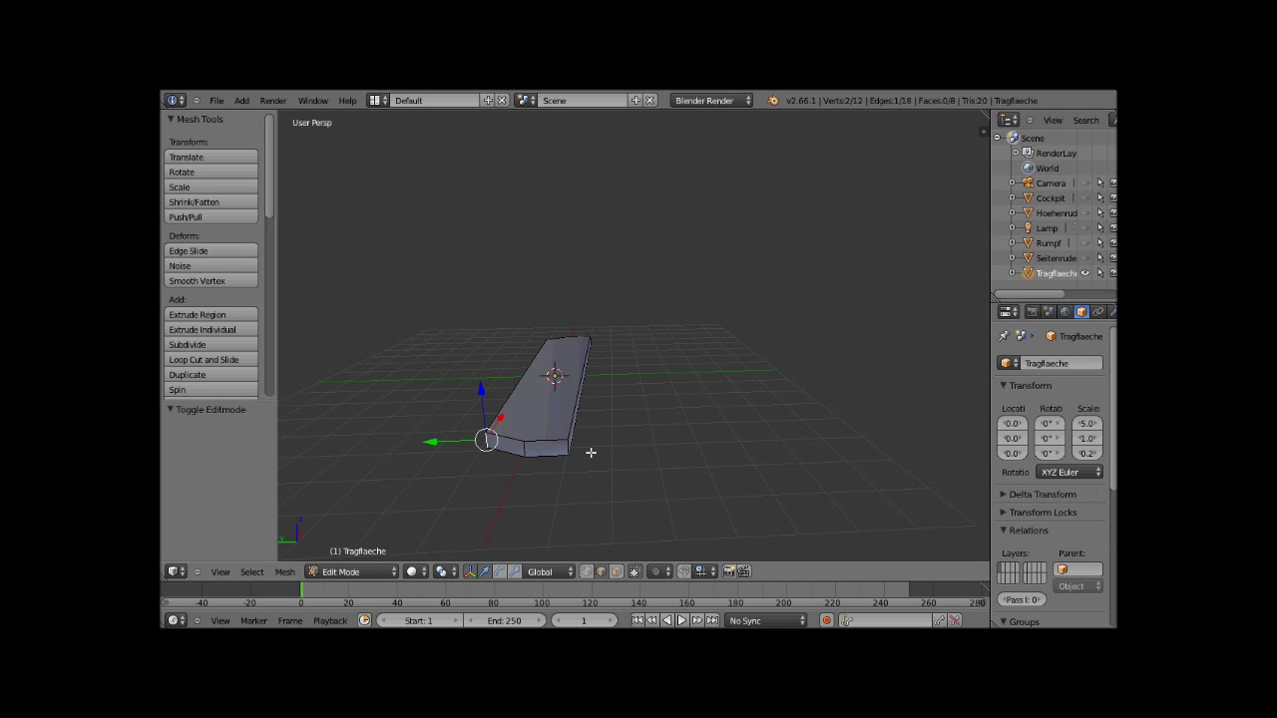
- Select the top edge and four end edges of the wing and mark them as seams
mouse_move(590, 453)
middle_down()
mouse_move(556, 454)
mouse_move(588, 378)
mouse_move(573, 366)
mouse_move(549, 376)
middle_up()
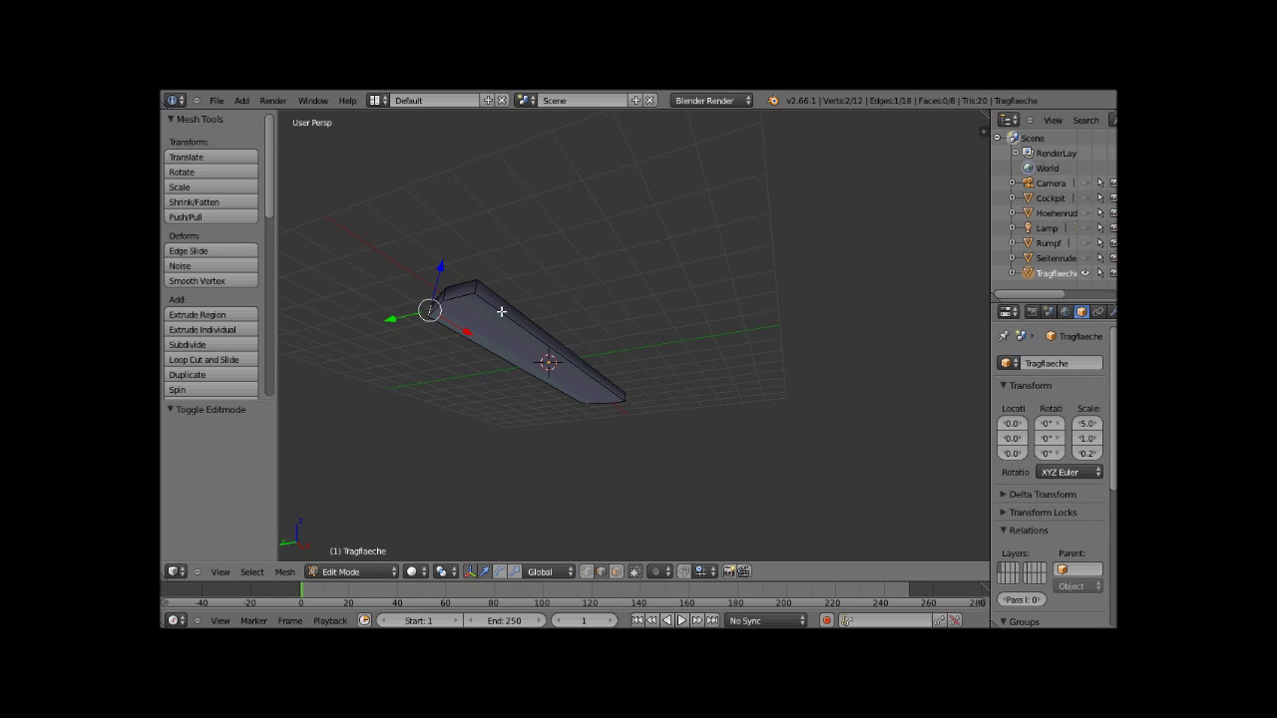
right_click(501, 312)
shift+right_click(437, 311)
shift+right_click(437, 310)
mouse_move(437, 310)
middle_down()
mouse_move(521, 319)
mouse_move(649, 189)
mouse_move(501, 101)
mouse_move(612, 366)
middle_up()
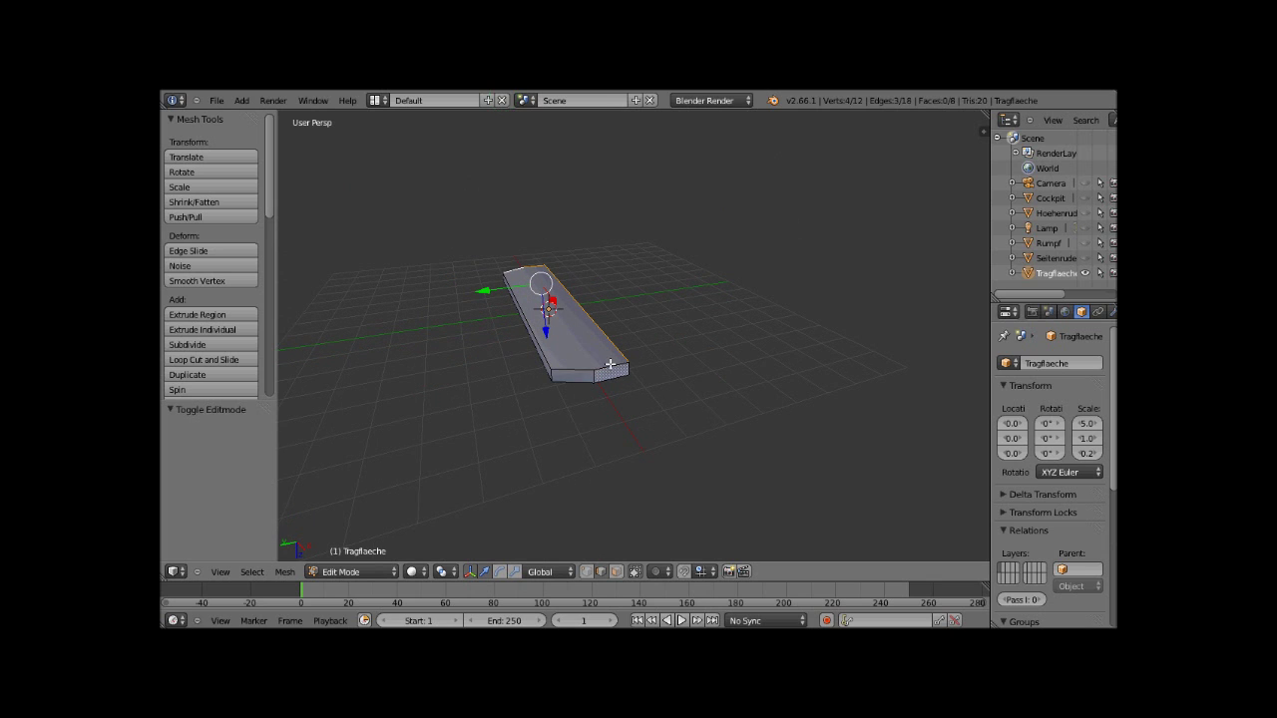
shift+right_click(610, 365)
shift+right_click(584, 370)
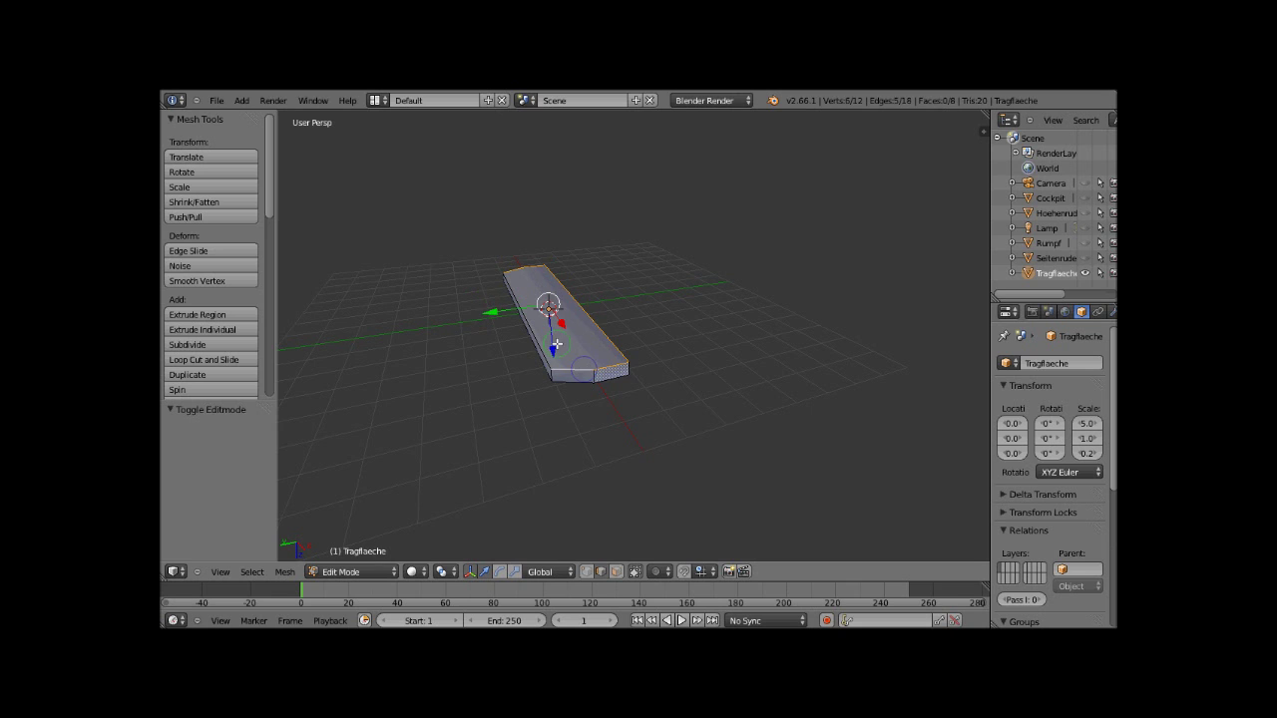
middle_drag(555, 344, 567, 537)
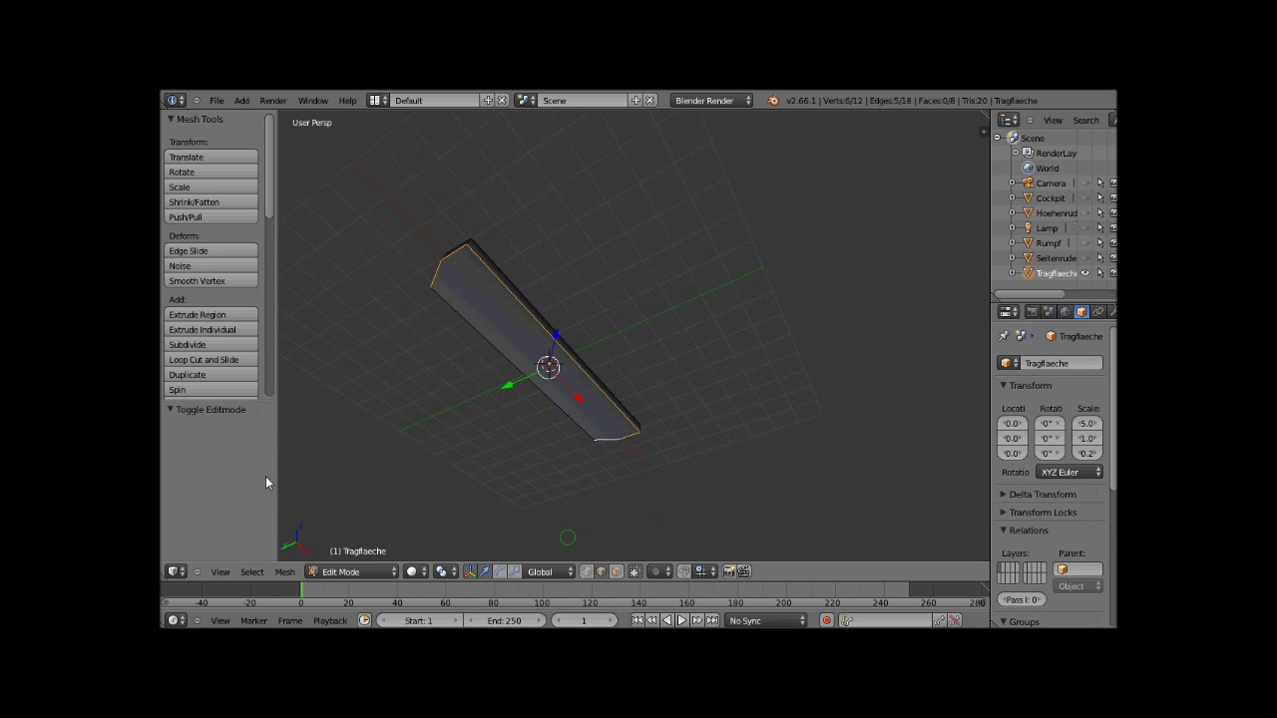
drag(268, 181, 266, 268)
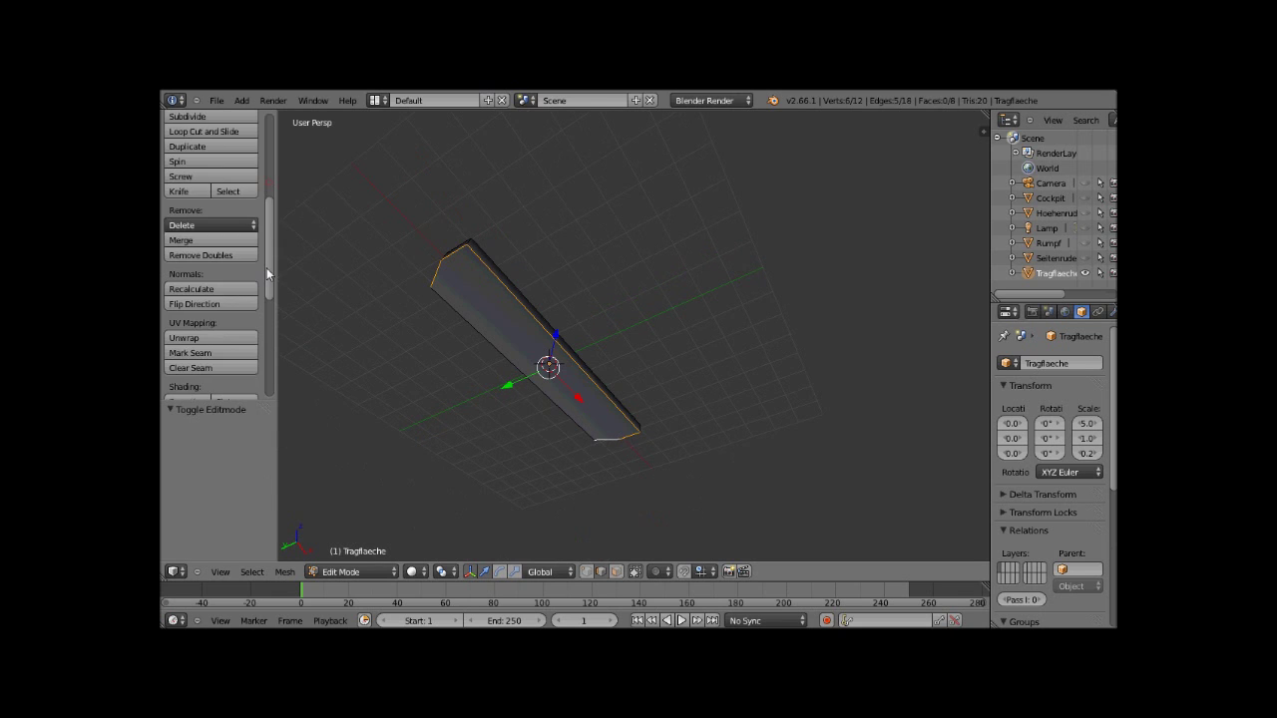
scroll(197, 284, down, 2)
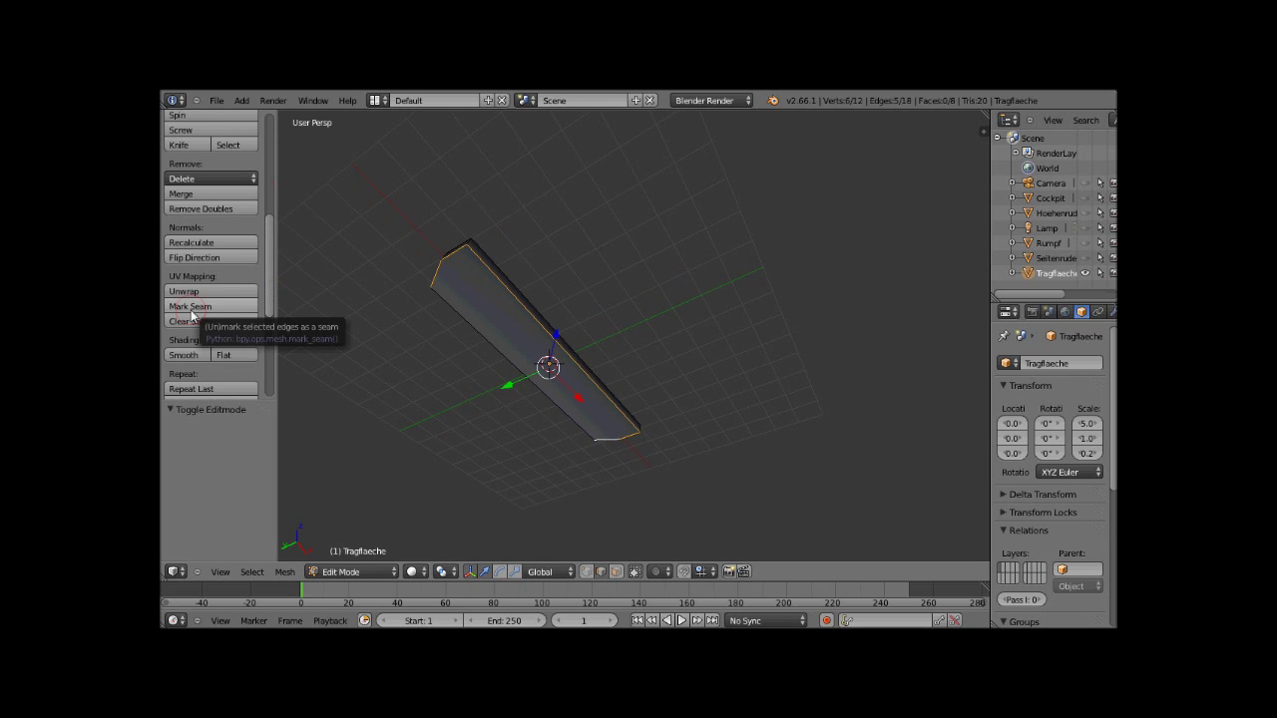
click(193, 311)
- Select the remaining wing edges, including the vertical end edges, and mark them as seams
key(a)
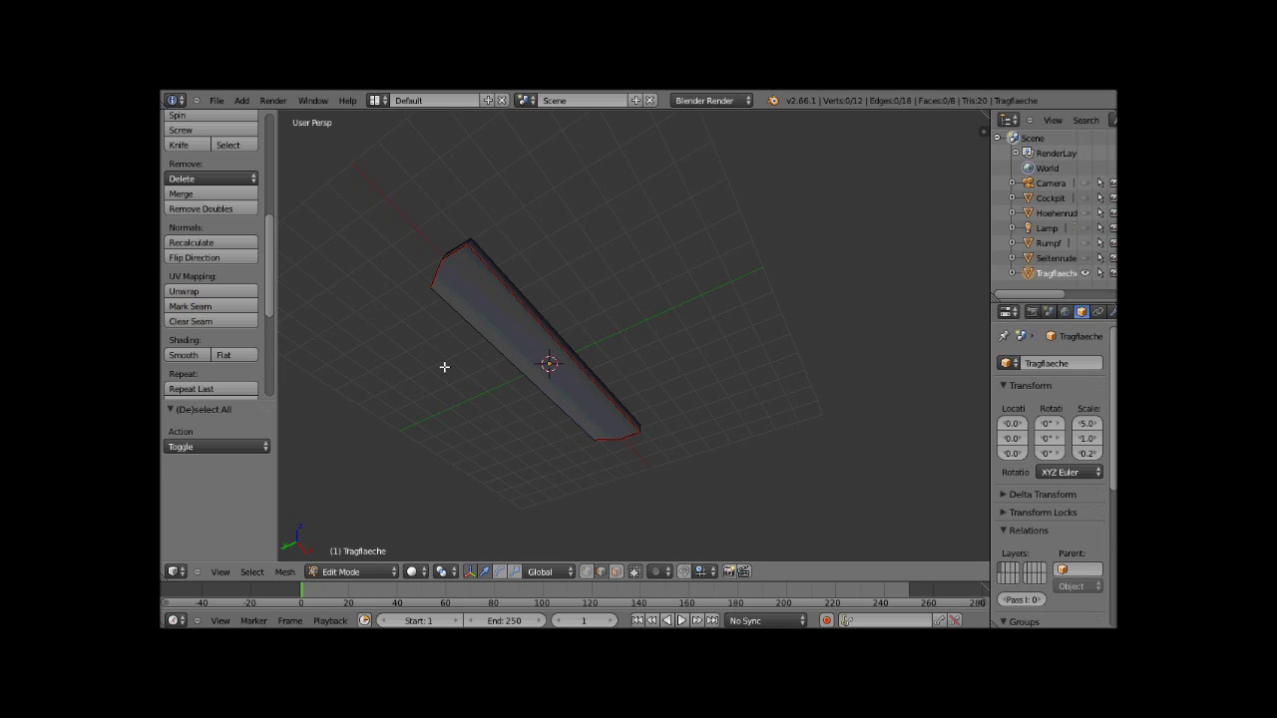
mouse_move(444, 367)
middle_down()
mouse_move(527, 434)
mouse_move(548, 362)
mouse_move(552, 435)
middle_up()
key(c)
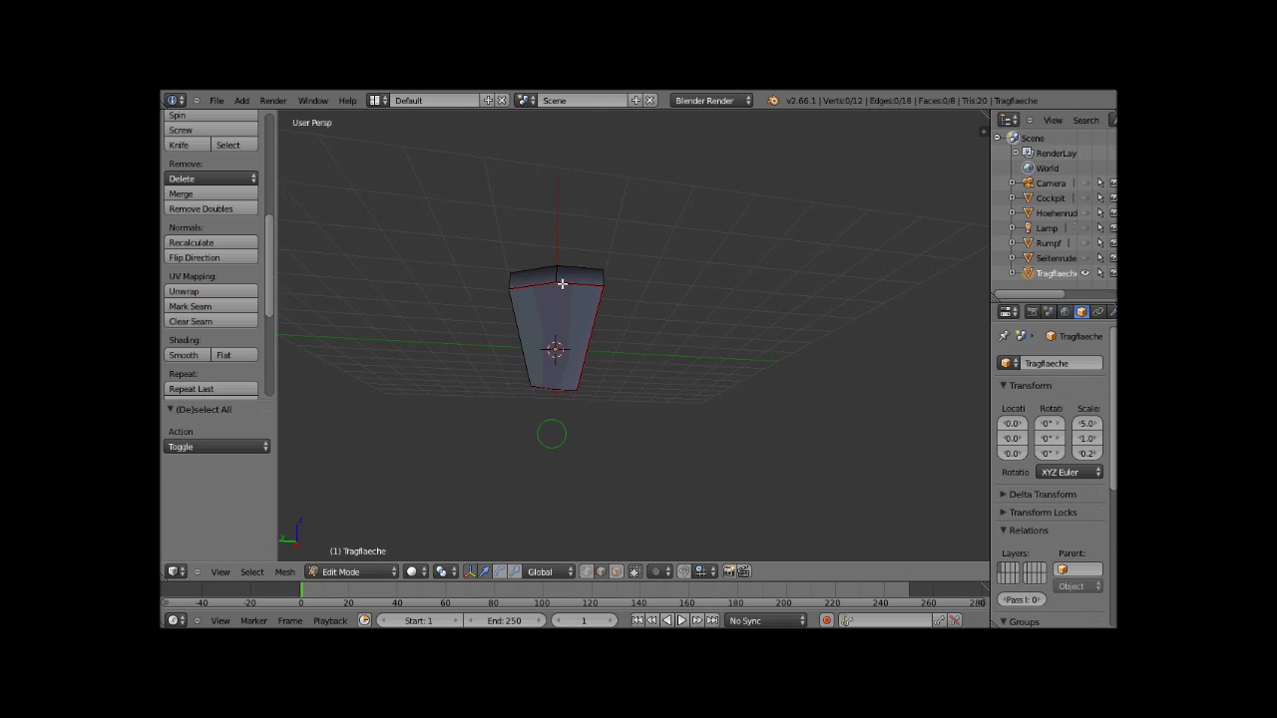
mouse_move(562, 284)
middle_down()
mouse_move(593, 303)
mouse_move(555, 295)
mouse_move(591, 275)
mouse_move(633, 332)
mouse_move(598, 347)
middle_up()
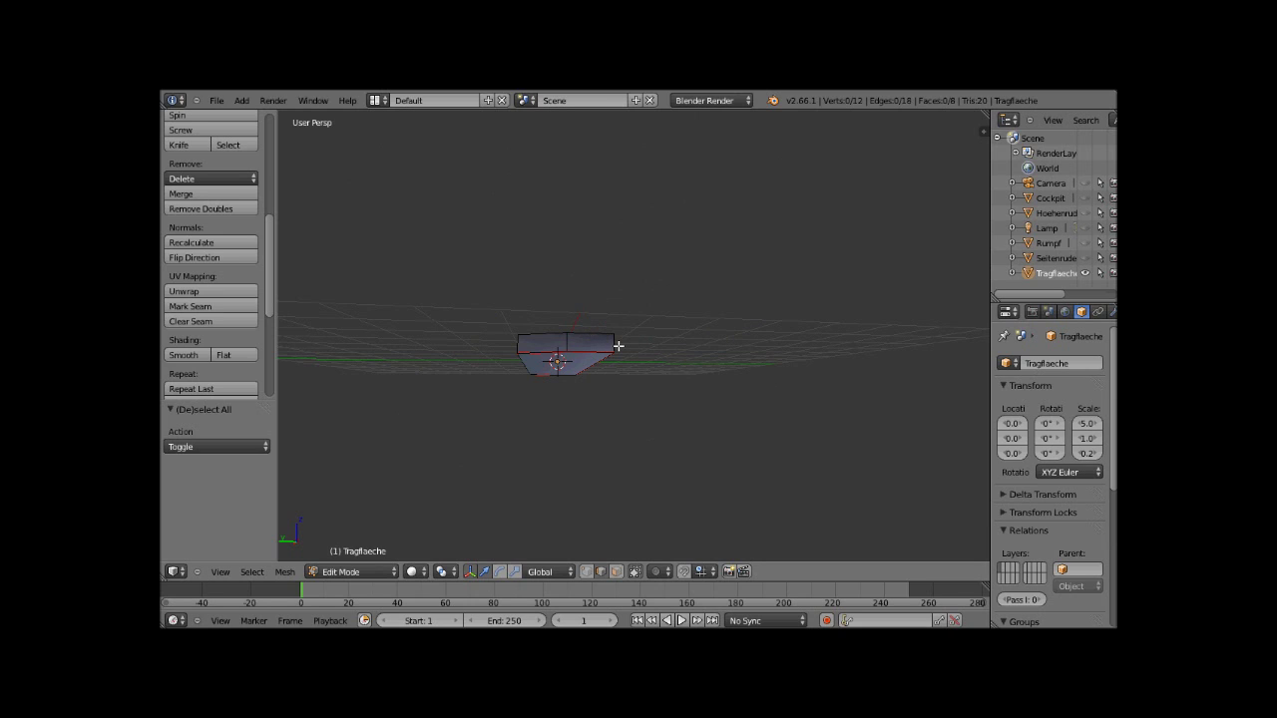
right_click(613, 343)
shift+right_click(534, 342)
shift+right_click(491, 347)
middle_drag(491, 348, 649, 344)
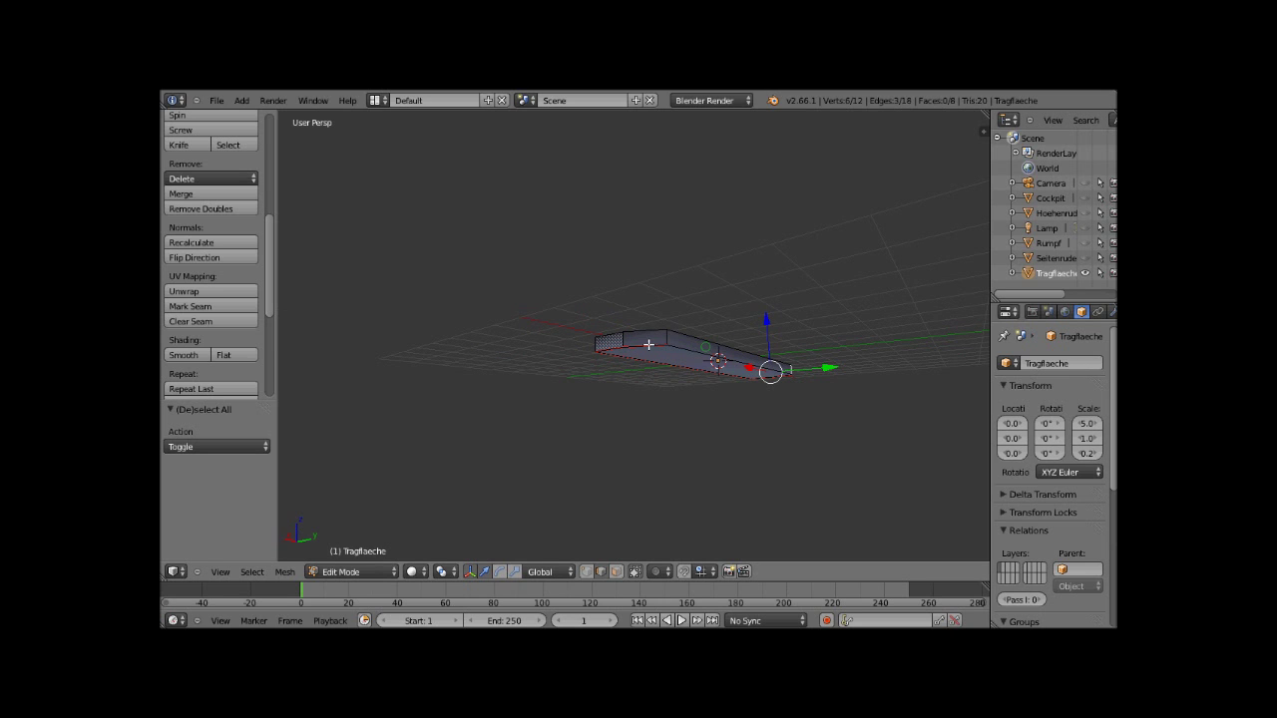
shift+right_click(668, 336)
shift+right_click(606, 344)
shift+right_click(599, 344)
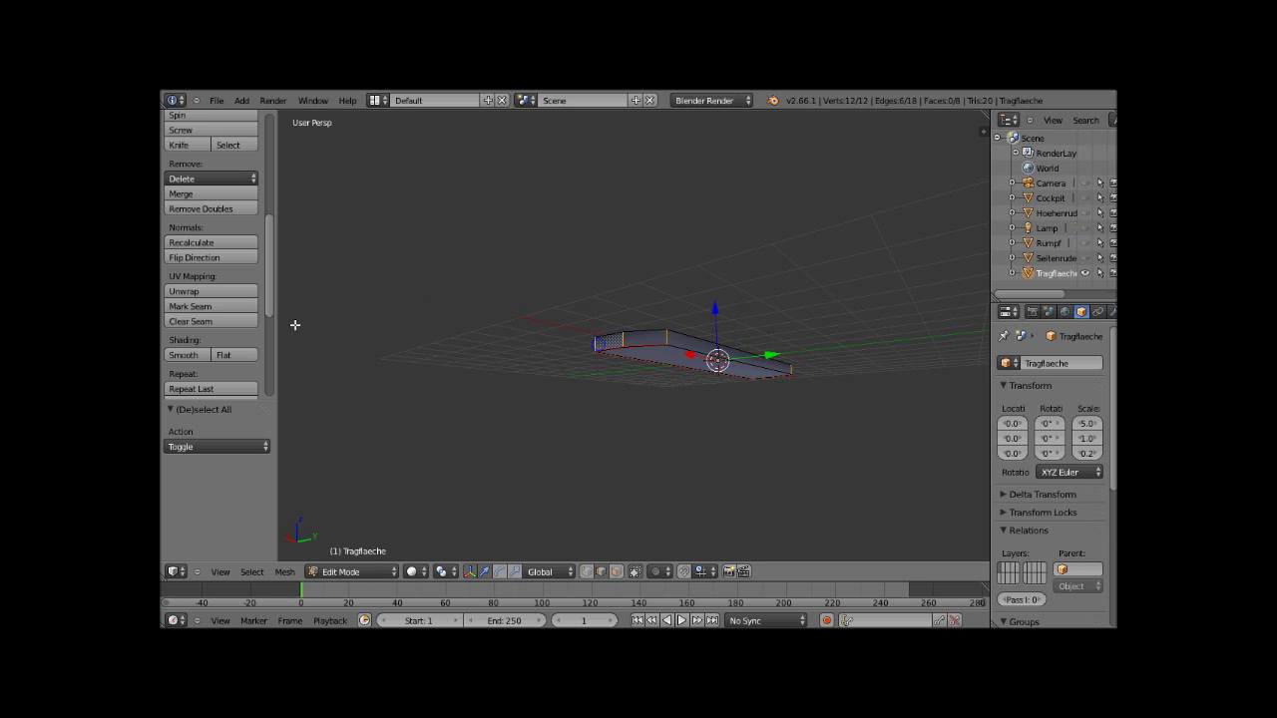
click(190, 307)
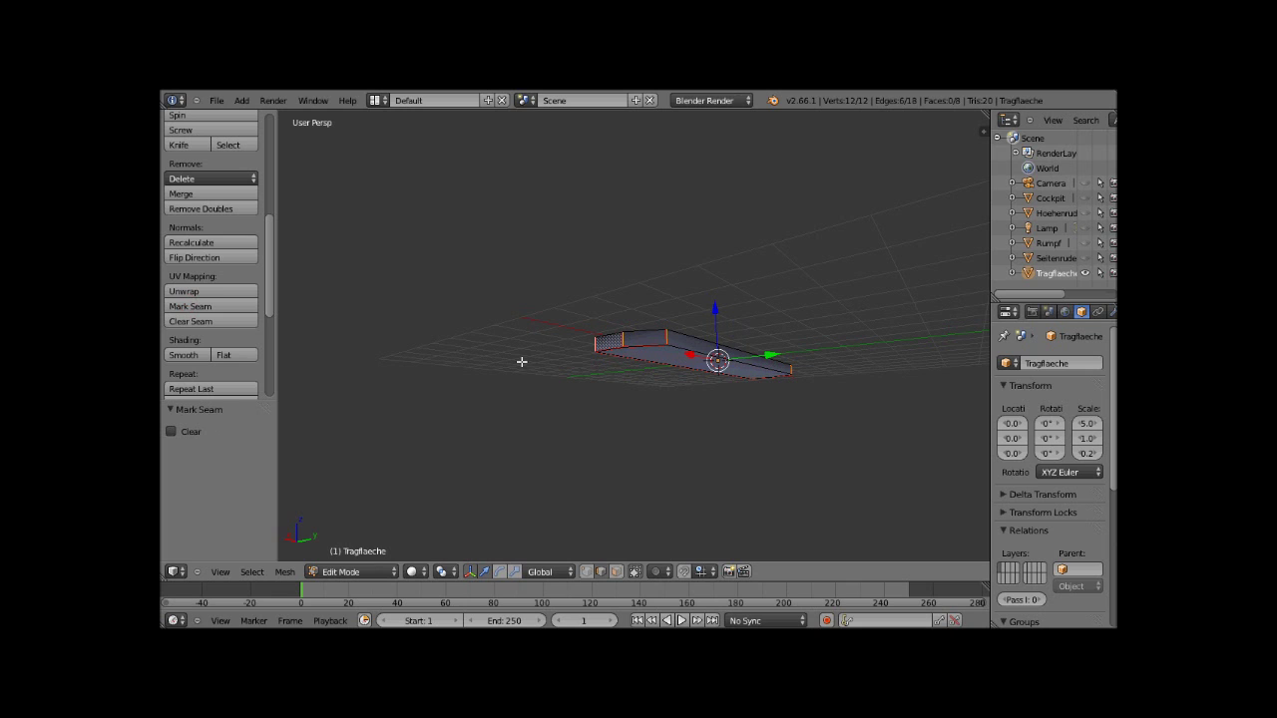
- Deselect, inspect the seams from several angles, then select the whole wing mesh
key(a)
mouse_move(522, 361)
middle_down()
mouse_move(566, 296)
mouse_move(617, 354)
mouse_move(645, 428)
mouse_move(682, 432)
mouse_move(534, 441)
mouse_move(602, 447)
mouse_move(659, 420)
middle_up()
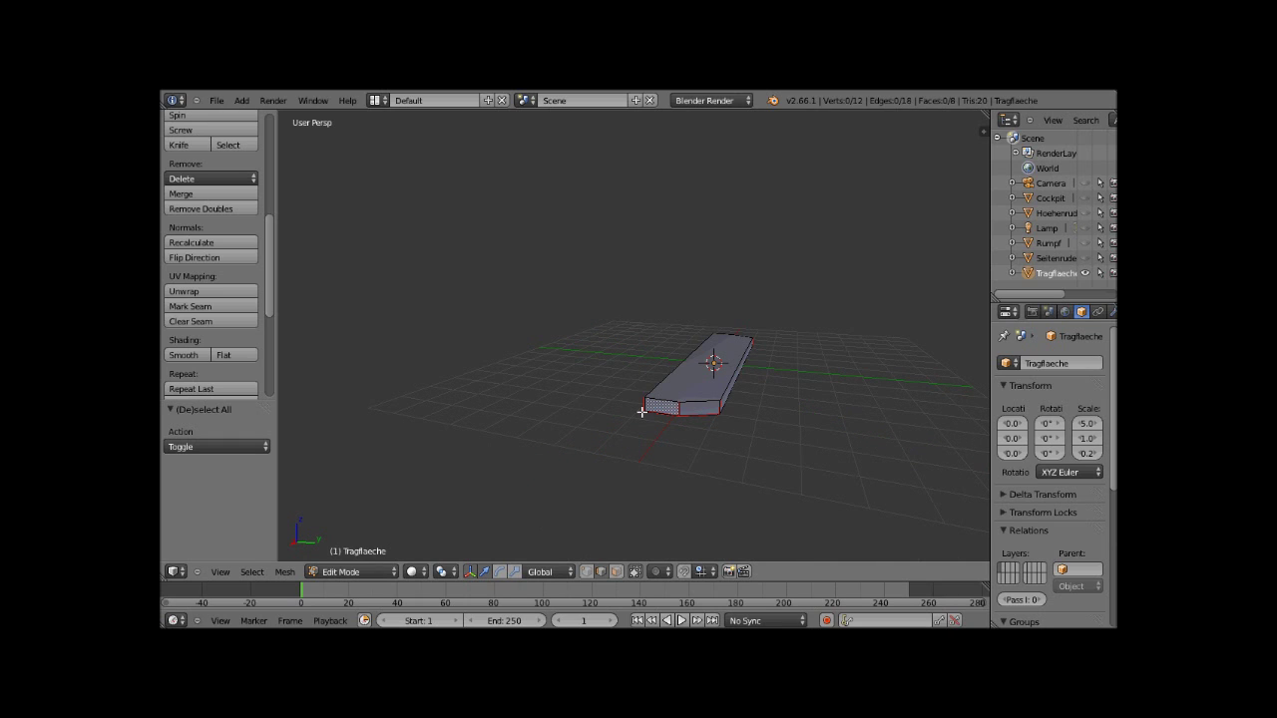
middle_drag(699, 417, 741, 327)
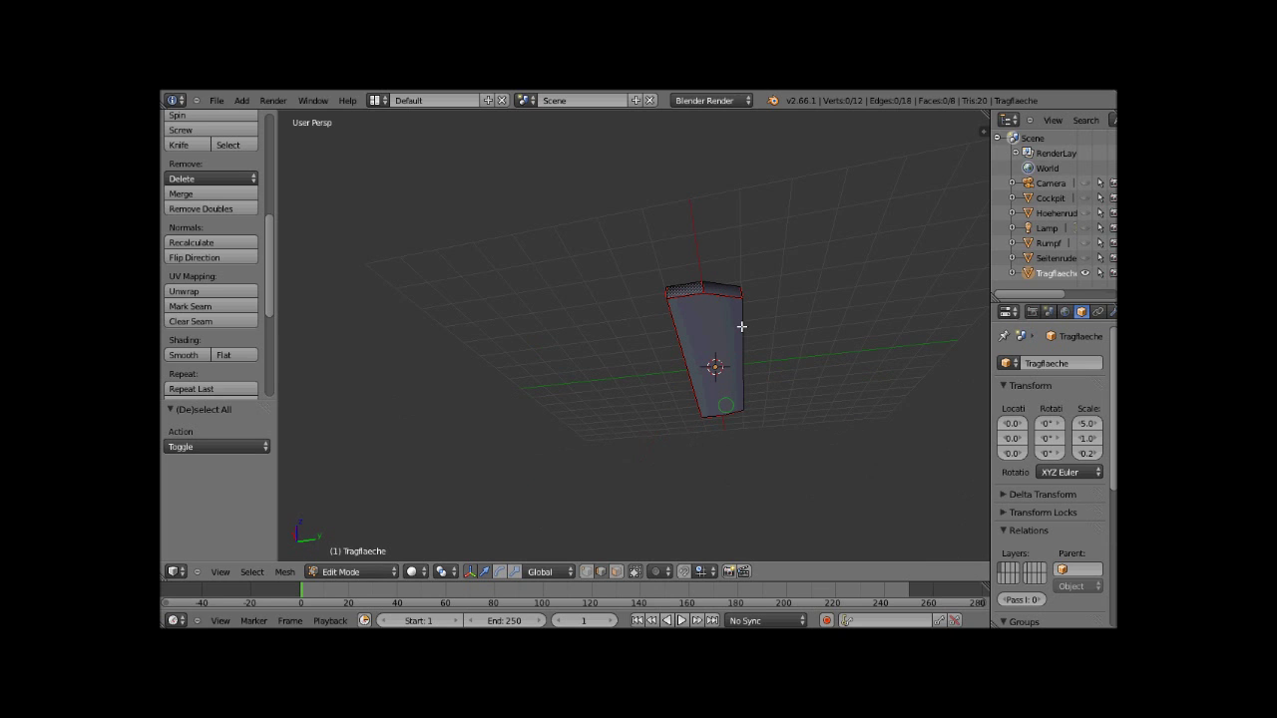
right_click(844, 293)
mouse_move(843, 293)
middle_down()
mouse_move(757, 404)
mouse_move(727, 420)
middle_up()
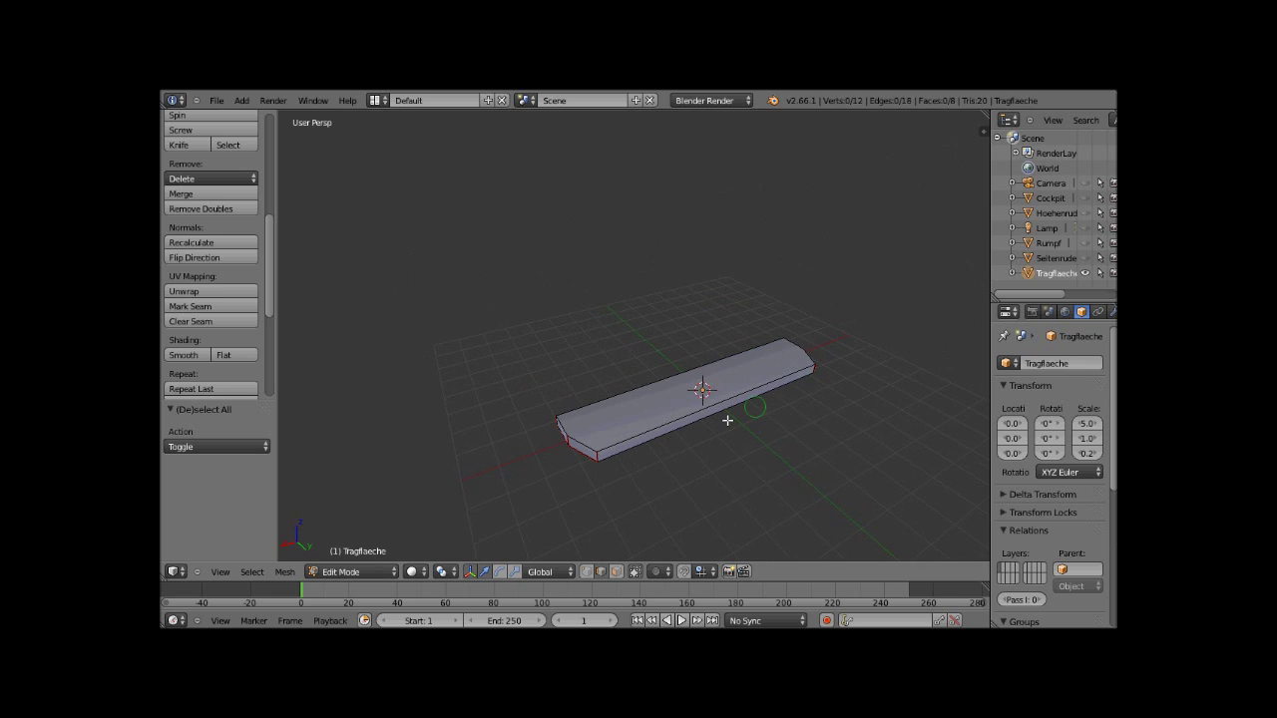
key(a)
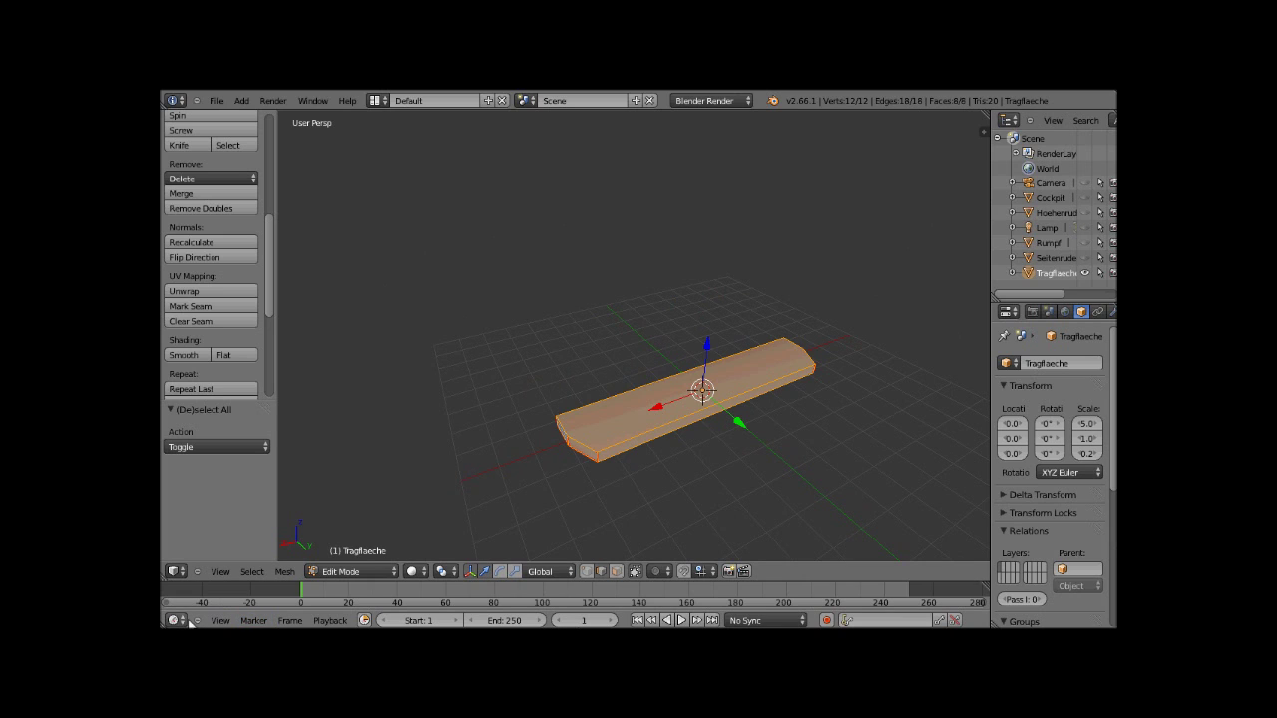
- Turn the bottom Timeline into a taller UV/Image Editor and Unwrap the wing mesh
click(175, 621)
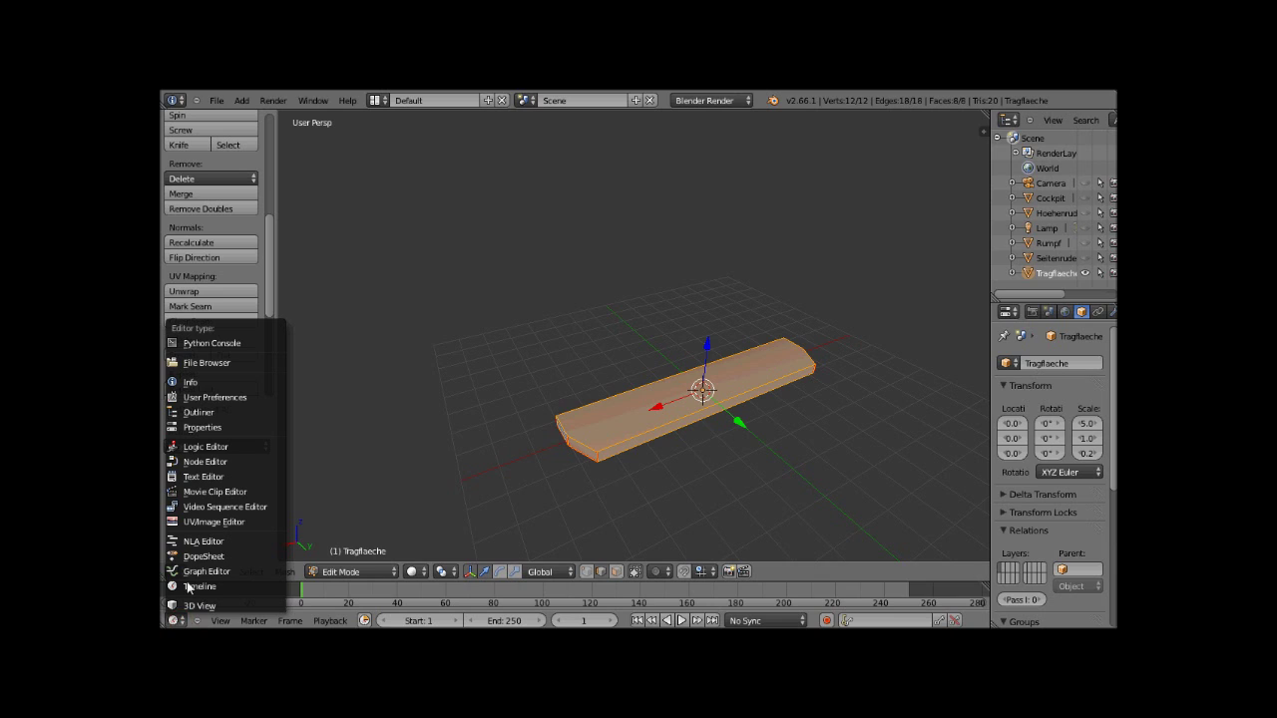
click(211, 523)
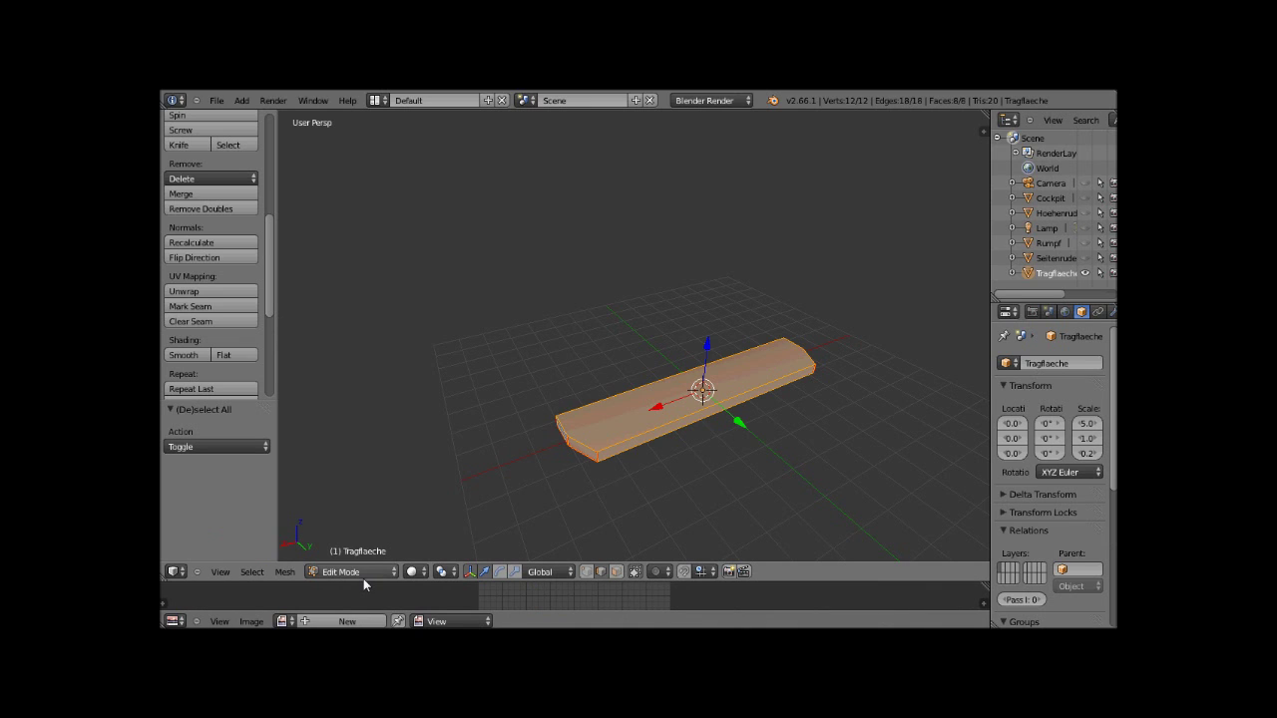
drag(363, 579, 379, 483)
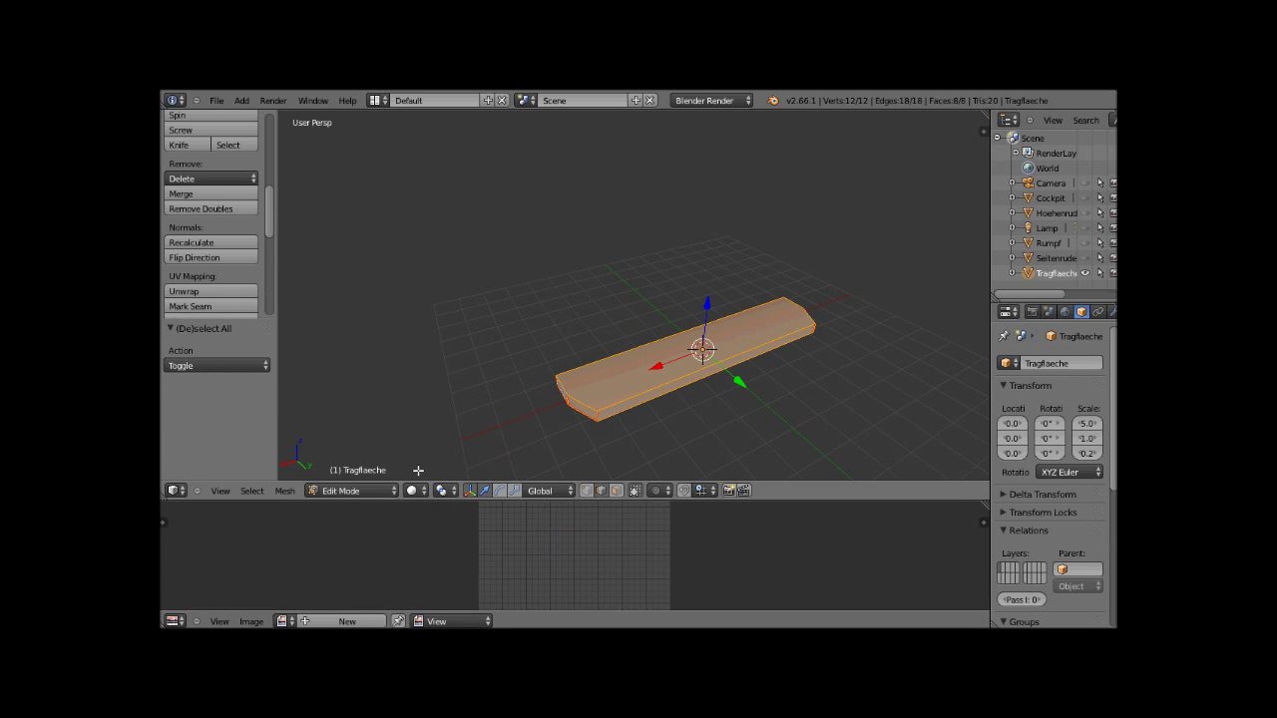
click(195, 289)
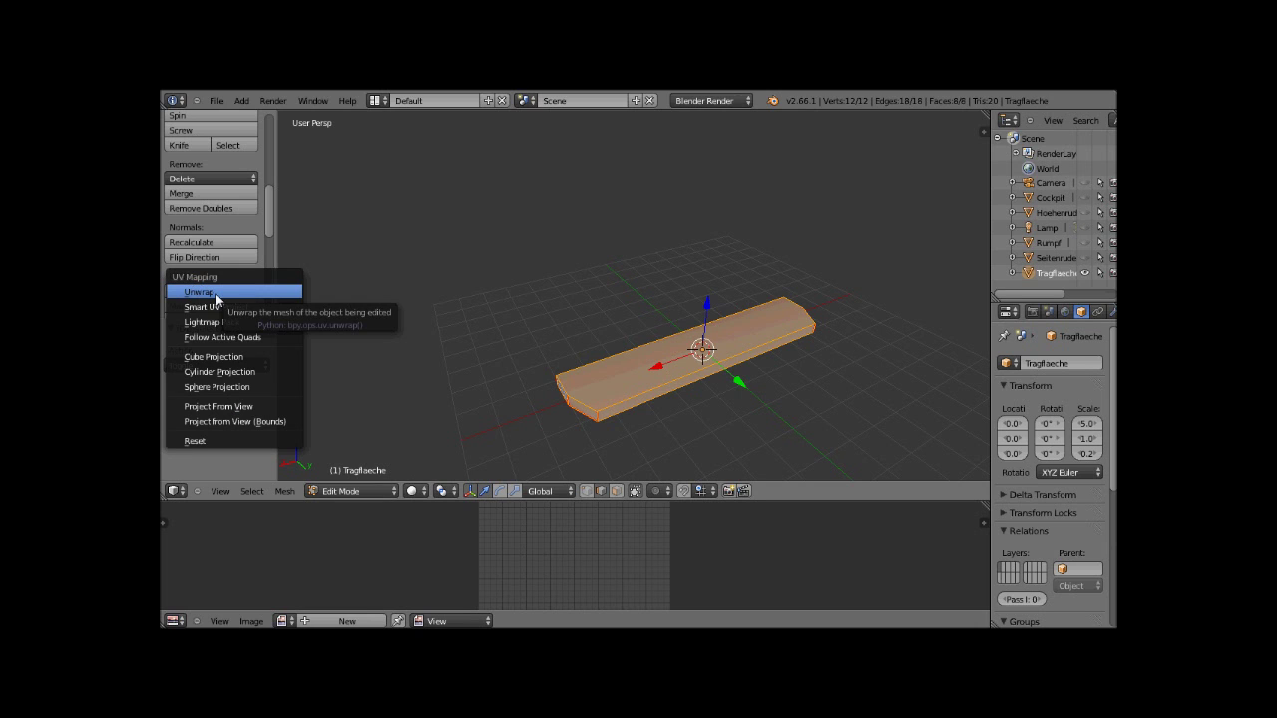
click(216, 298)
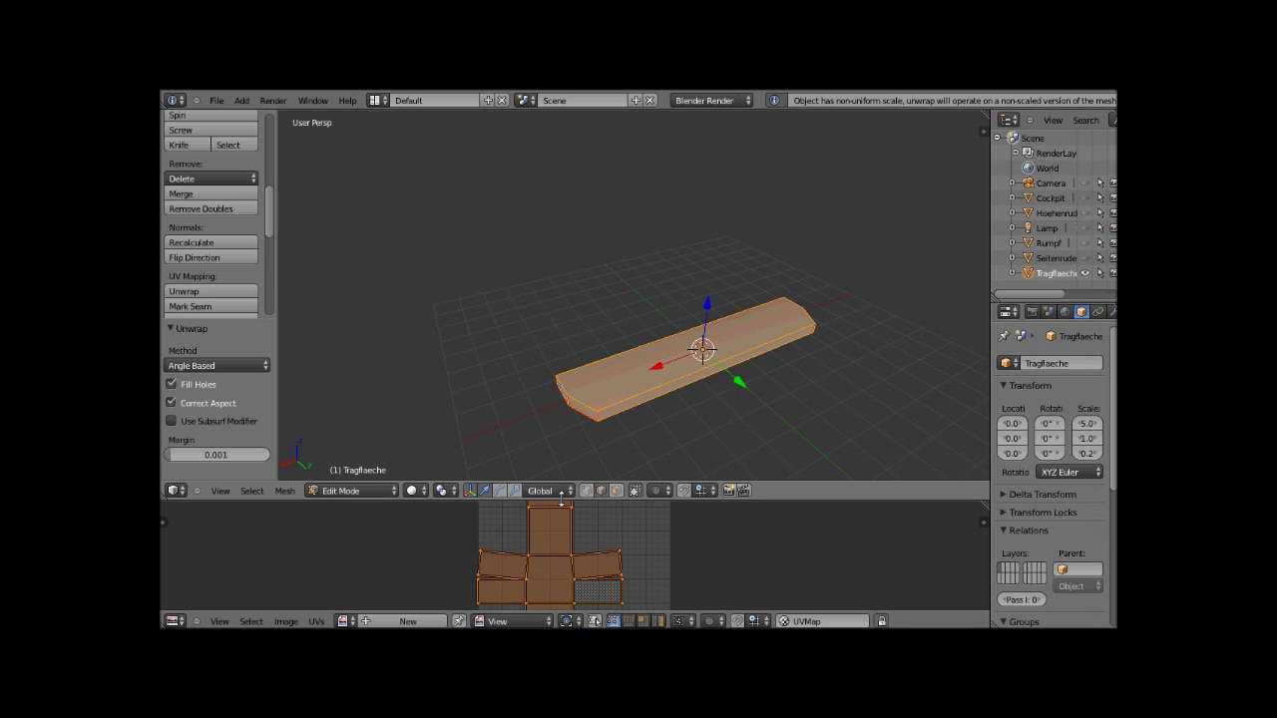
- Enlarge the UV editor, zoom into the wing layout and deselect all UV faces
drag(560, 501, 575, 343)
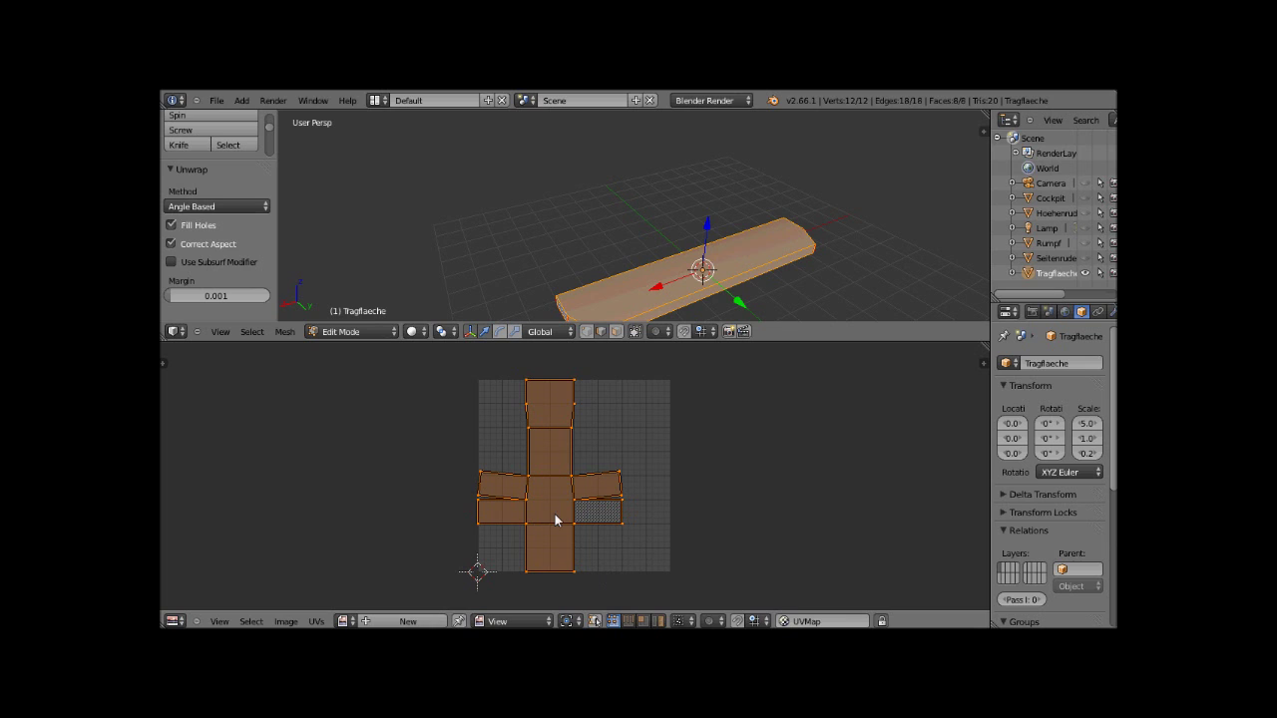
drag(555, 342, 564, 257)
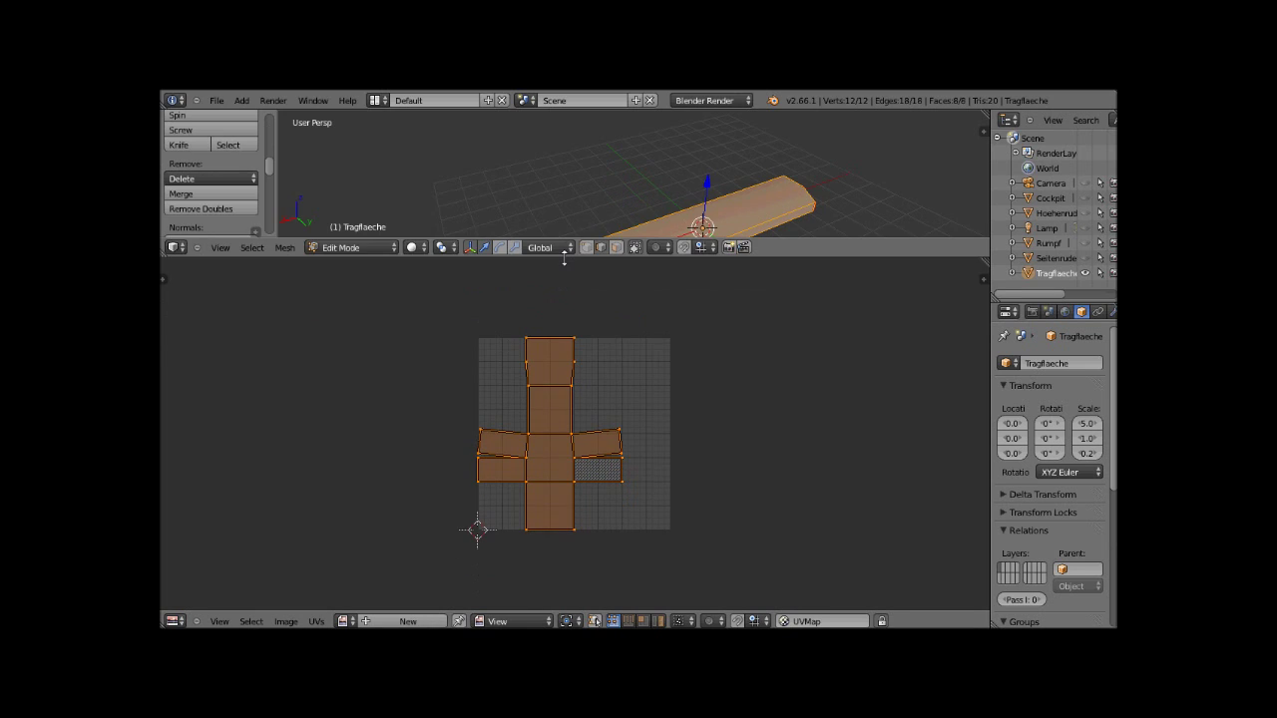
scroll(550, 417, up, 2)
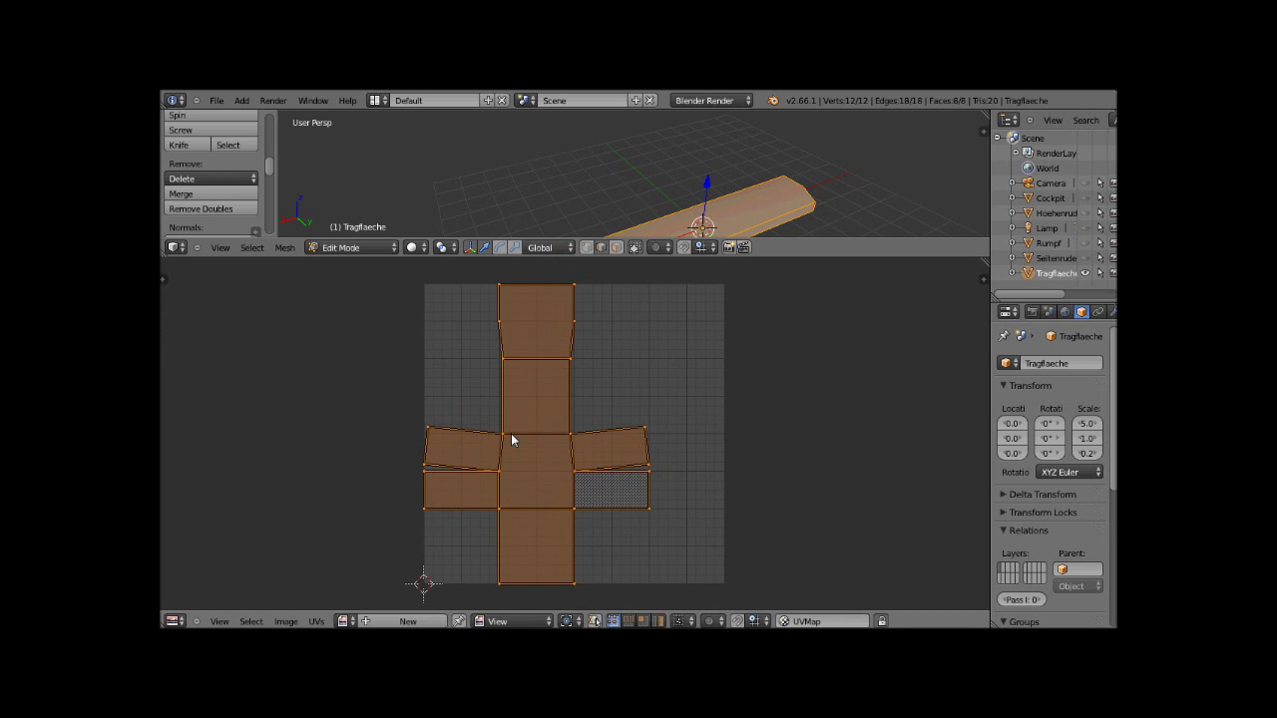
scroll(511, 439, up, 2)
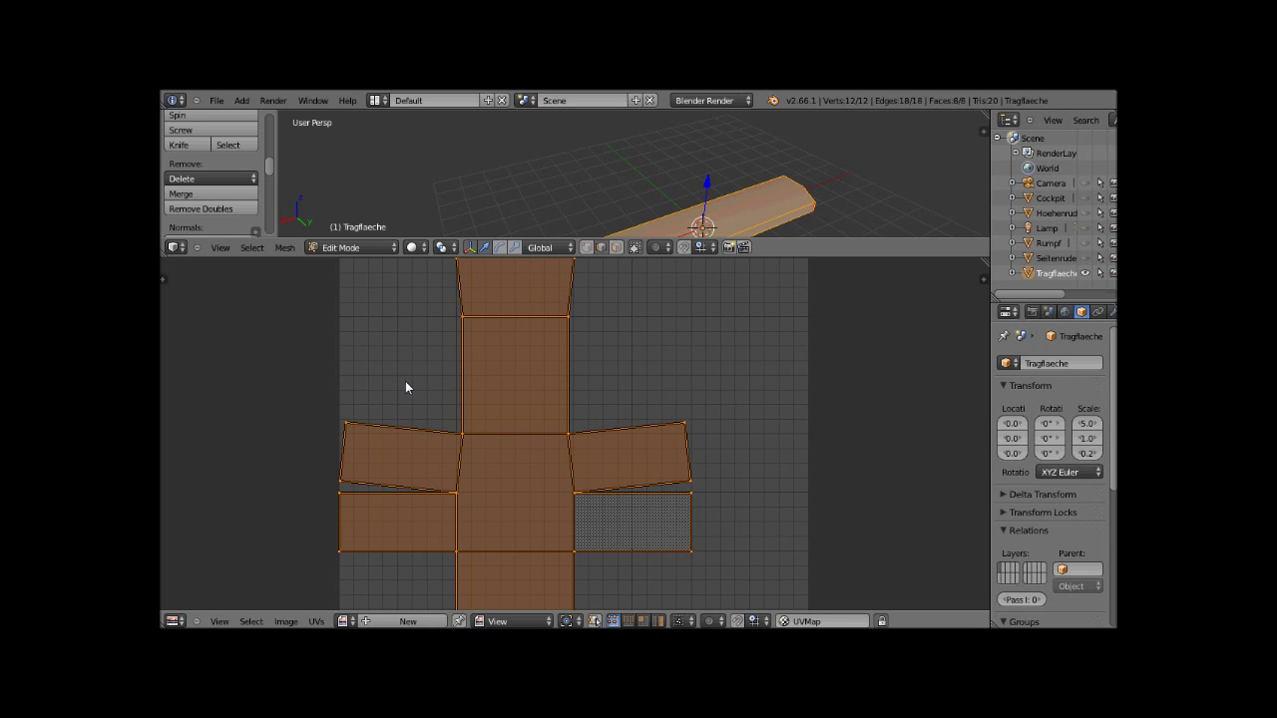
key(a)
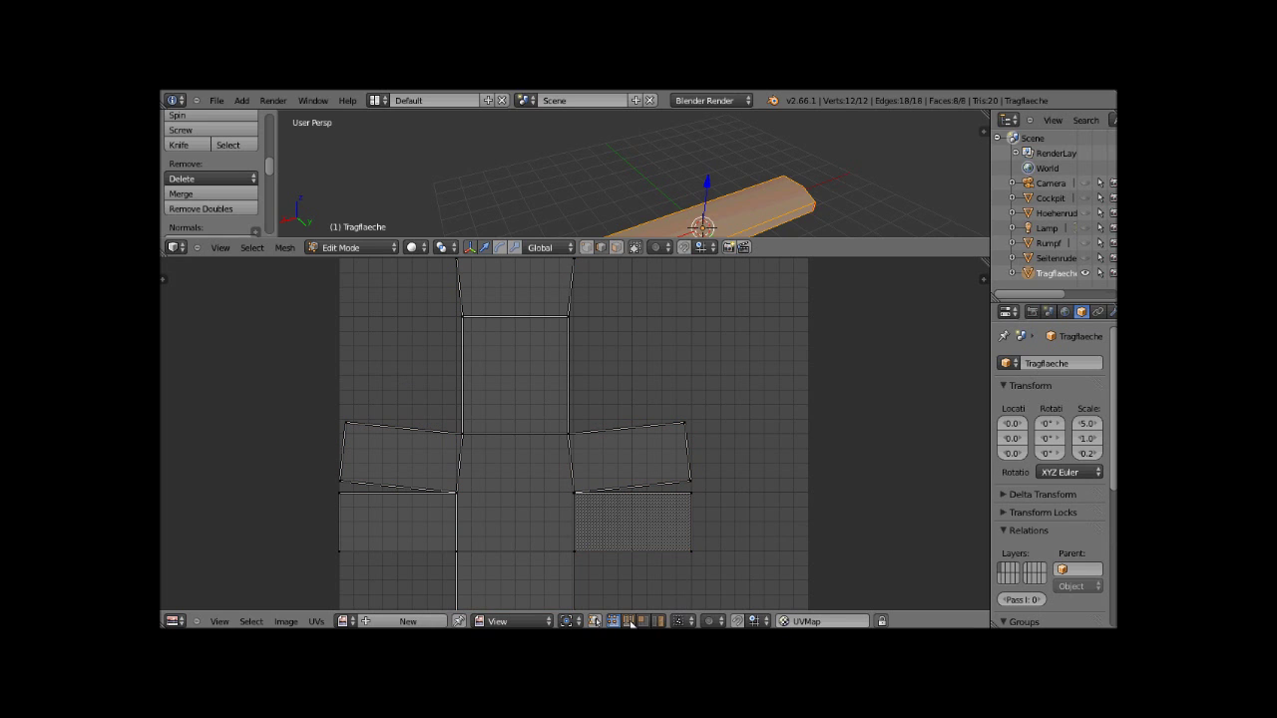
- In edge select mode, move the left flap's outer edge in beside the centre strip and adjust its height
click(629, 621)
right_click(342, 454)
key(g)
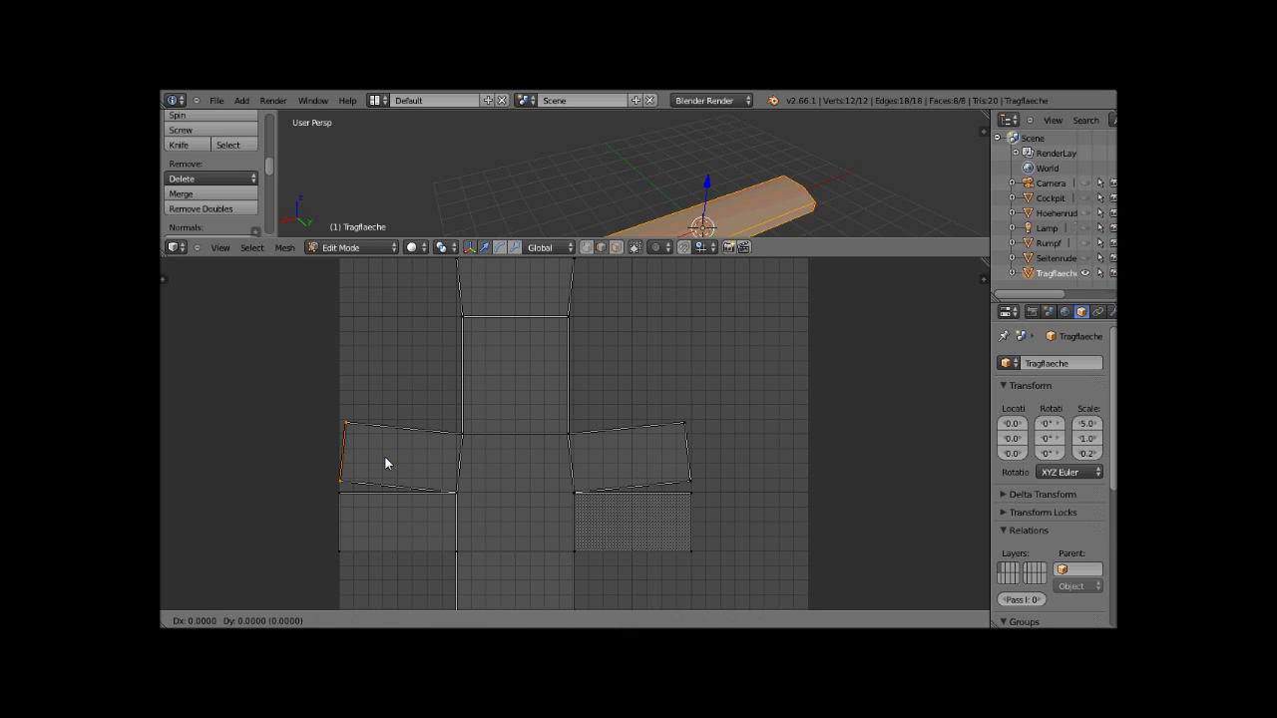
key(x)
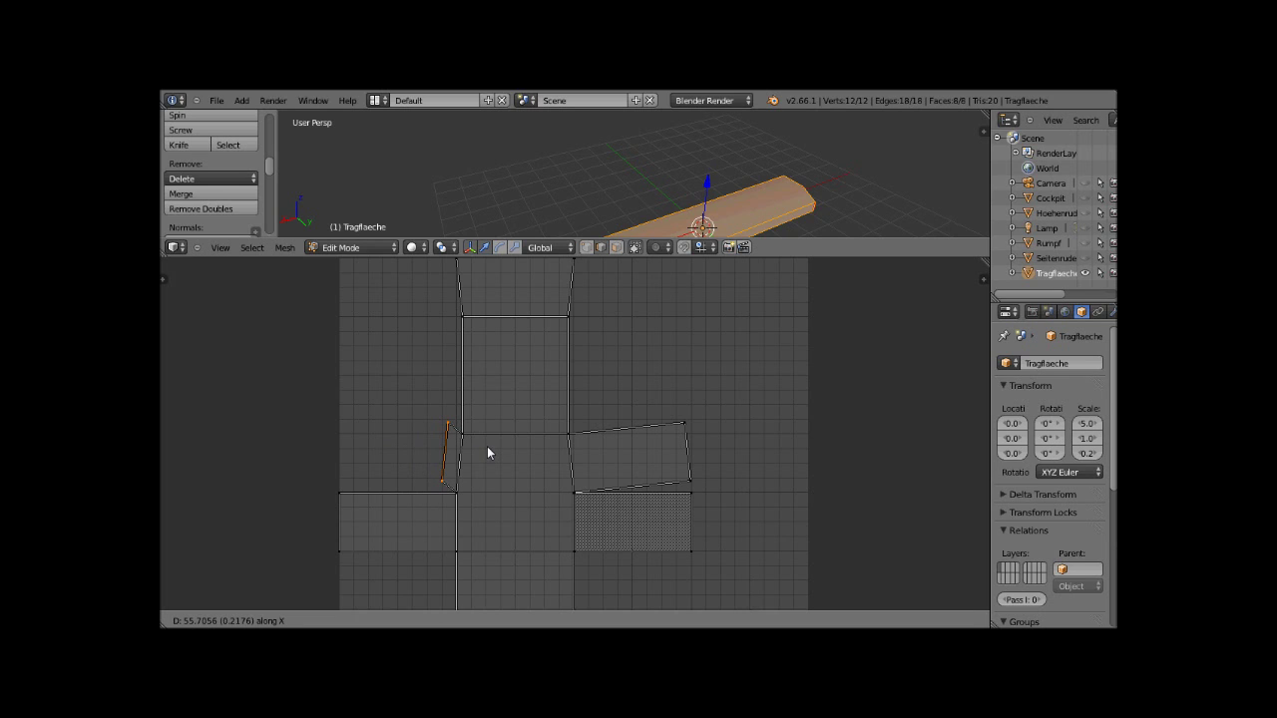
click(487, 447)
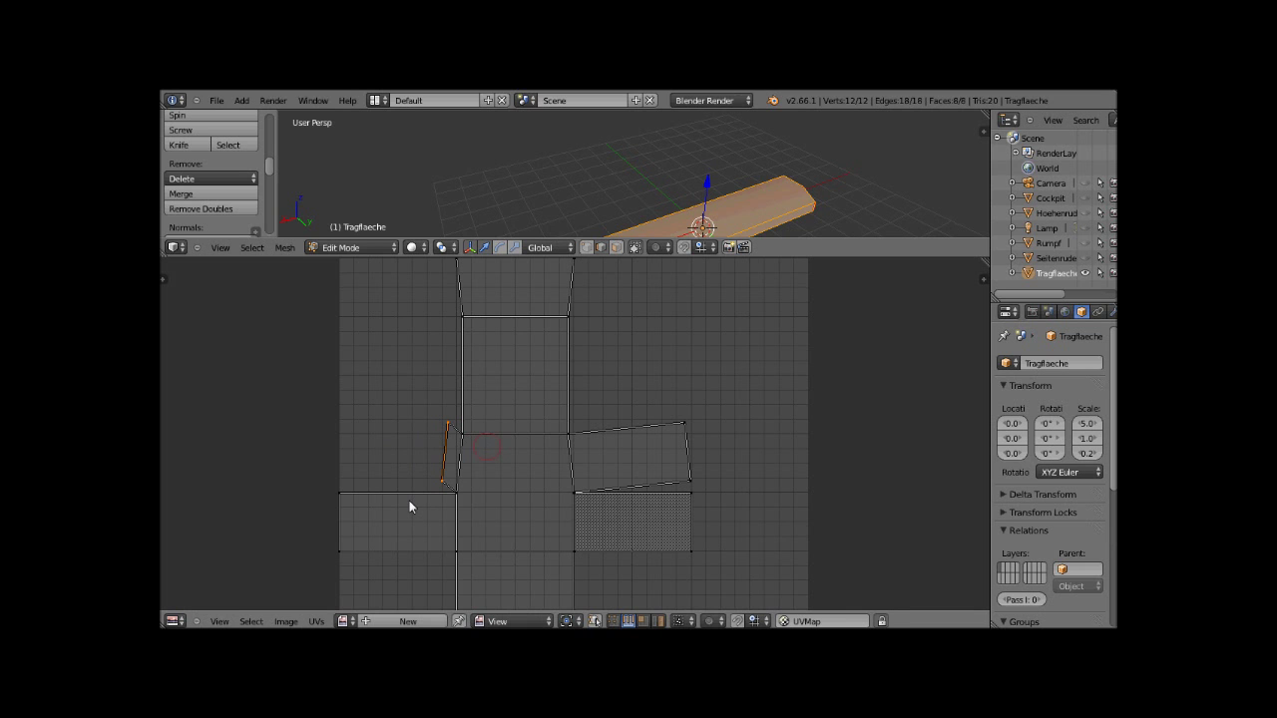
scroll(409, 500, up, 3)
mouse_move(408, 500)
middle_down()
mouse_move(467, 435)
mouse_move(500, 437)
middle_up()
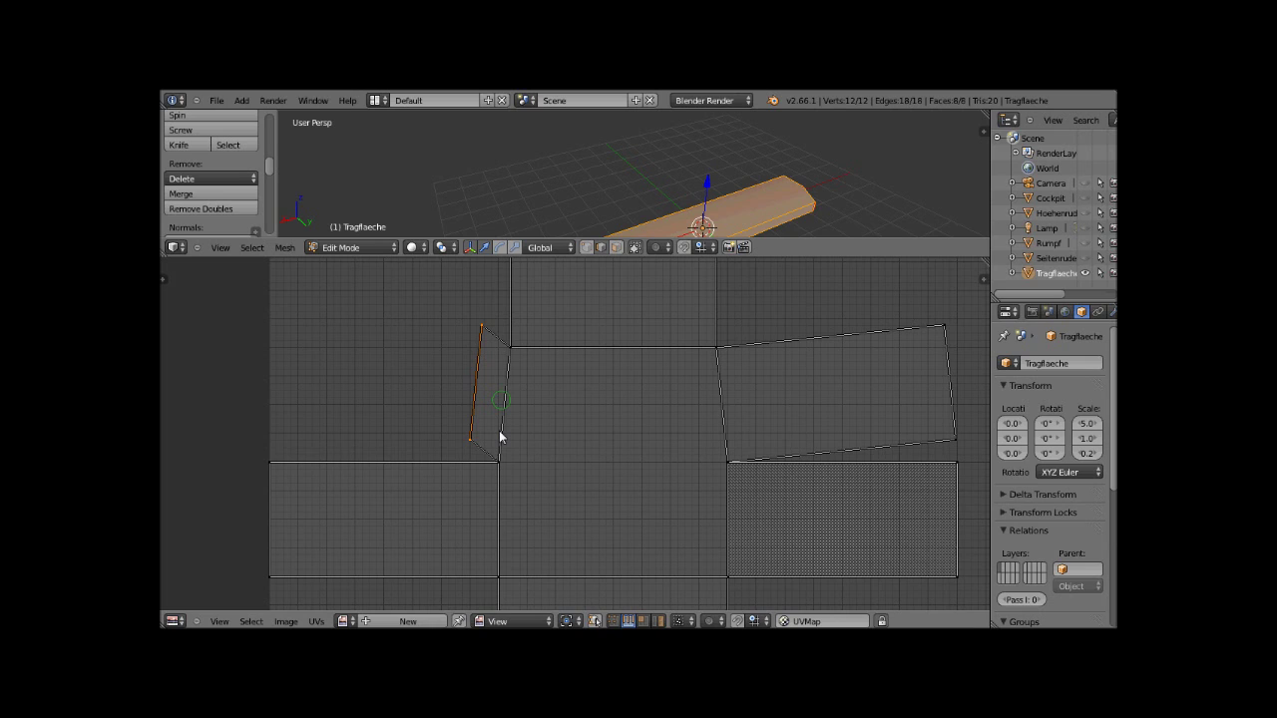
key(g)
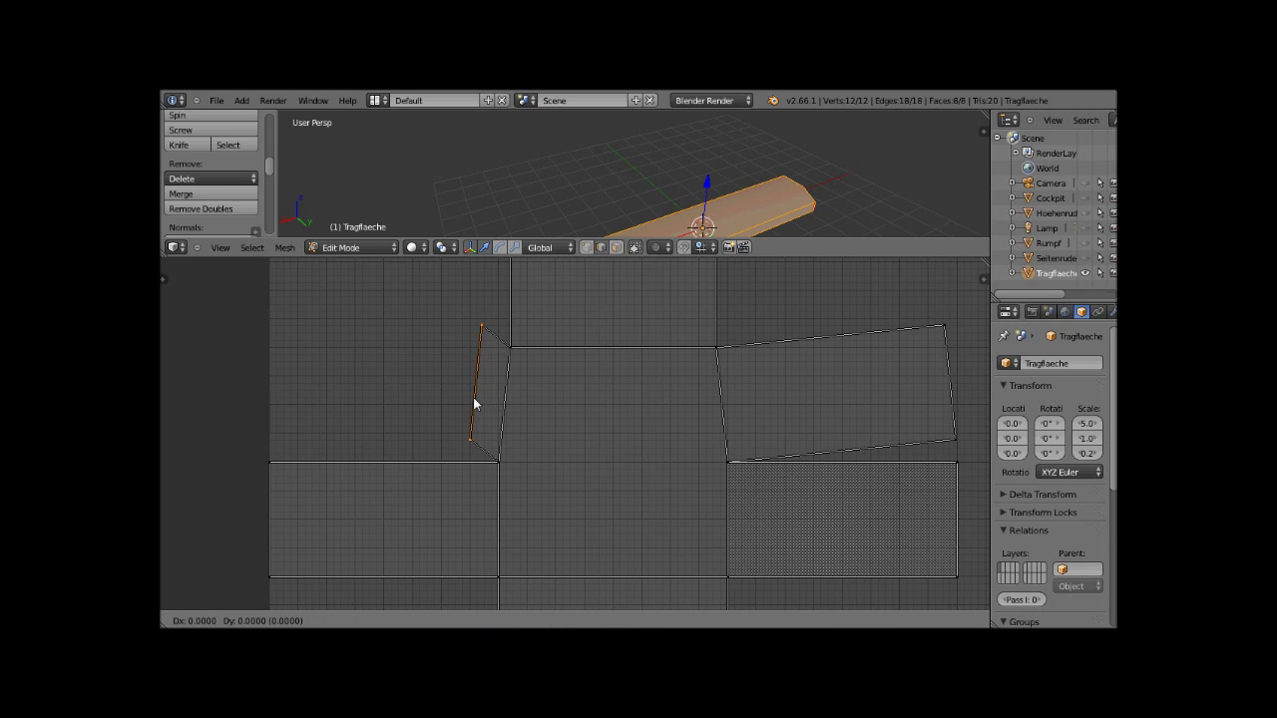
key(y)
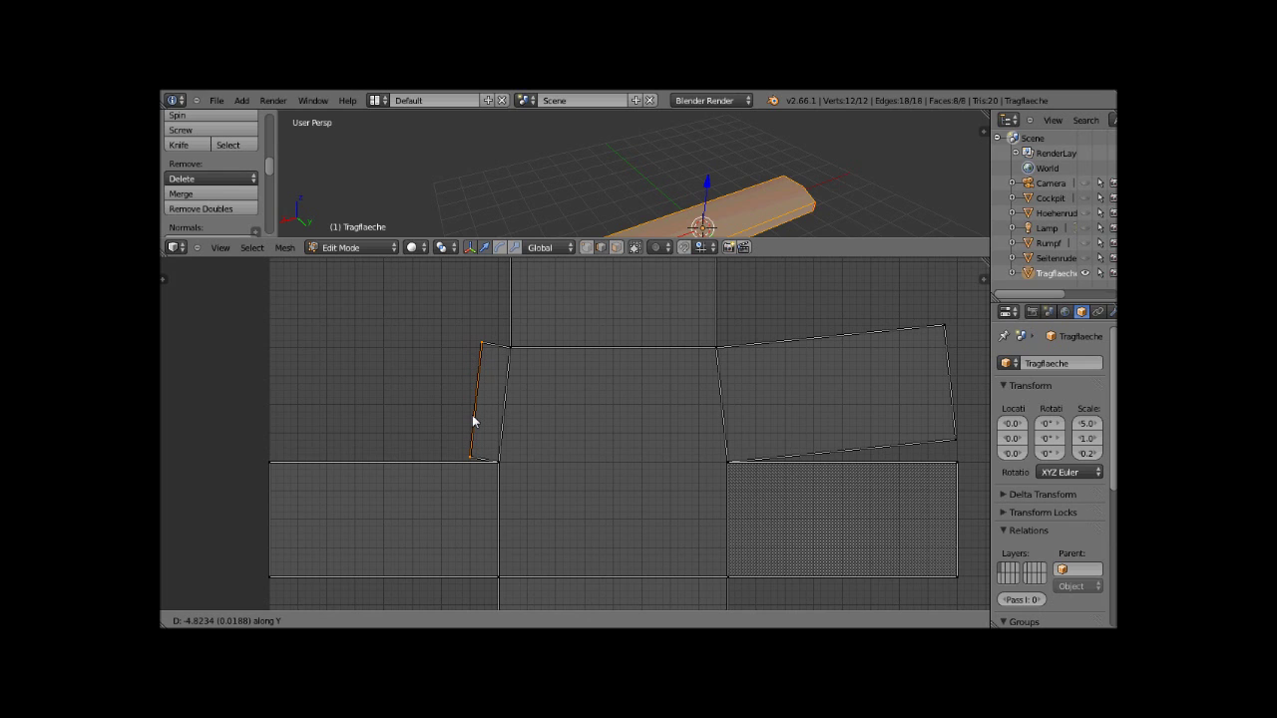
click(473, 417)
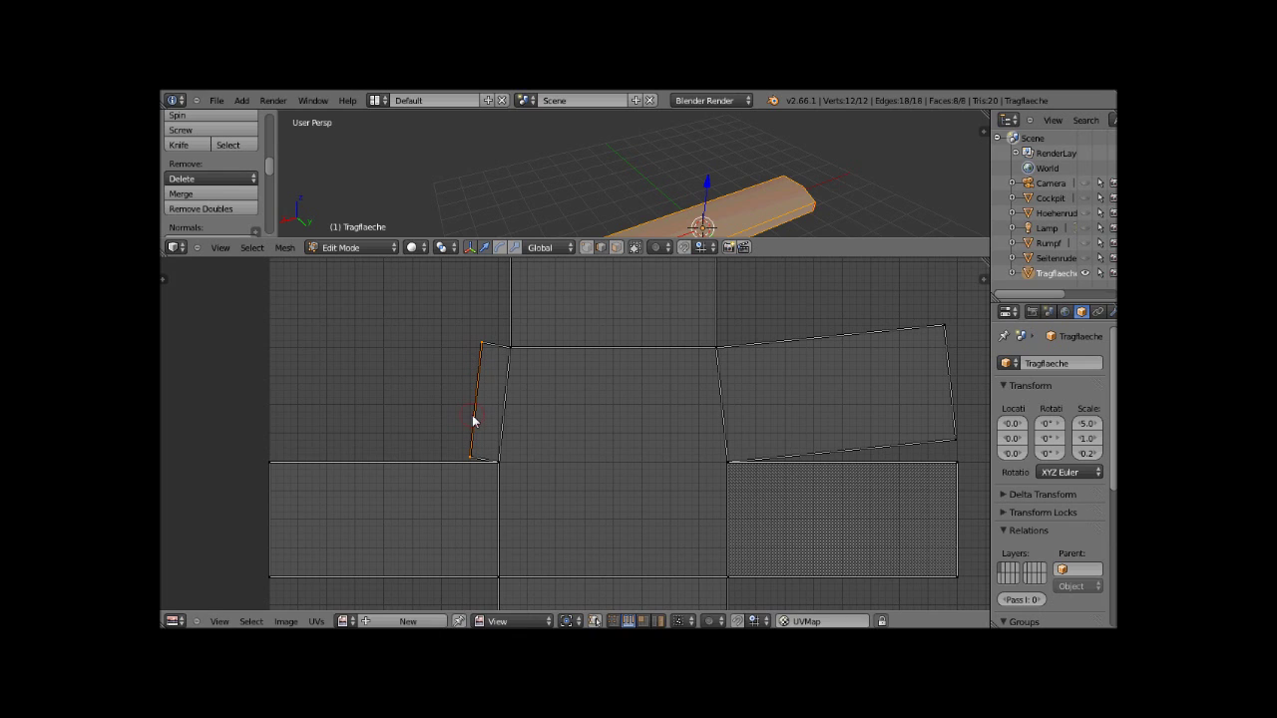
- Move the right flap's outer edge in beside the centre strip and lower it
right_click(949, 377)
key(g)
key(x)
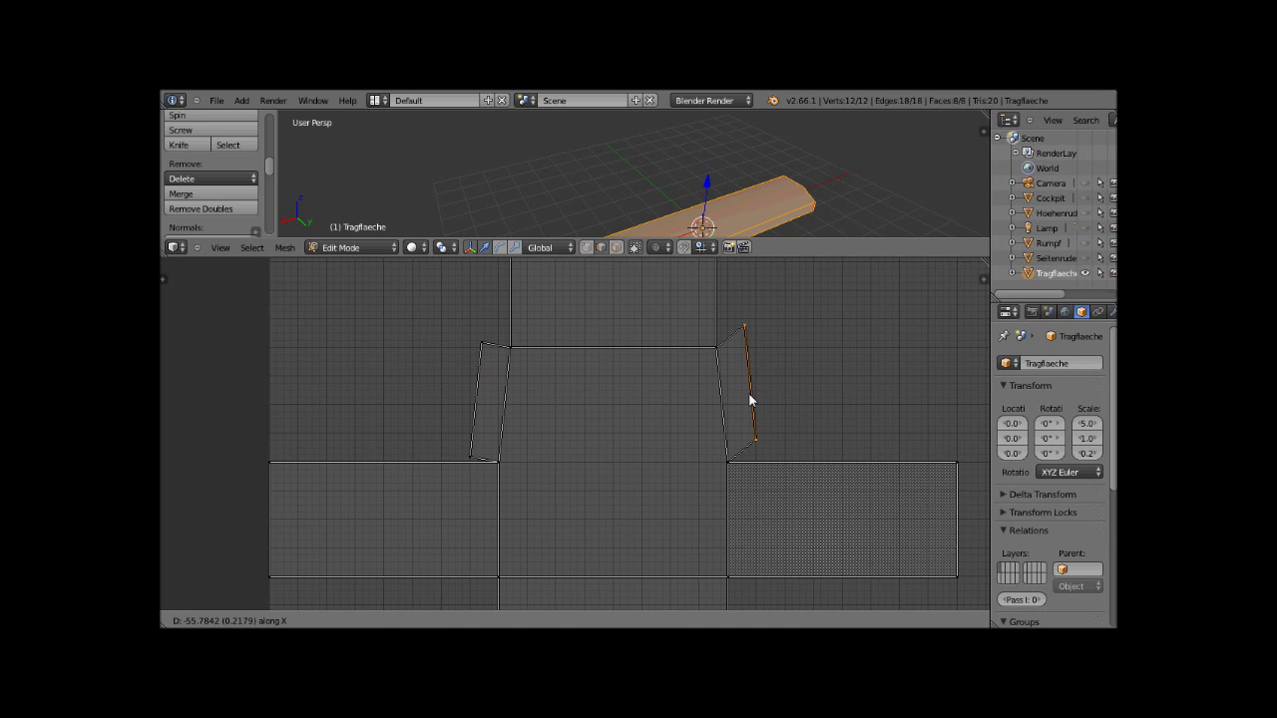
click(750, 400)
key(g)
key(y)
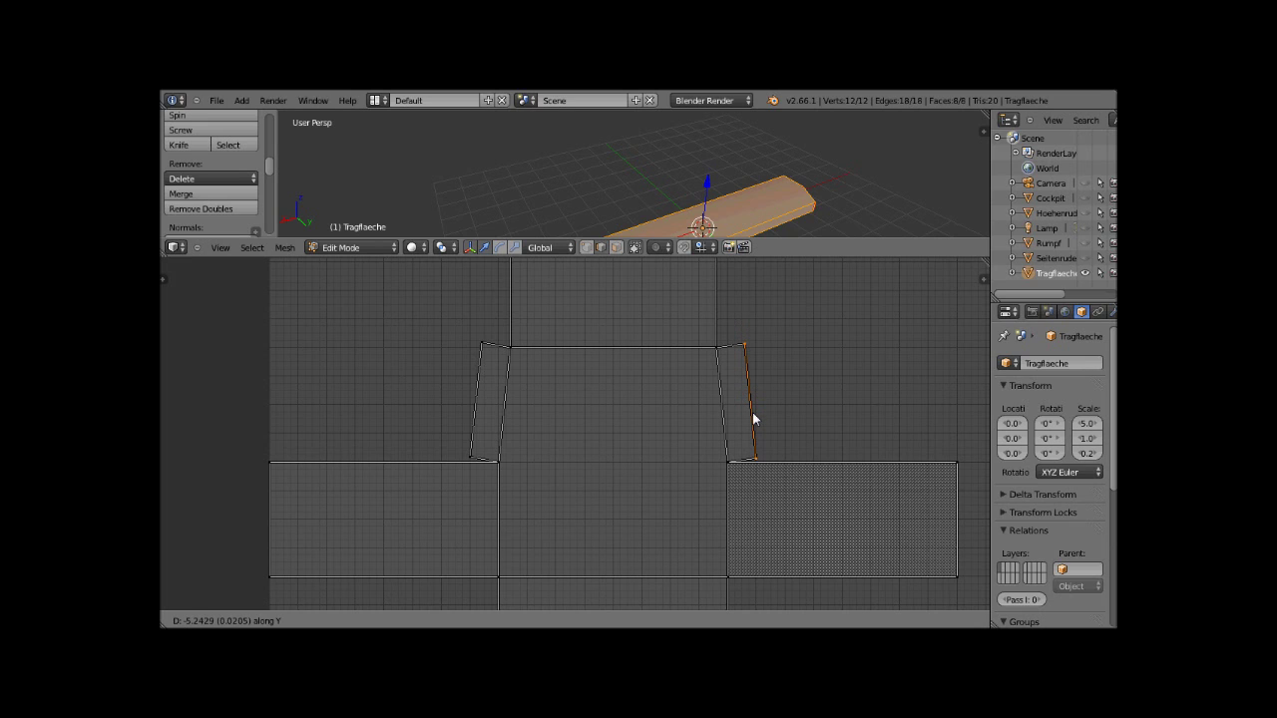
click(753, 419)
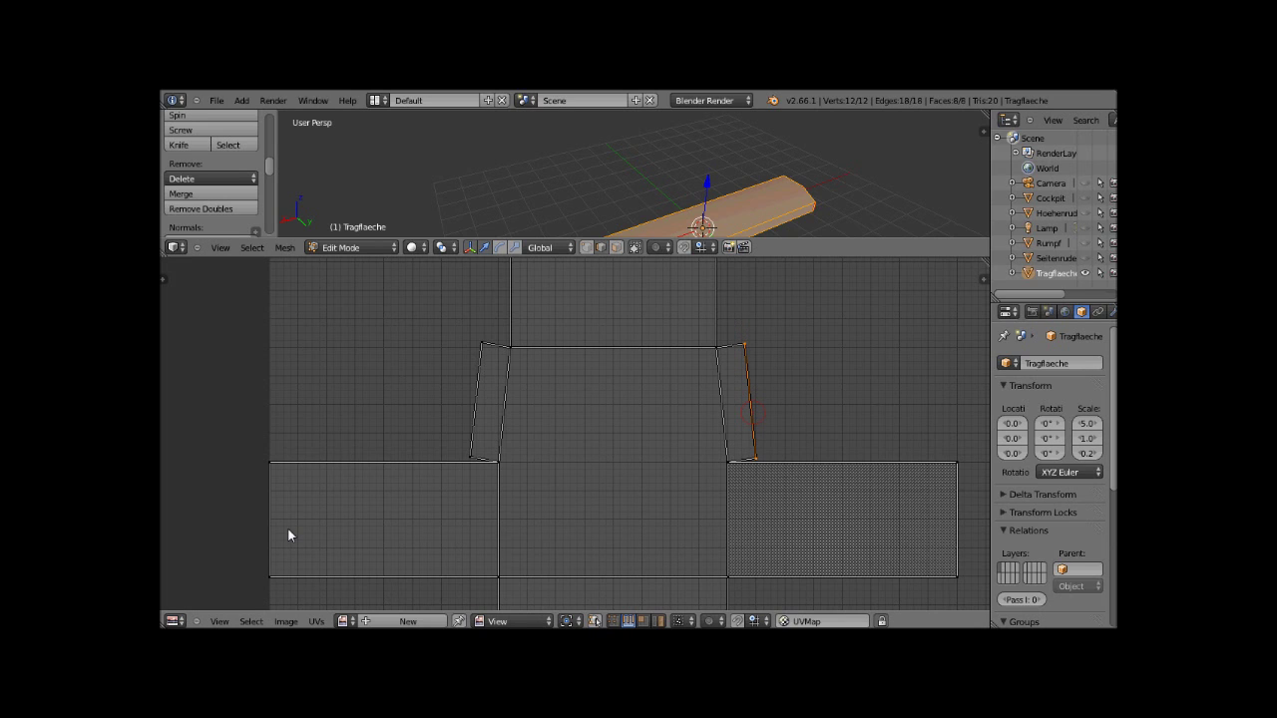
- Slide the outer edges of the left and right rectangles horizontally next to the centre strip
right_click(271, 515)
key(g)
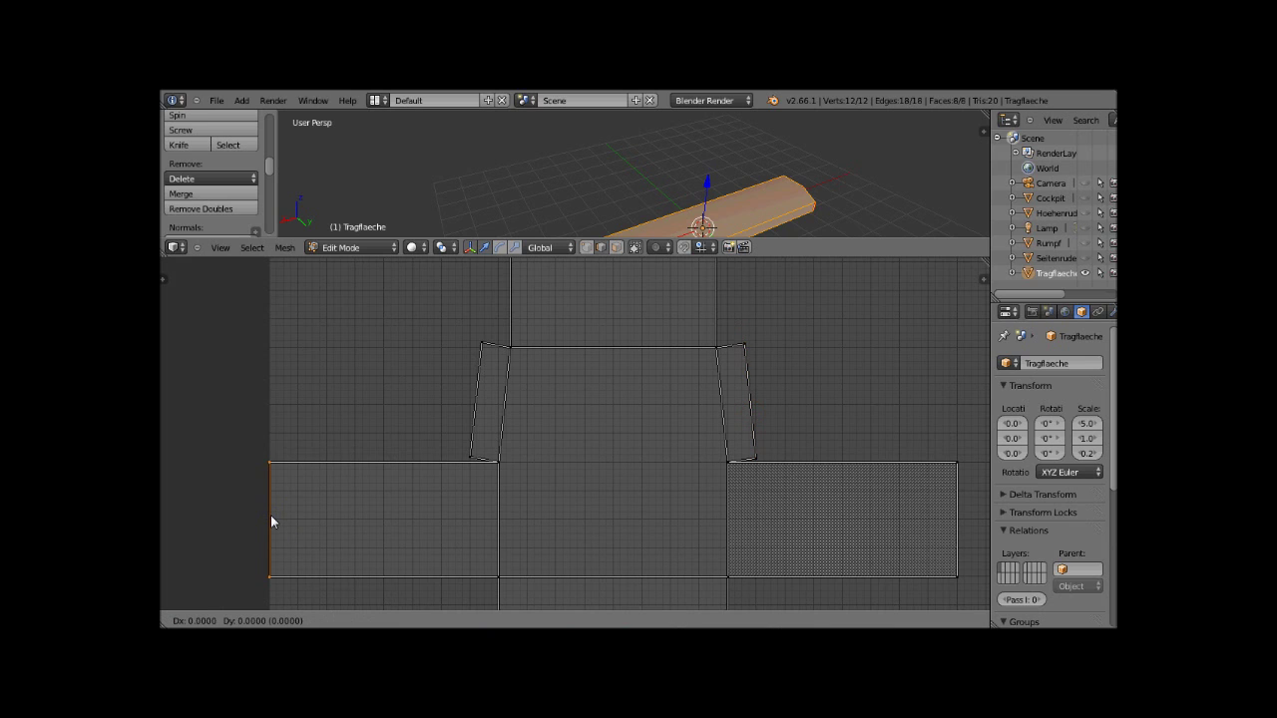
key(x)
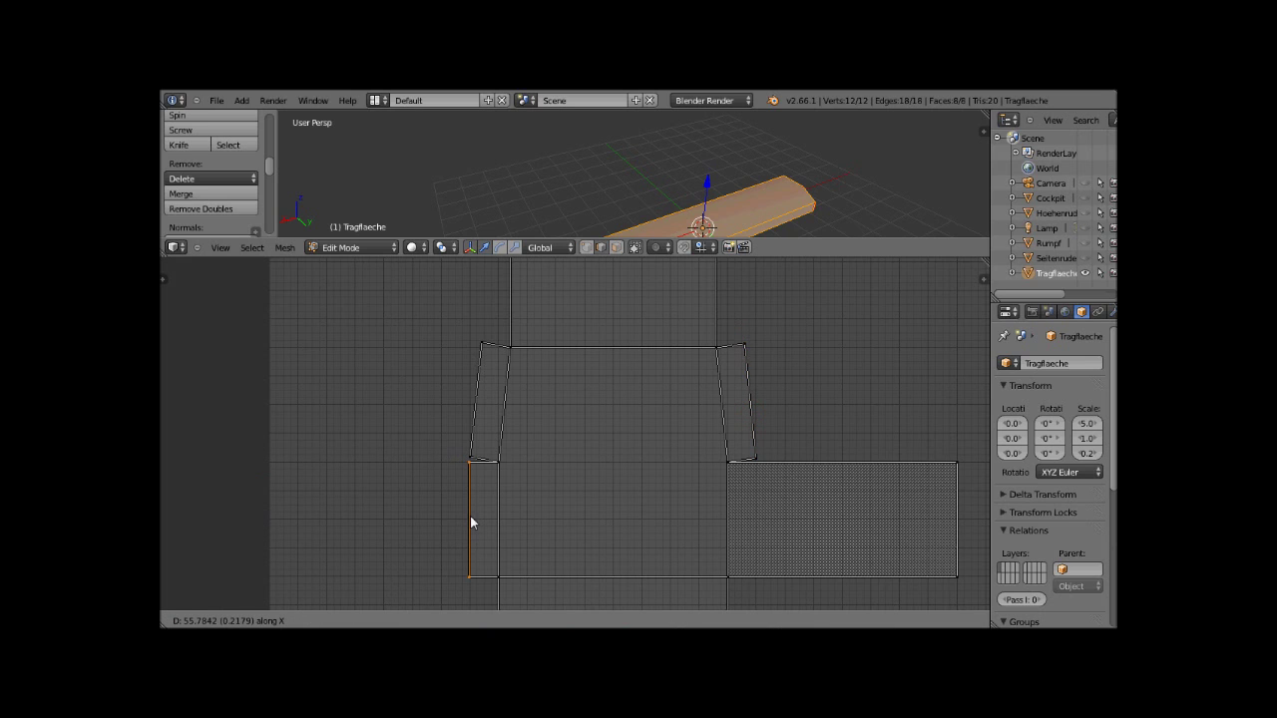
click(473, 521)
right_click(957, 496)
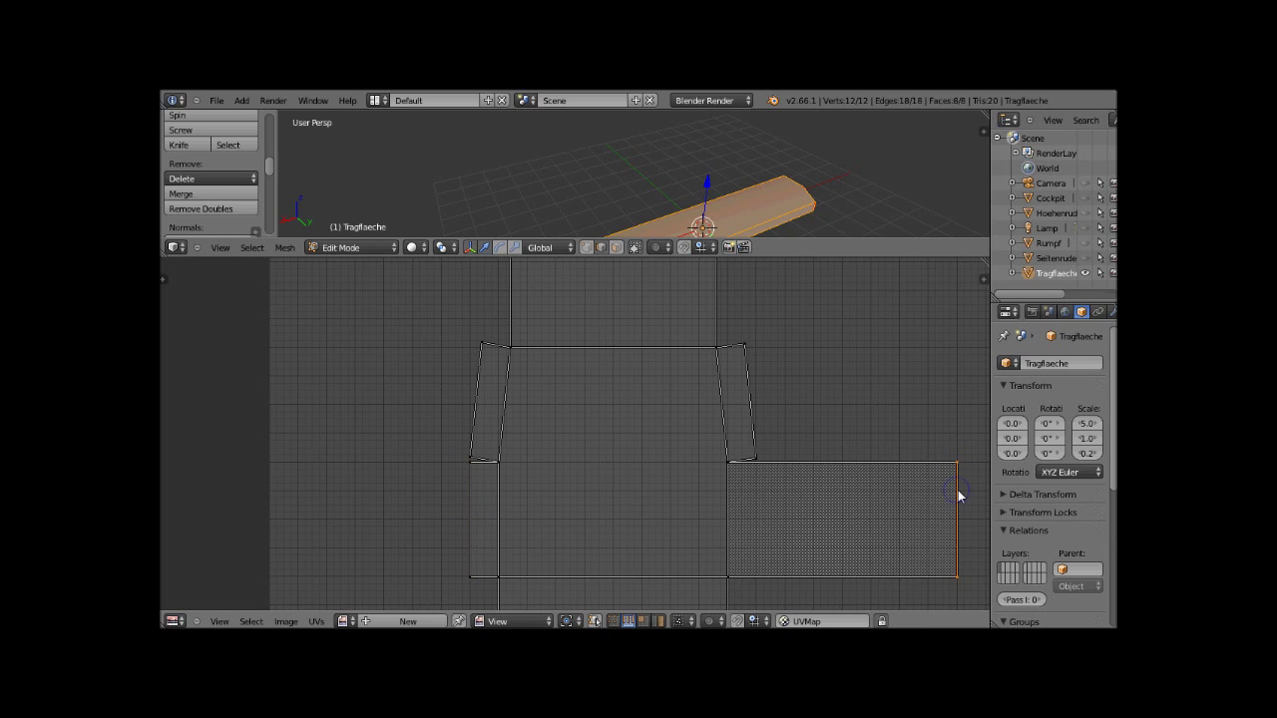
key(g)
key(x)
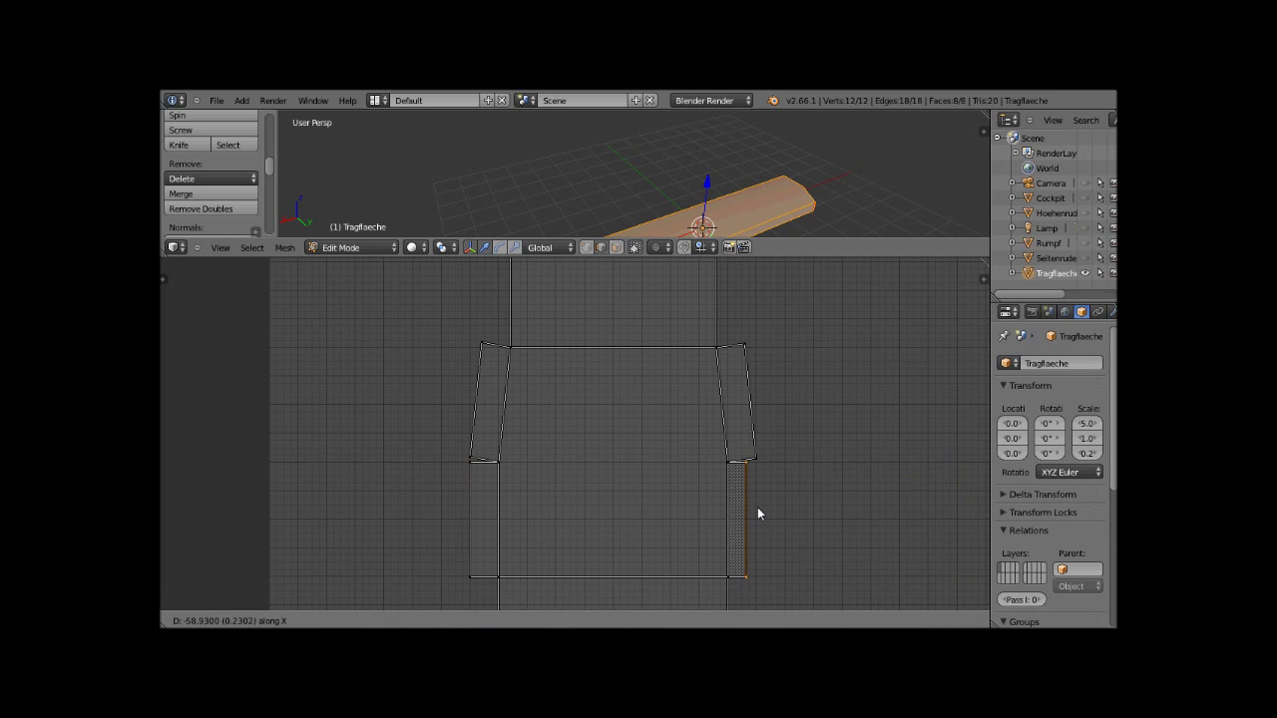
click(757, 507)
- Raise the layout's bottom edge vertically
scroll(758, 507, down, 4)
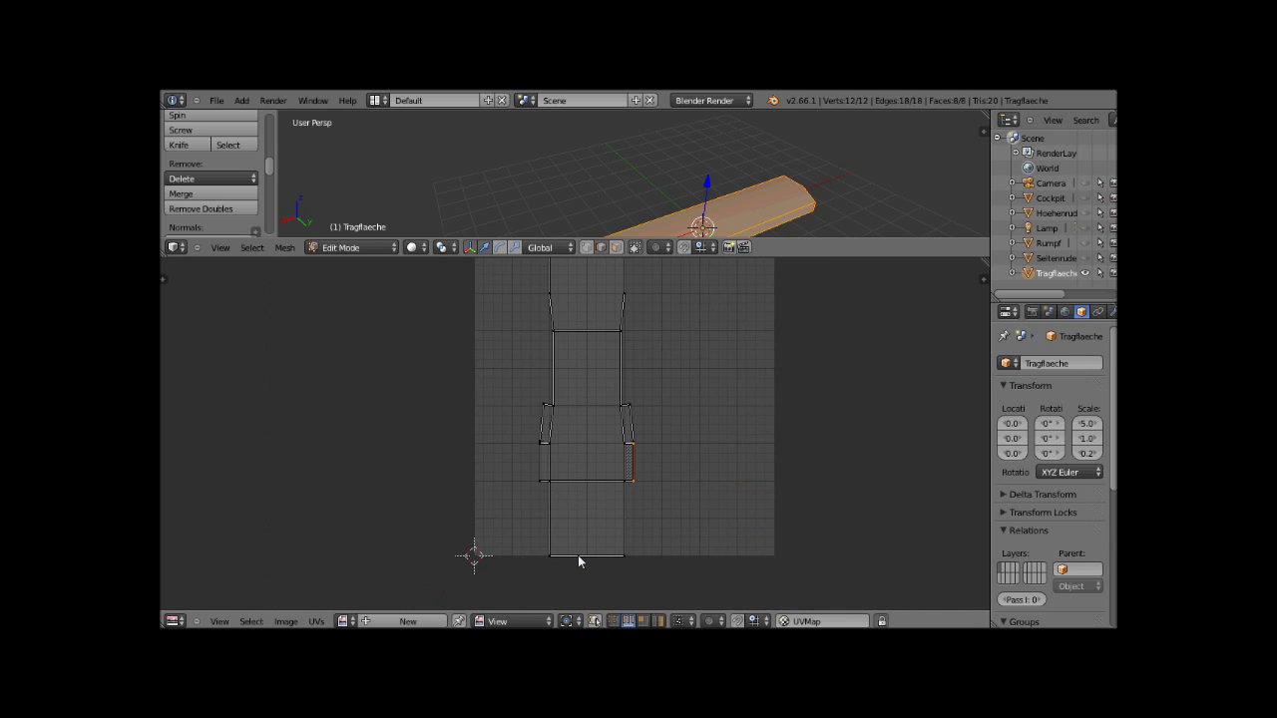
scroll(577, 555, up, 3)
mouse_move(555, 512)
ctrl+middle_down()
mouse_move(610, 261)
mouse_move(562, 422)
mouse_move(569, 585)
ctrl+middle_up()
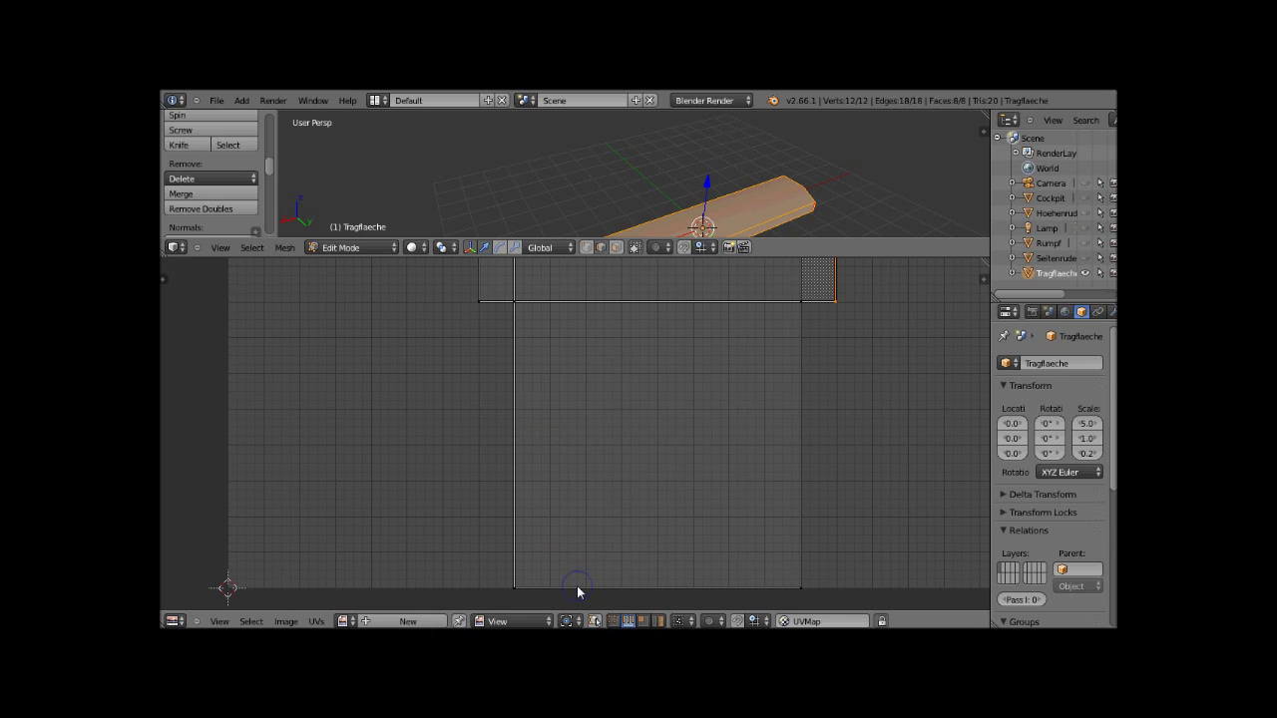
right_click(577, 587)
key(g)
key(y)
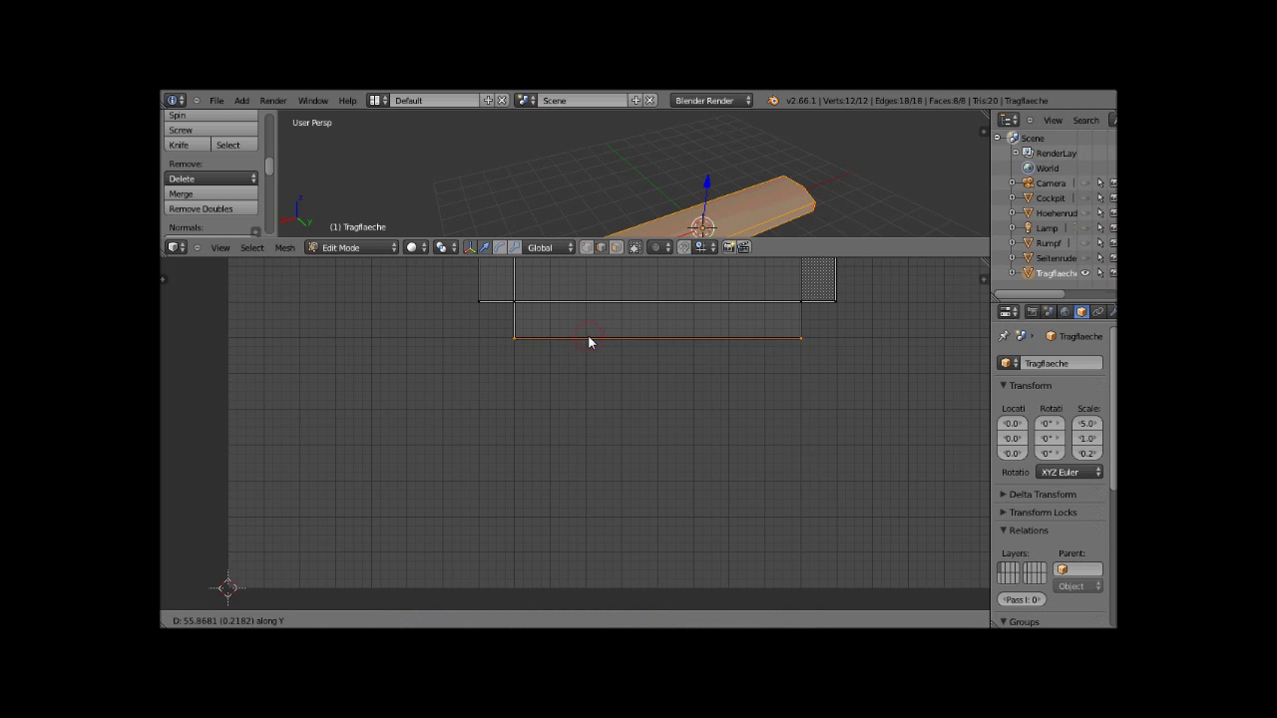
click(589, 342)
- Clear the edge selection and box-select the top face of the layout
scroll(604, 353, down, 6)
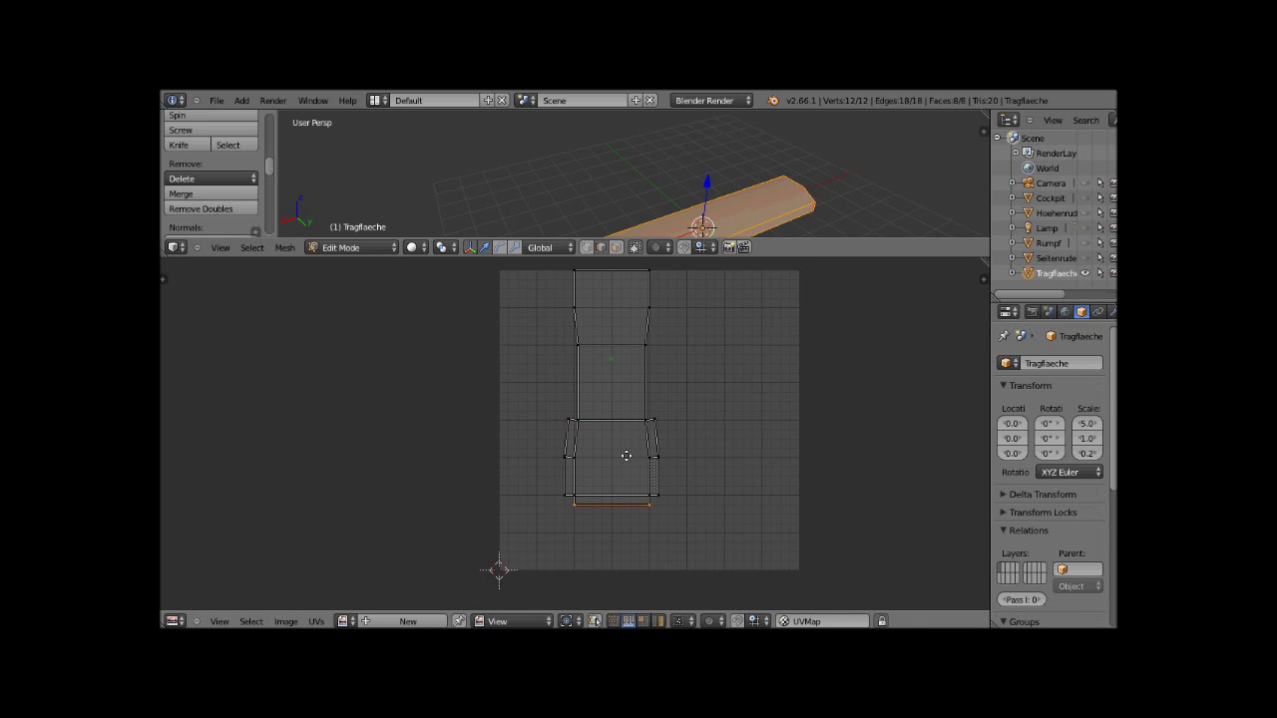
middle_drag(626, 456, 630, 485)
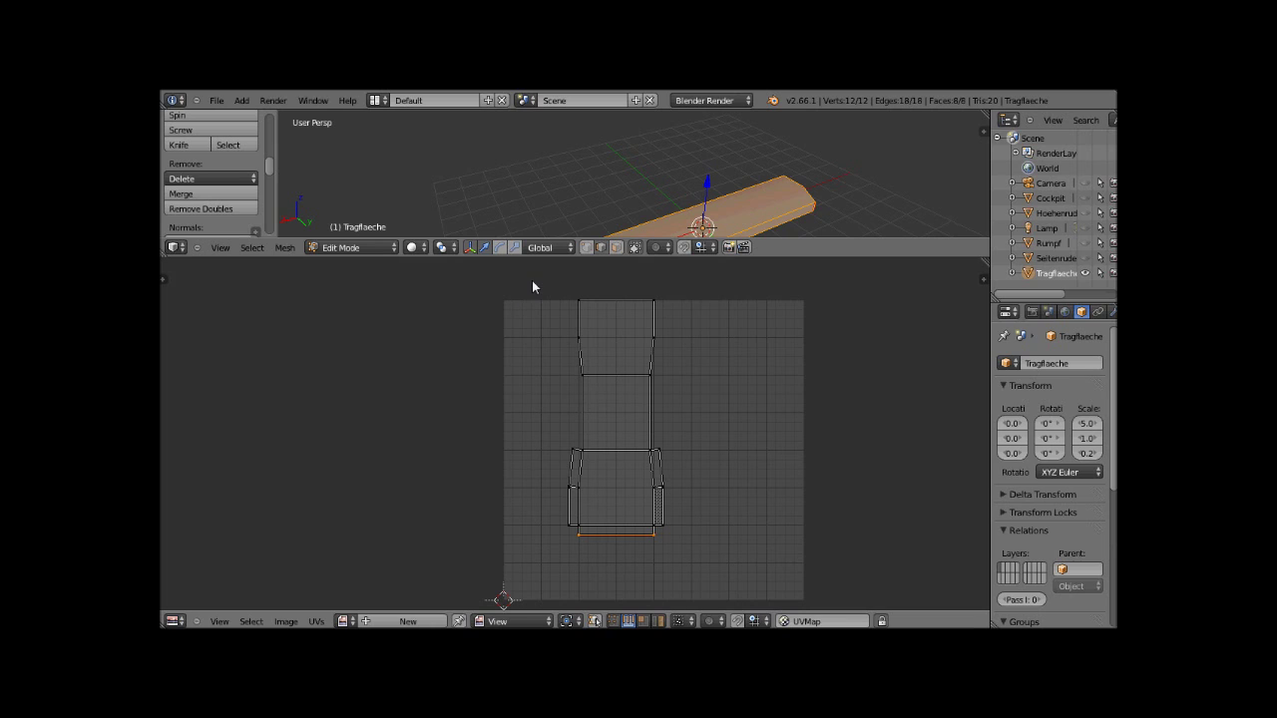
key(a)
key(b)
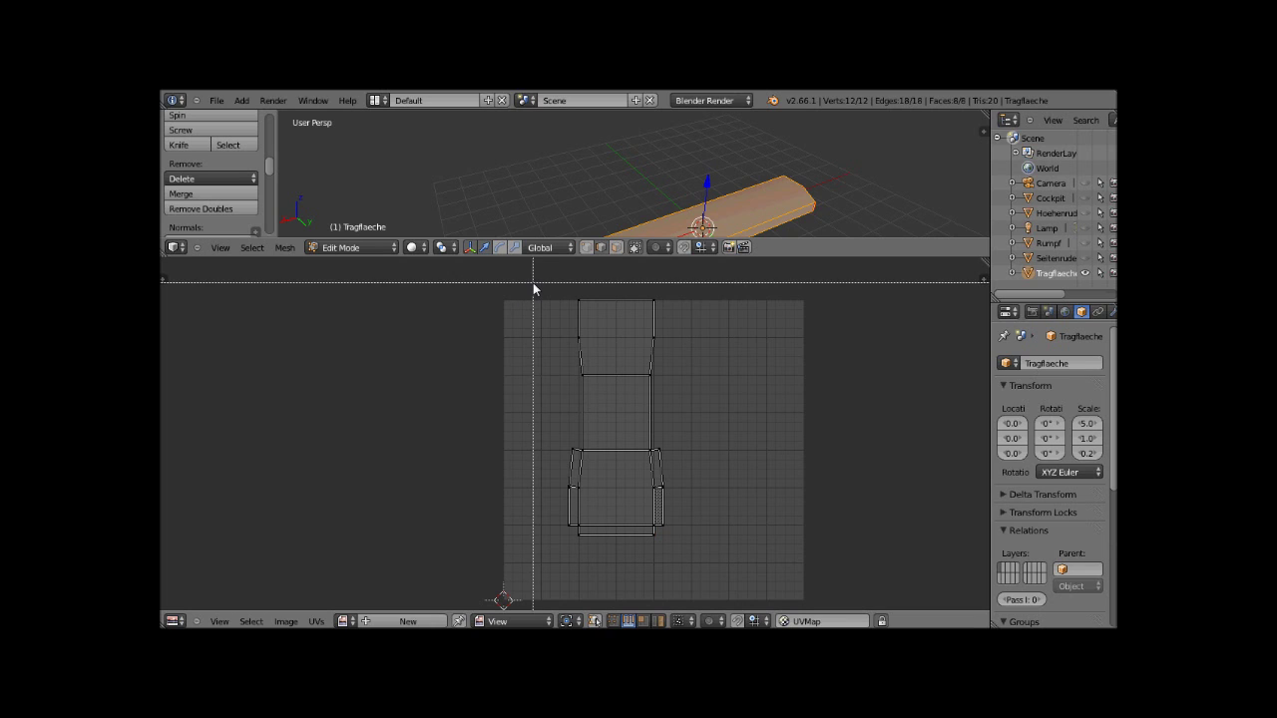
drag(534, 282, 713, 395)
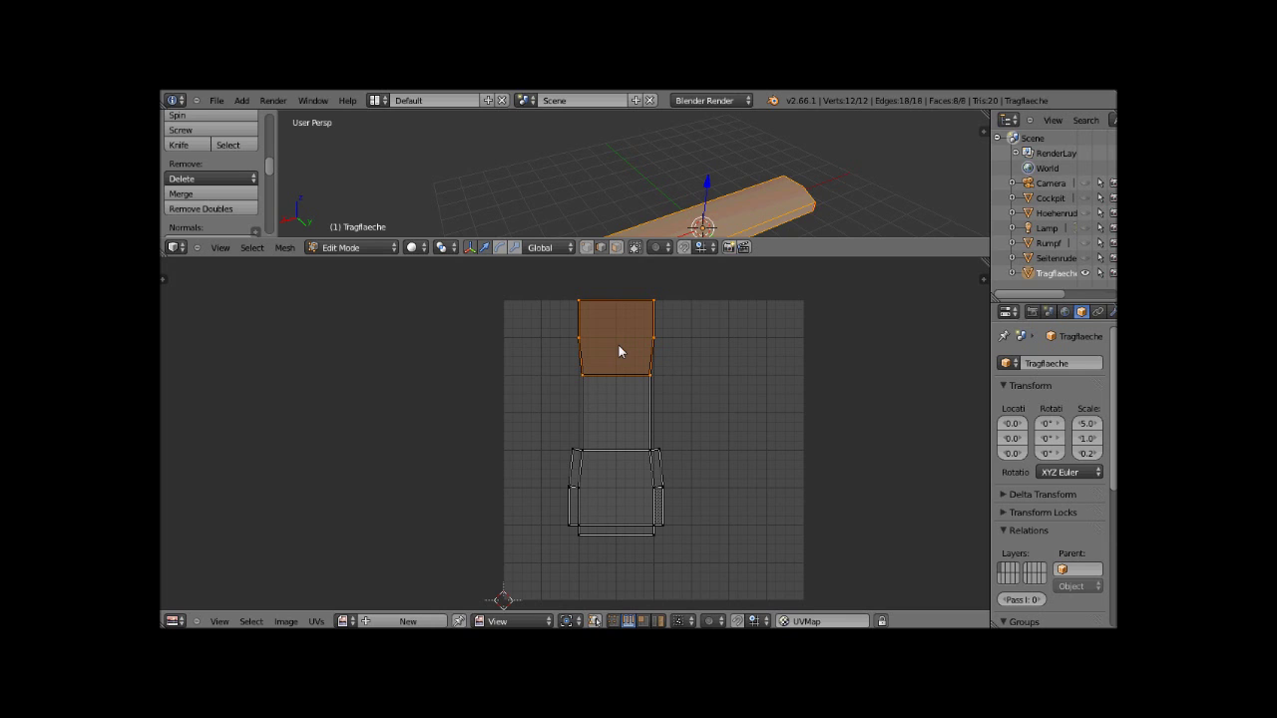
- Move the top face vertically into place and select its upper right edge
scroll(595, 425, up, 3)
scroll(721, 300, up, 1)
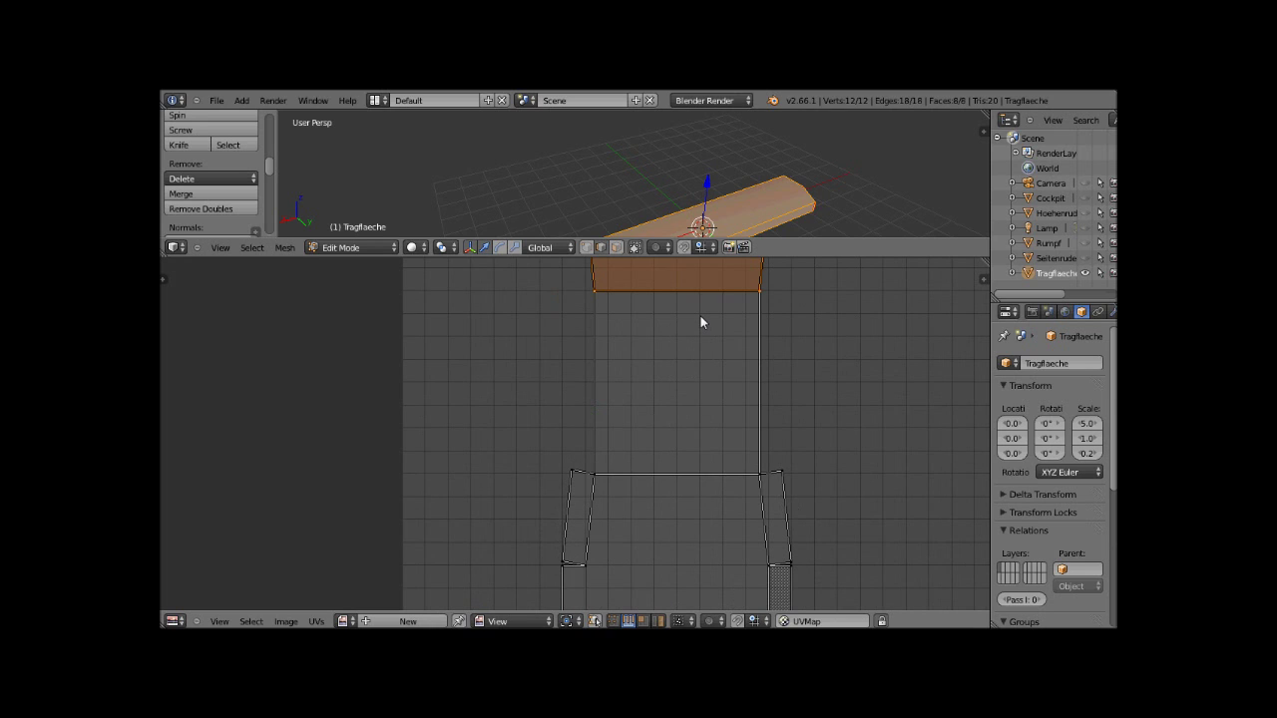
key(g)
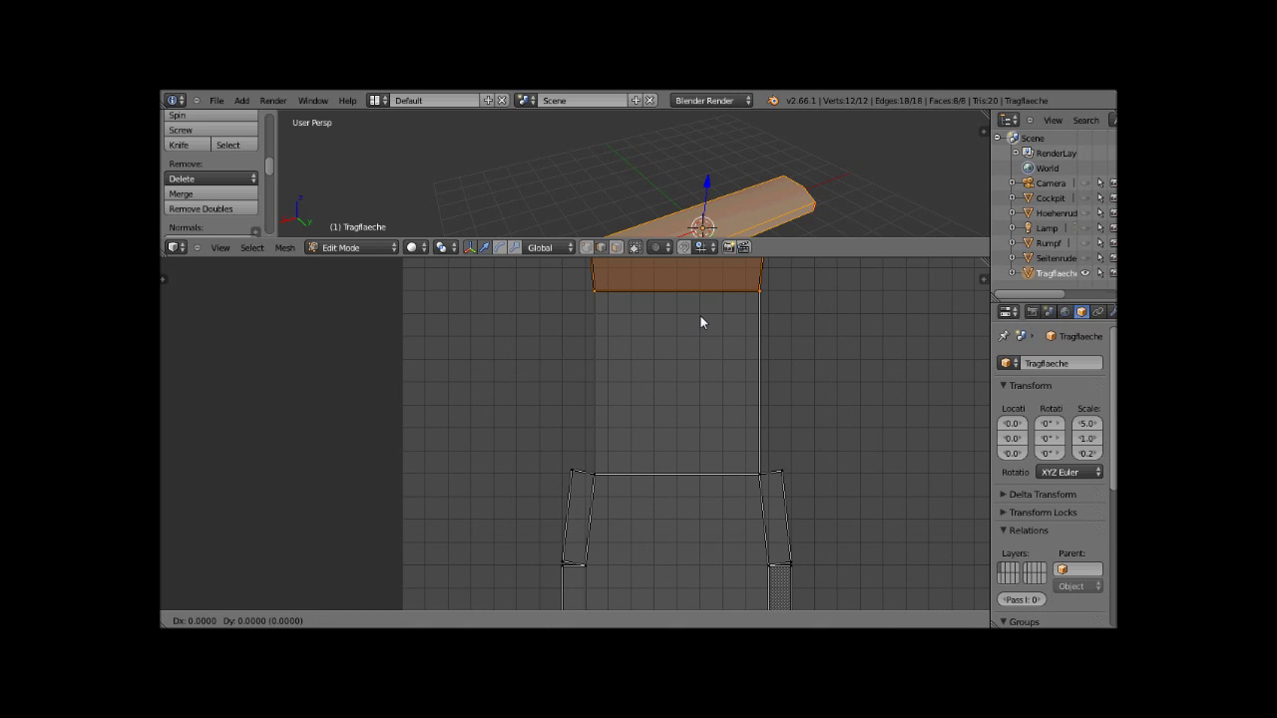
key(y)
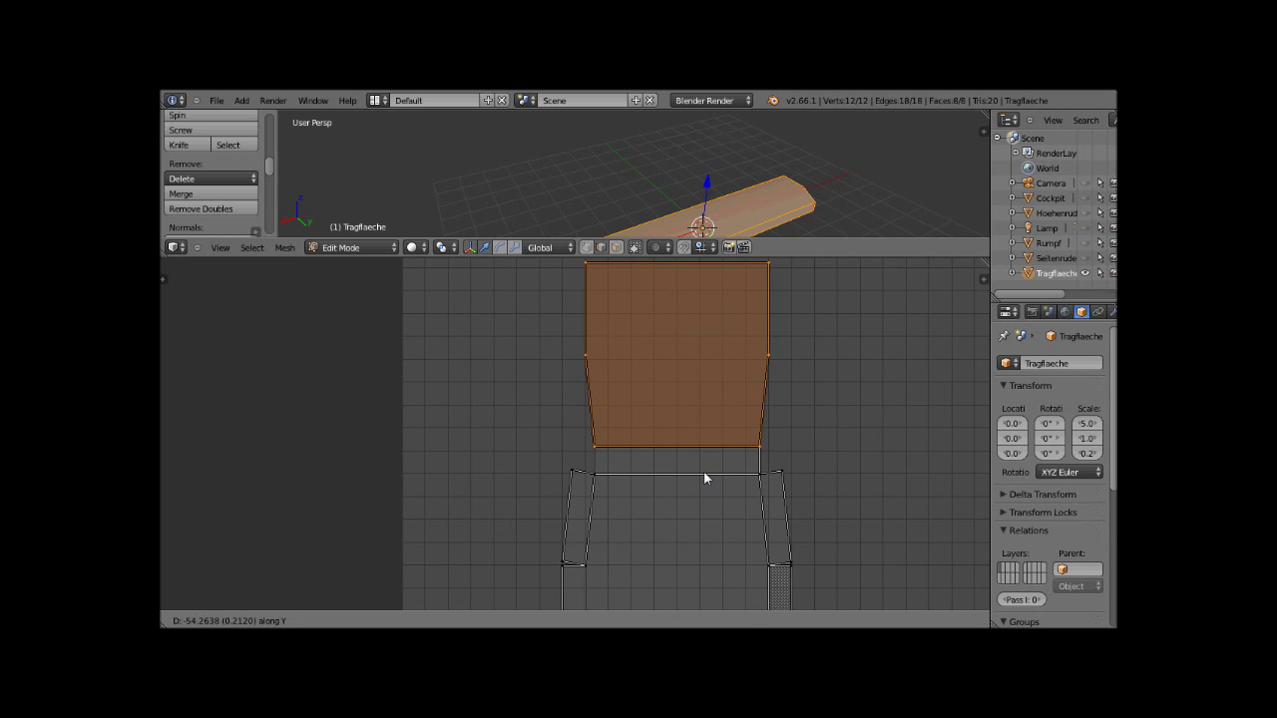
click(705, 481)
scroll(694, 411, down, 3)
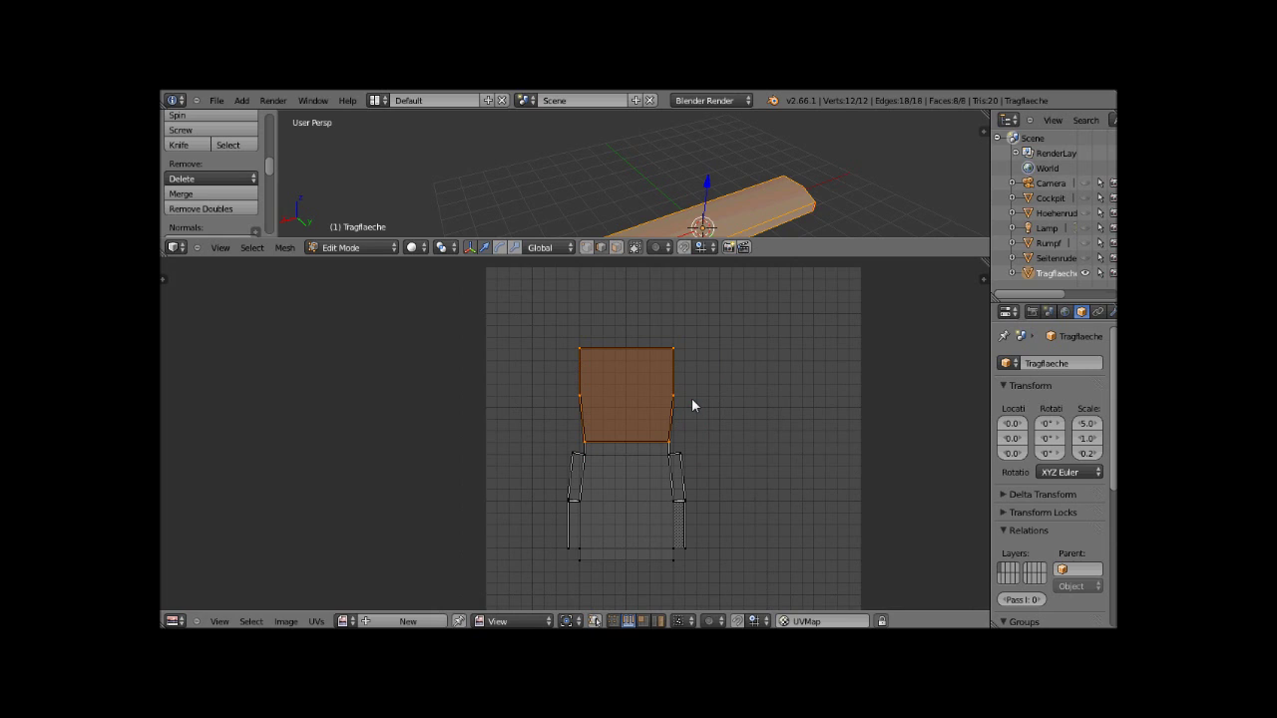
right_click(718, 349)
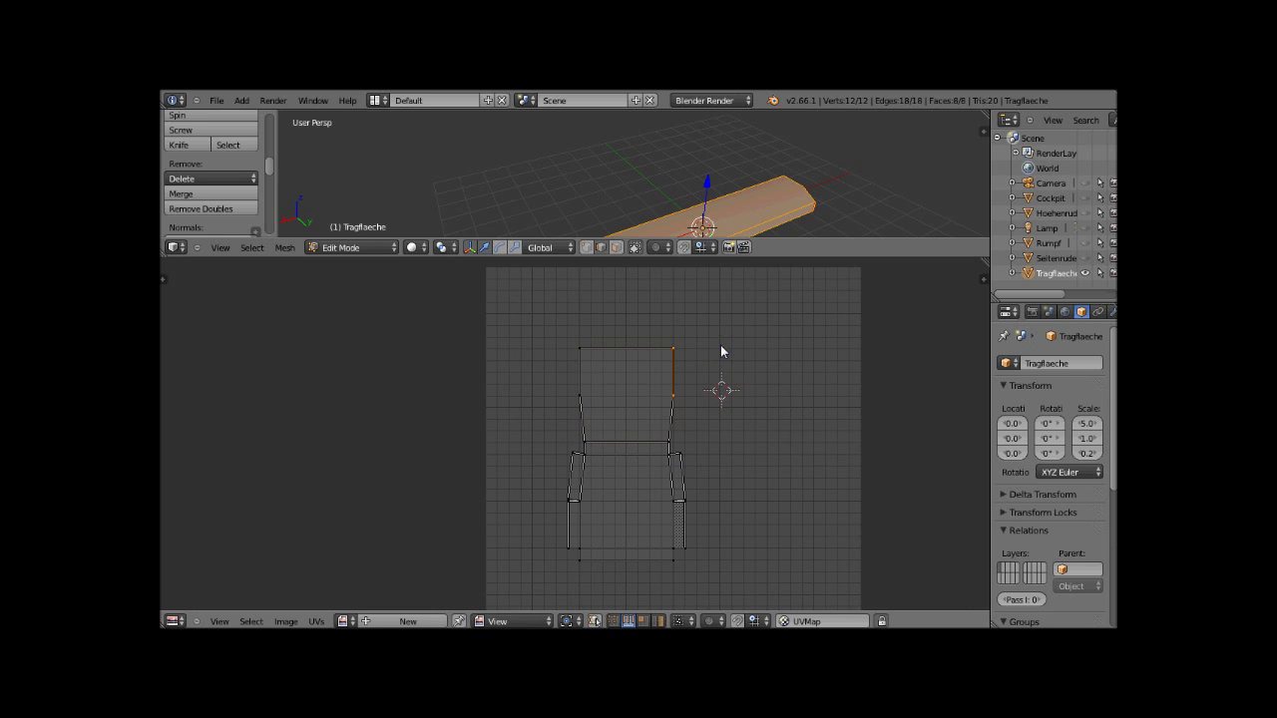
scroll(622, 374, down, 1)
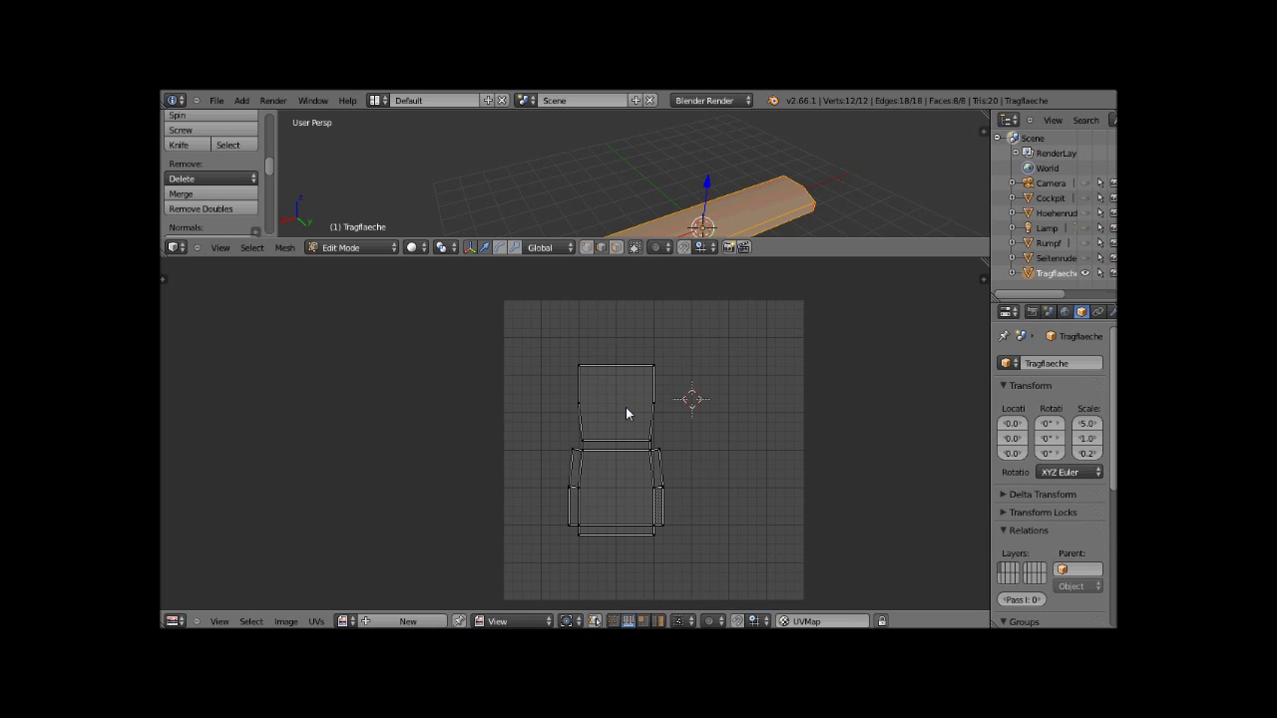
- Box-select the layout's right-hand edges and stretch them far to the right along X
key(b)
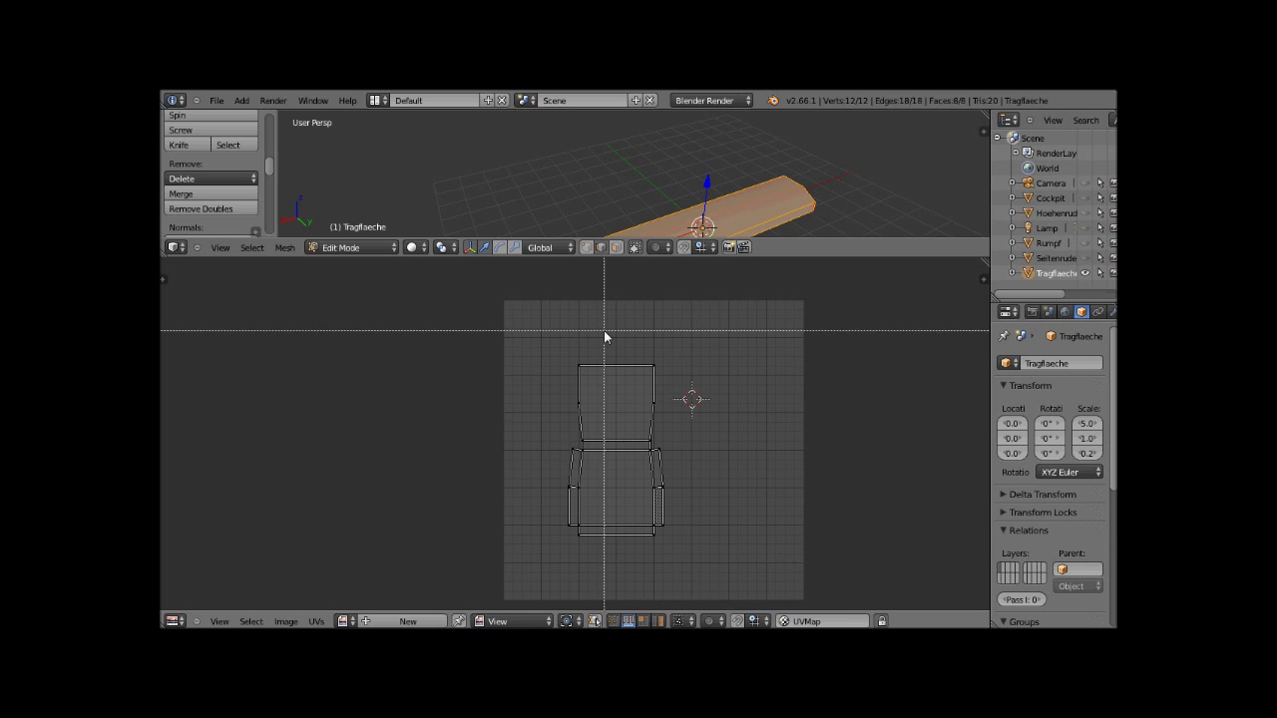
drag(603, 331, 740, 567)
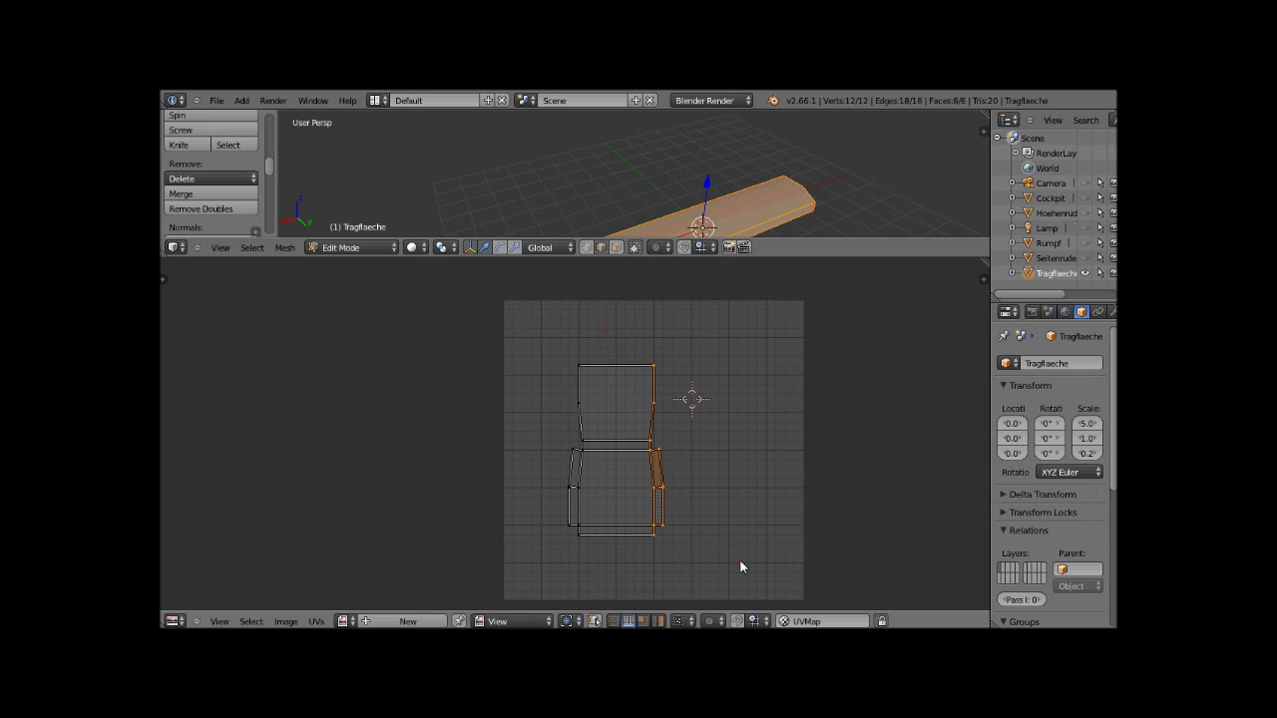
key(g)
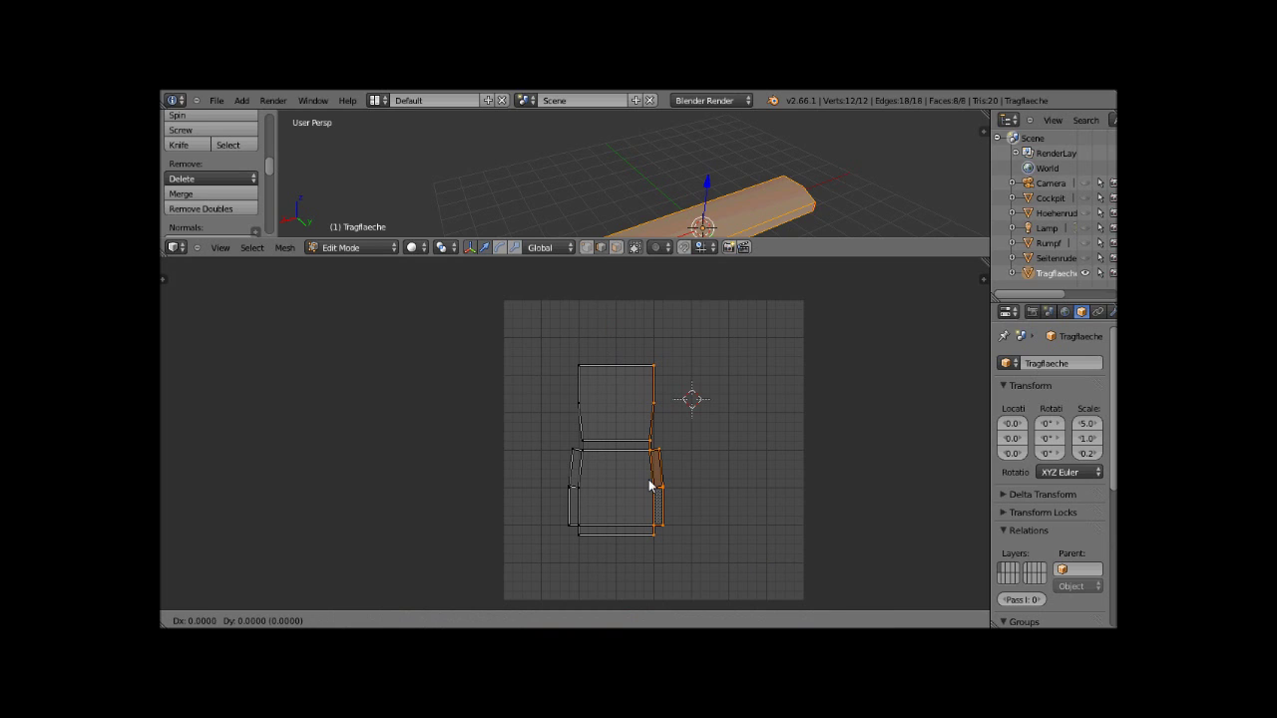
key(x)
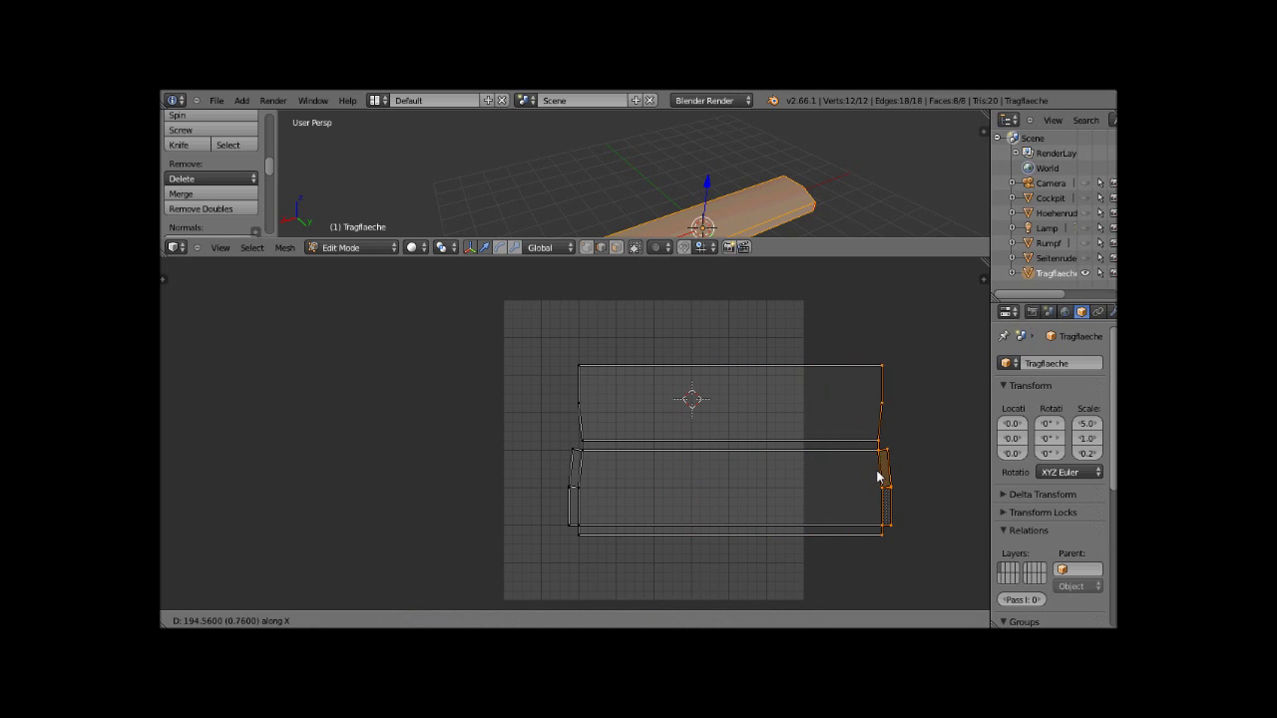
click(878, 477)
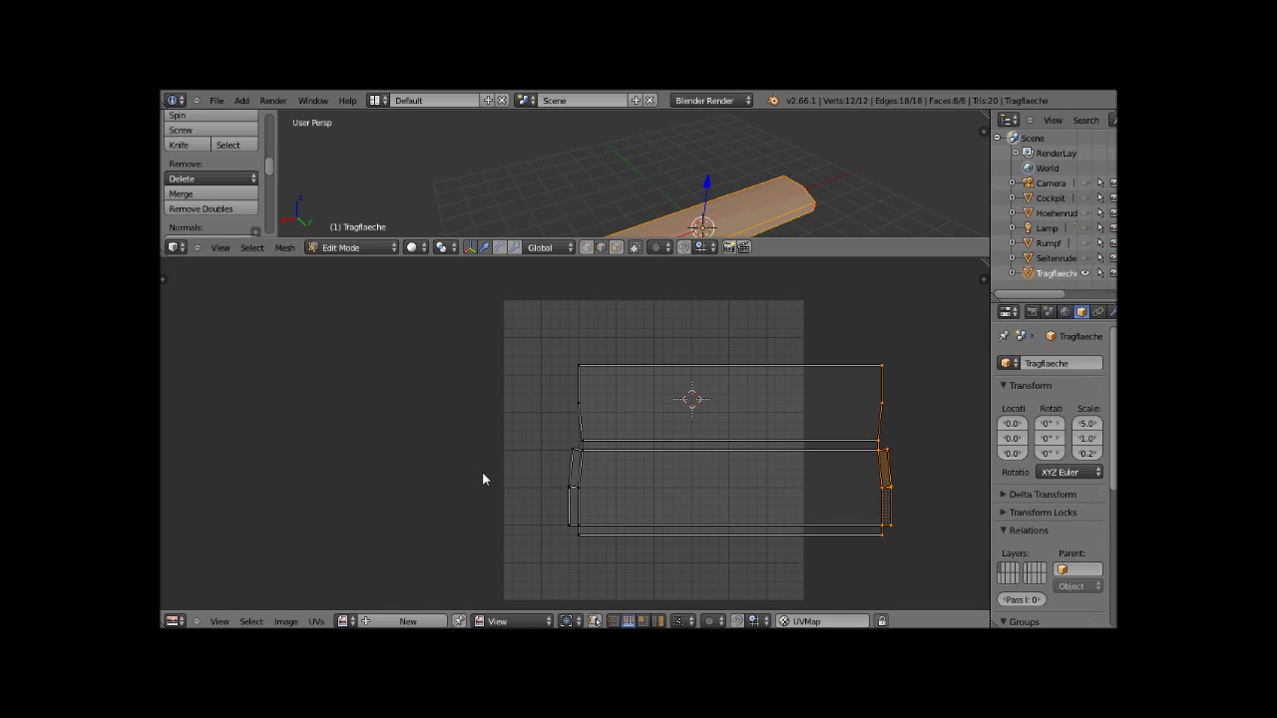
- Scale the whole wing UV layout down and move it above-left, outside the UV grid
key(a)
key(a)
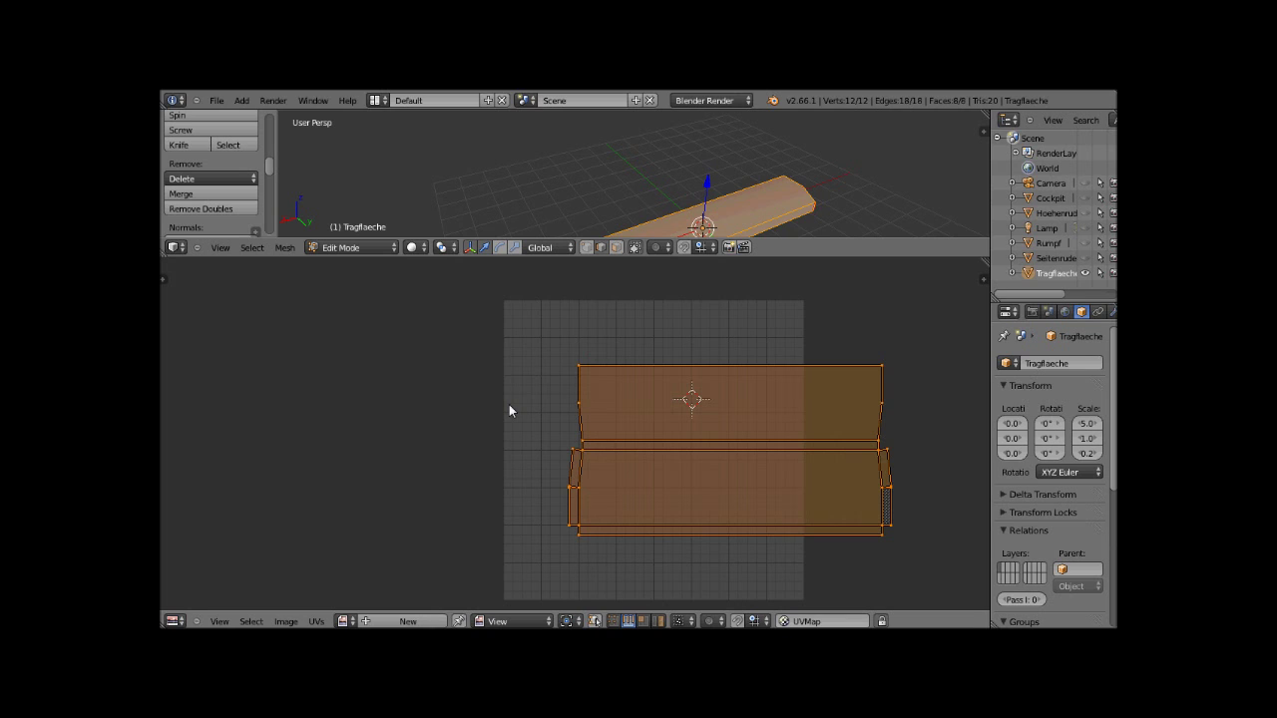
key(s)
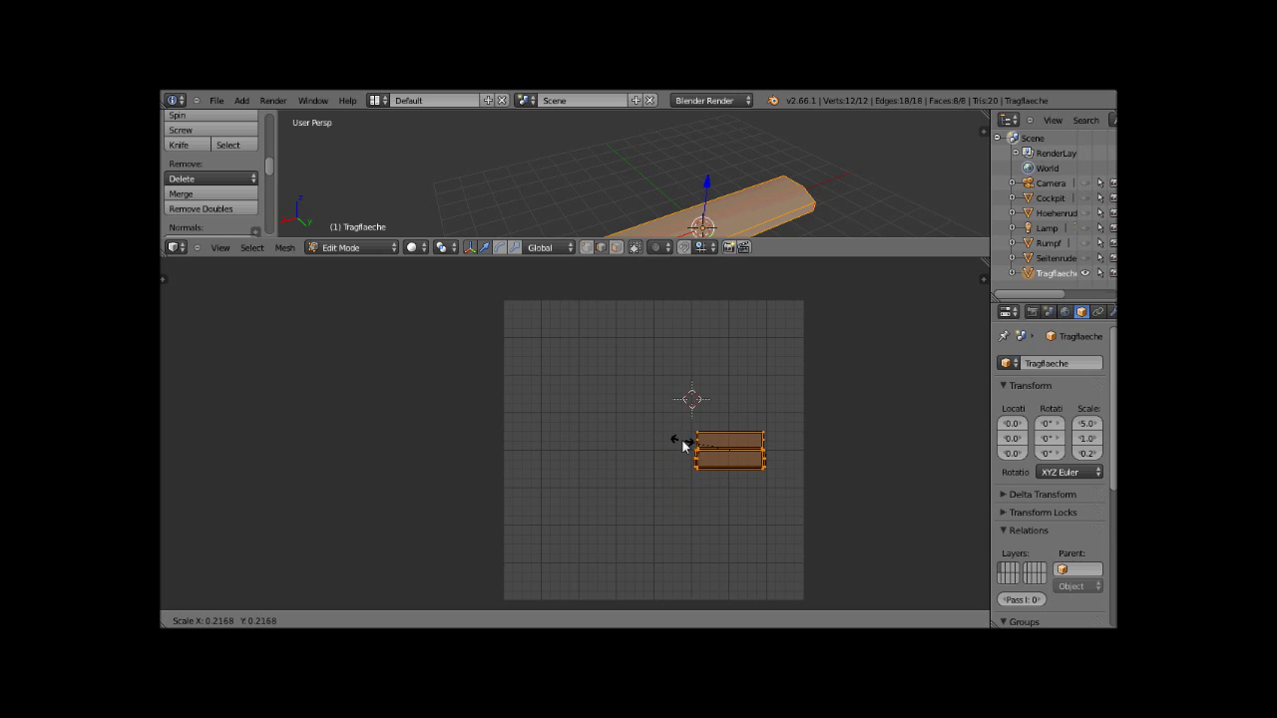
click(655, 439)
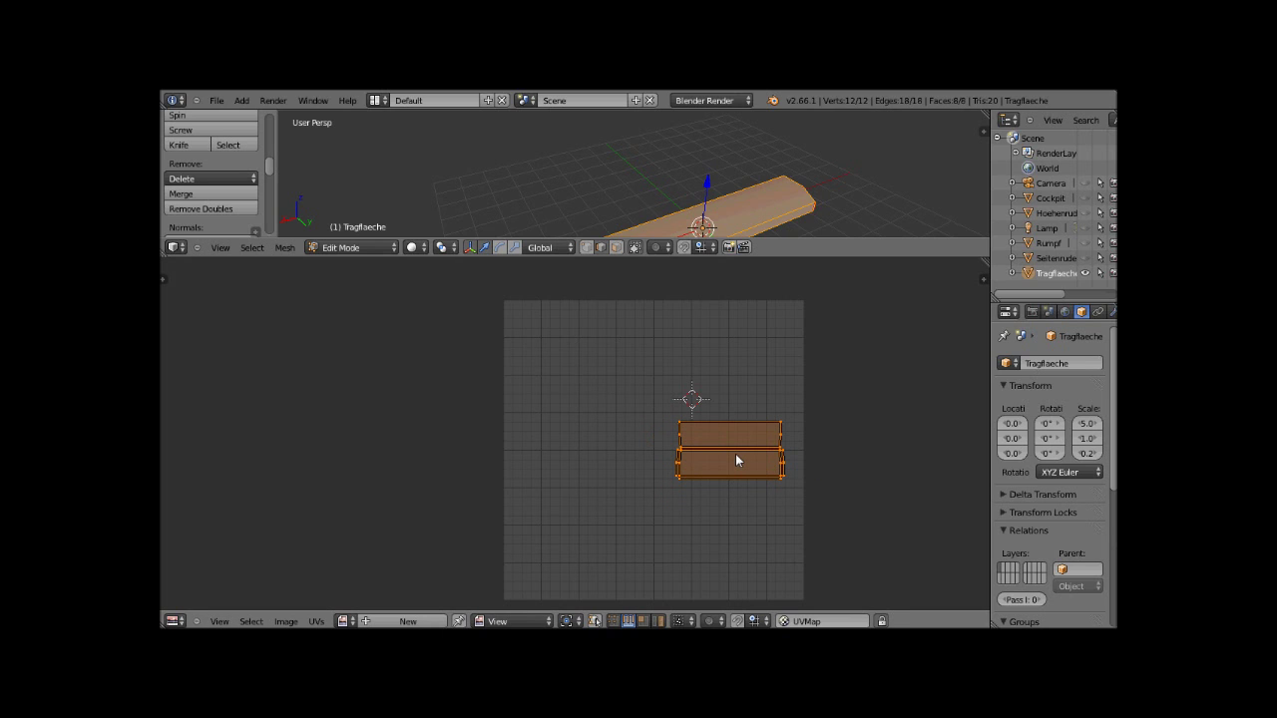
key(g)
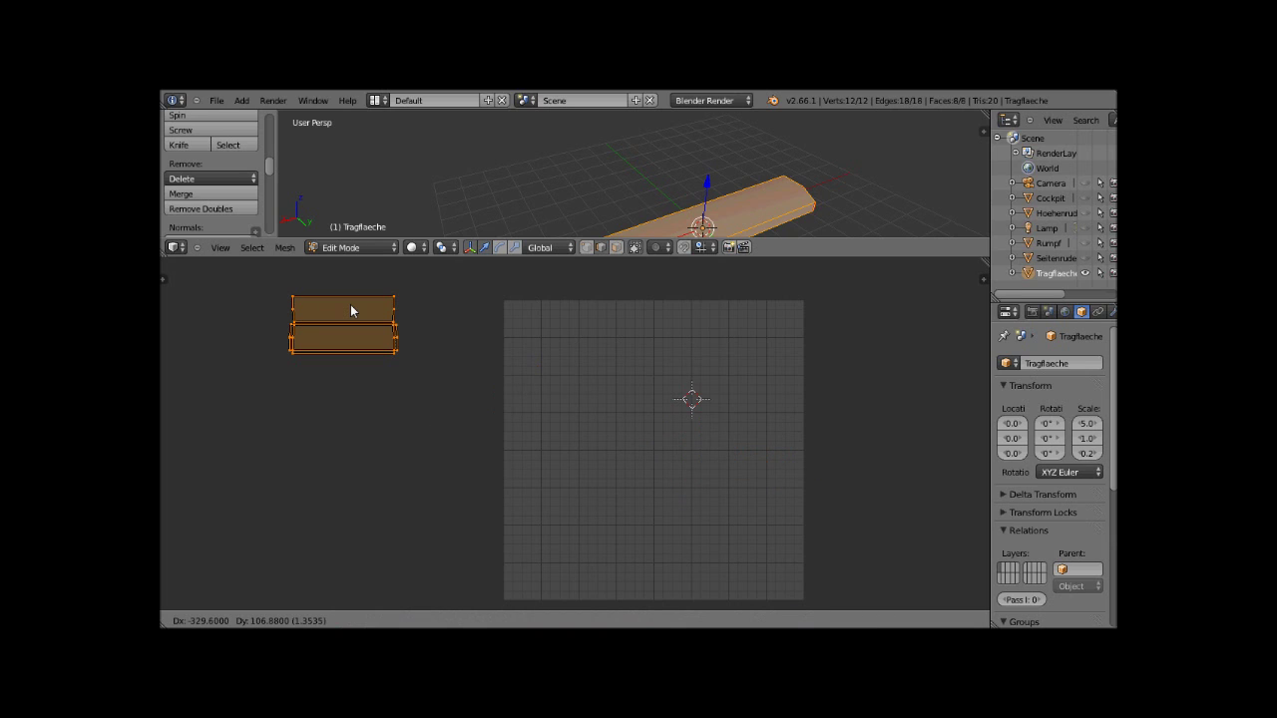
click(390, 309)
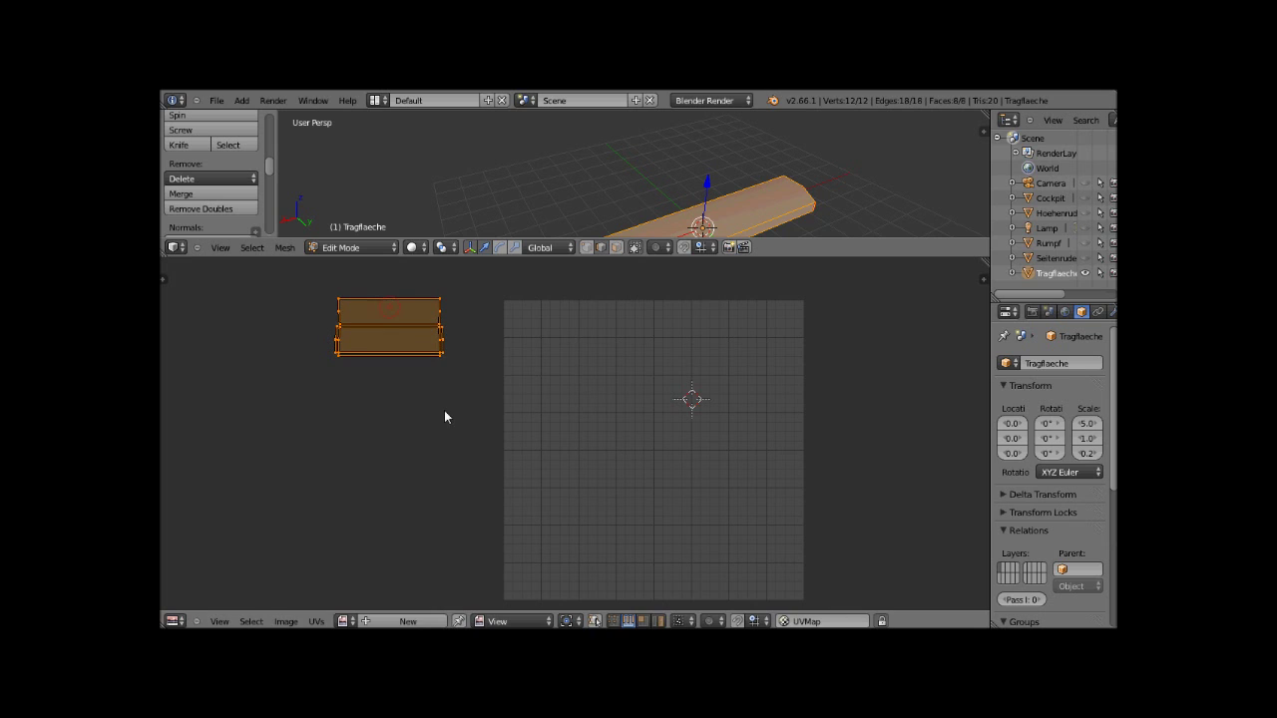
click(444, 411)
- Deselect the UV layout, give the 3D view more room and return the wing to Object Mode
key(a)
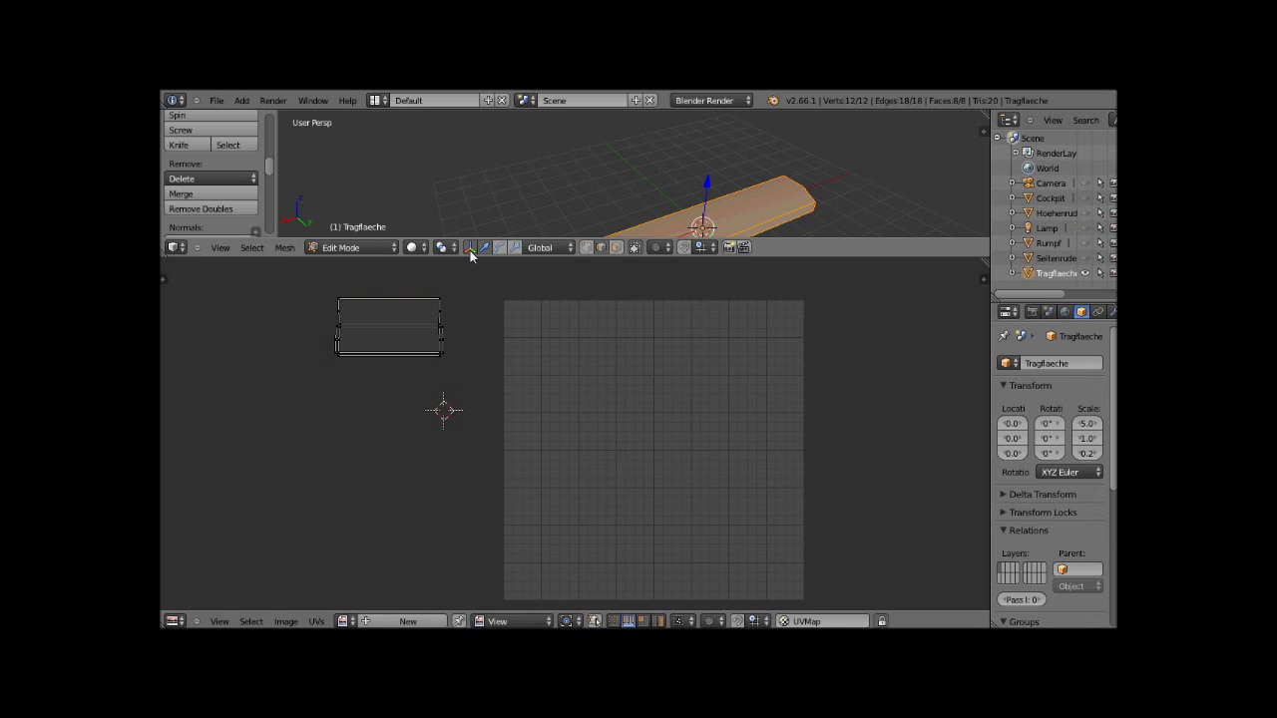
drag(464, 281, 479, 499)
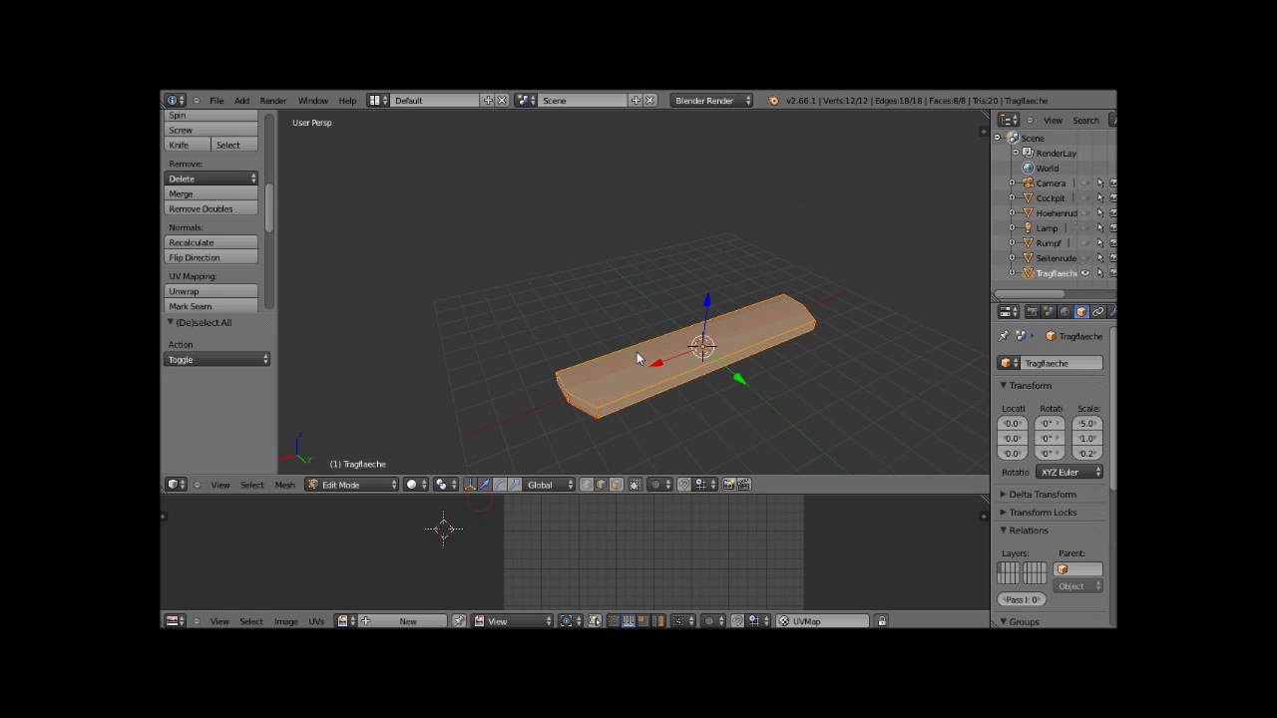
click(367, 484)
click(368, 481)
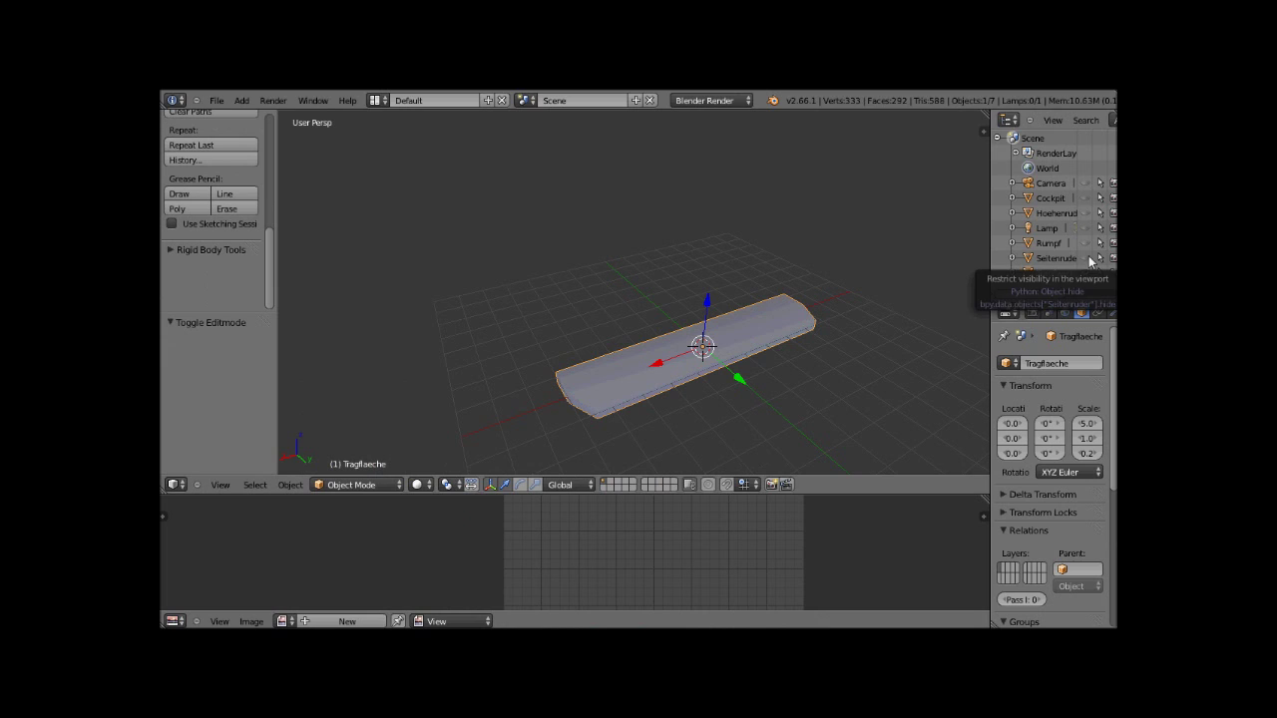
- Show Hoehenruder, hide Tragflaeche, and put the elevator into Edit Mode
click(1087, 214)
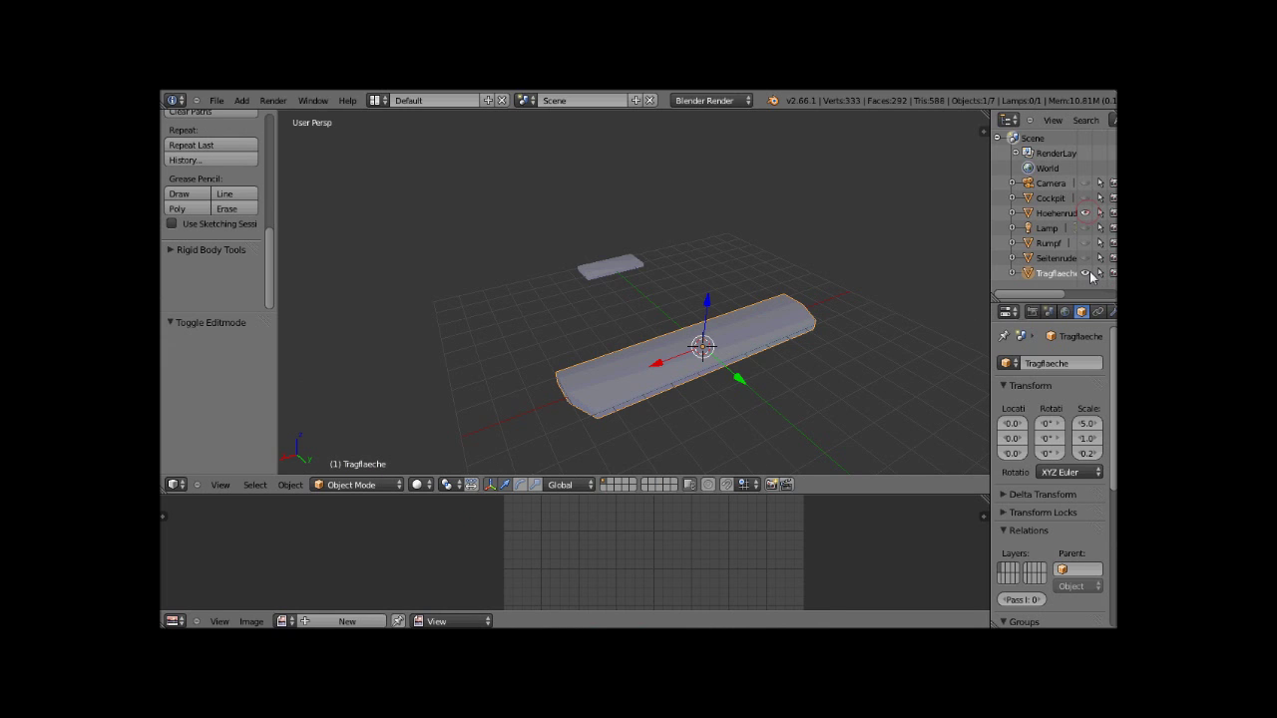
click(1087, 273)
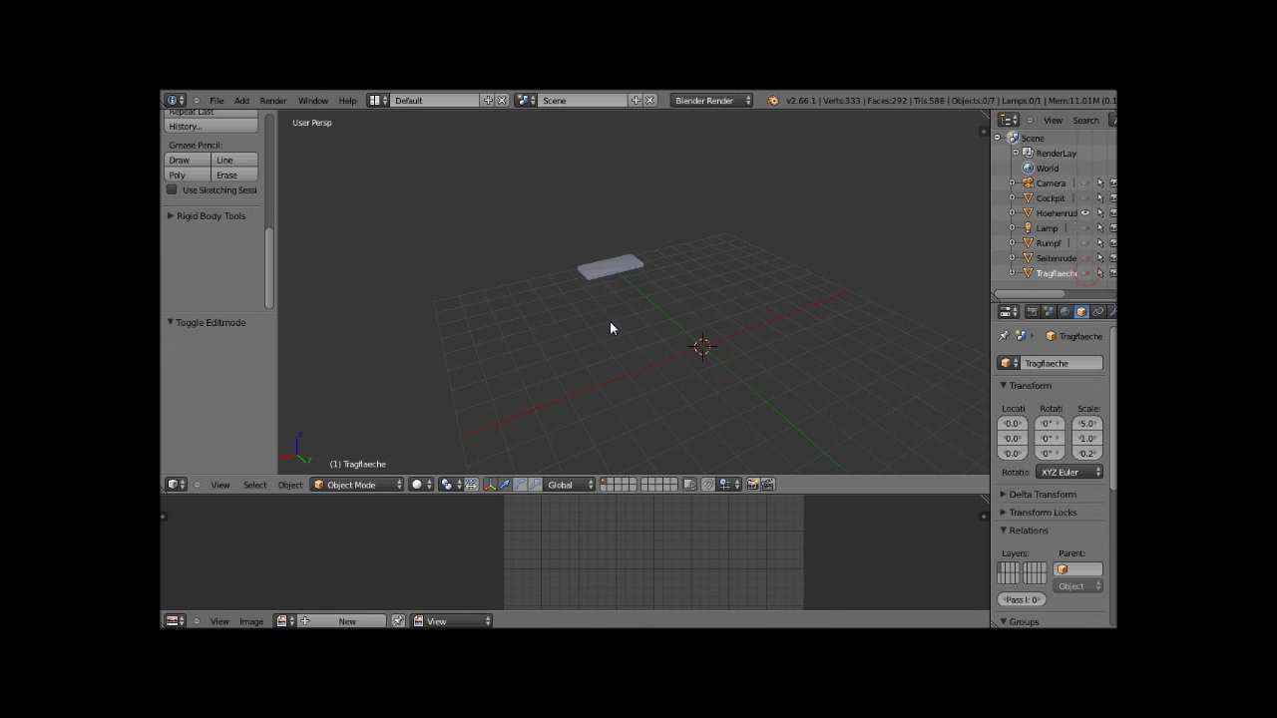
right_click(597, 288)
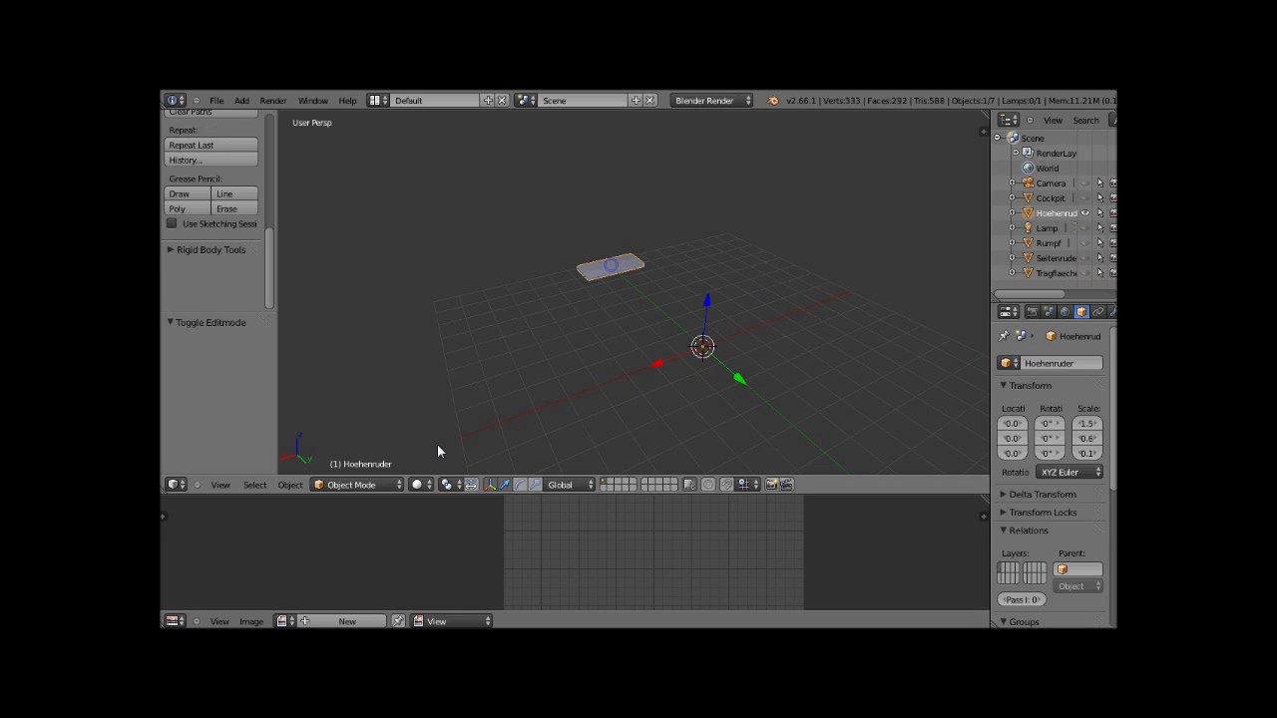
click(354, 485)
click(355, 455)
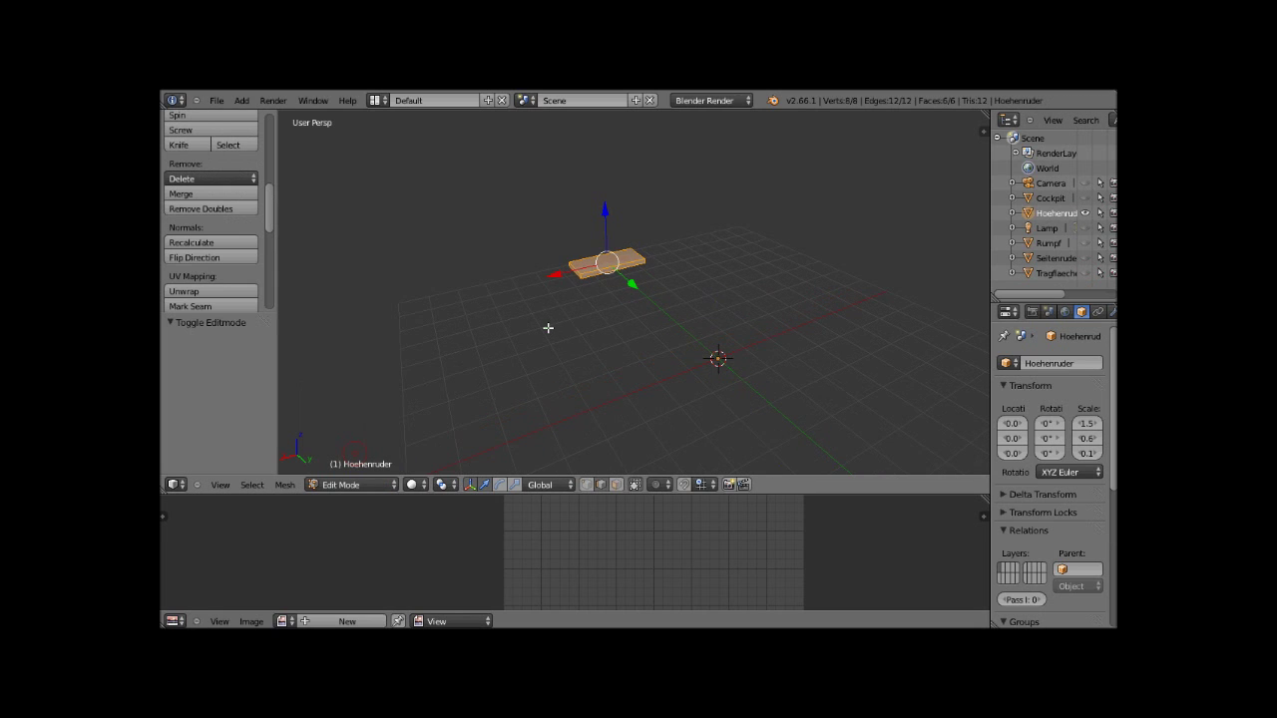
- Mark seams on the elevator's left end, top and right front edges
mouse_move(548, 328)
middle_down()
mouse_move(680, 340)
mouse_move(767, 313)
mouse_move(755, 295)
middle_up()
key(a)
middle_drag(625, 380, 663, 280)
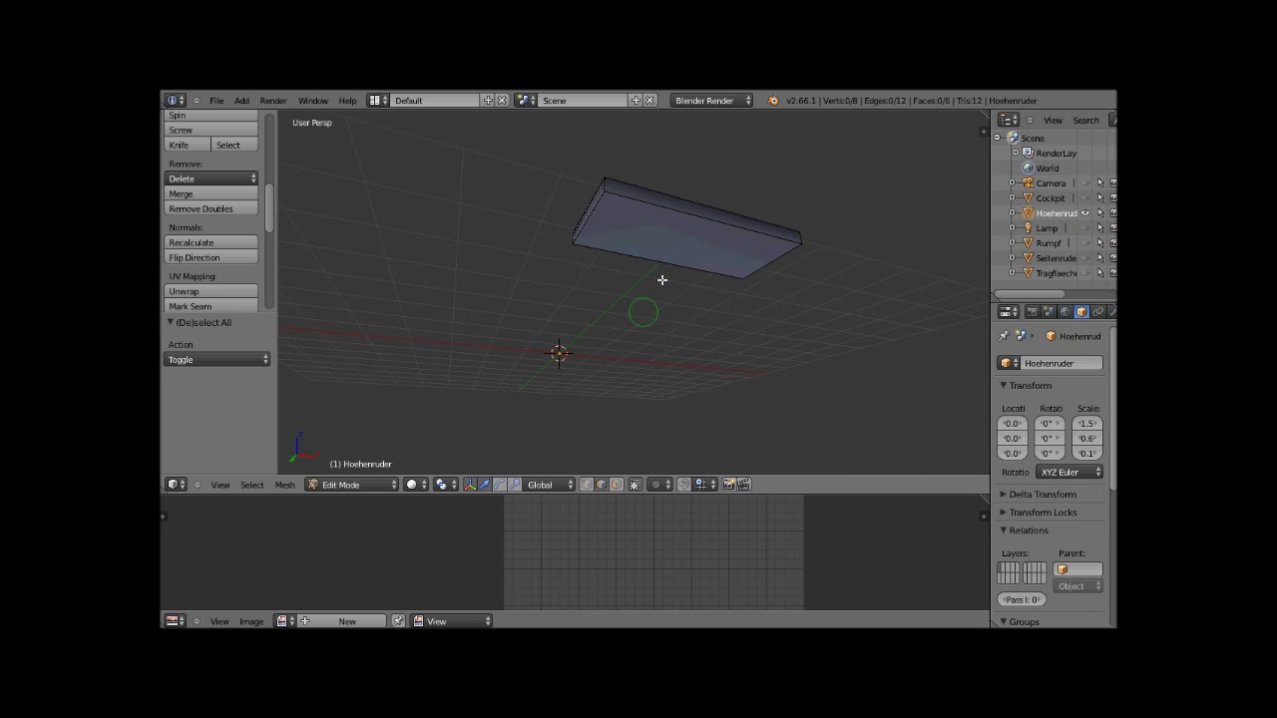
right_click(589, 212)
shift+right_click(634, 203)
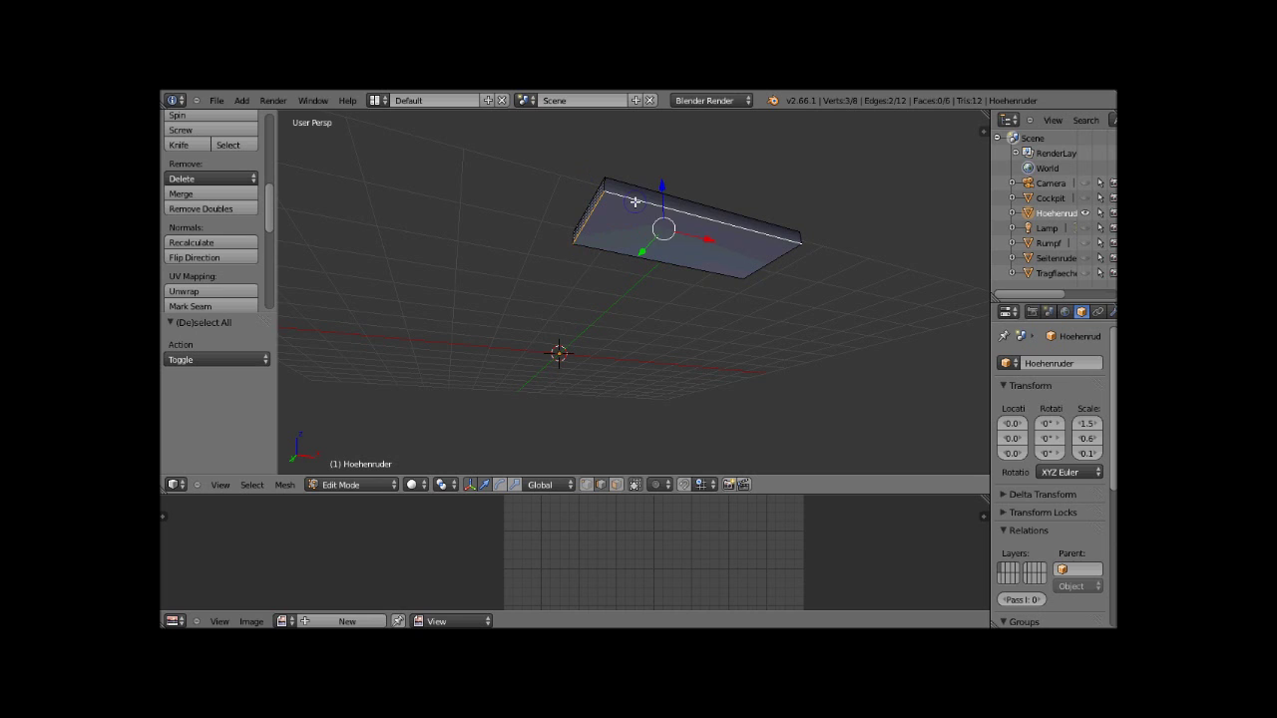
shift+right_click(783, 252)
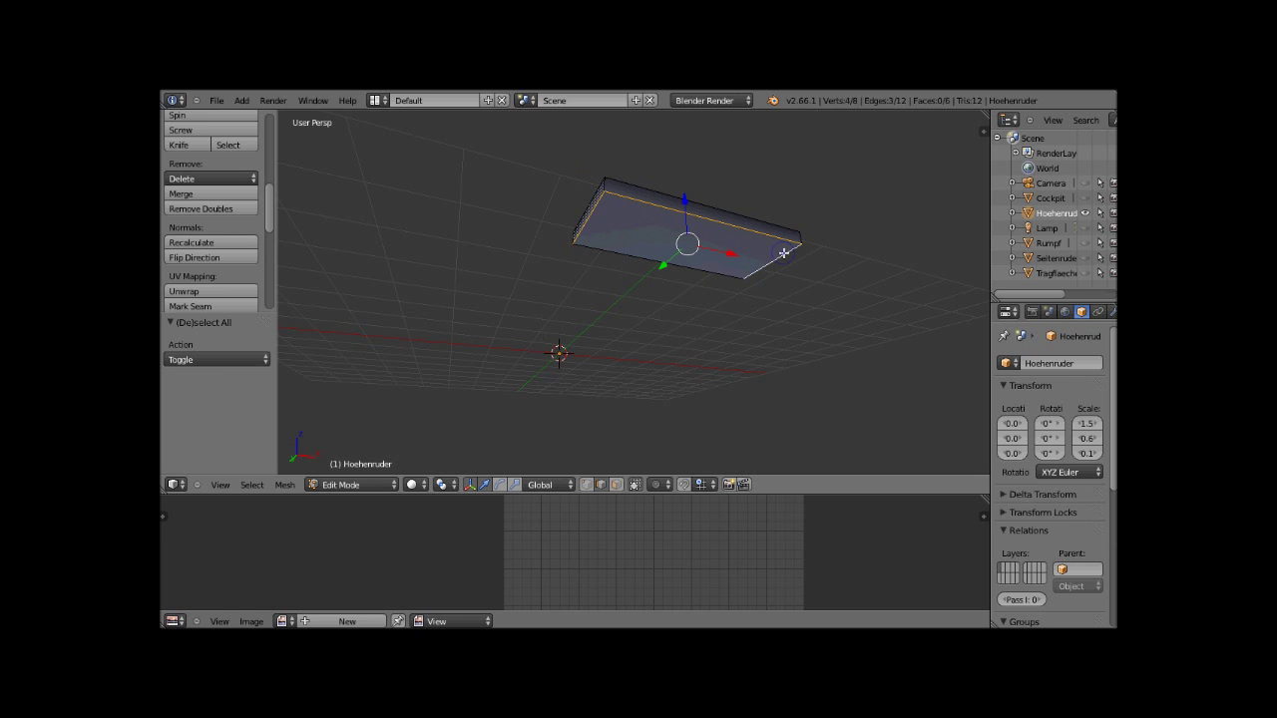
click(257, 305)
- Mark seams on another top edge, a left-end edge and the left vertical edge of the elevator
middle_drag(523, 257, 862, 290)
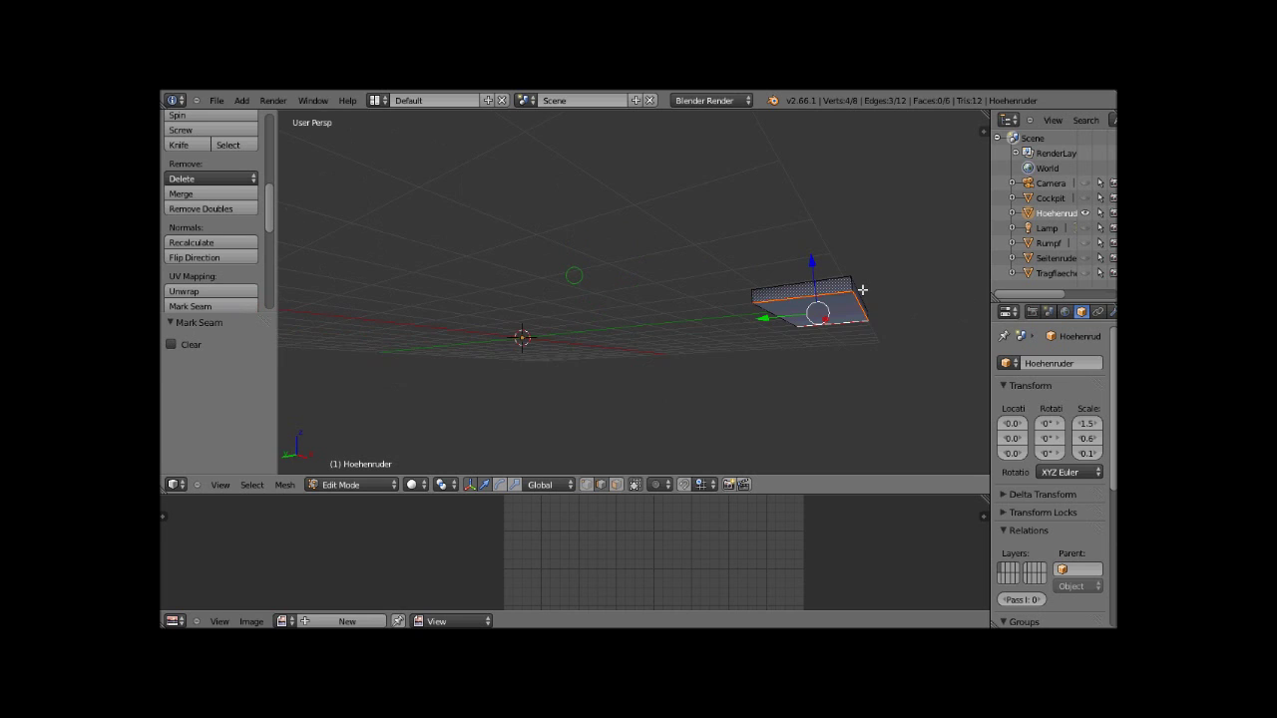
right_click(771, 284)
shift+right_click(754, 294)
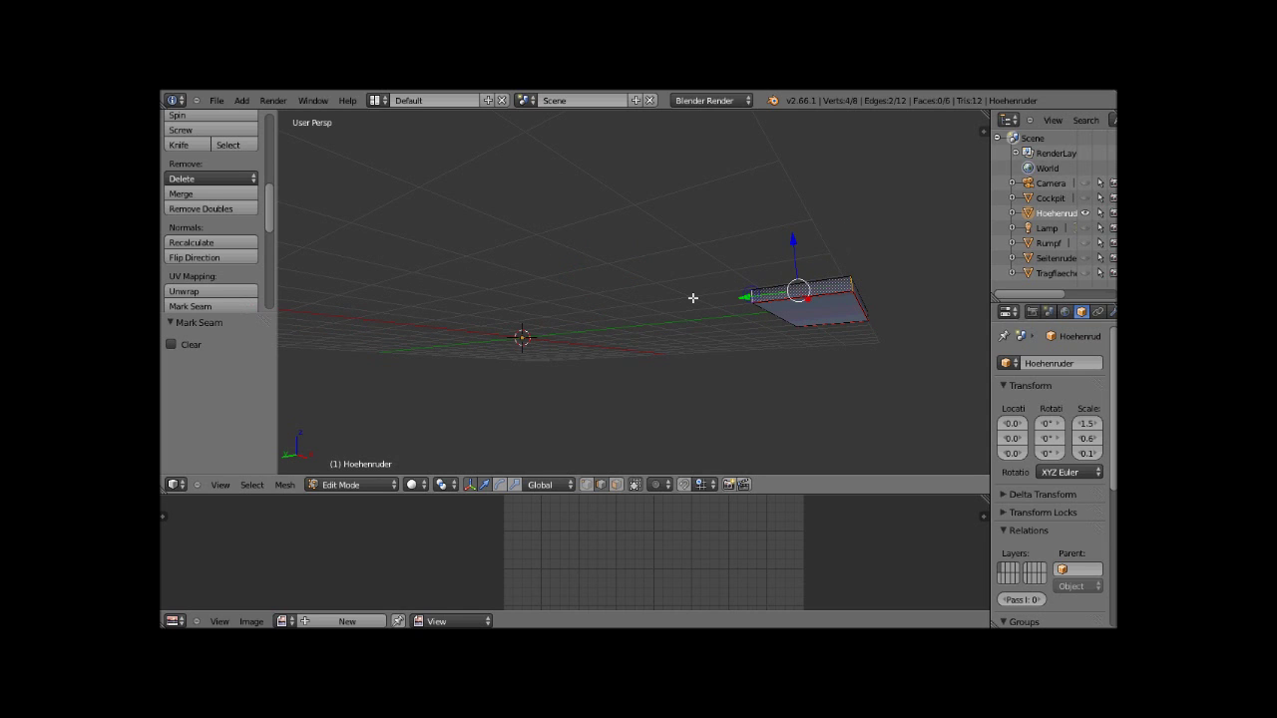
middle_drag(693, 297, 1098, 286)
mouse_move(581, 269)
middle_down()
mouse_move(580, 316)
mouse_move(448, 340)
mouse_move(465, 371)
middle_up()
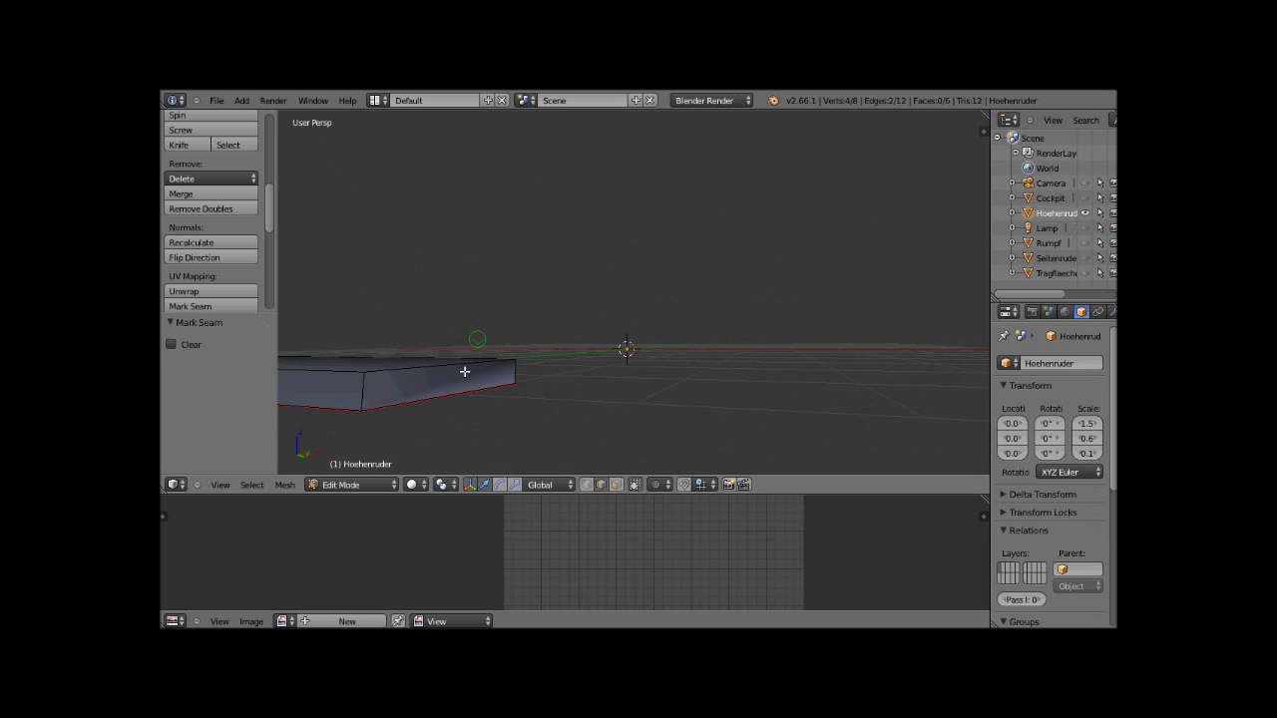
shift+right_click(364, 391)
click(198, 308)
middle_drag(309, 318, 671, 435)
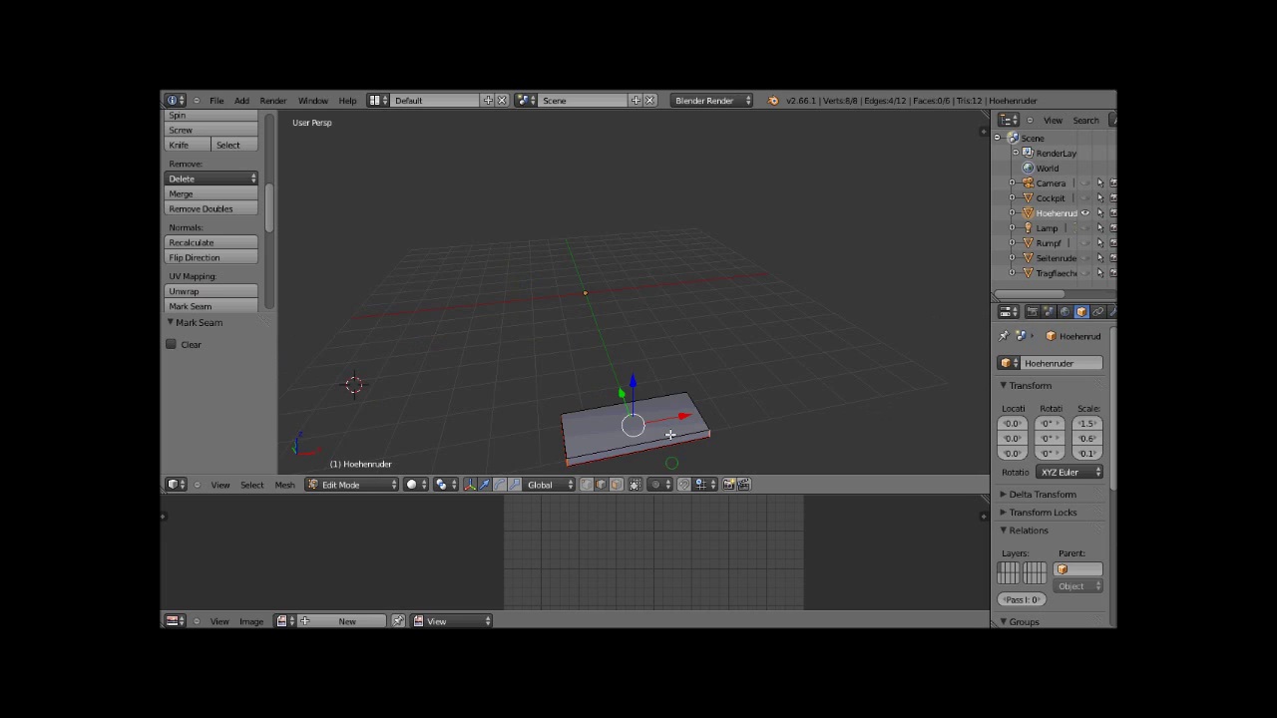
- Unwrap the whole Hoehenruder elevator and enlarge the UV editor to show its layout
key(a)
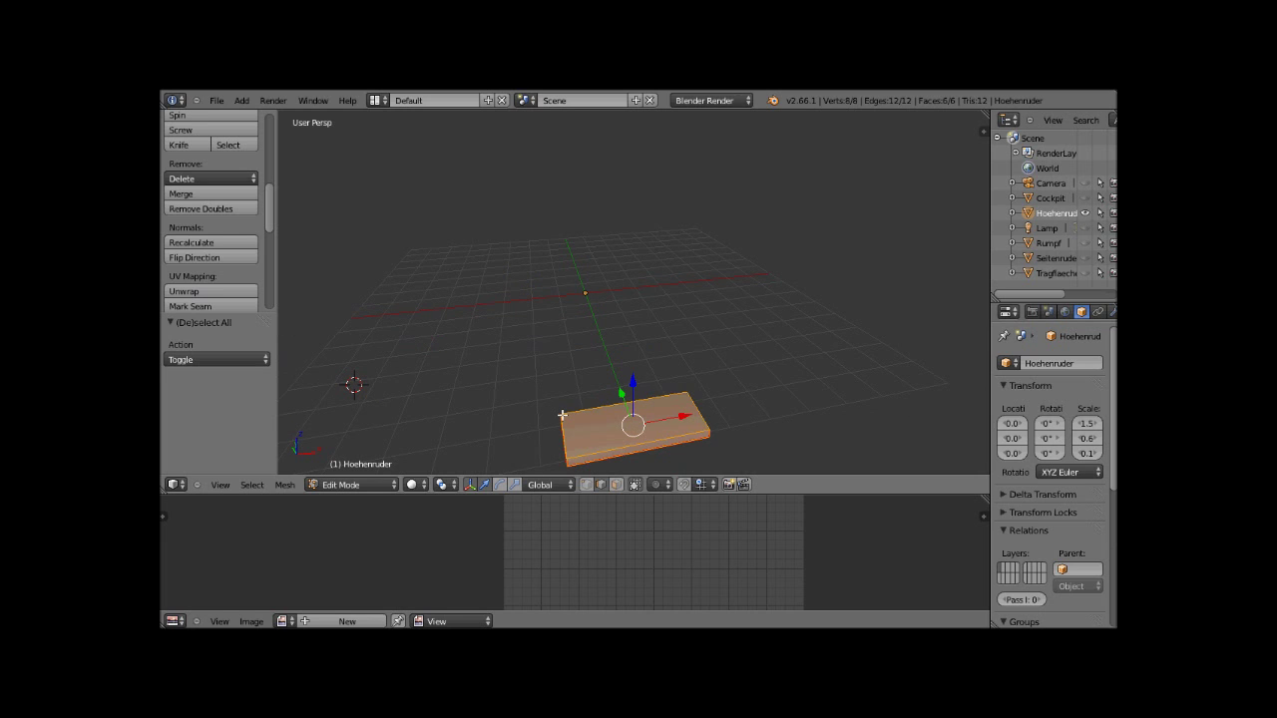
click(222, 295)
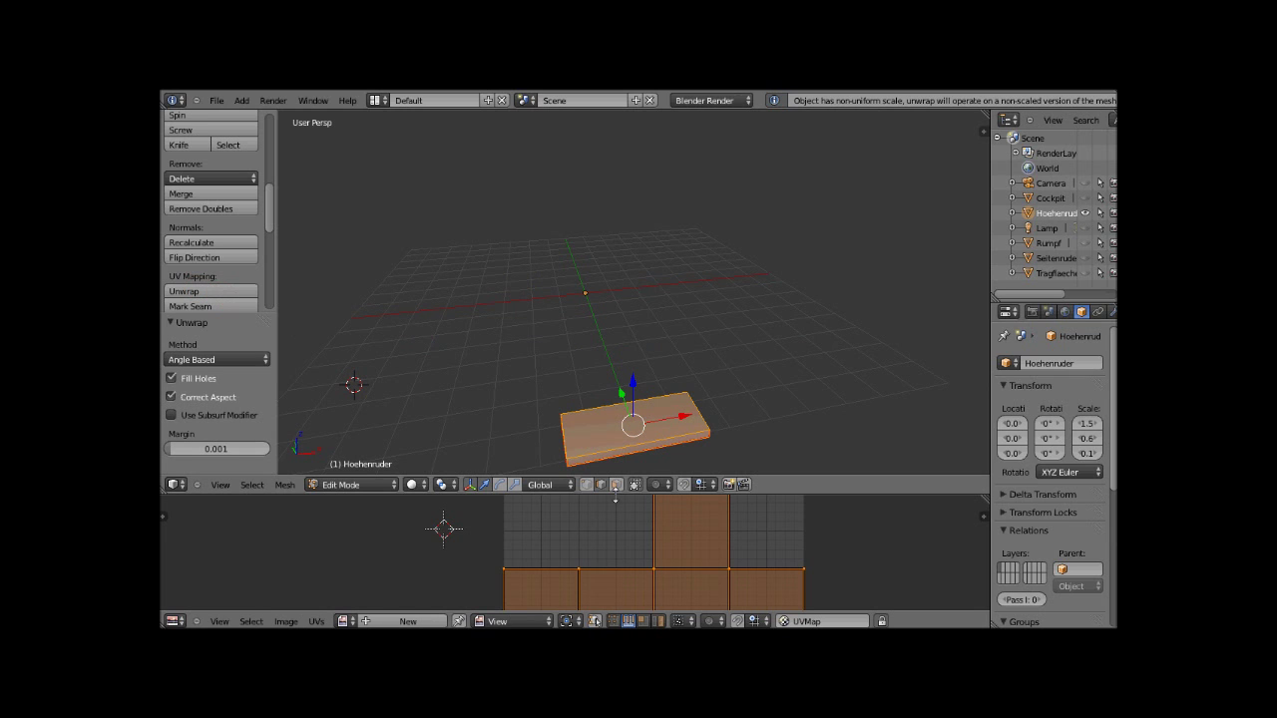
drag(616, 493, 579, 326)
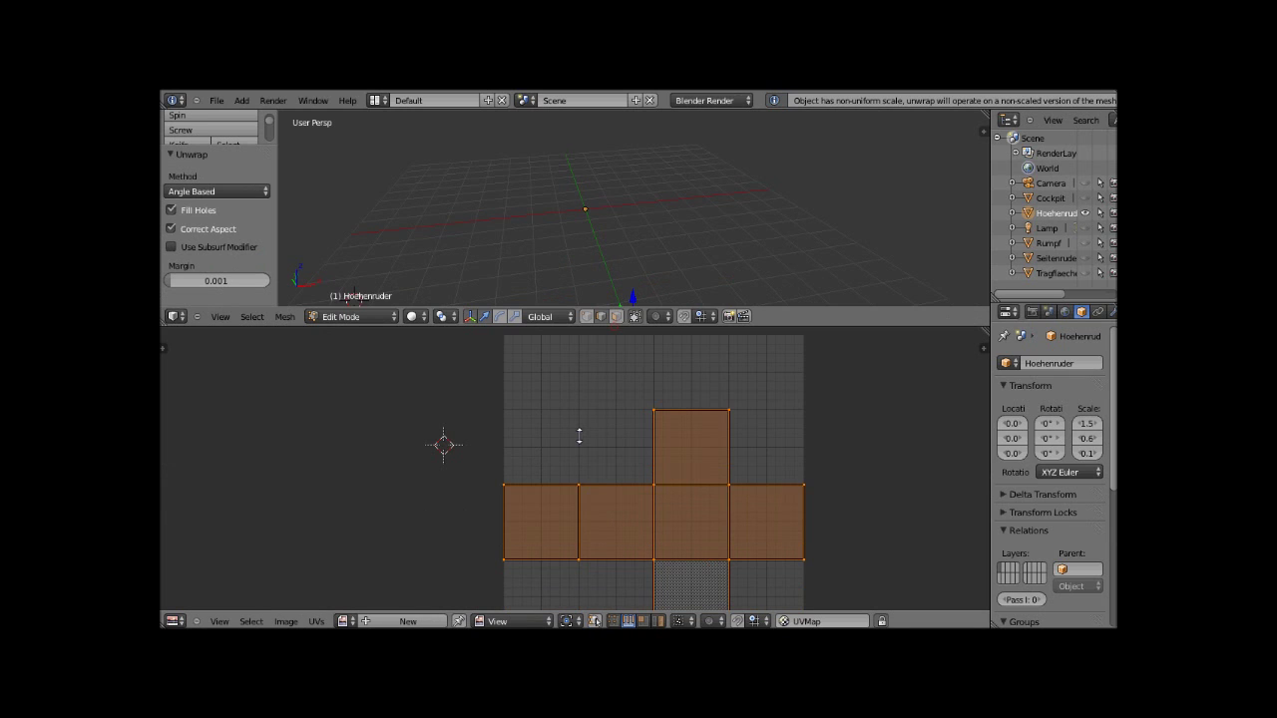
scroll(578, 436, down, 1)
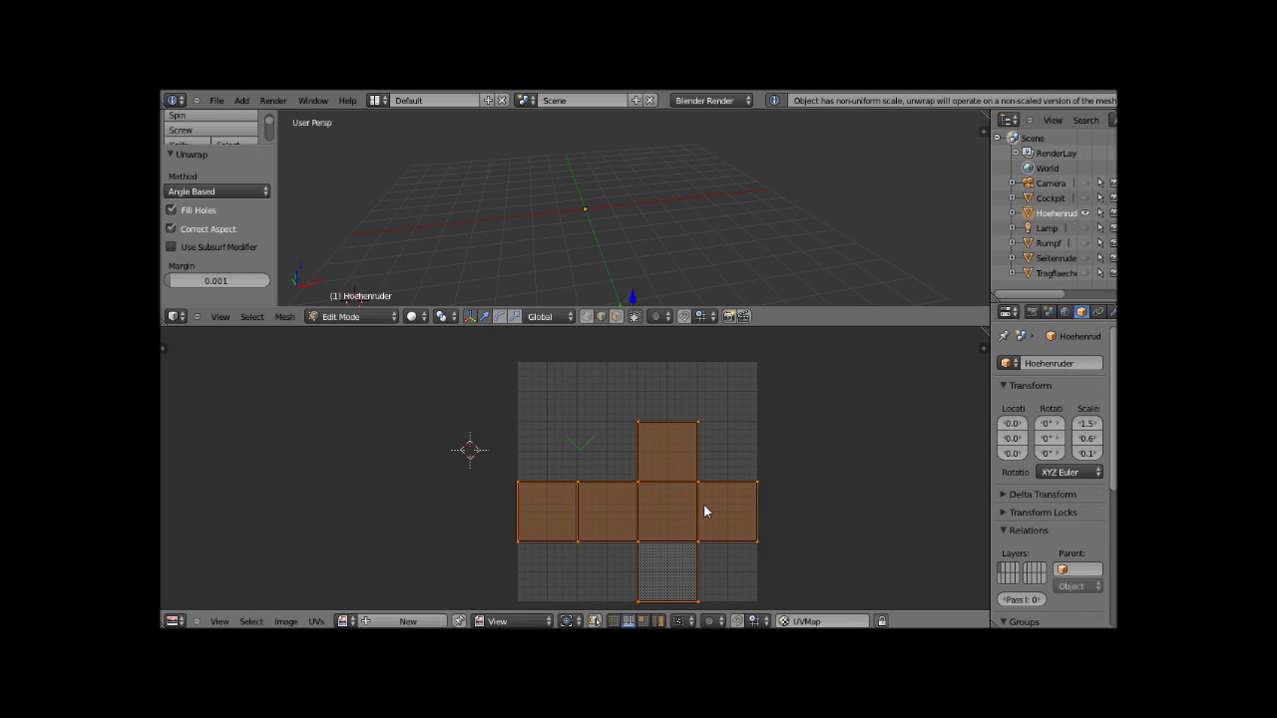
mouse_move(703, 505)
middle_down()
mouse_move(695, 443)
mouse_move(675, 457)
middle_up()
scroll(682, 403, up, 2)
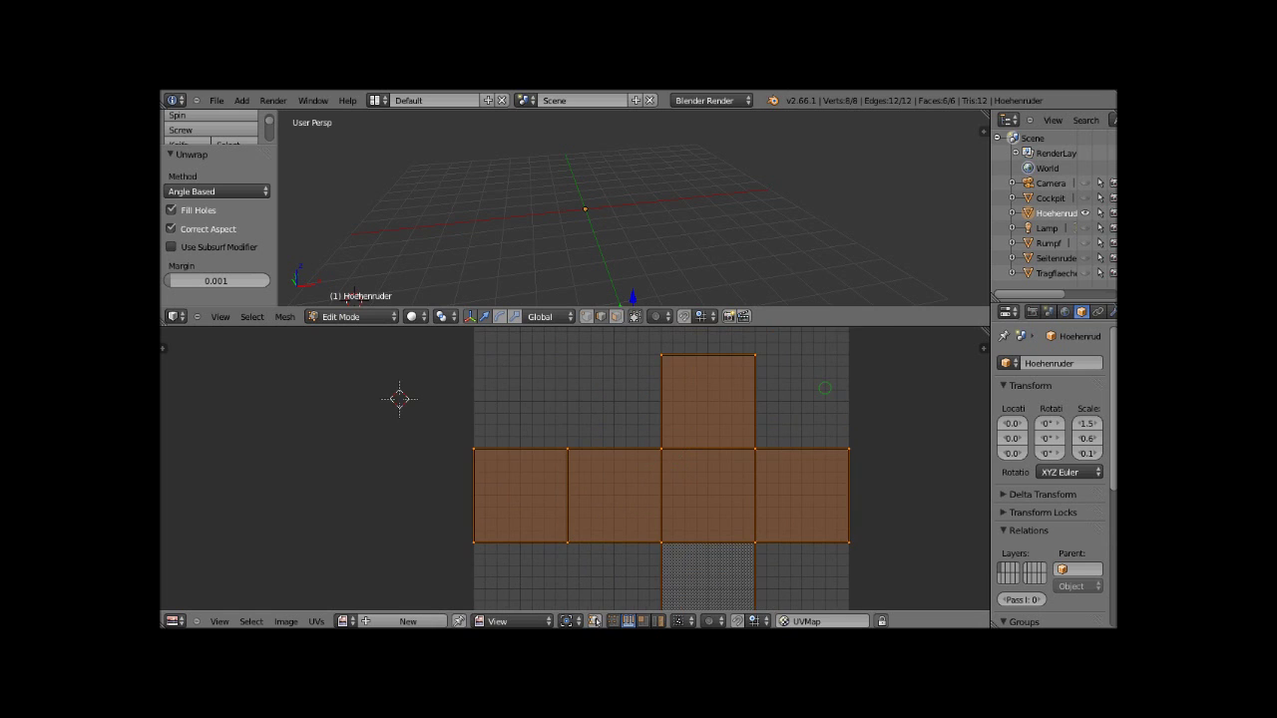
- Pull the stretched top and bottom UV edges vertically inward toward the square faces
key(a)
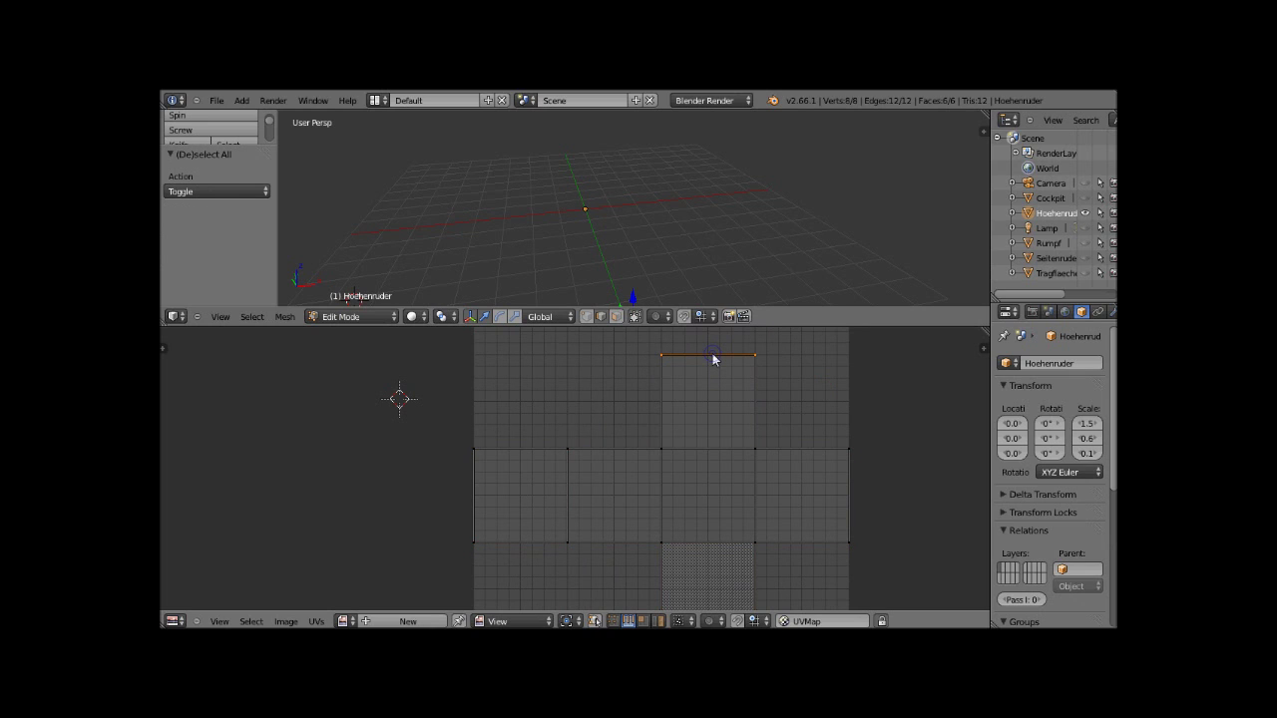
key(g)
key(y)
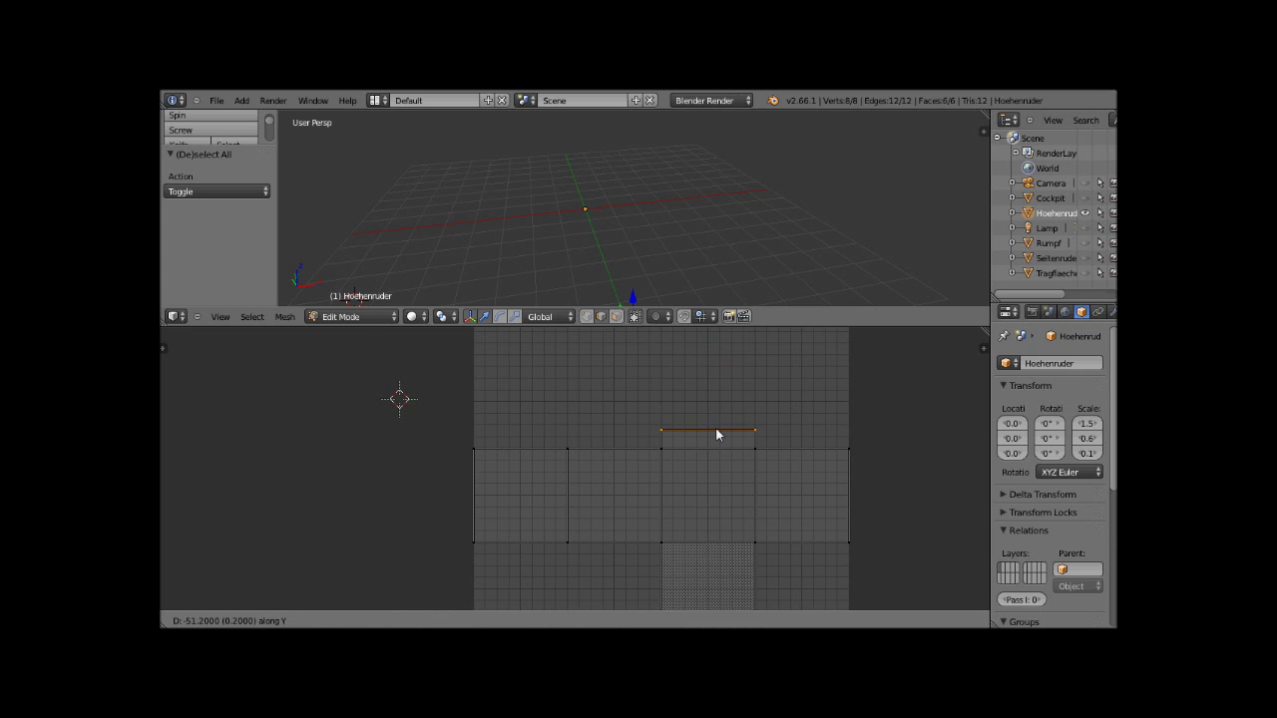
click(714, 440)
scroll(646, 521, down, 2)
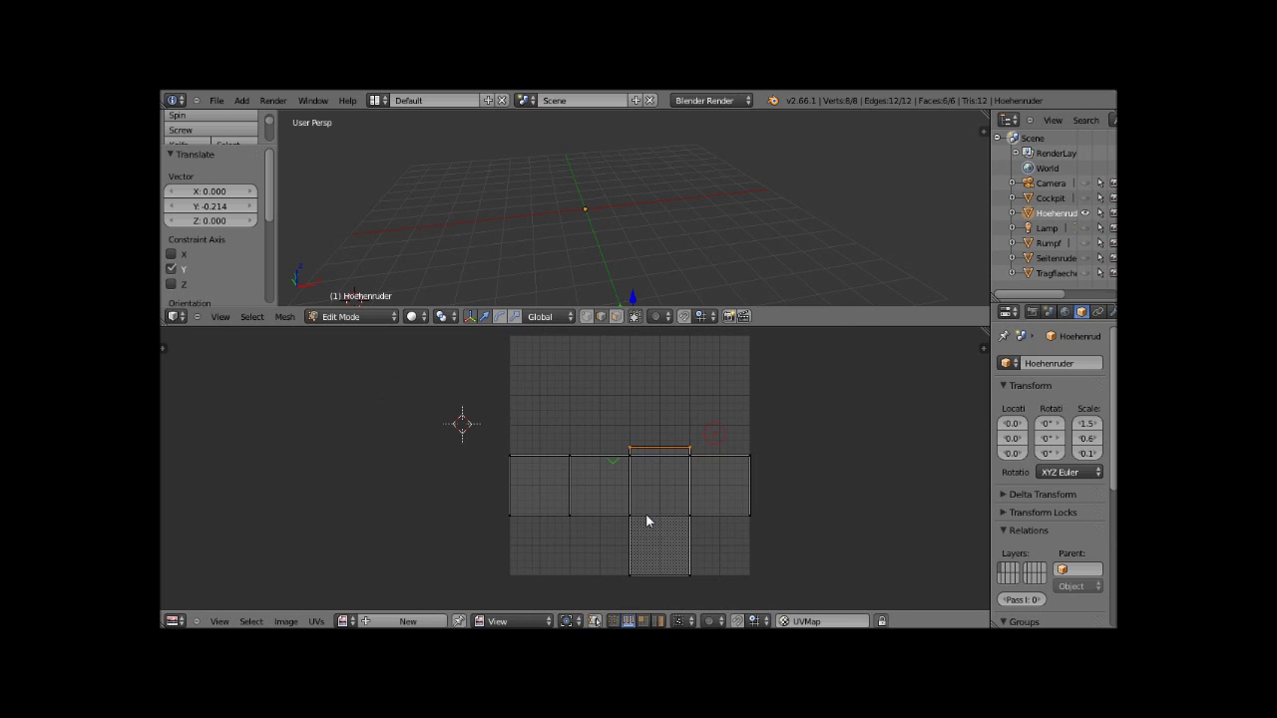
middle_drag(647, 521, 663, 455)
scroll(663, 455, up, 4)
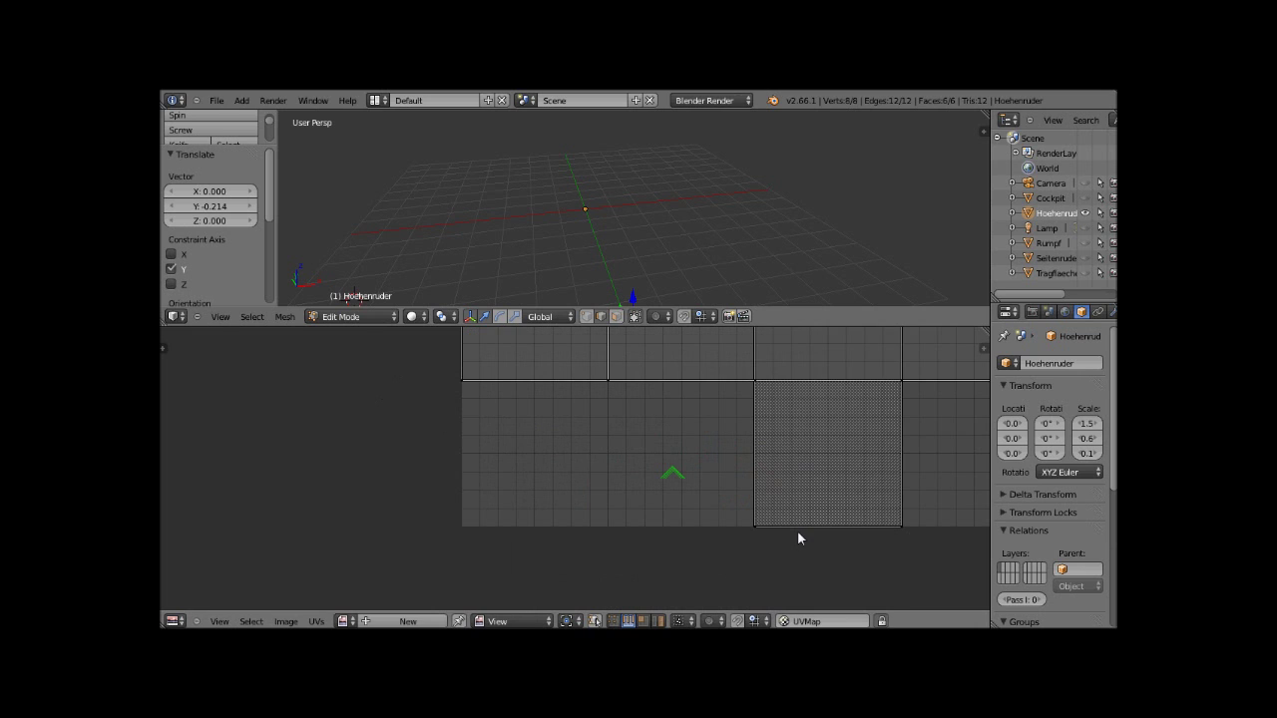
right_click(804, 526)
key(g)
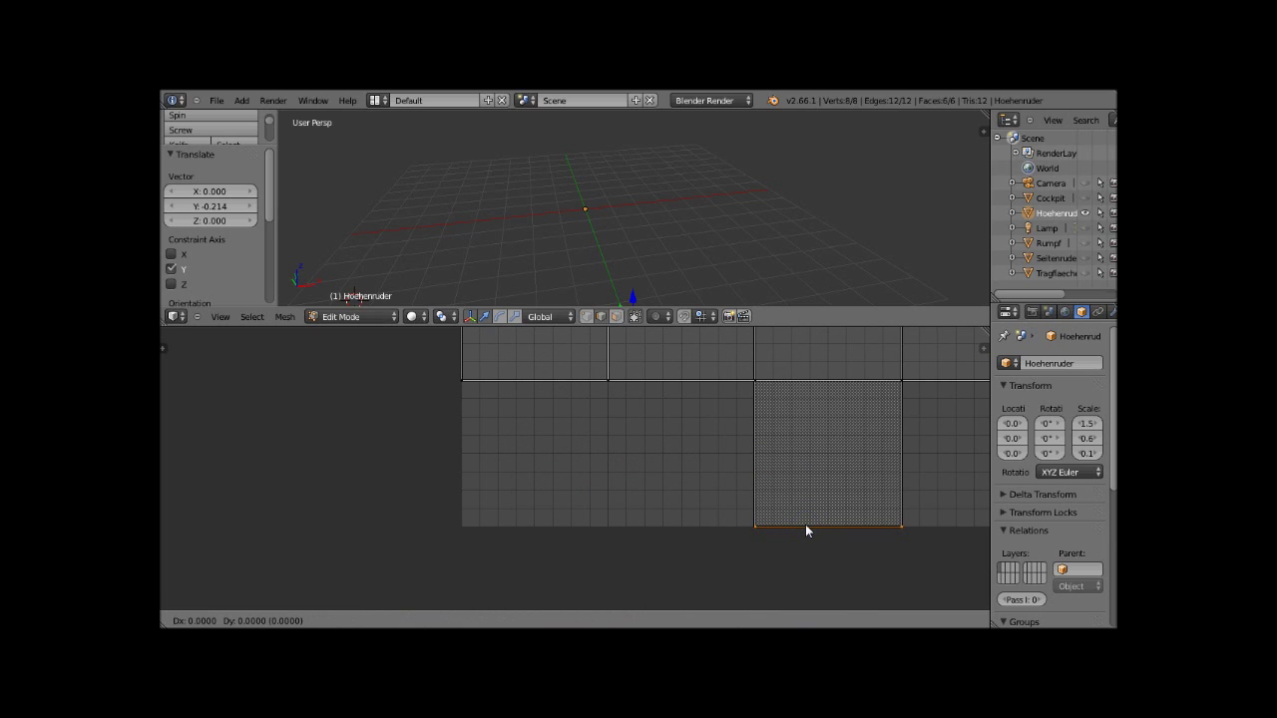
key(y)
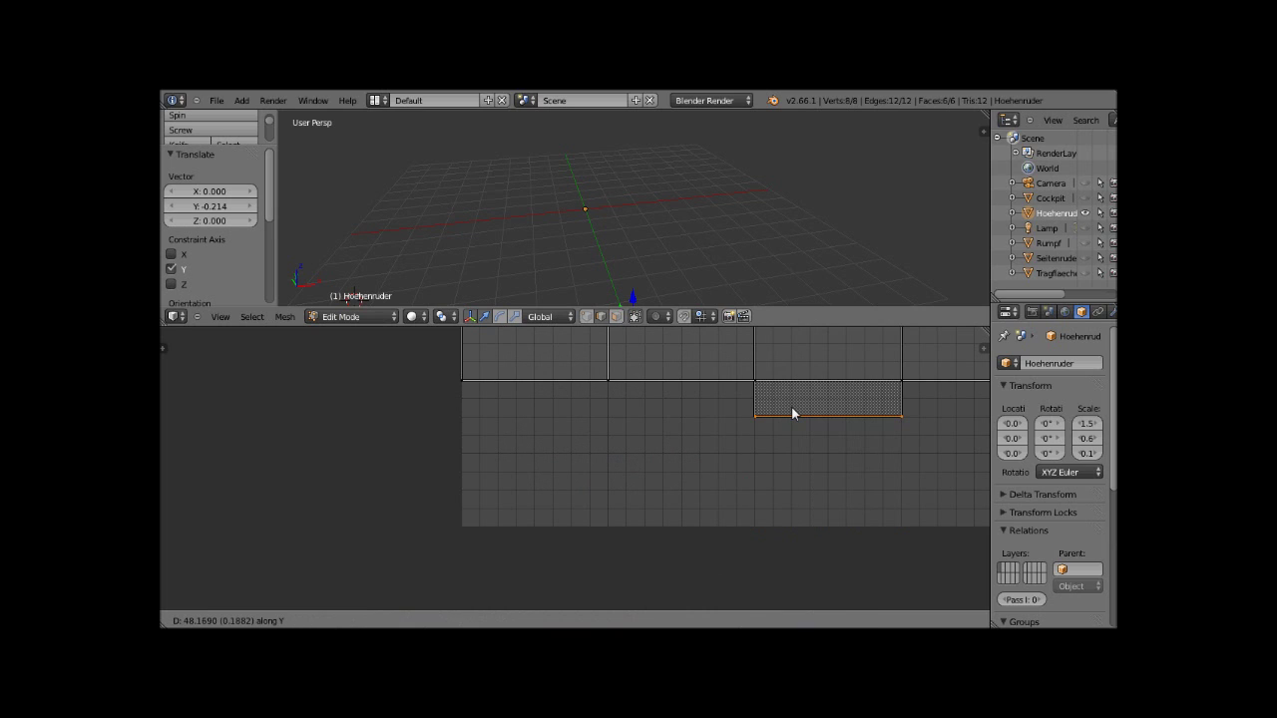
click(793, 402)
- Move the right-hand flap's edge inward along X so the flap becomes narrower
scroll(713, 407, down, 2)
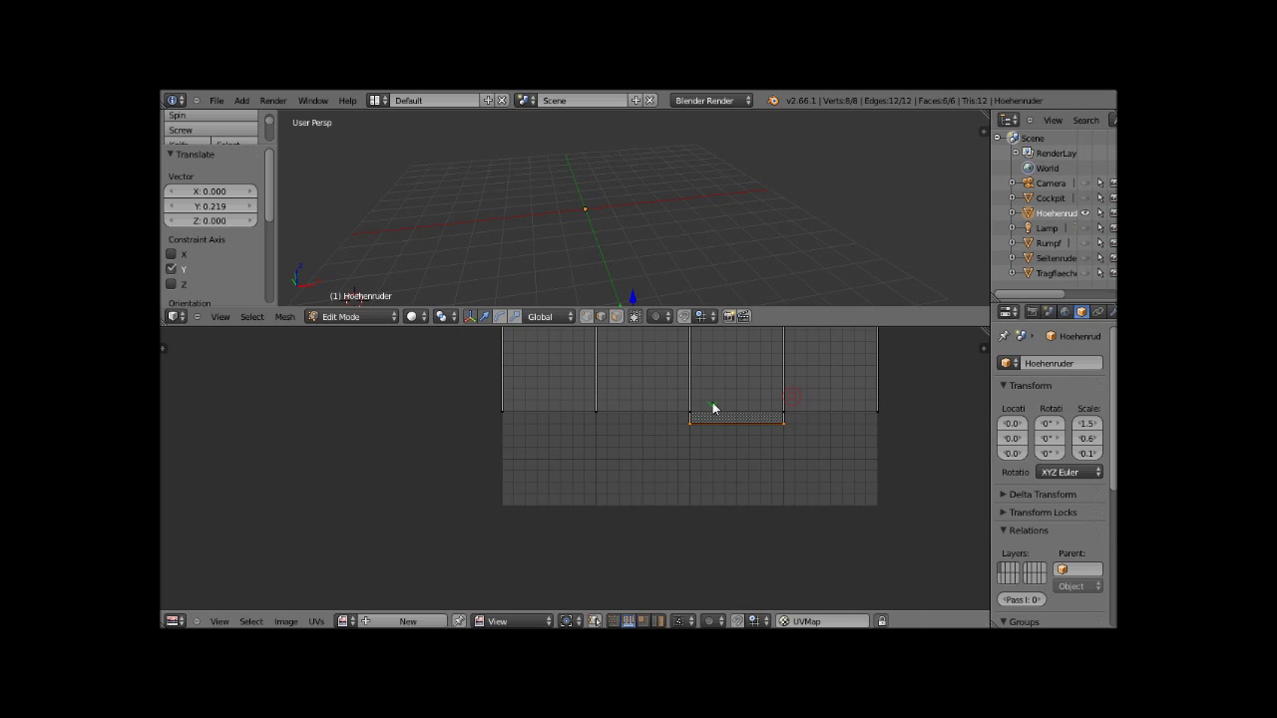
scroll(714, 407, down, 2)
click(480, 341)
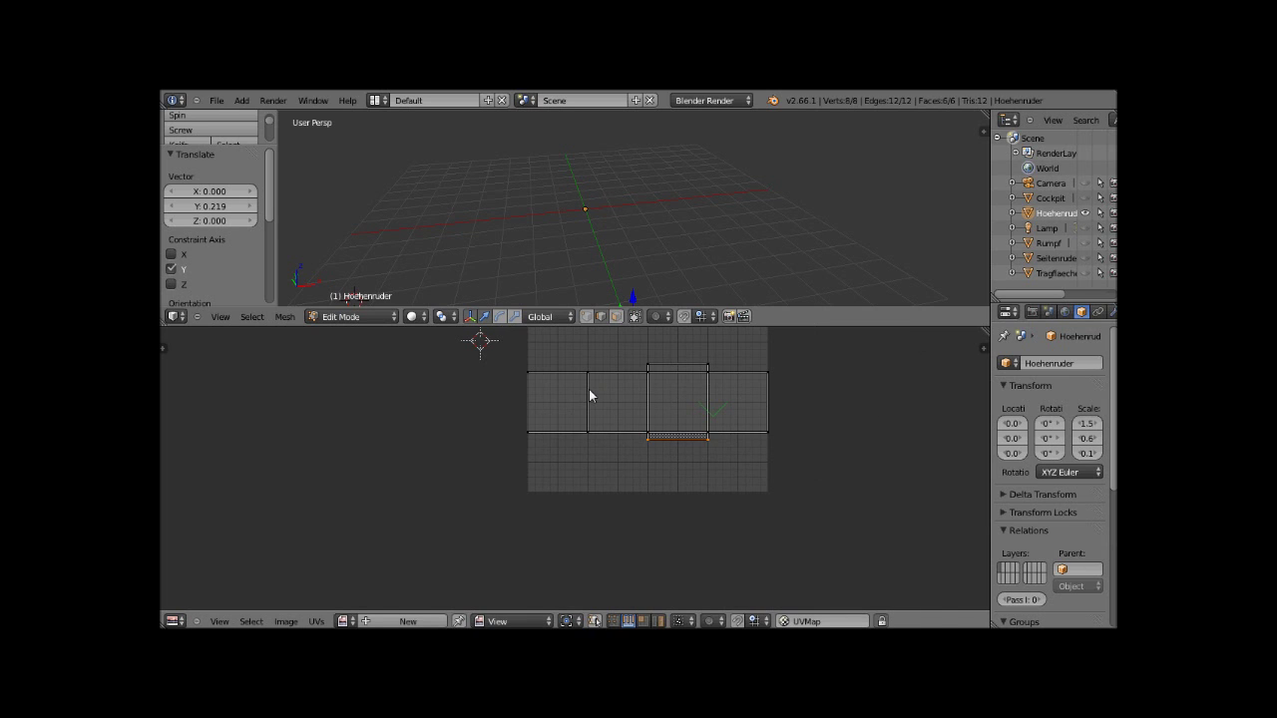
right_click(769, 400)
key(g)
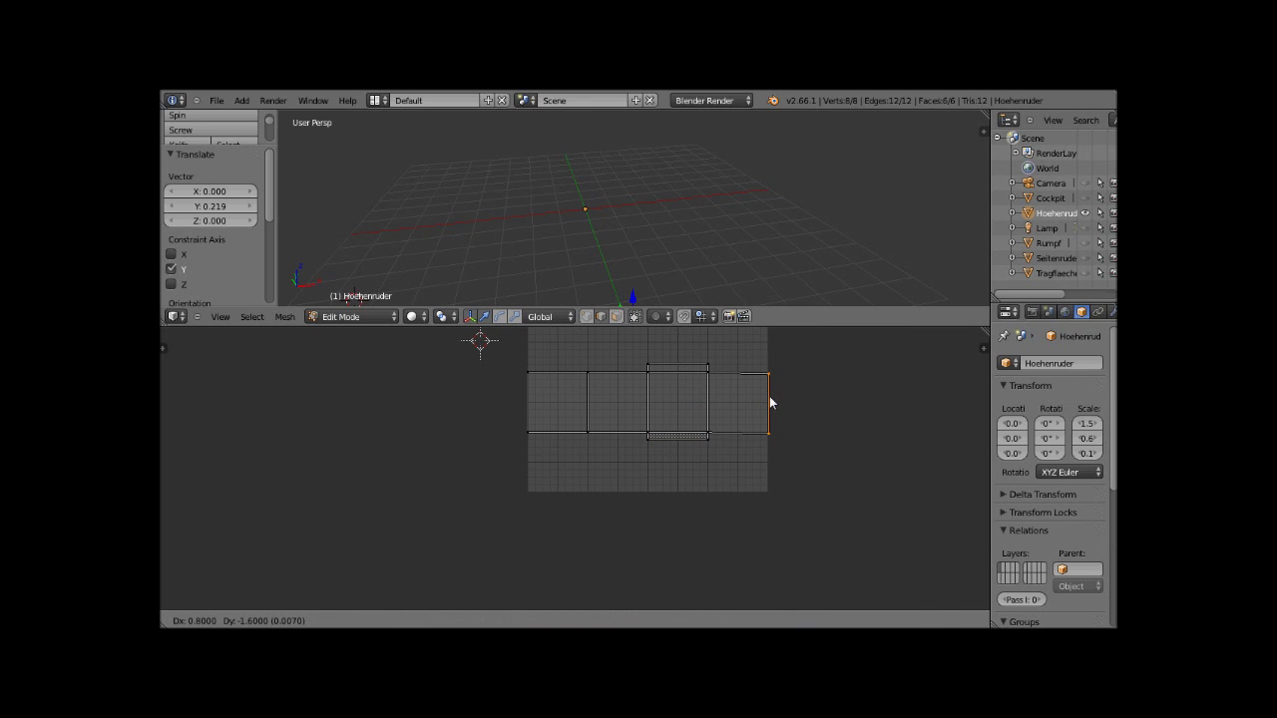
key(y)
key(Escape)
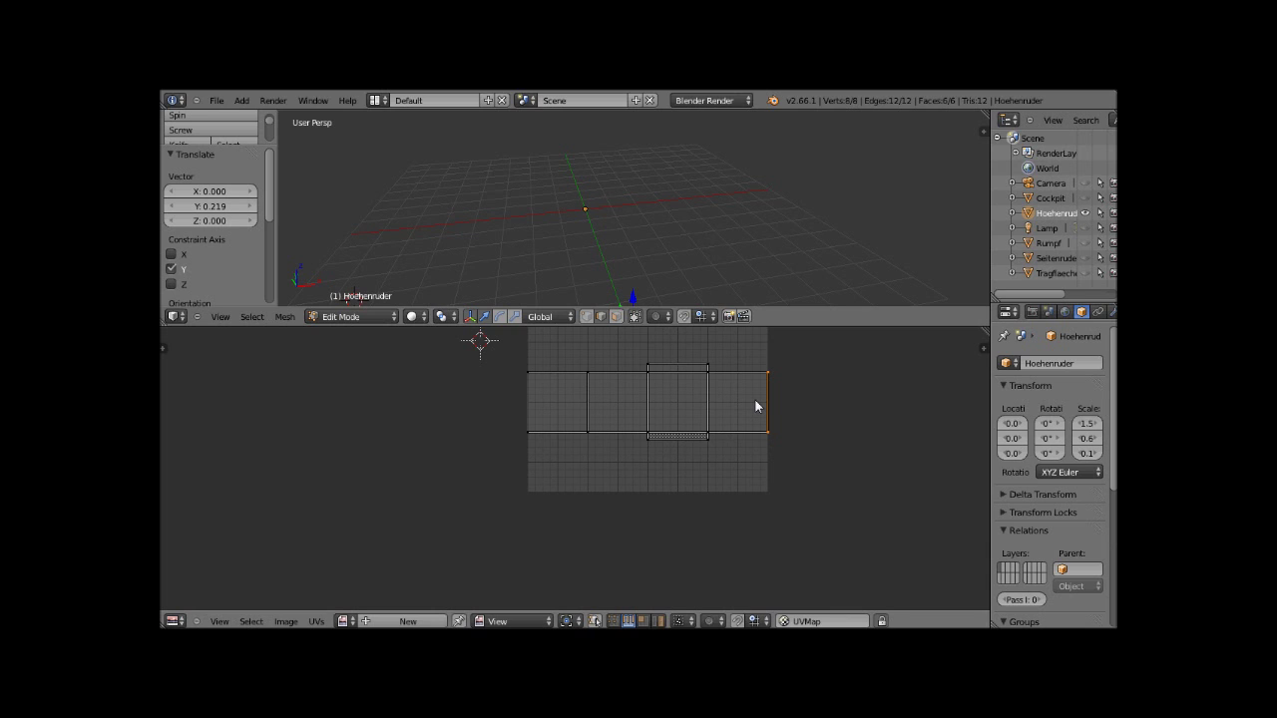
scroll(719, 415, up, 4)
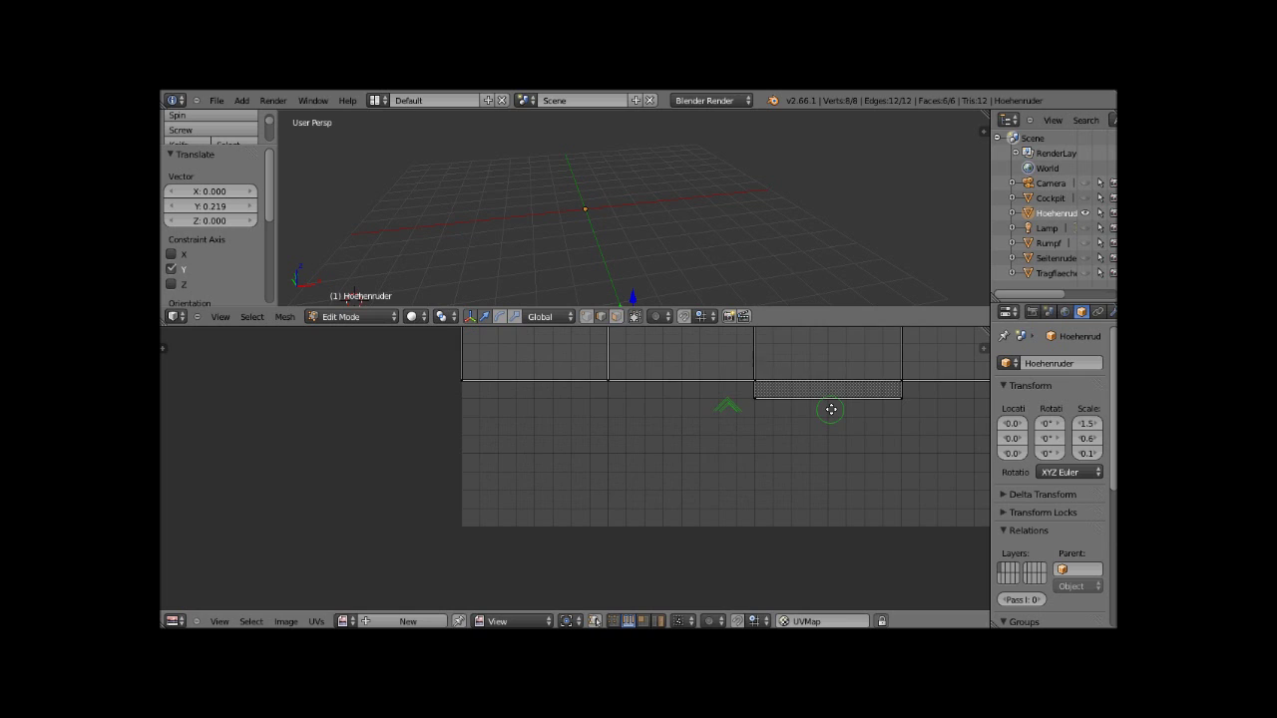
middle_drag(831, 409, 610, 549)
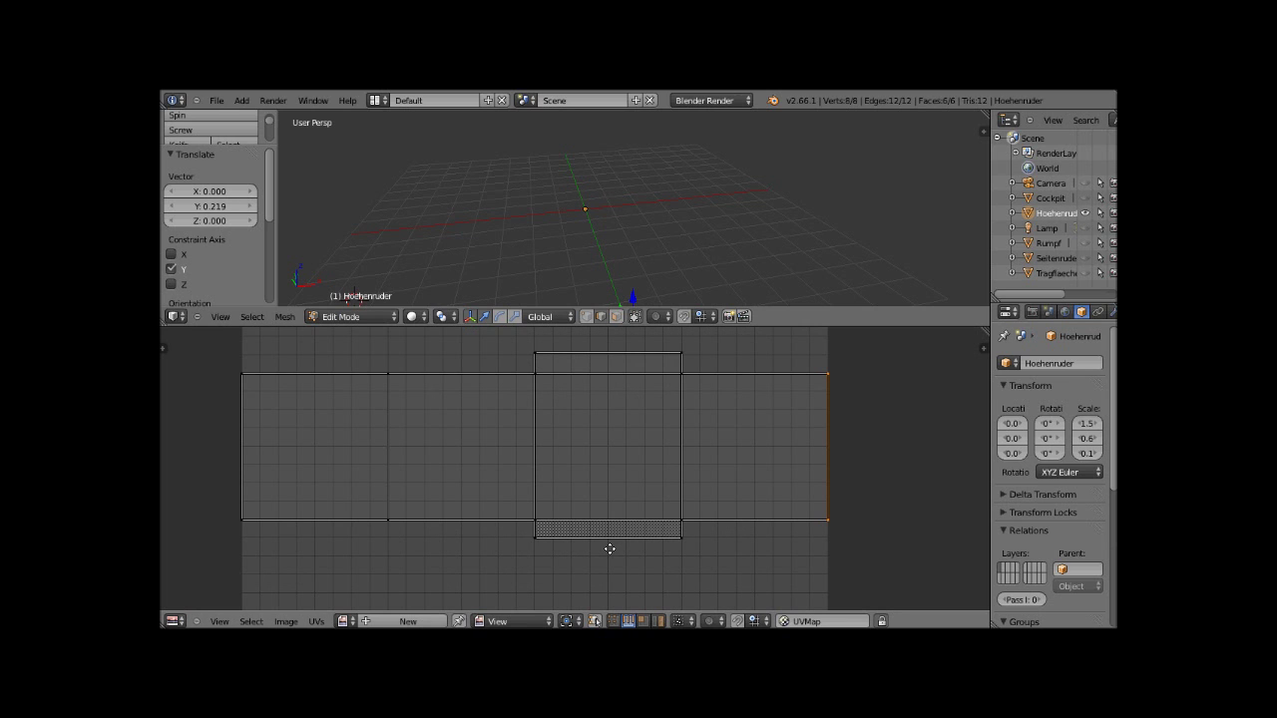
key(g)
key(x)
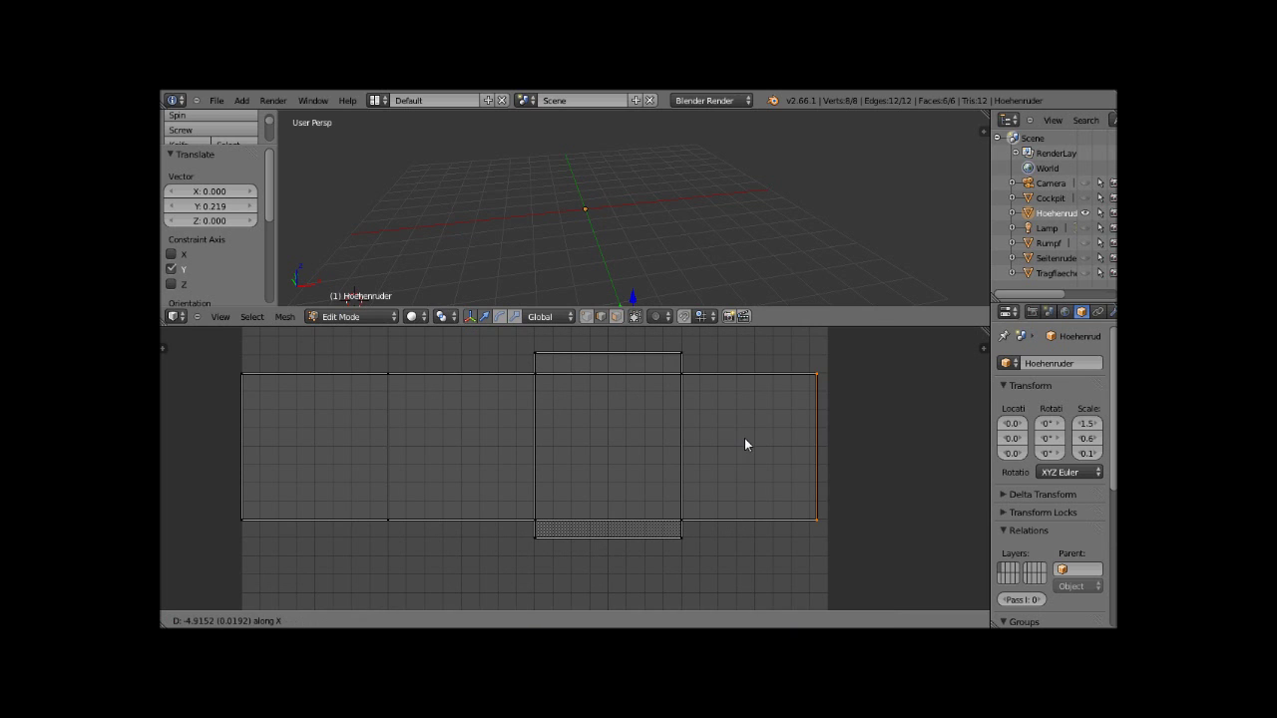
click(646, 442)
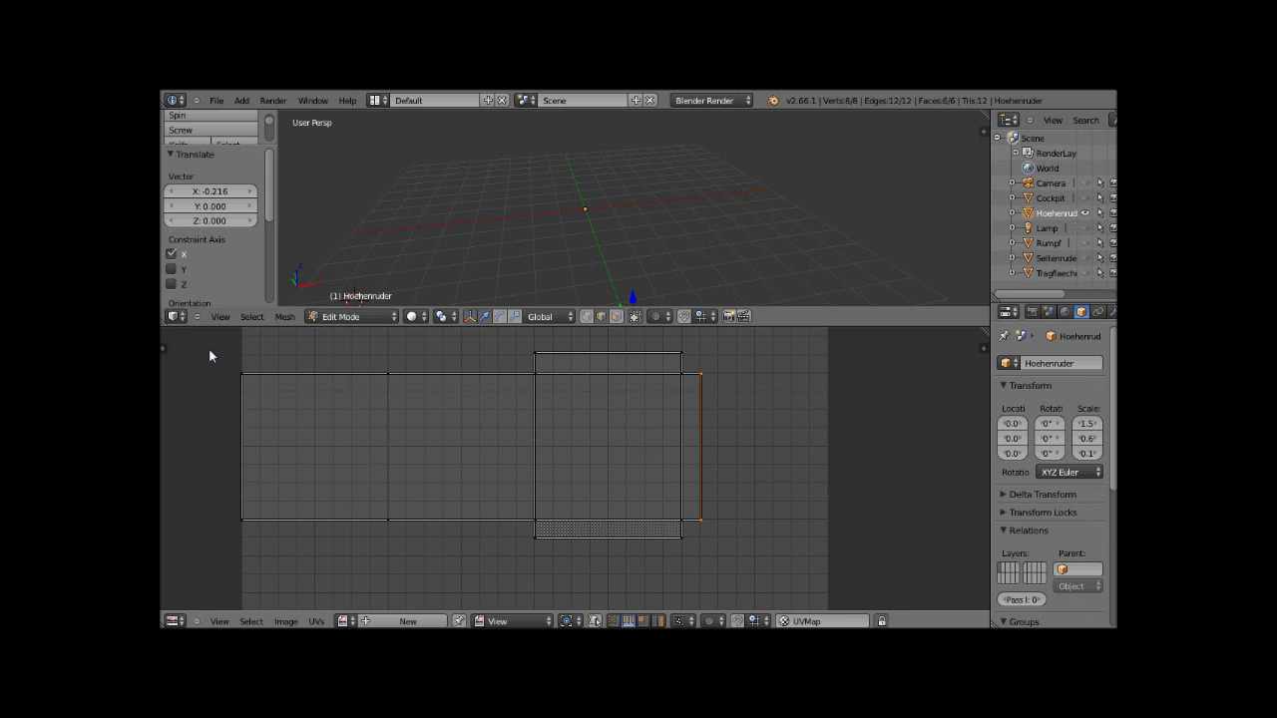
- Box-select the leftmost UV face and shift it rightward along X
key(a)
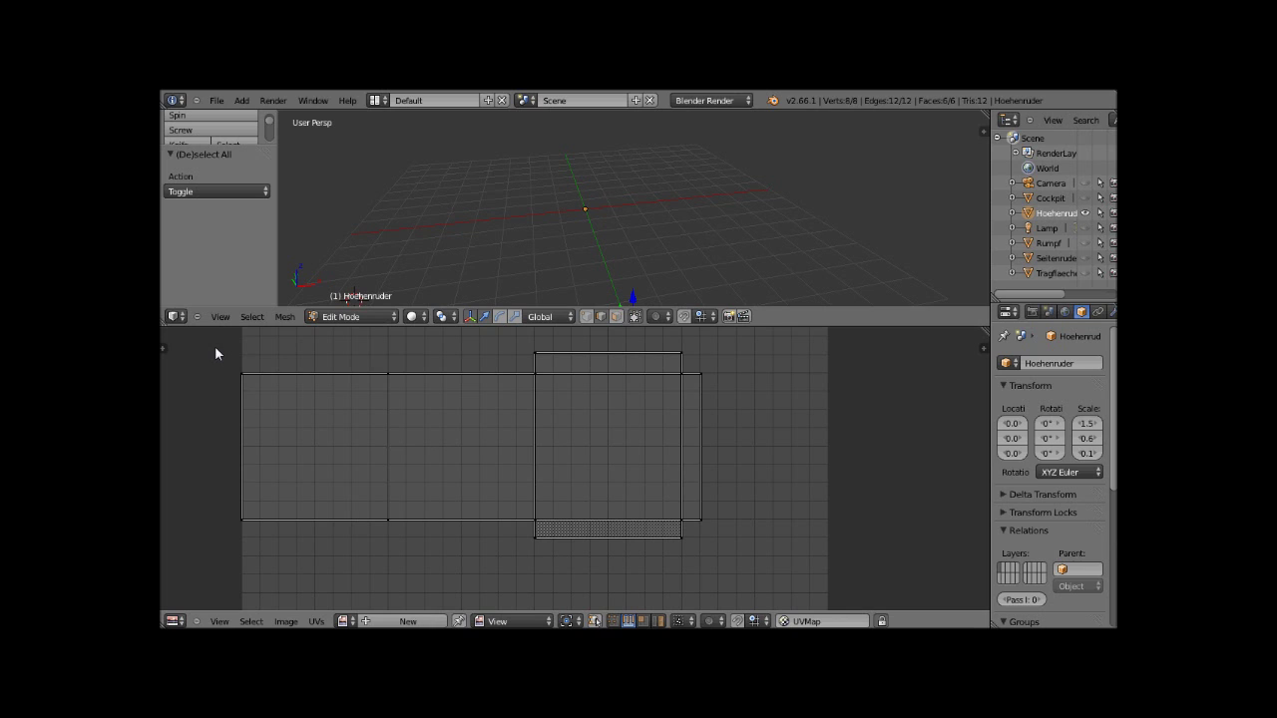
key(b)
drag(218, 344, 429, 590)
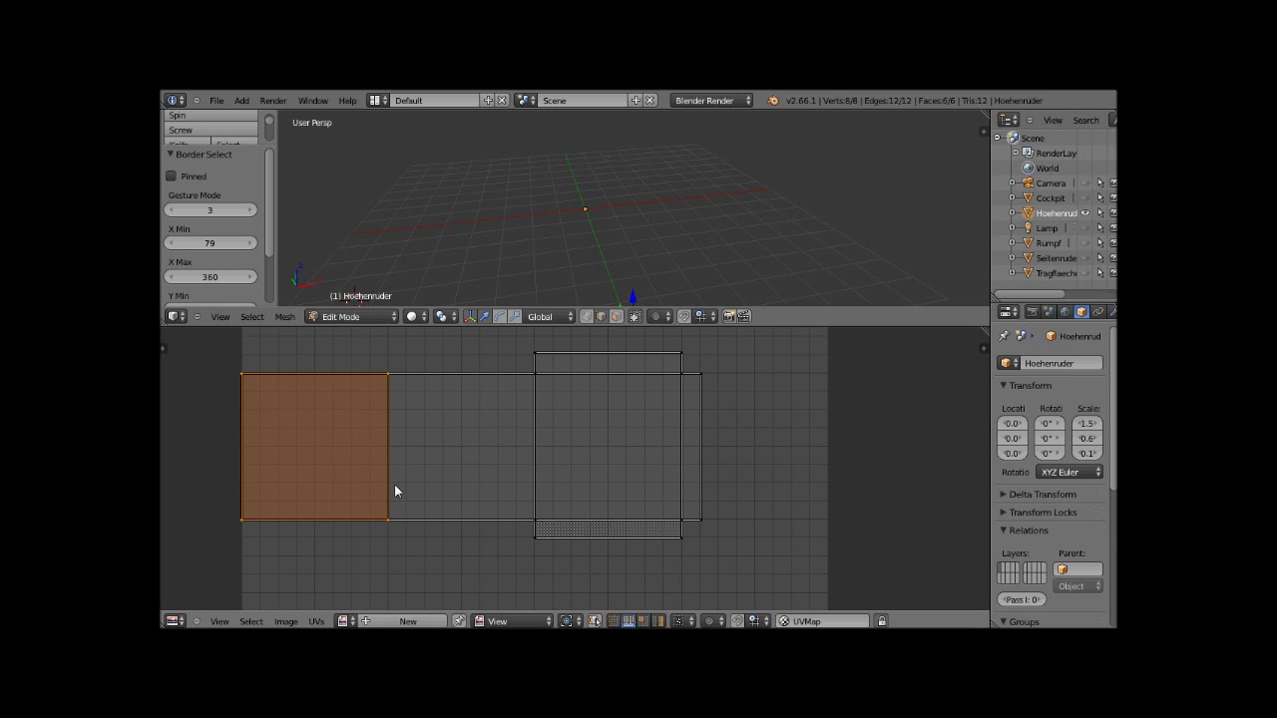
key(g)
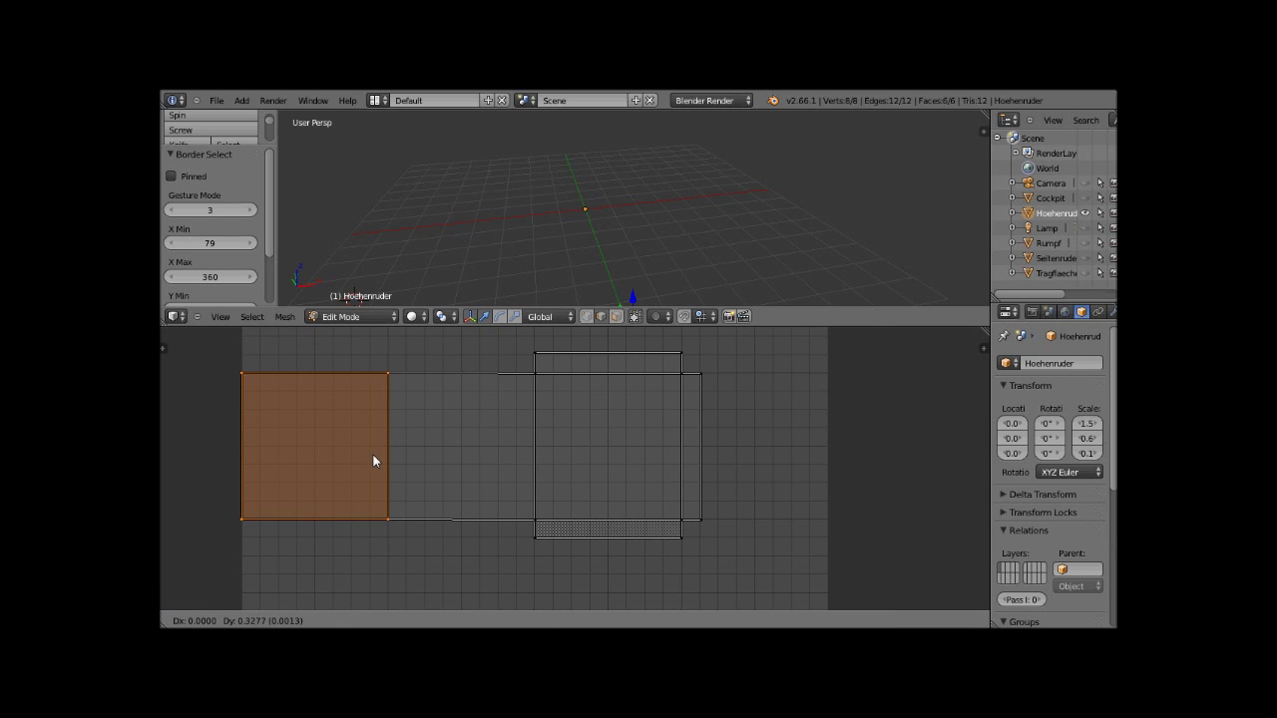
key(x)
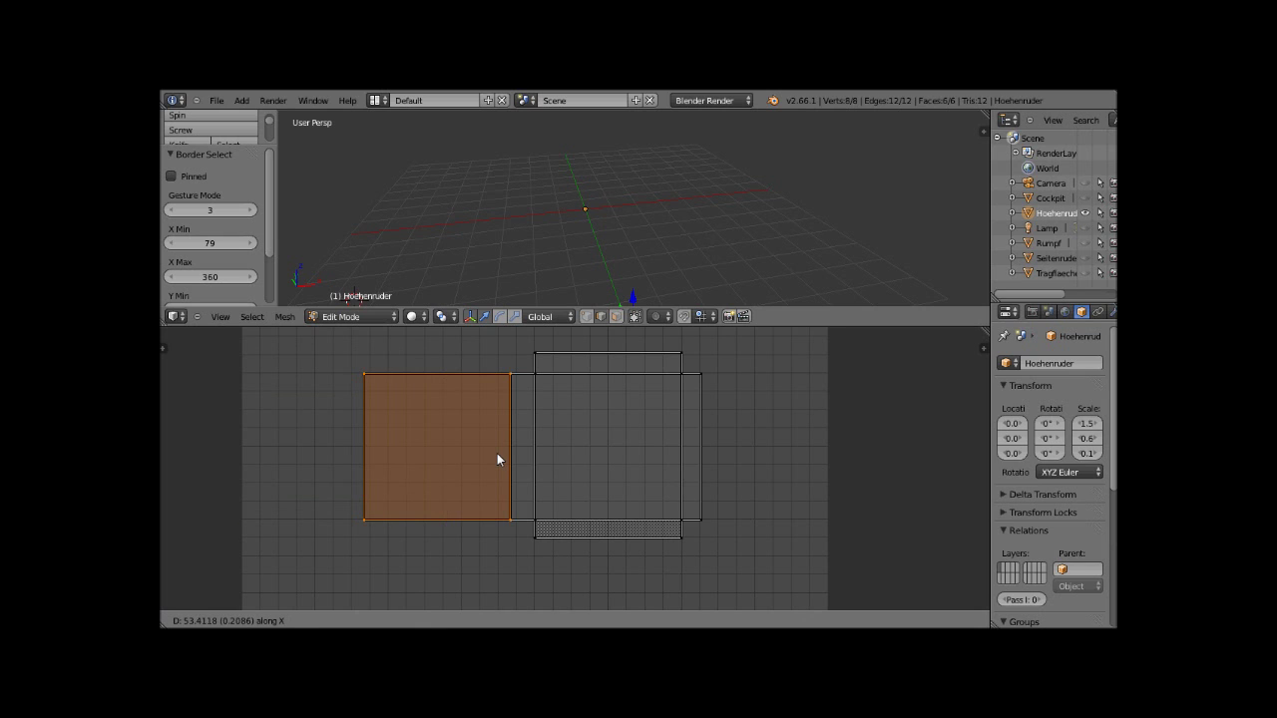
click(500, 453)
- Box-select the top edges of both squares and raise them along Y
scroll(467, 429, down, 2)
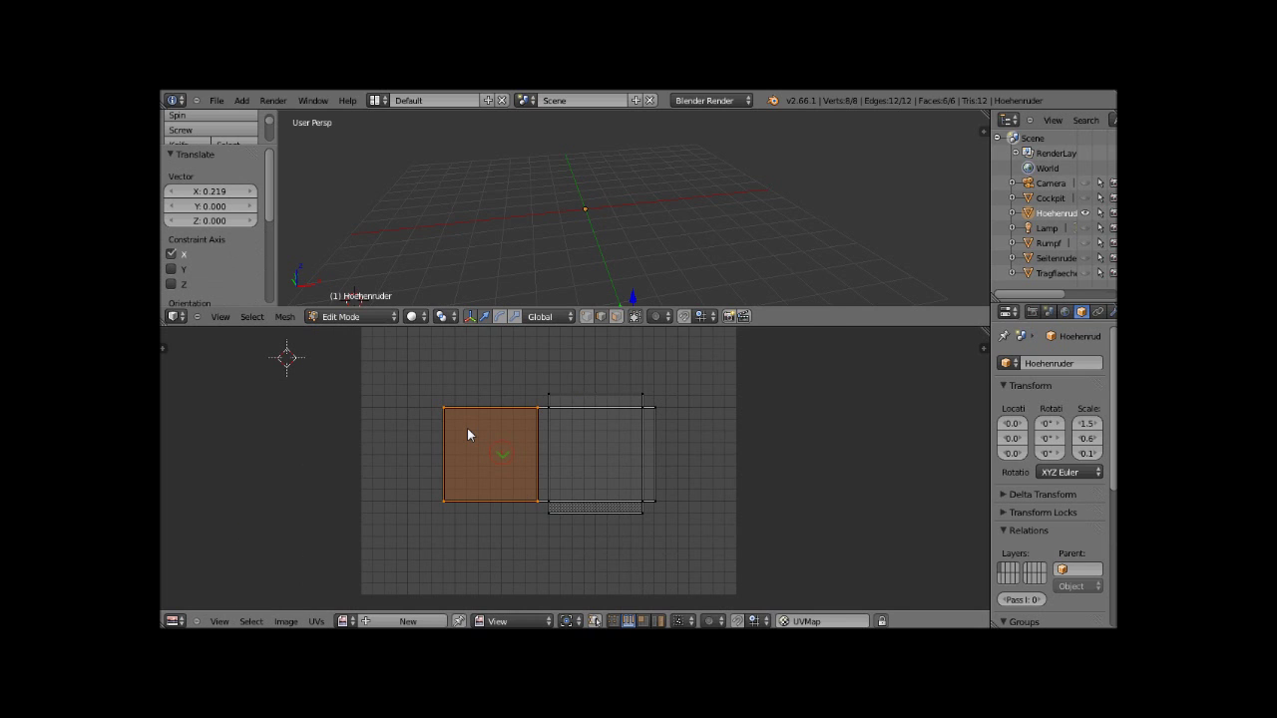
click(433, 377)
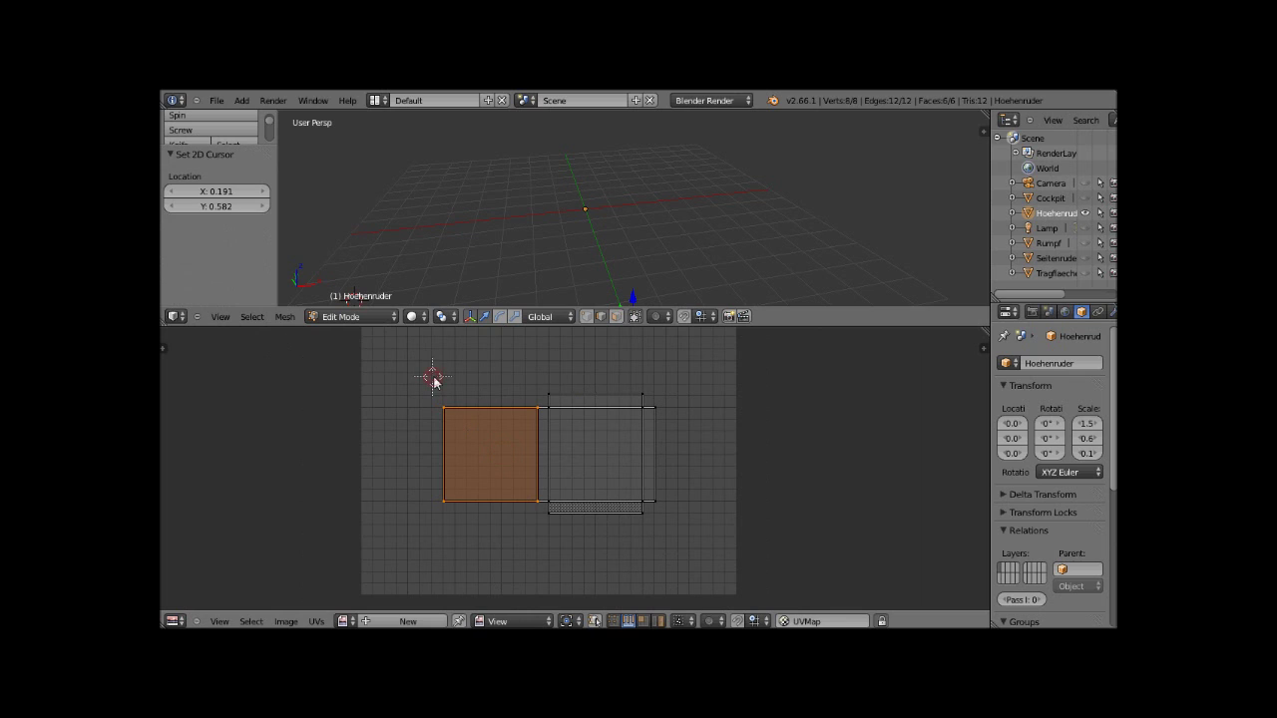
key(a)
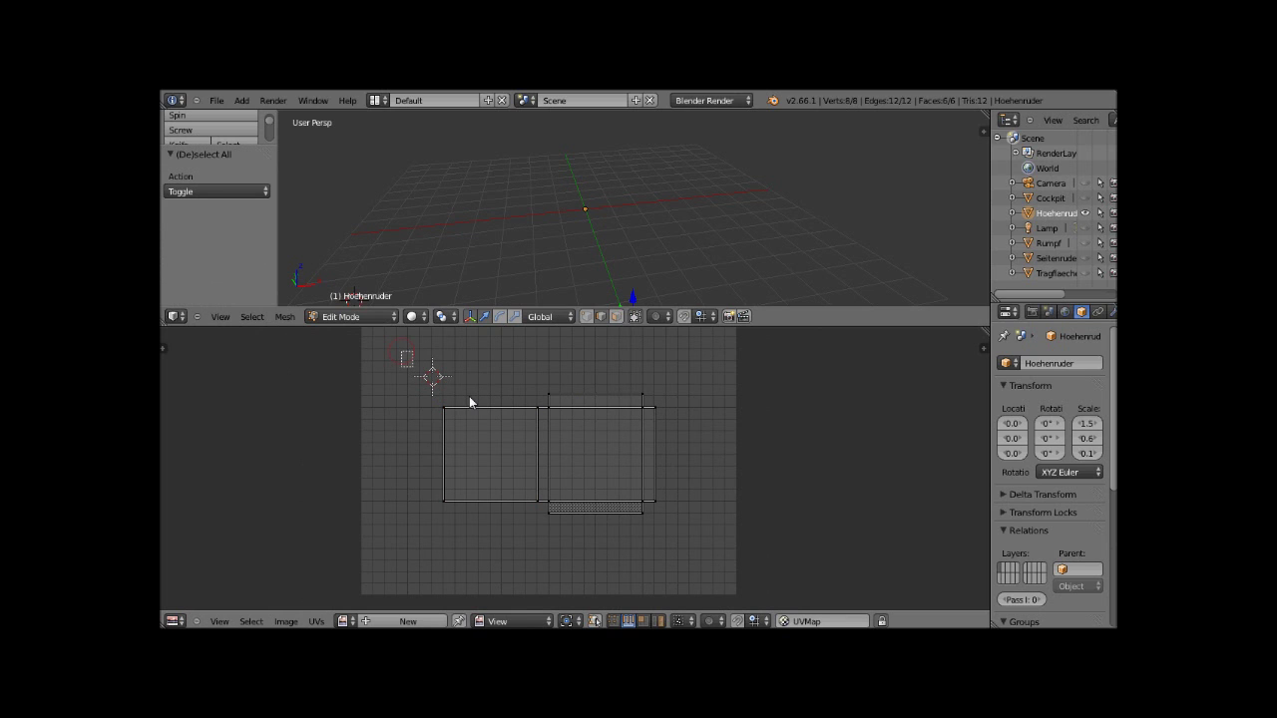
key(b)
drag(392, 381, 685, 440)
scroll(686, 439, down, 2)
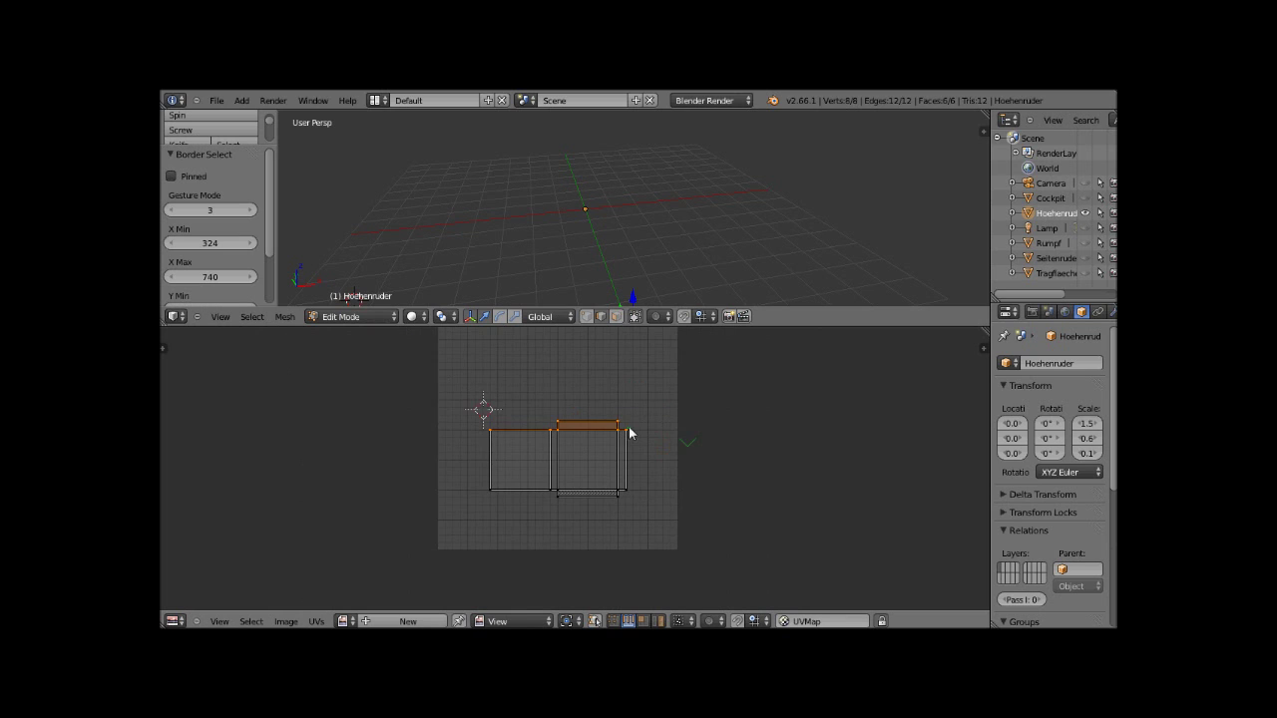
key(g)
key(y)
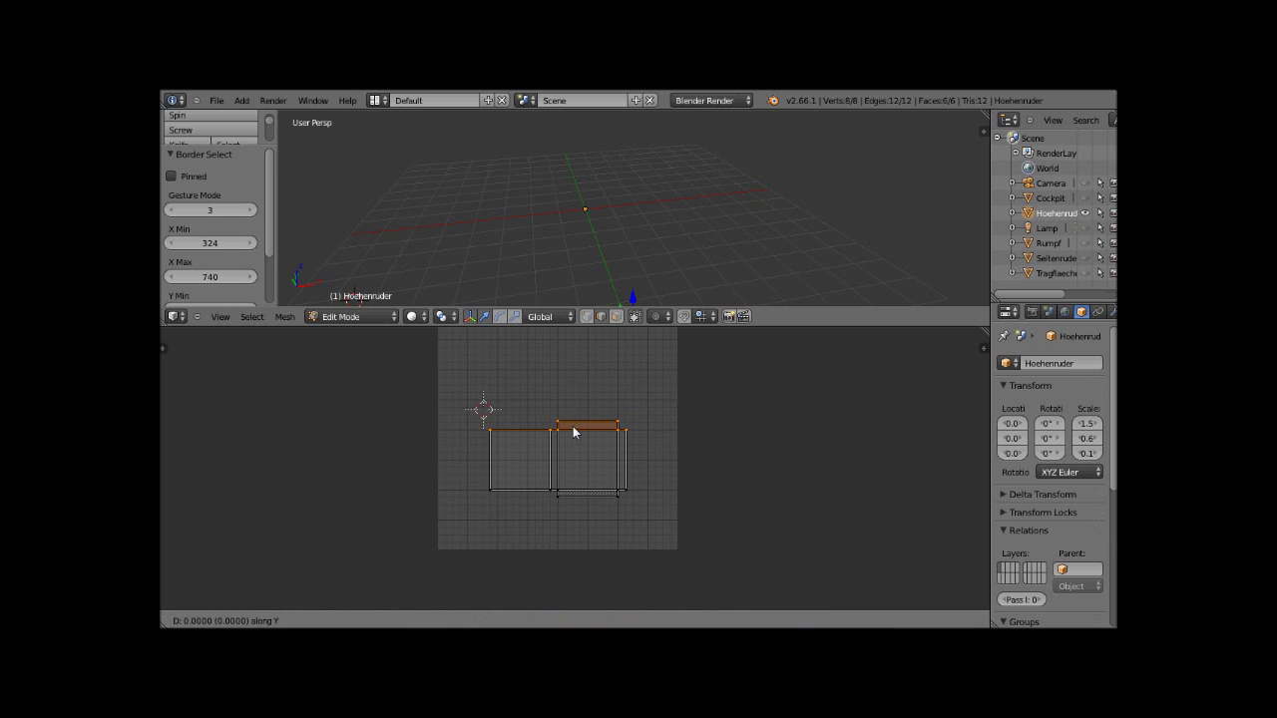
click(577, 364)
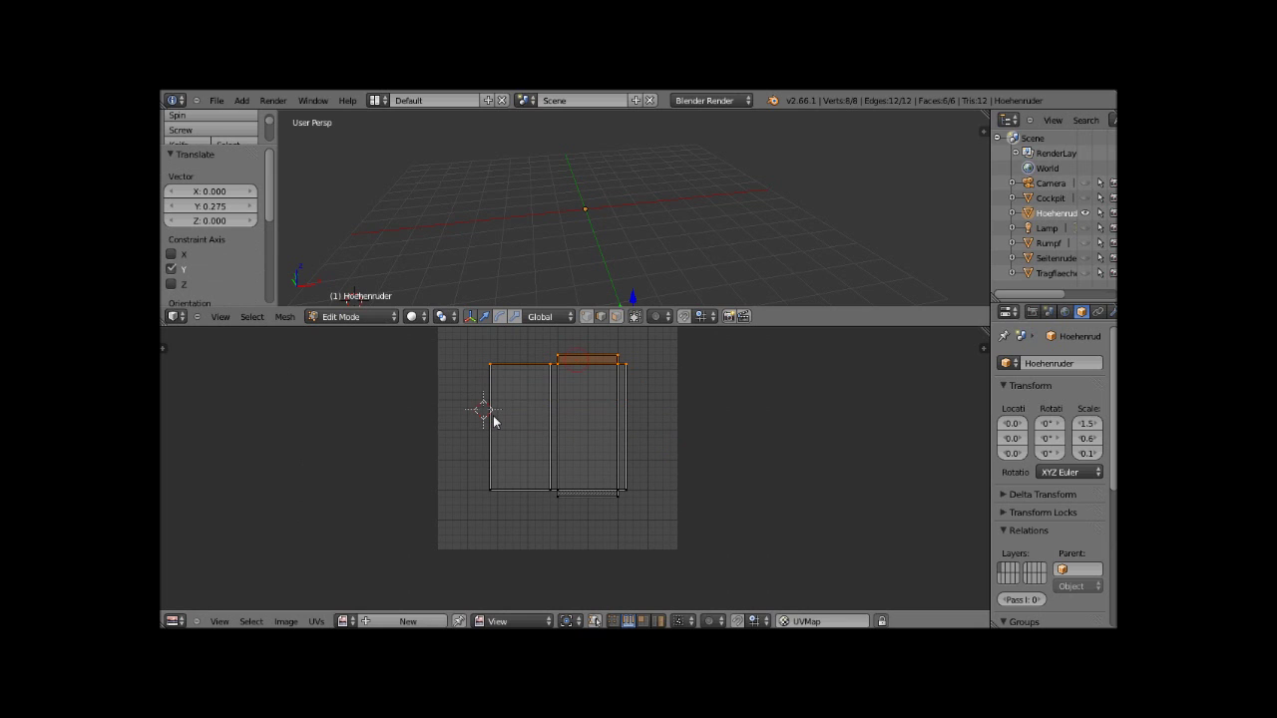
- Scale the whole elevator layout to about 0.36 and move it left of the UV grid
key(a)
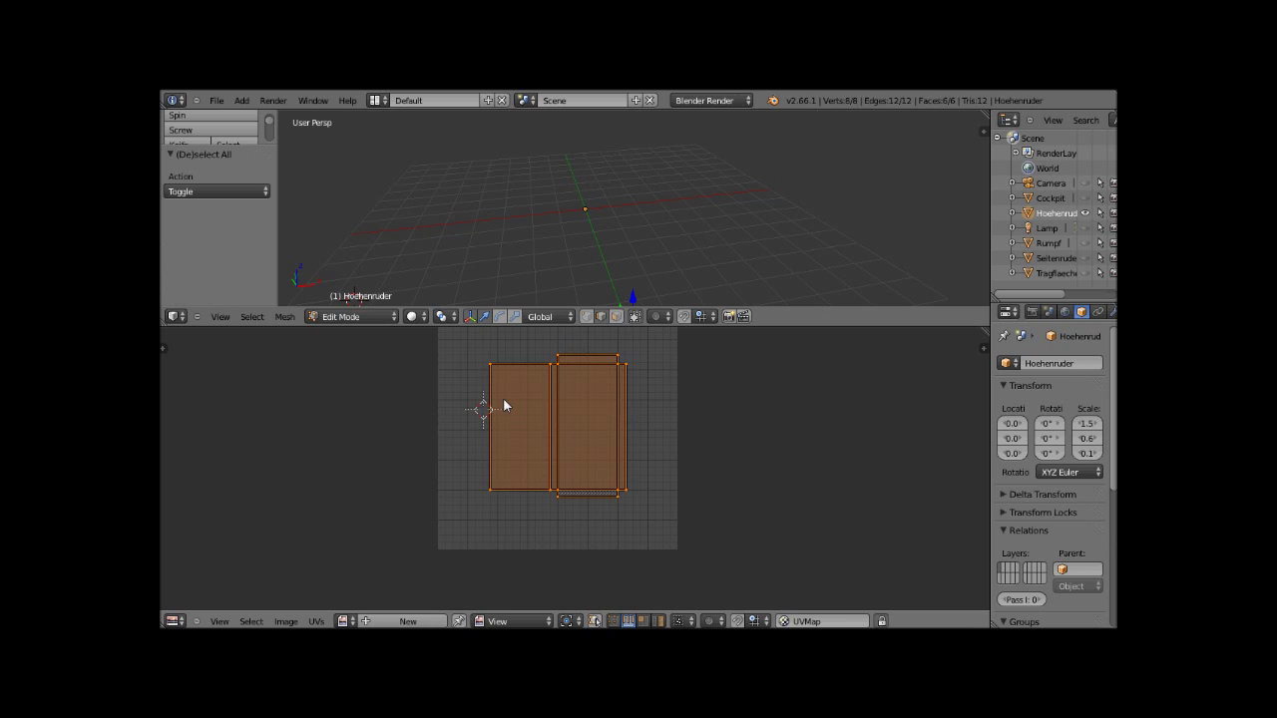
key(s)
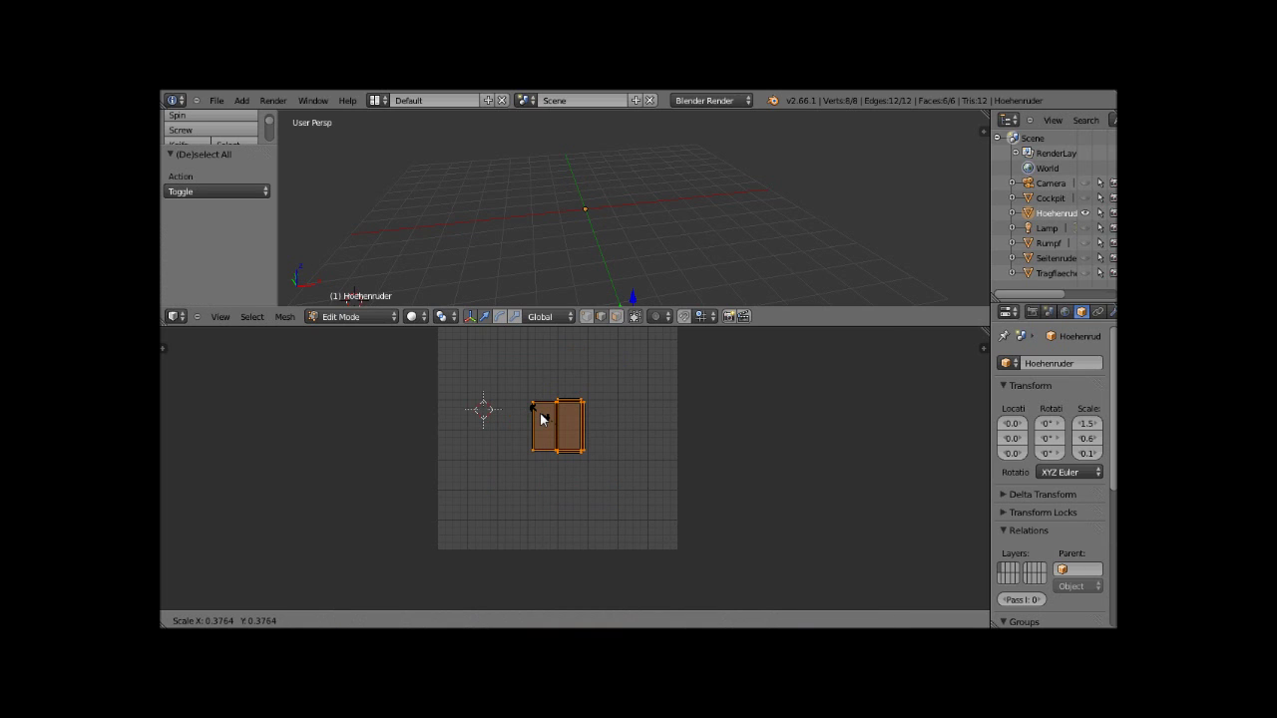
click(550, 429)
key(g)
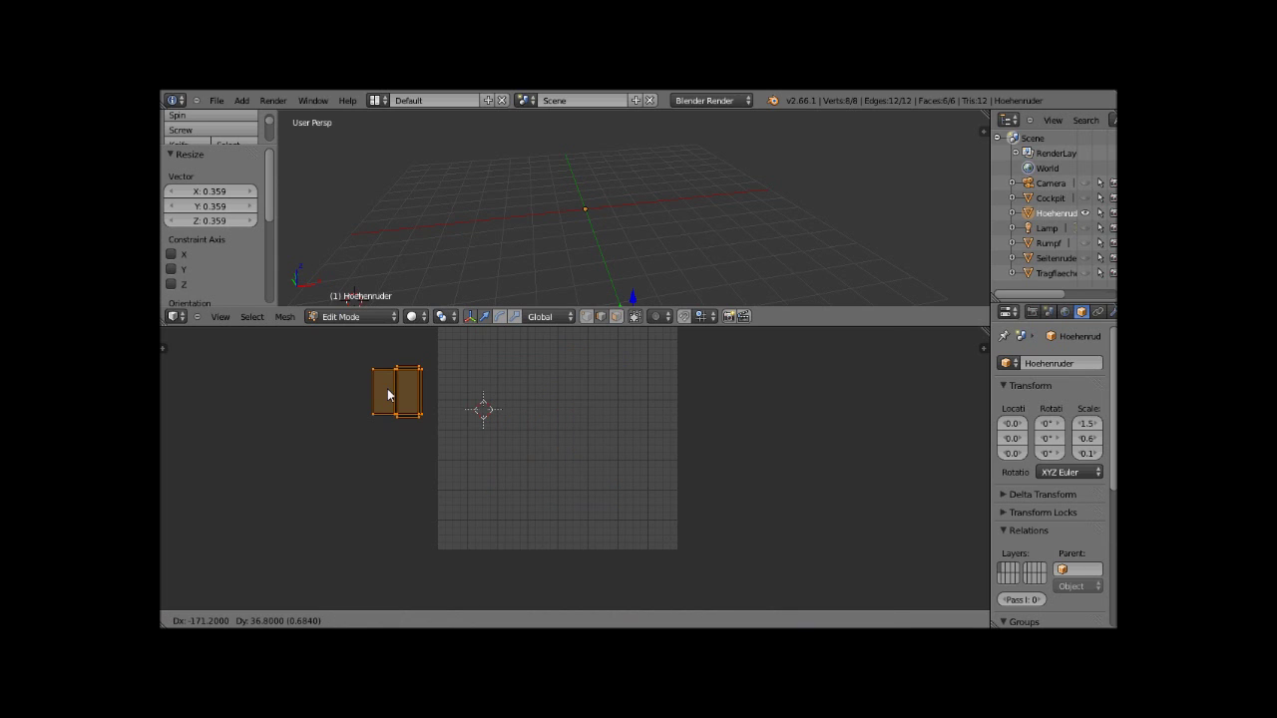
click(382, 414)
- Give the 3D view more room and return the elevator to Object Mode
scroll(518, 424, down, 1)
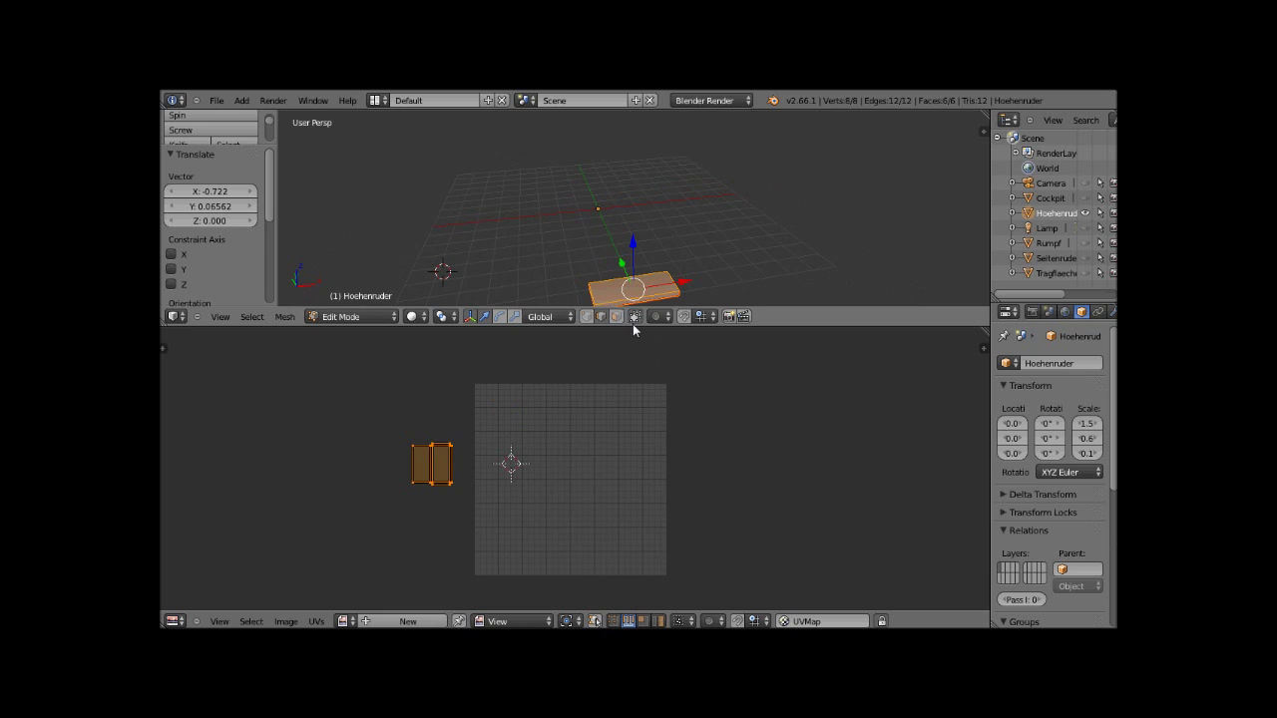
drag(634, 326, 635, 440)
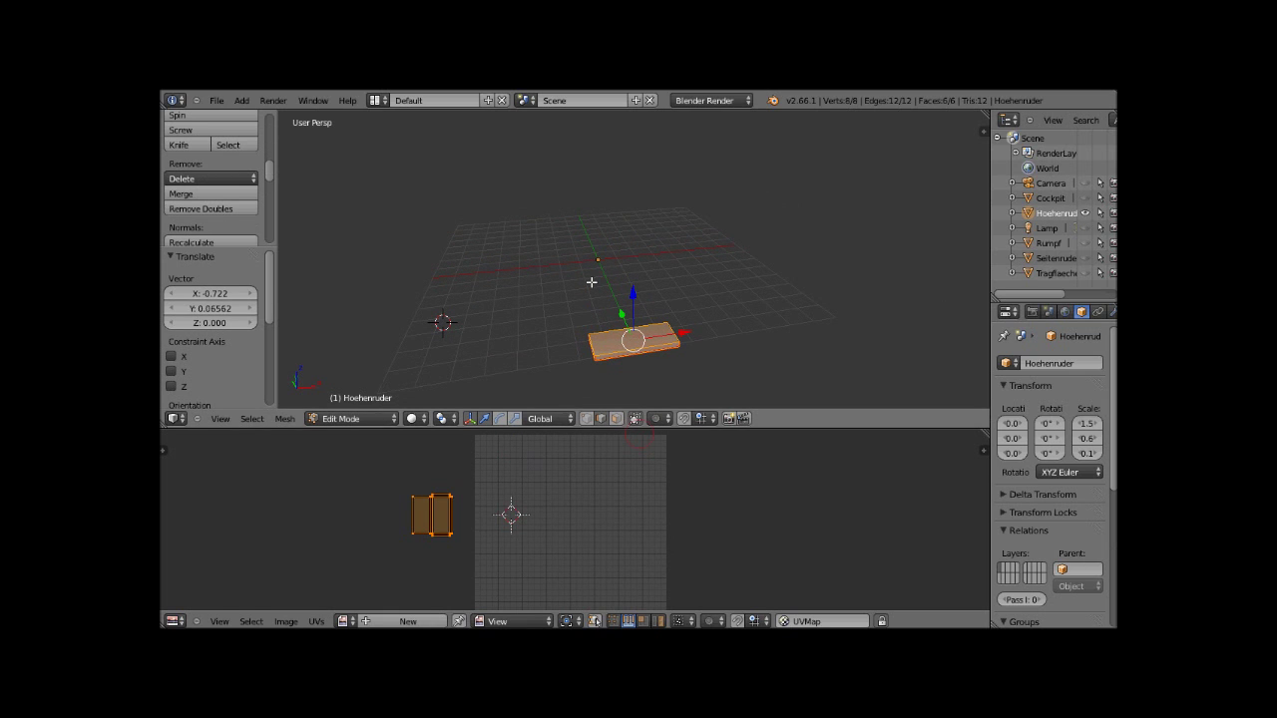
click(366, 420)
click(368, 403)
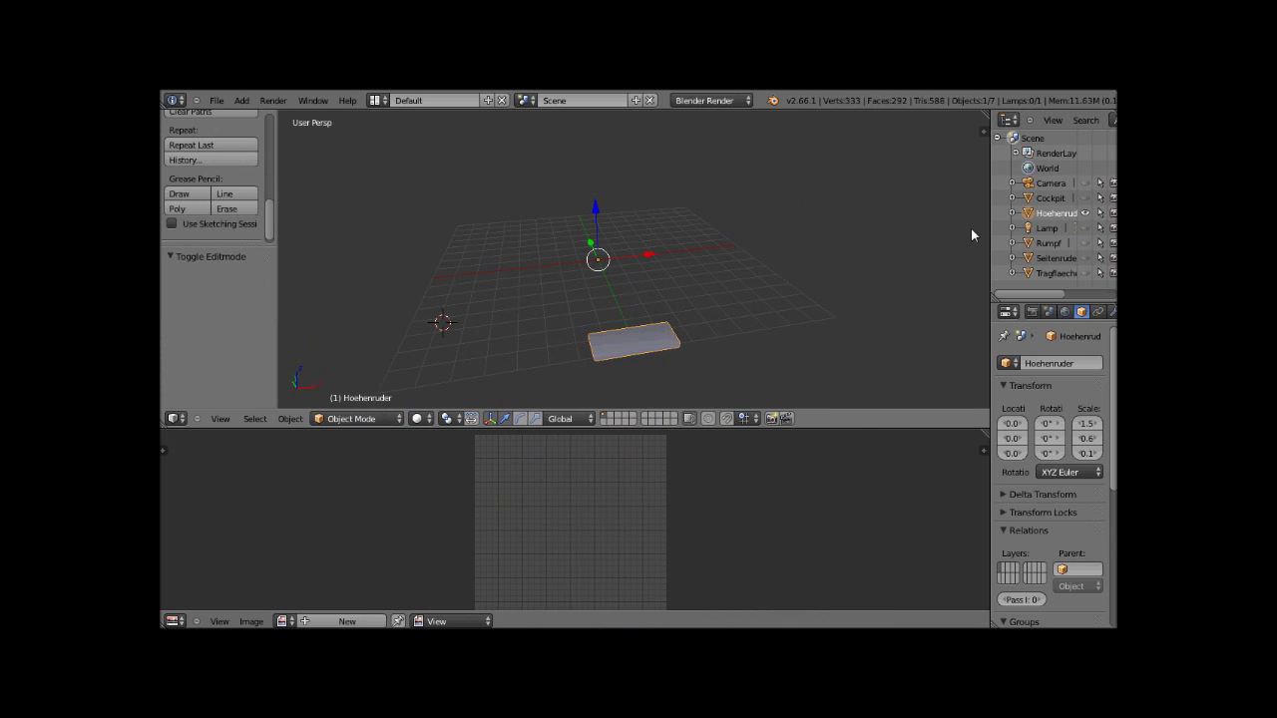
- Show the Seitenruder fin, hide the Hoehenruder plate, and select the fin
click(1086, 258)
click(1085, 212)
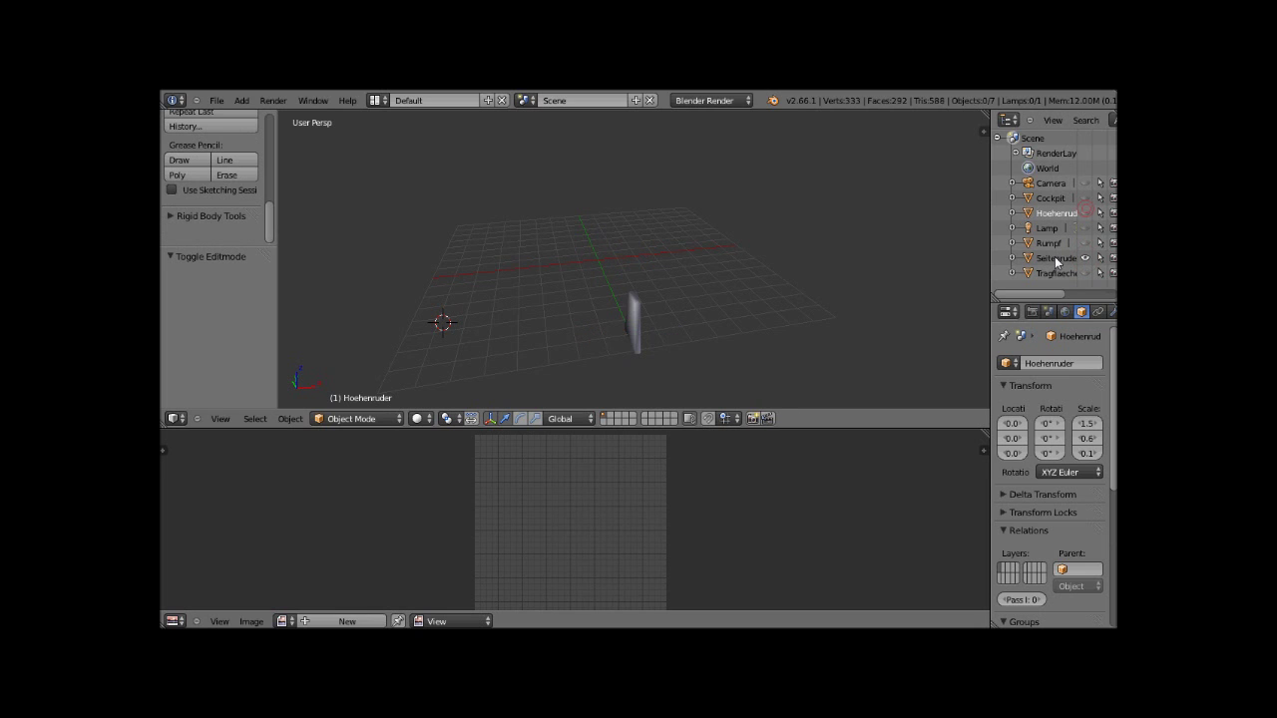
click(1057, 259)
middle_drag(698, 352, 423, 405)
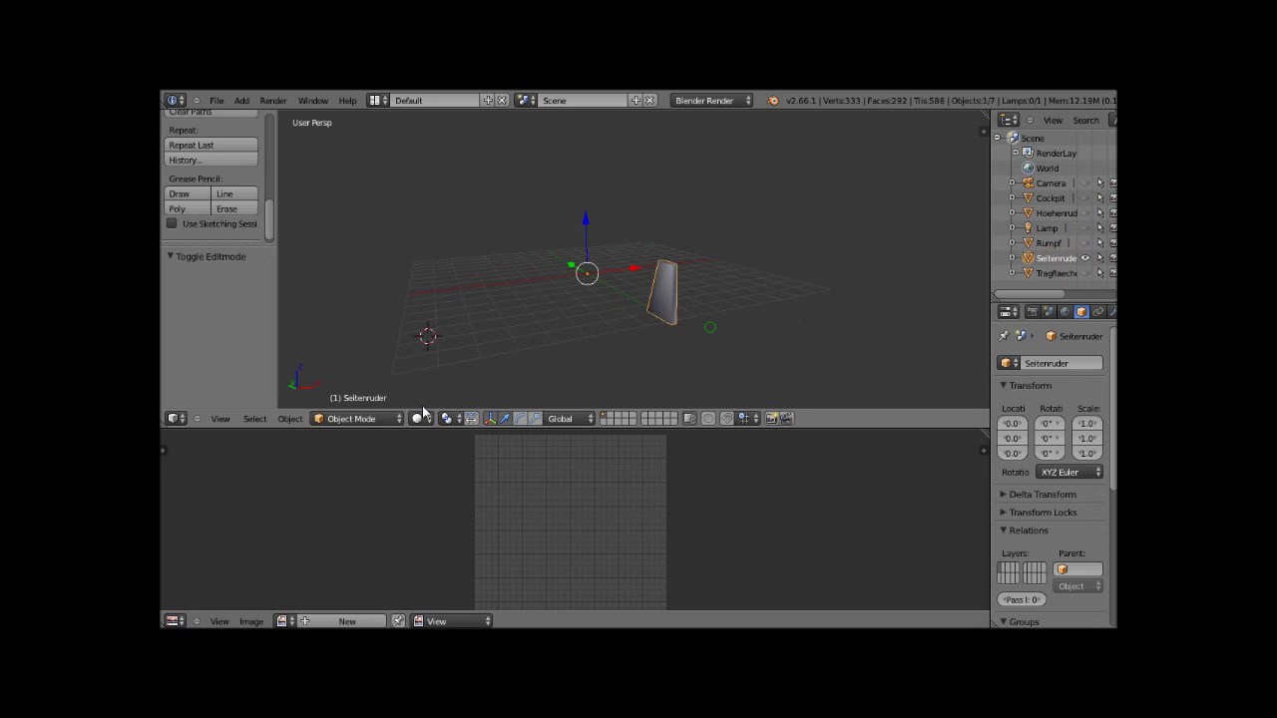
click(360, 418)
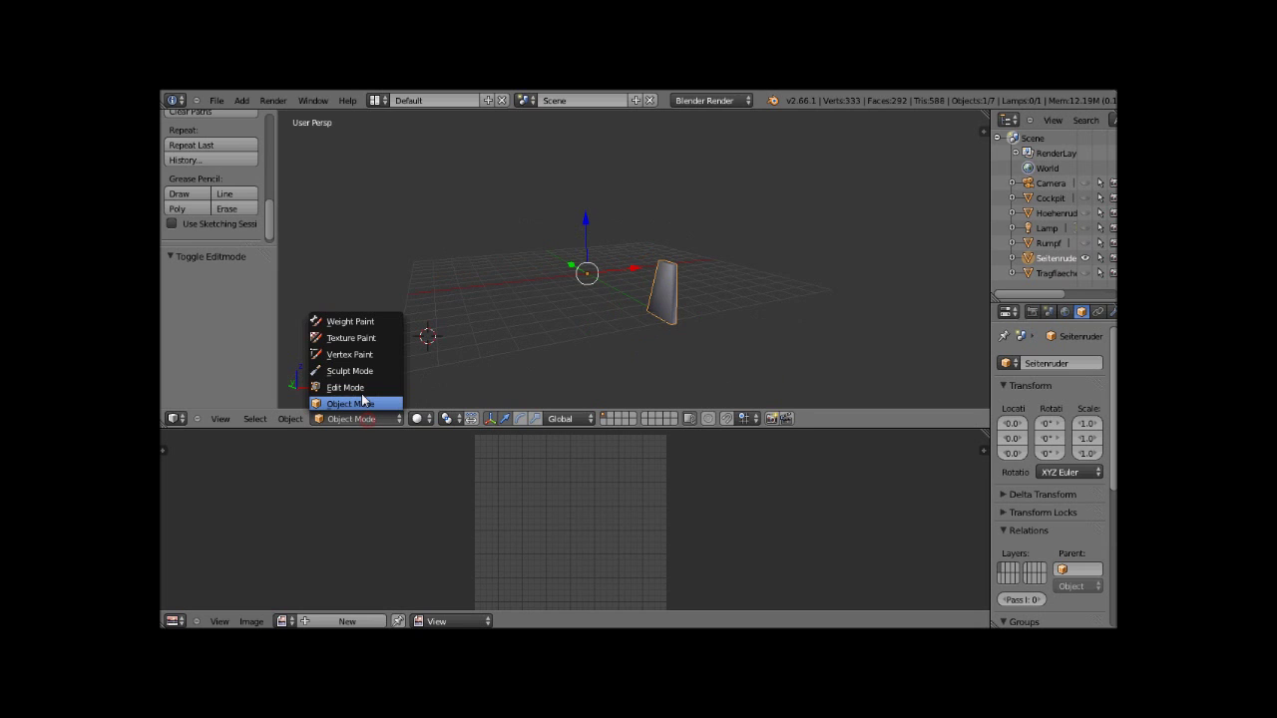
- Enter Edit Mode on the fin and select the outline edges of its side face
click(362, 388)
middle_drag(559, 340, 681, 320)
scroll(681, 319, up, 3)
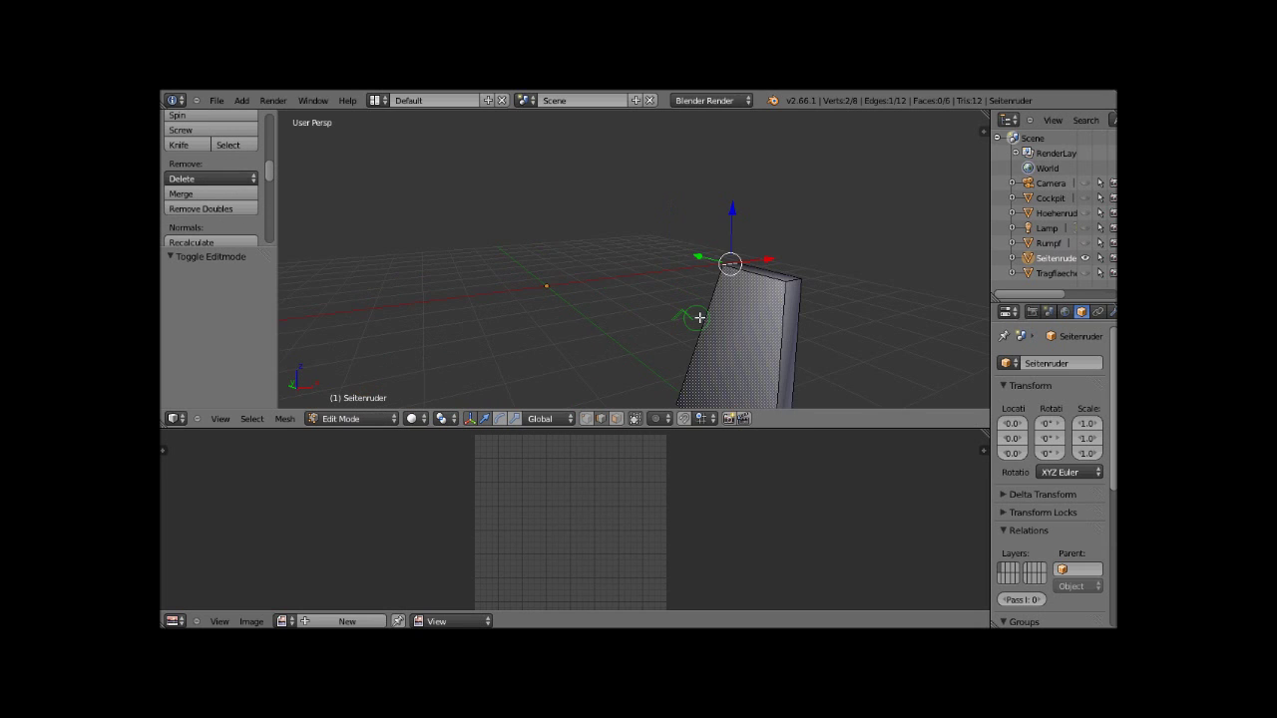
scroll(700, 317, down, 1)
mouse_move(687, 315)
middle_down()
mouse_move(602, 324)
mouse_move(598, 301)
middle_up()
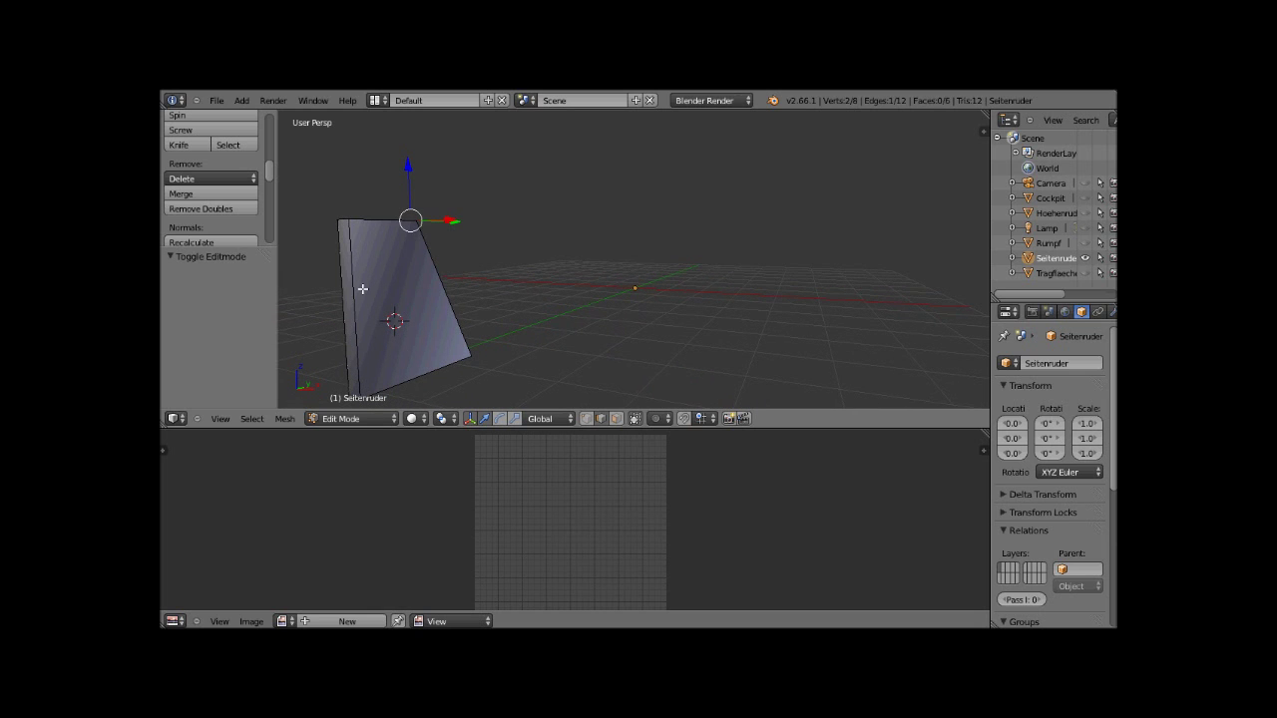
right_click(362, 288)
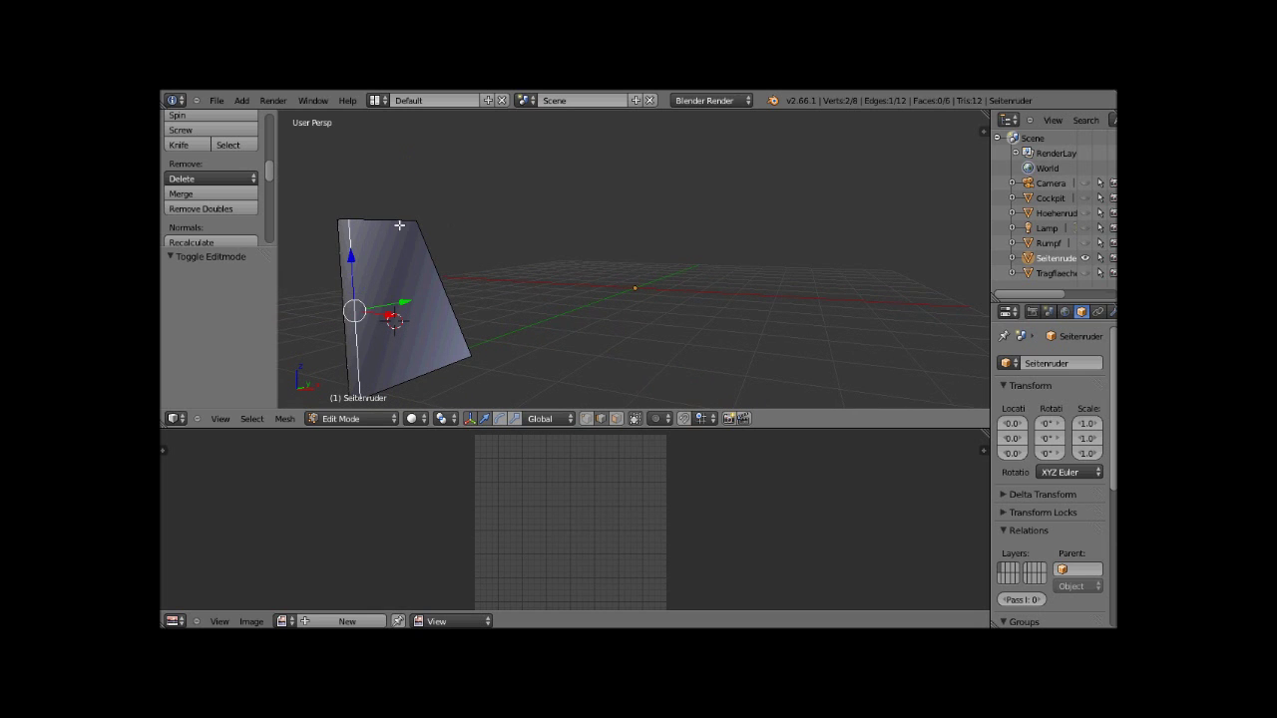
shift+right_click(399, 225)
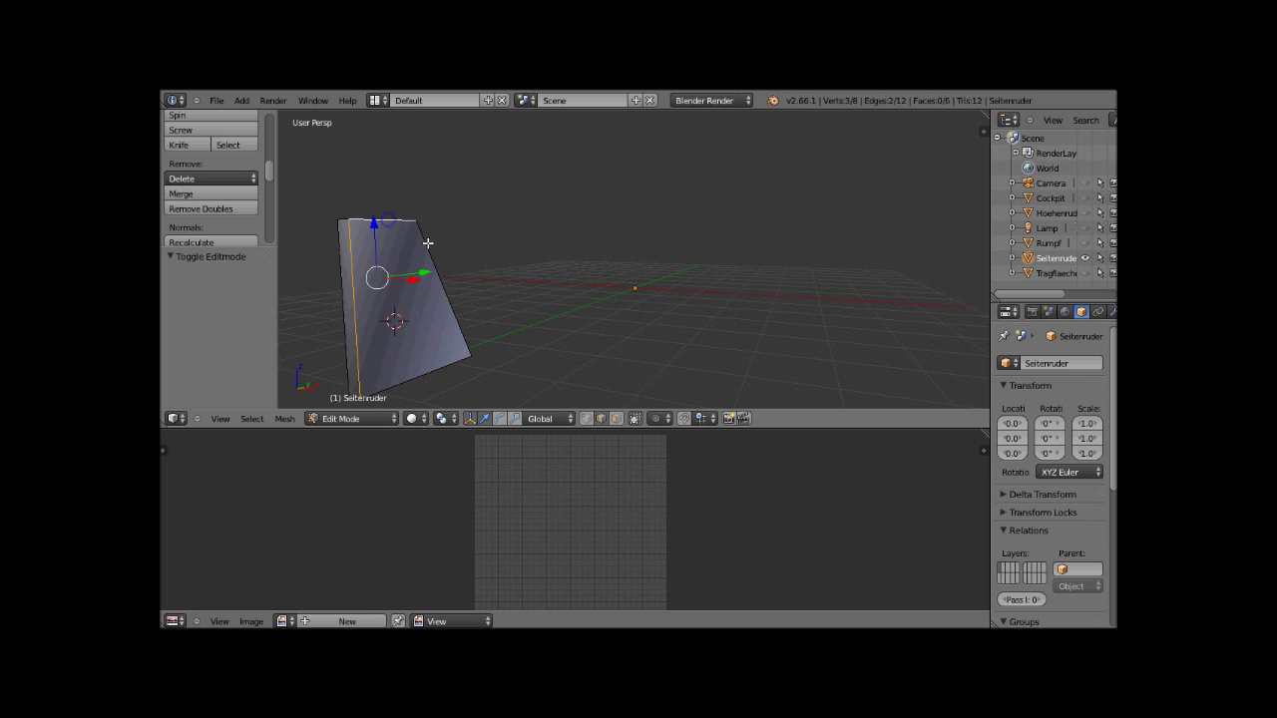
shift+right_click(428, 243)
shift+right_click(427, 372)
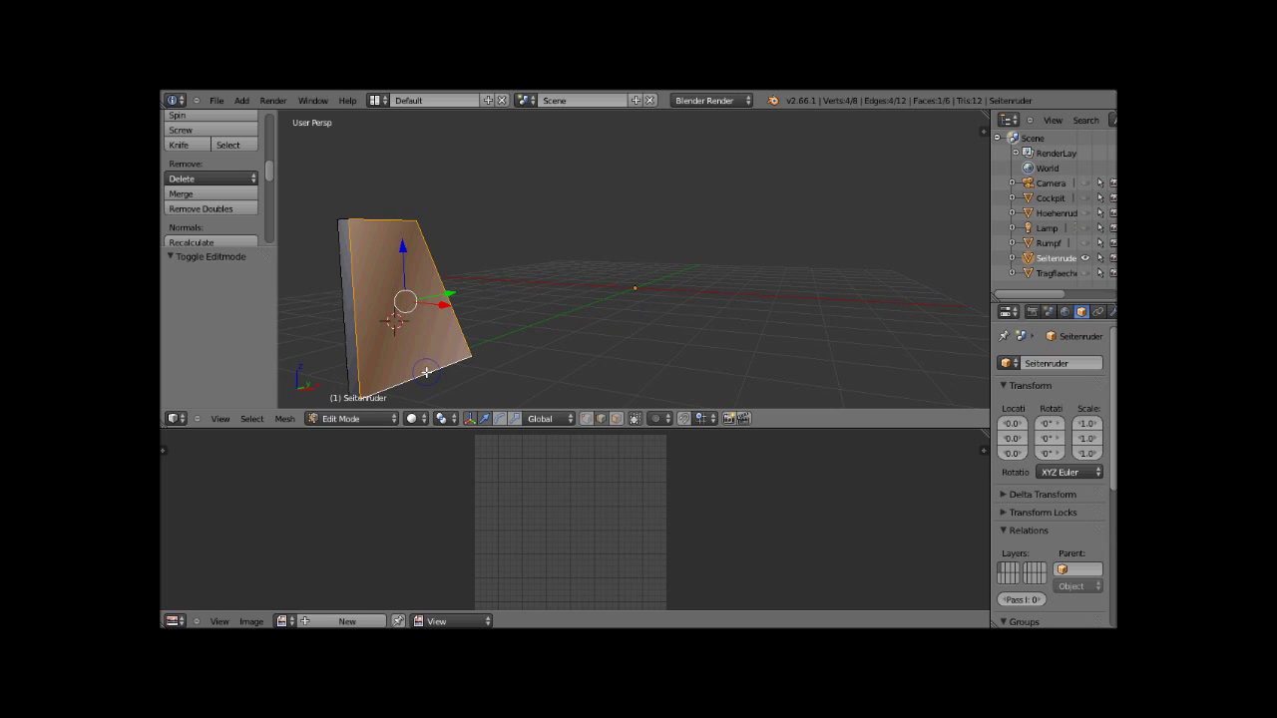
key(c)
right_click(397, 352)
click(523, 306)
key(a)
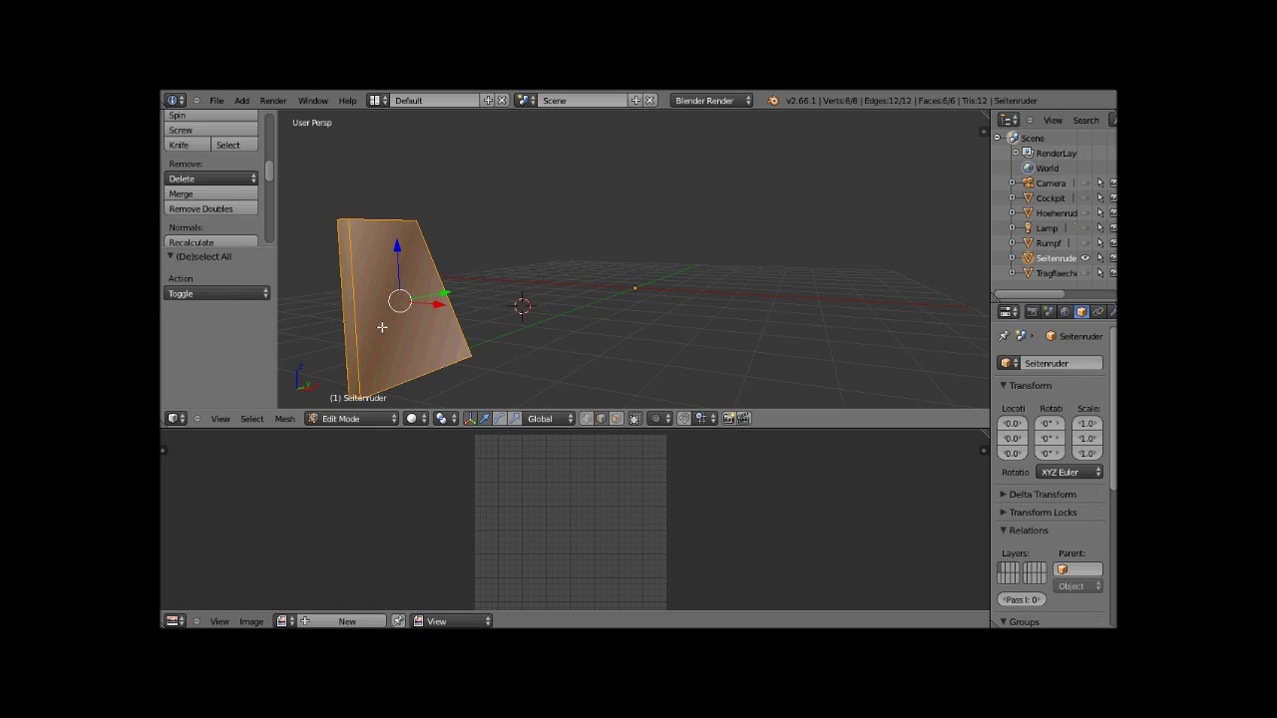
- Mark a seam on the fin's vertical, top and bottom edges
right_click(352, 269)
shift+right_click(415, 222)
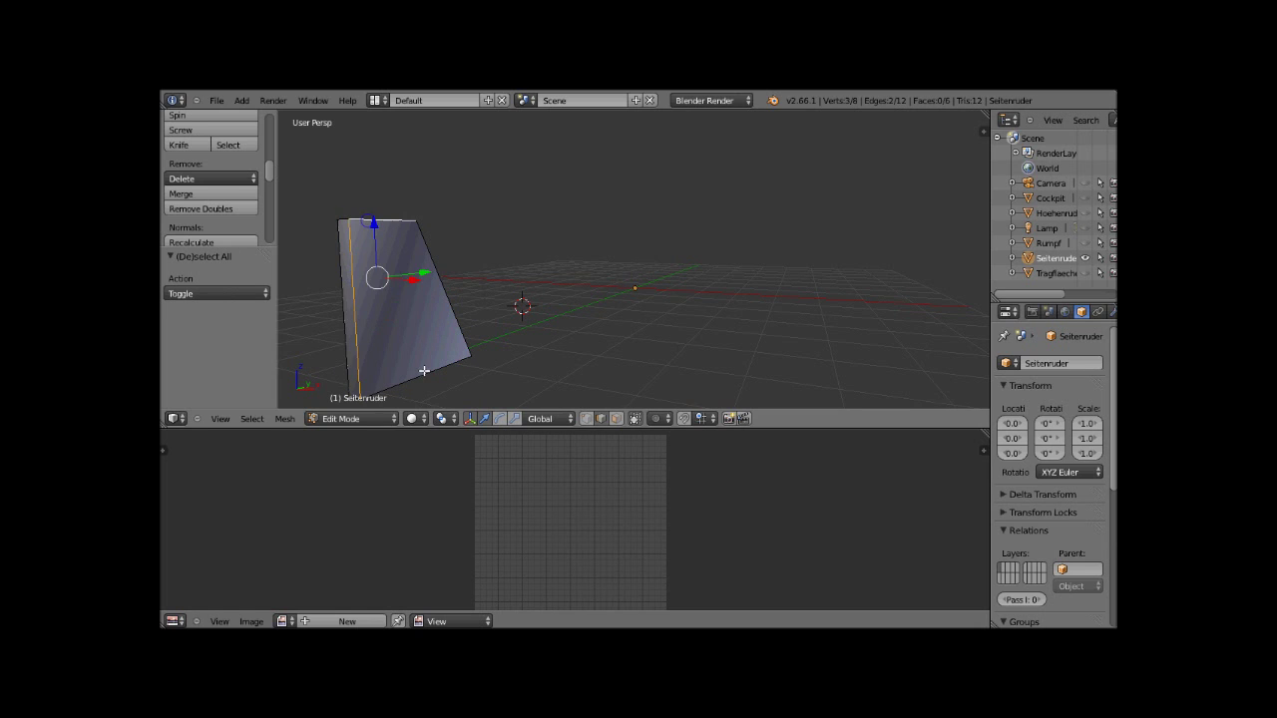
shift+right_click(424, 370)
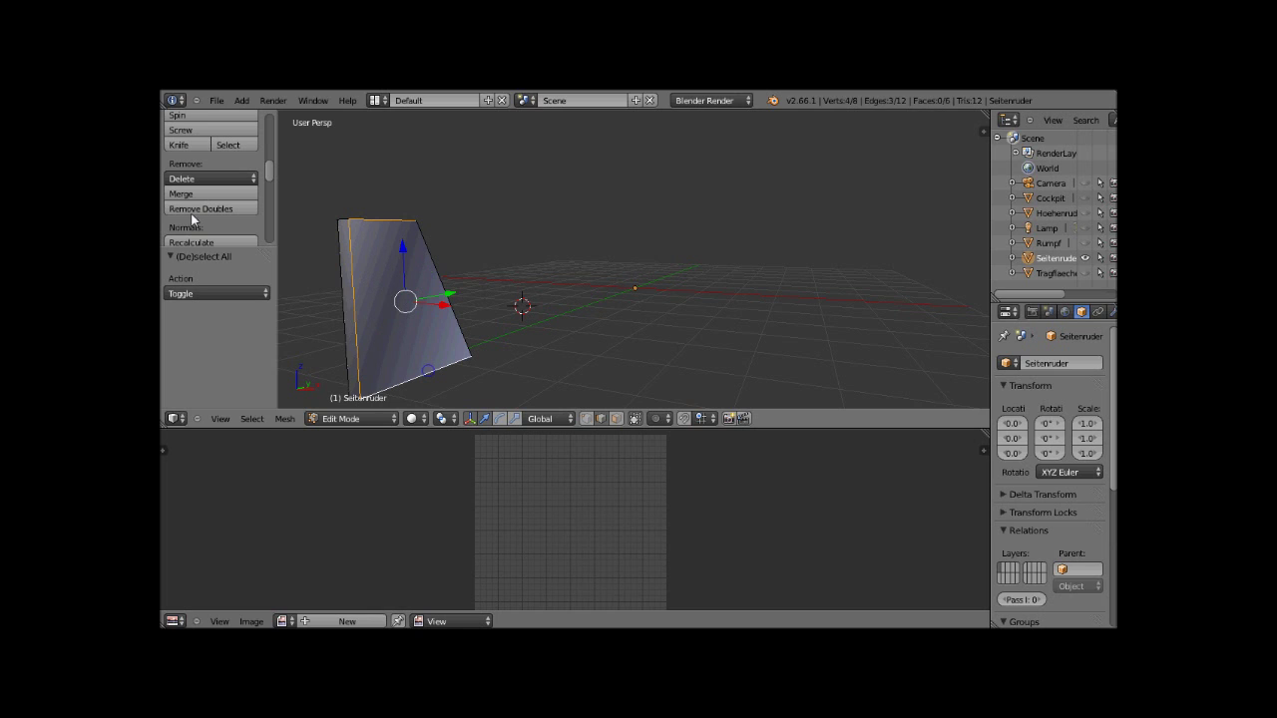
click(271, 175)
drag(271, 179, 271, 192)
click(195, 225)
- Select further bottom and top edges around the rudder's other side
mouse_move(339, 264)
middle_down()
mouse_move(383, 247)
mouse_move(493, 351)
middle_up()
right_click(493, 351)
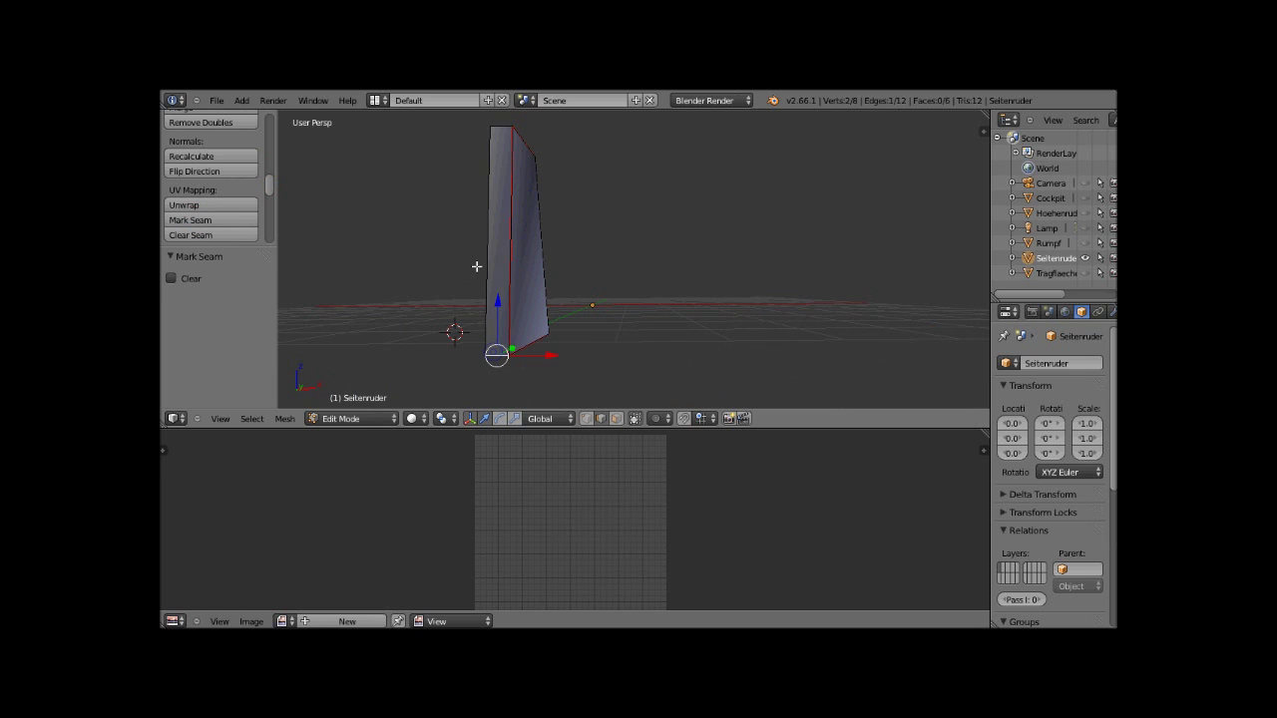
middle_drag(472, 285, 520, 296)
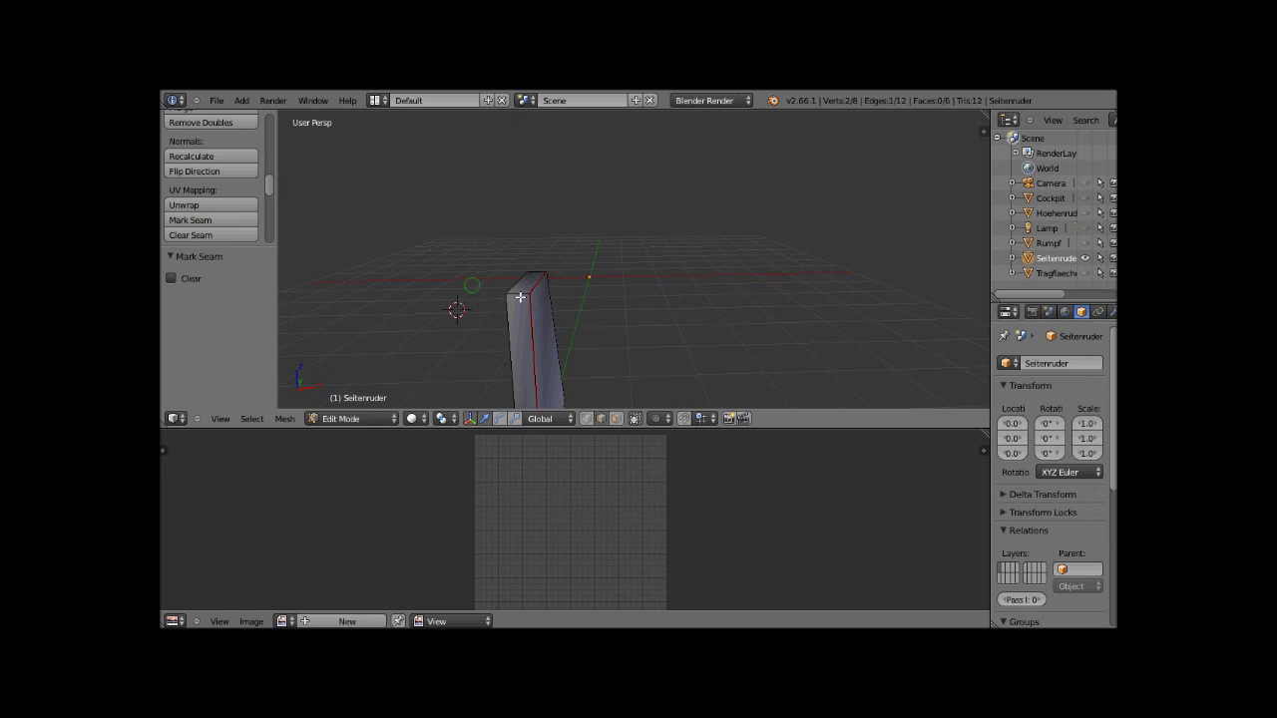
shift+right_click(527, 277)
mouse_move(546, 311)
middle_down()
mouse_move(567, 296)
mouse_move(821, 266)
mouse_move(771, 259)
mouse_move(780, 308)
middle_up()
shift+right_click(782, 215)
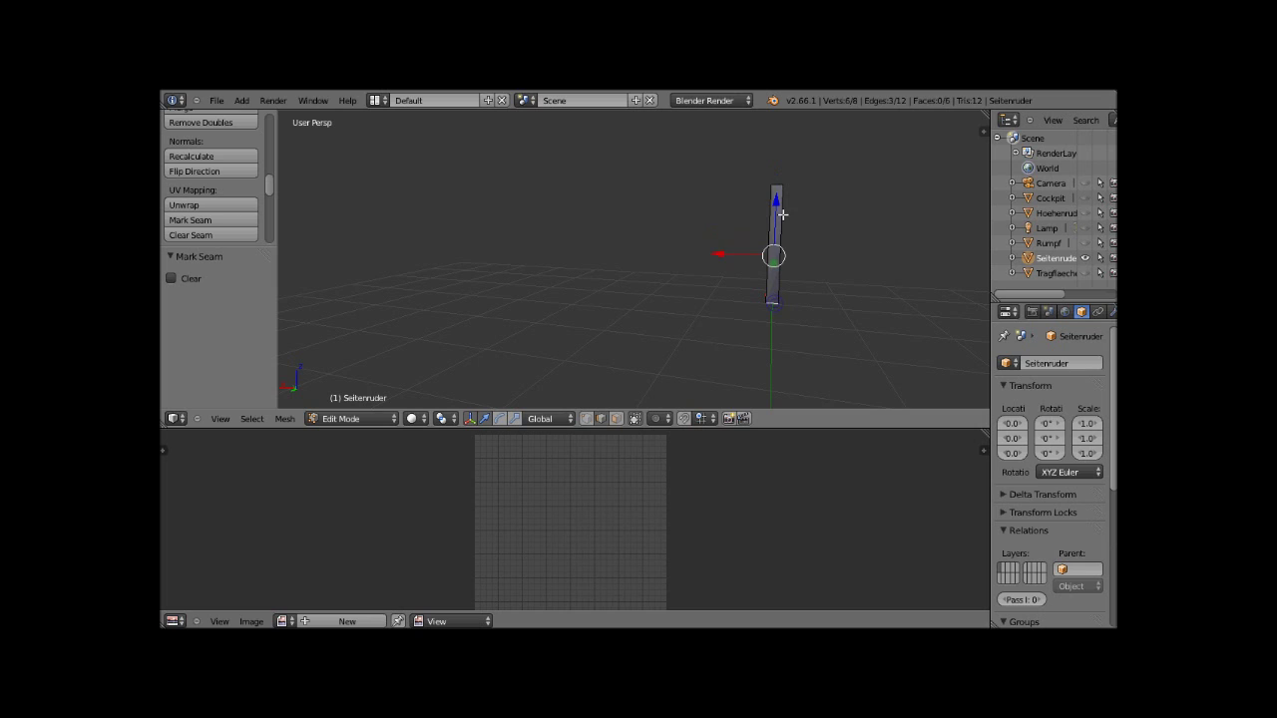
shift+right_click(764, 192)
mouse_move(604, 296)
middle_down()
mouse_move(844, 278)
mouse_move(433, 303)
mouse_move(487, 311)
middle_up()
- Select the whole fin mesh, unwrap it, and enlarge the UV editor
key(a)
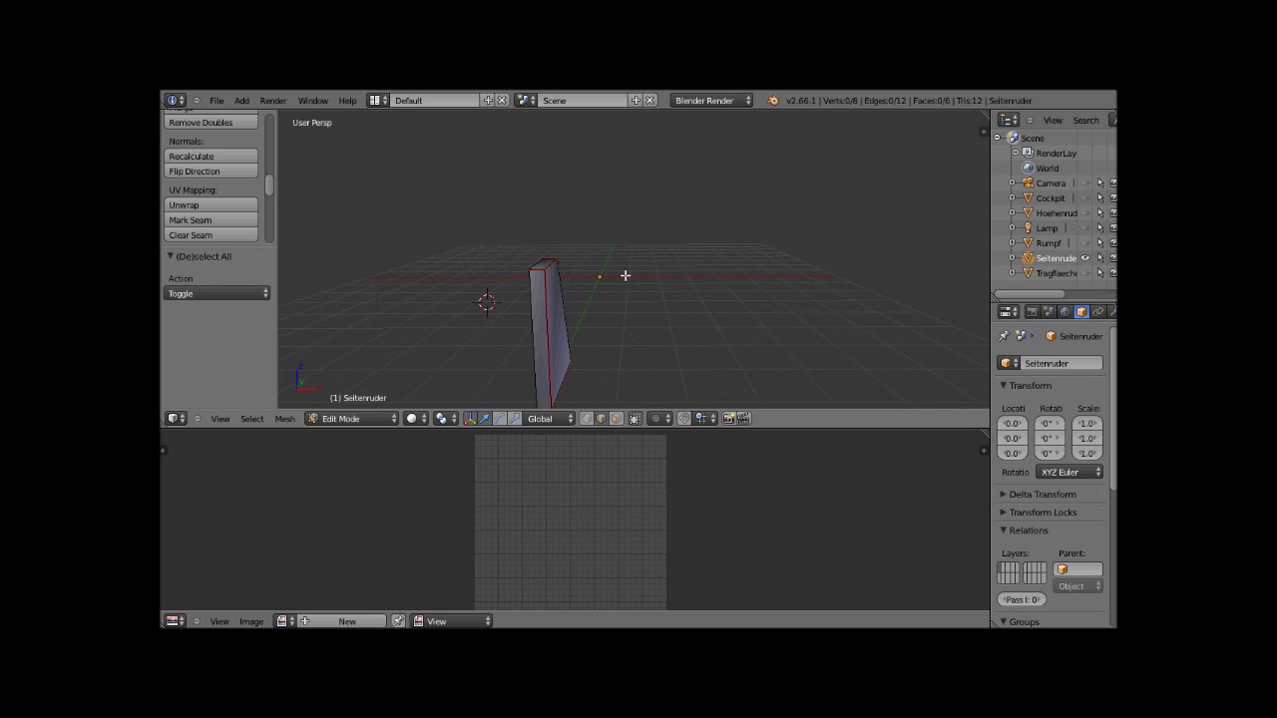
mouse_move(625, 276)
middle_down()
mouse_move(667, 250)
mouse_move(638, 264)
middle_up()
key(a)
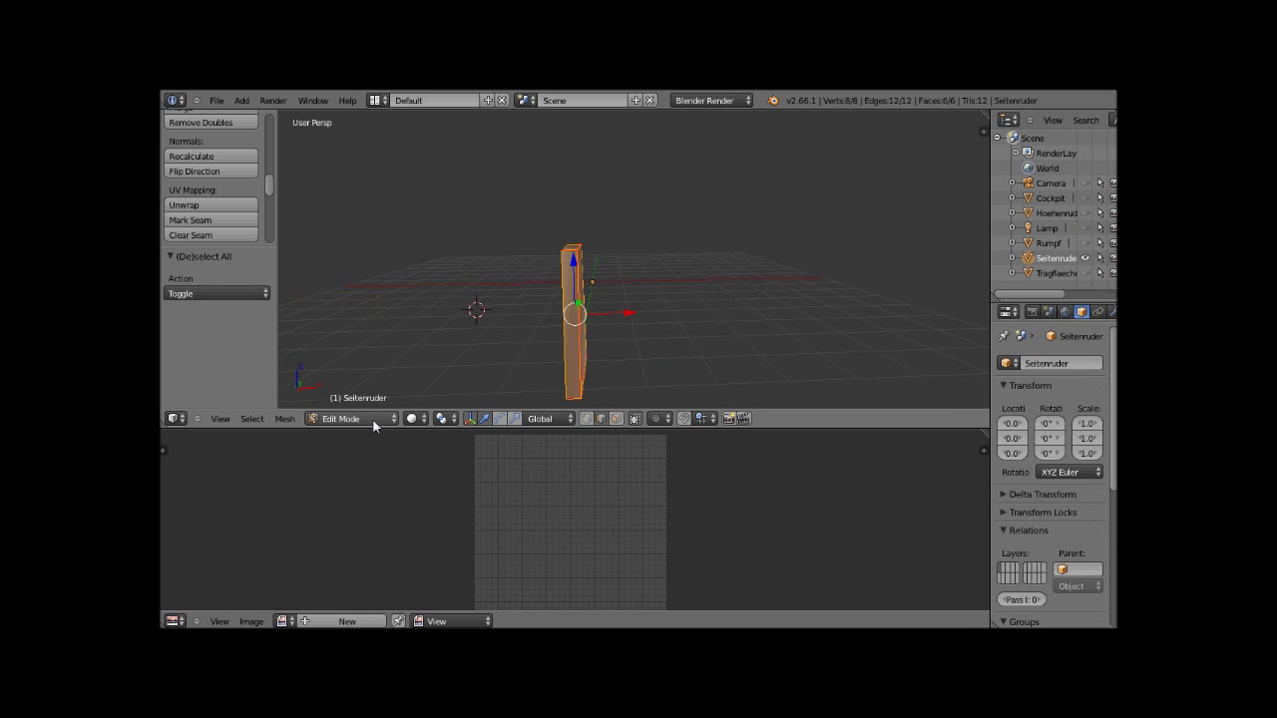
click(191, 204)
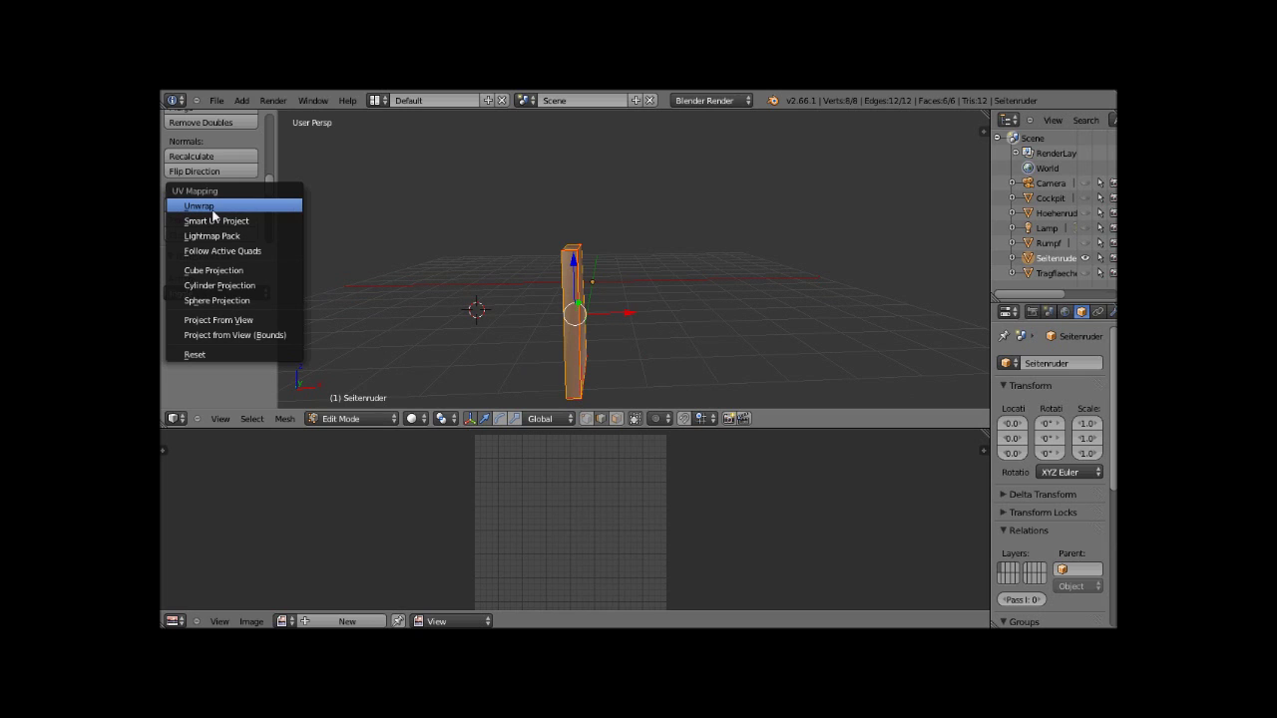
click(214, 211)
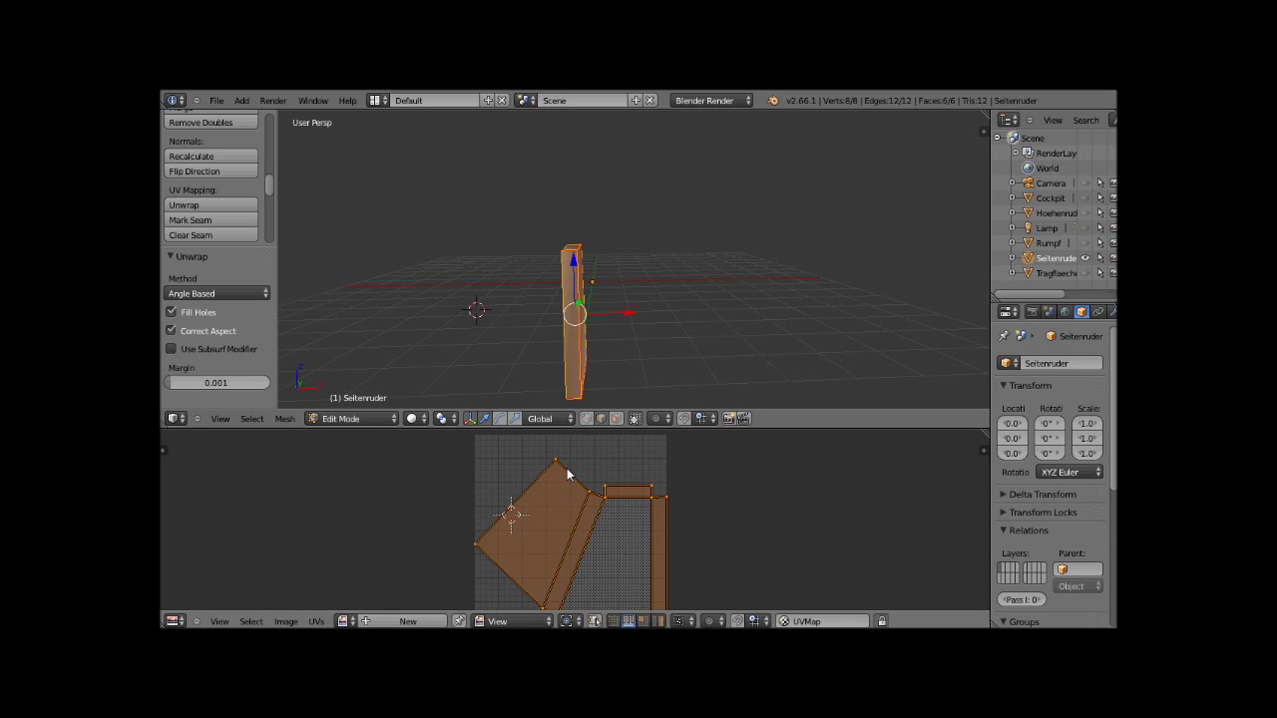
scroll(573, 479, down, 1)
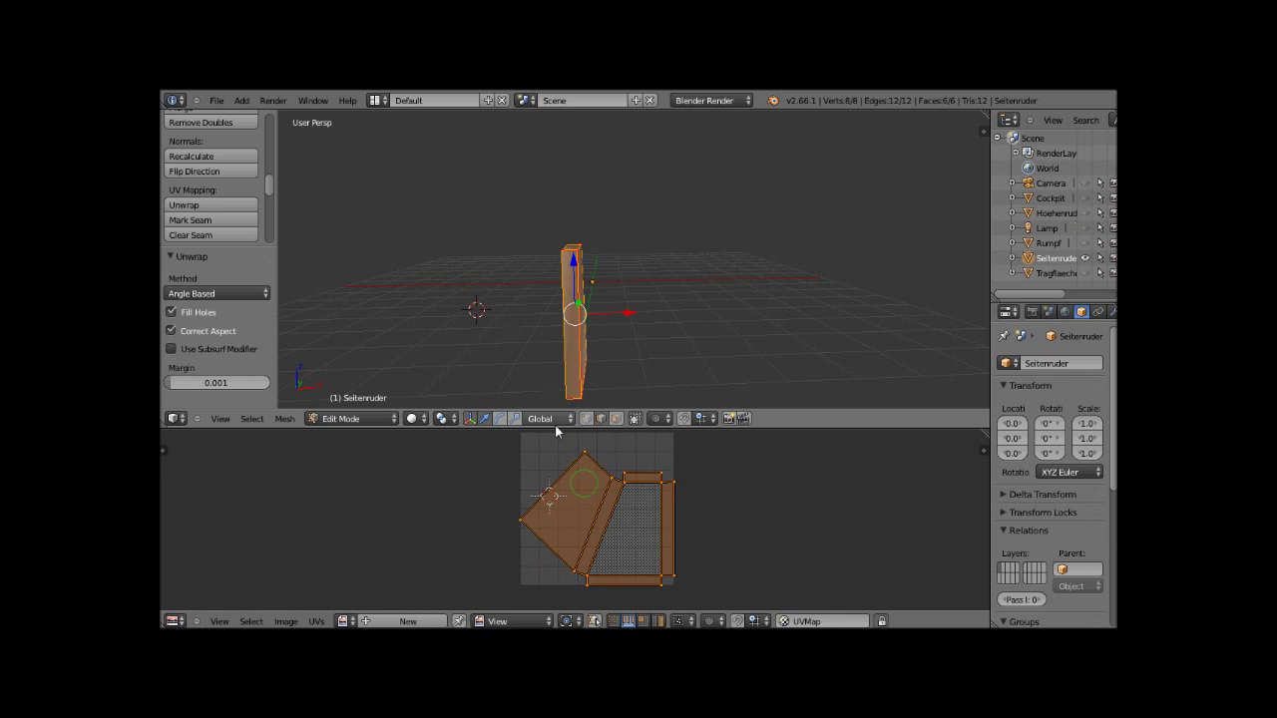
drag(555, 427, 586, 283)
scroll(623, 411, up, 3)
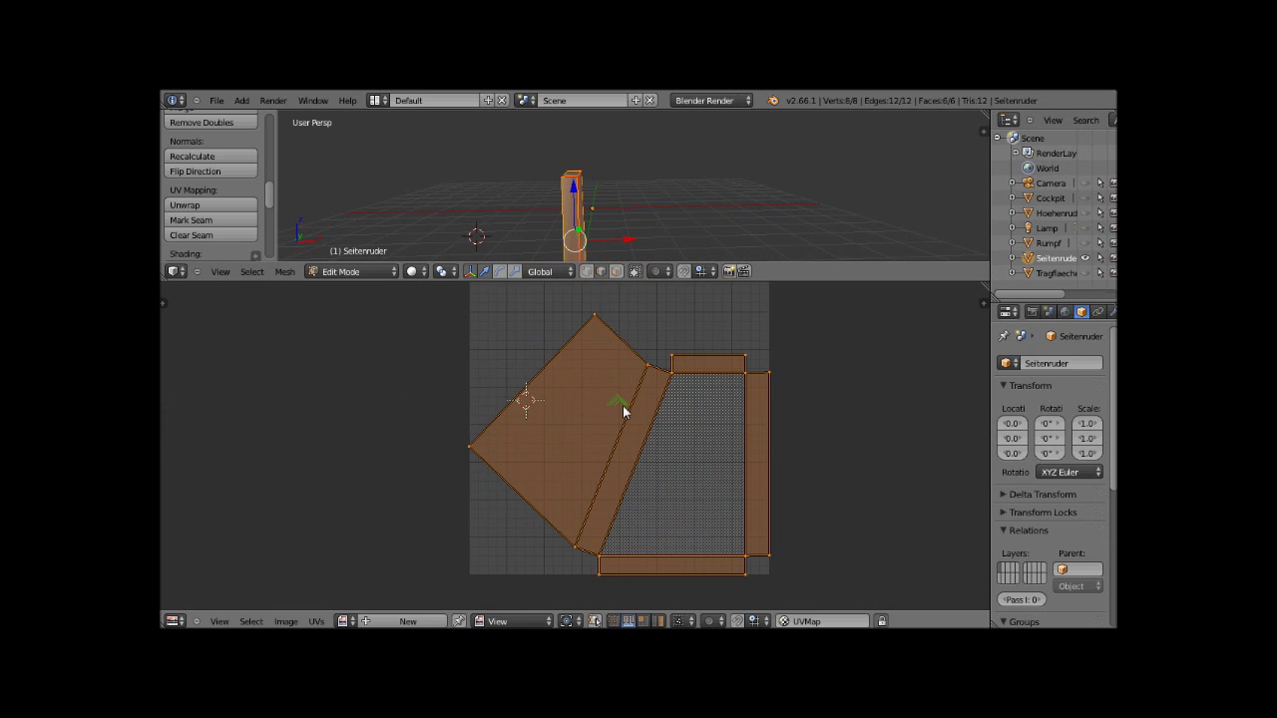
scroll(623, 411, down, 1)
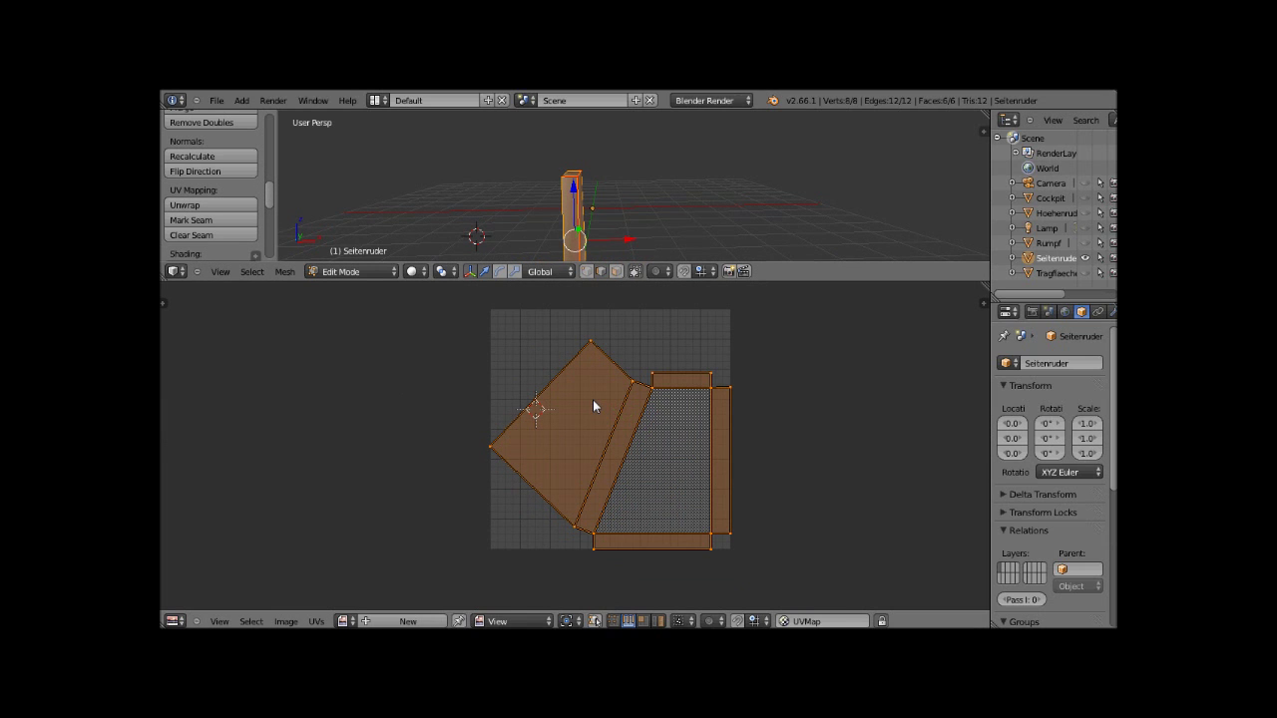
- Scale the fin's UV islands to about 0.40 and move them right beside the image
key(s)
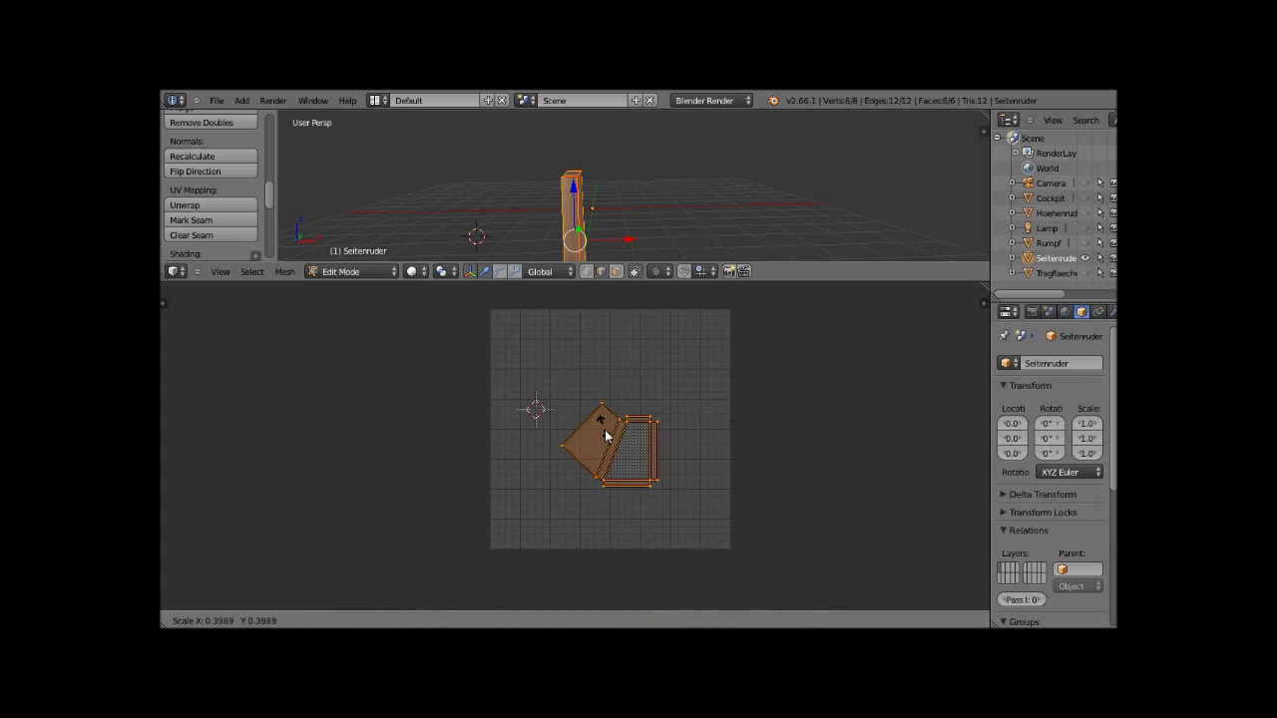
click(601, 437)
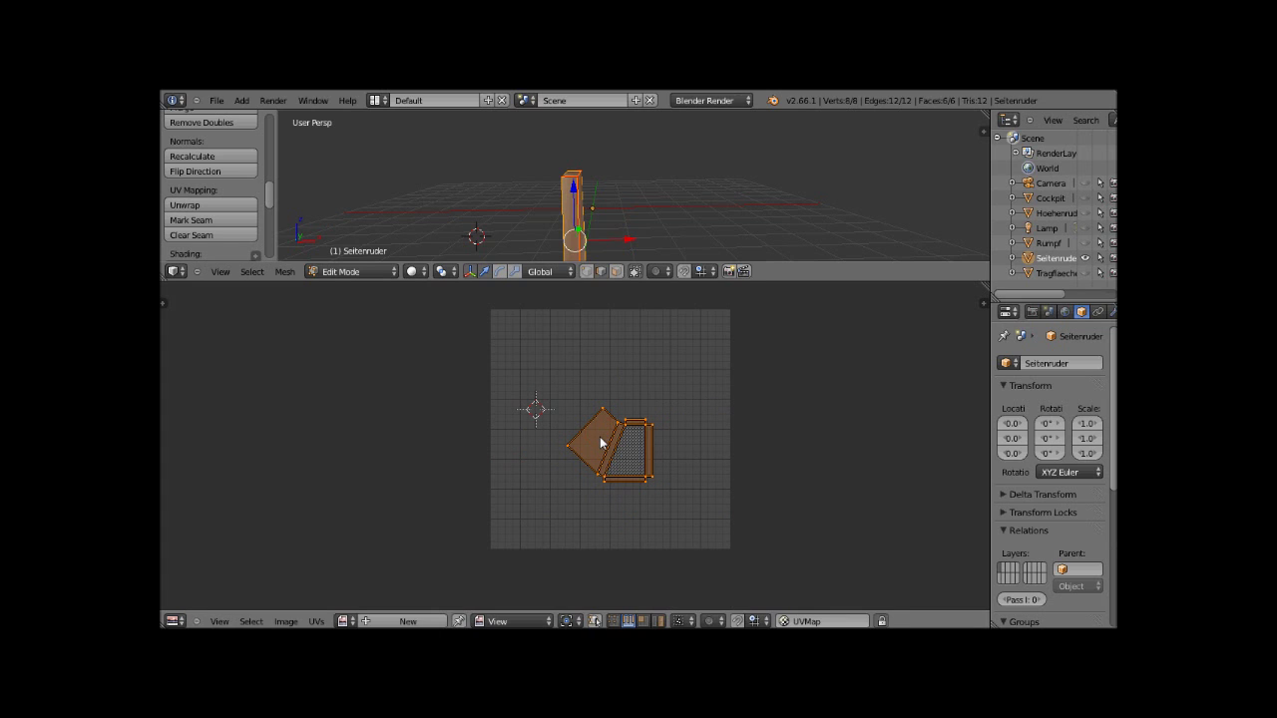
key(g)
click(801, 345)
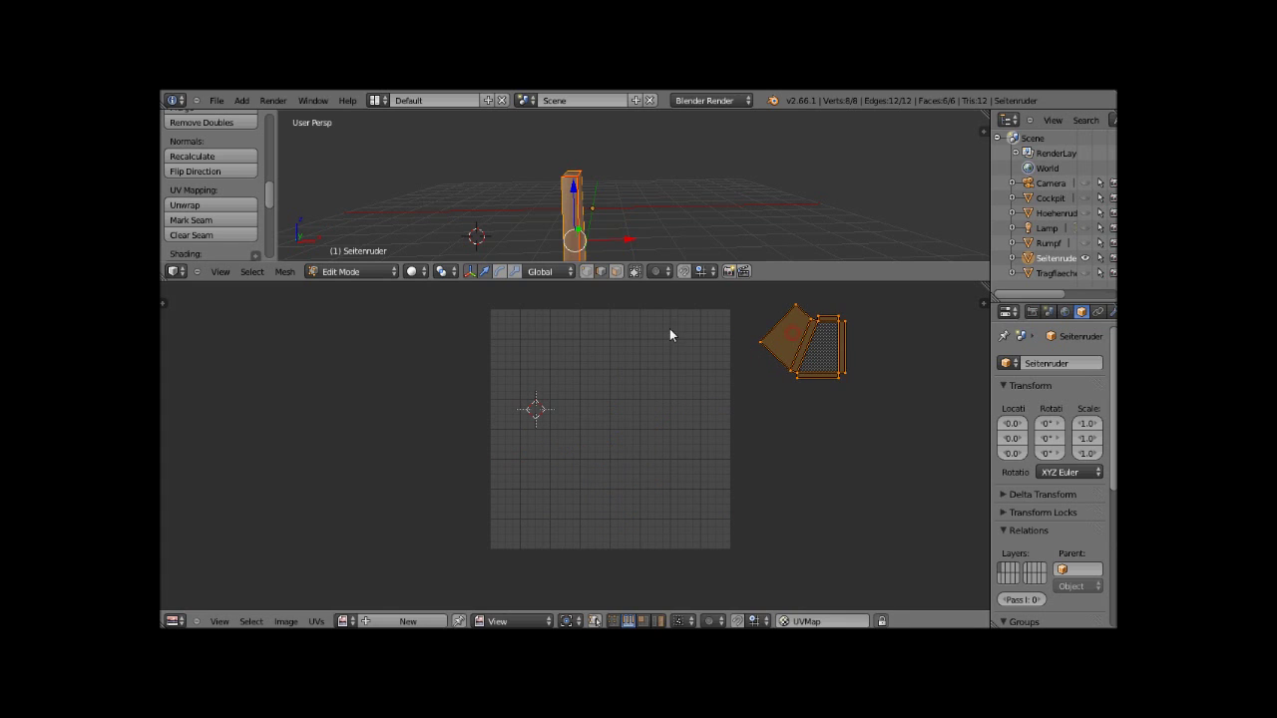
drag(643, 283, 674, 462)
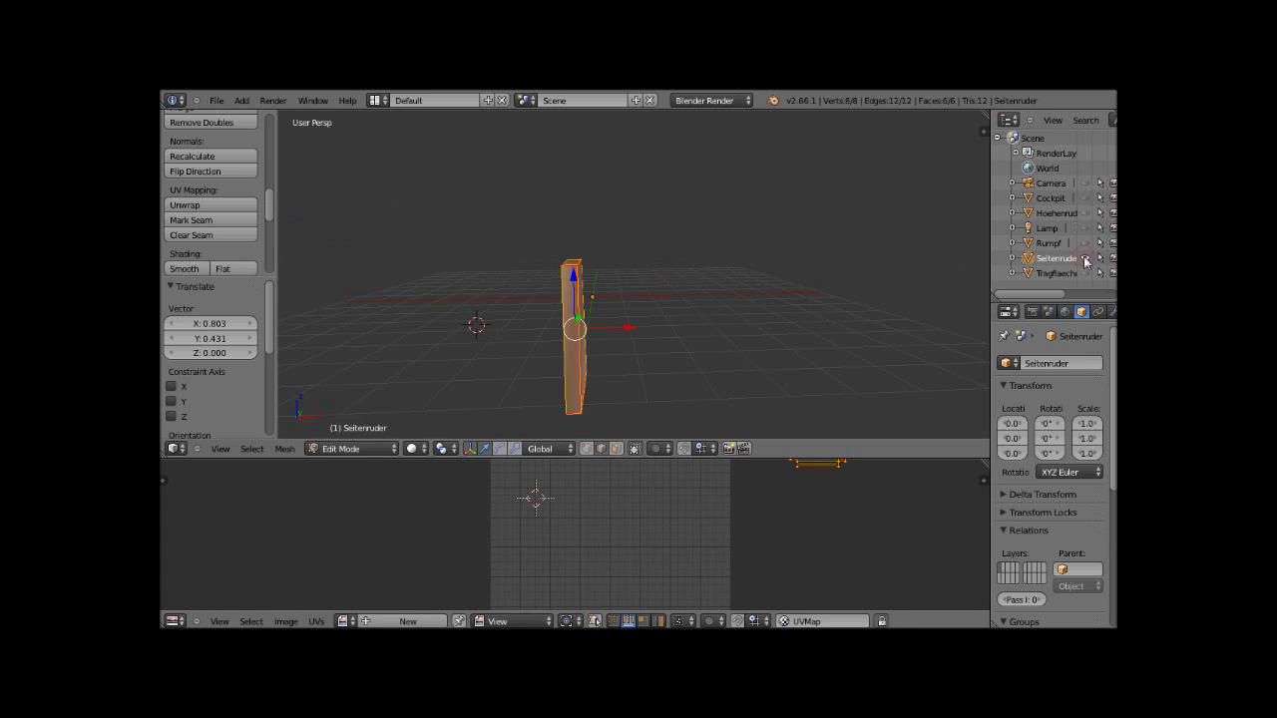
- Return to Object Mode, show and select the Rumpf fuselage, and view it side-on
click(349, 449)
click(350, 435)
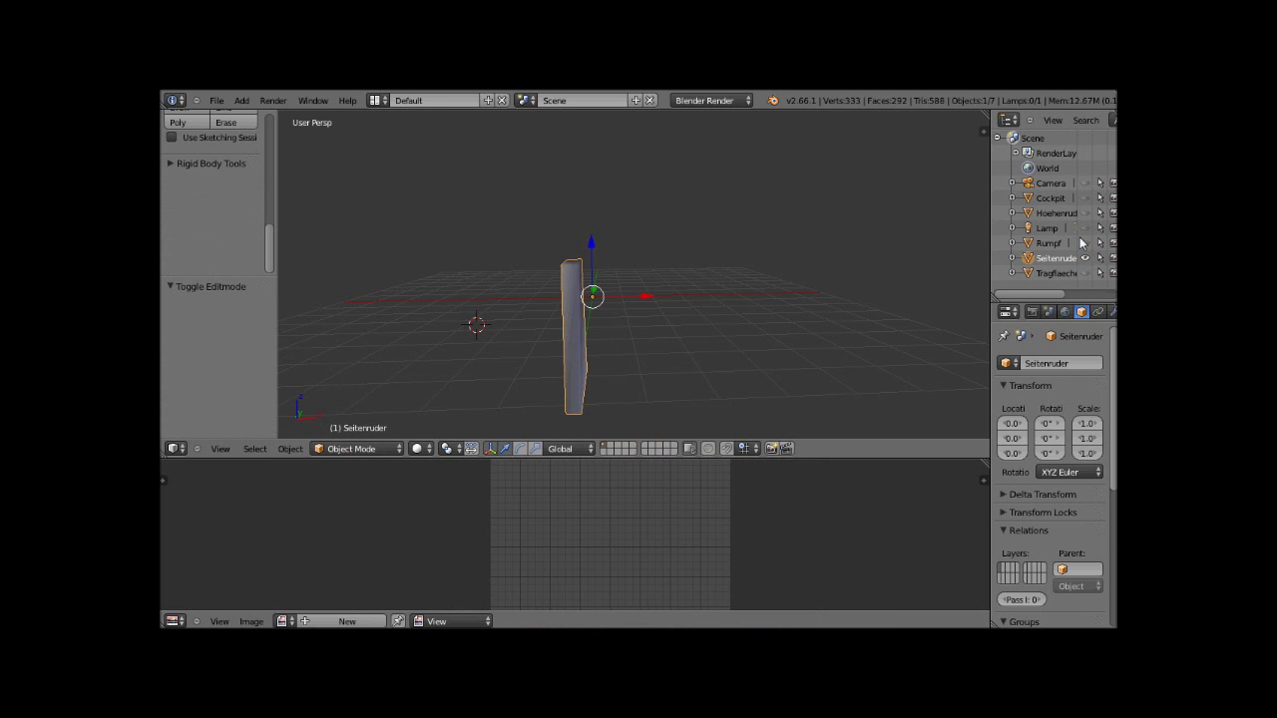
click(1049, 243)
click(1086, 243)
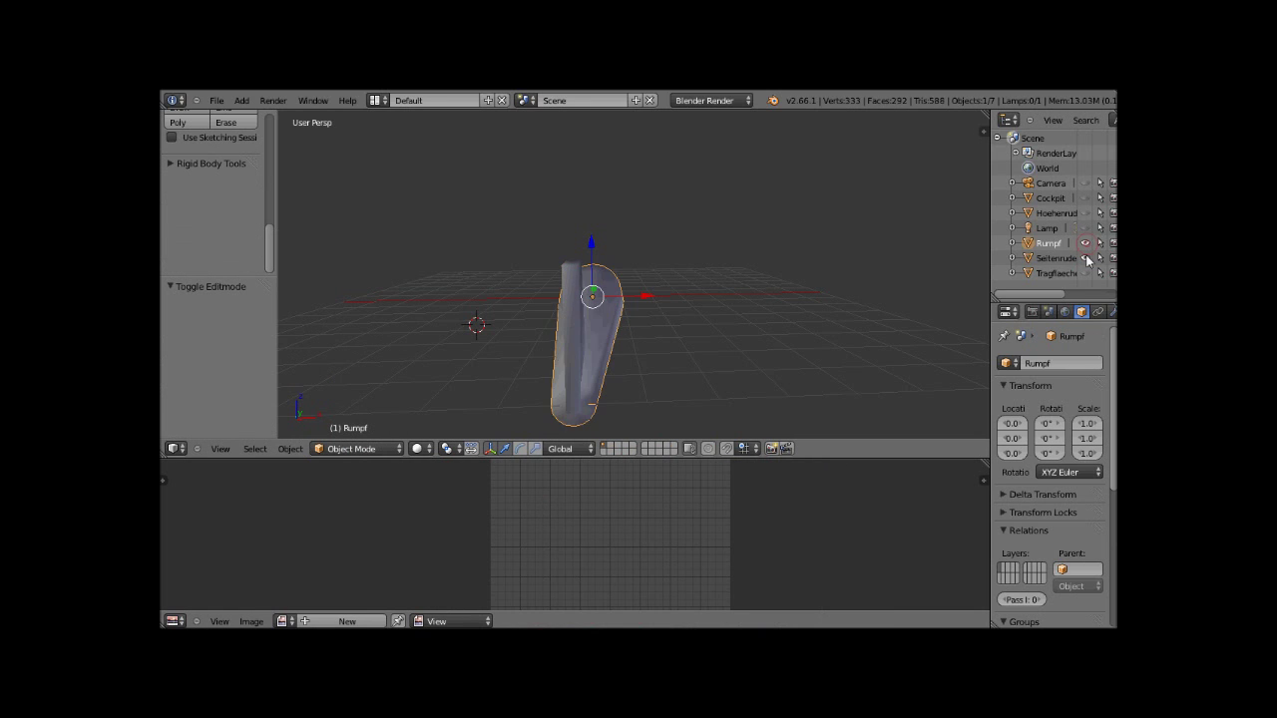
key(alt+r)
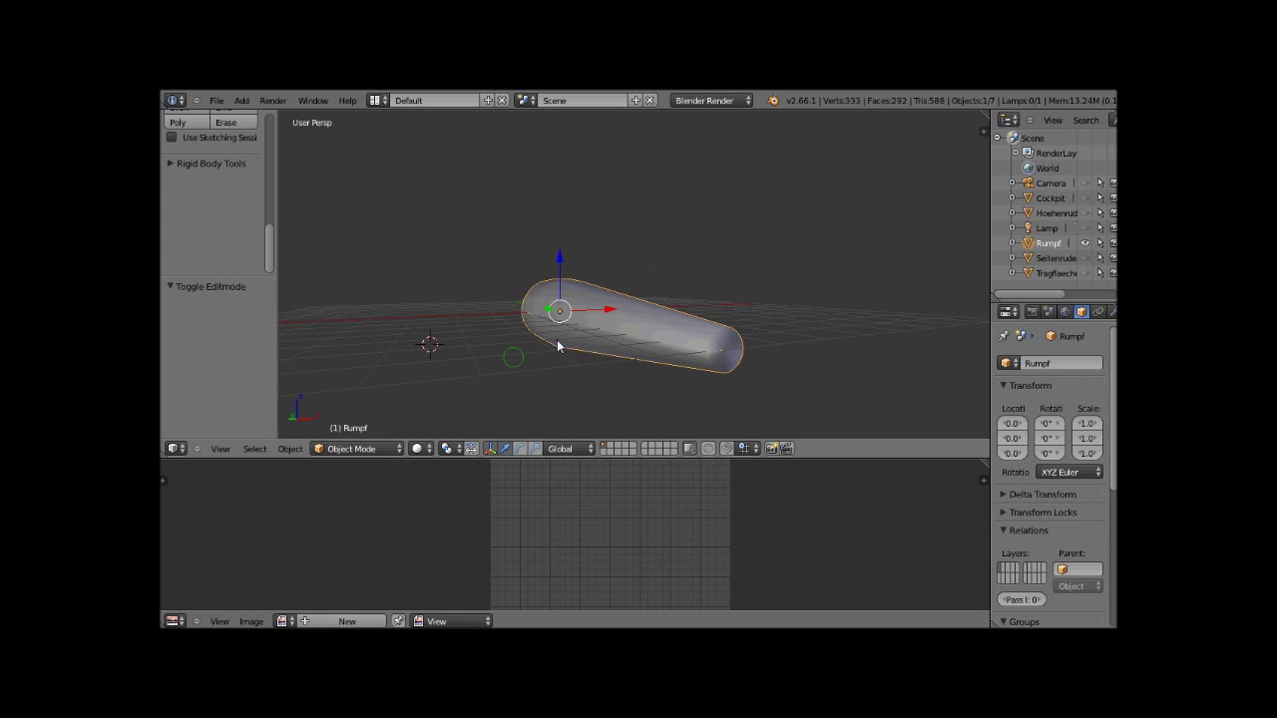
middle_drag(557, 340, 734, 362)
- Put the Rumpf fuselage into Edit Mode and view it end-on
click(377, 449)
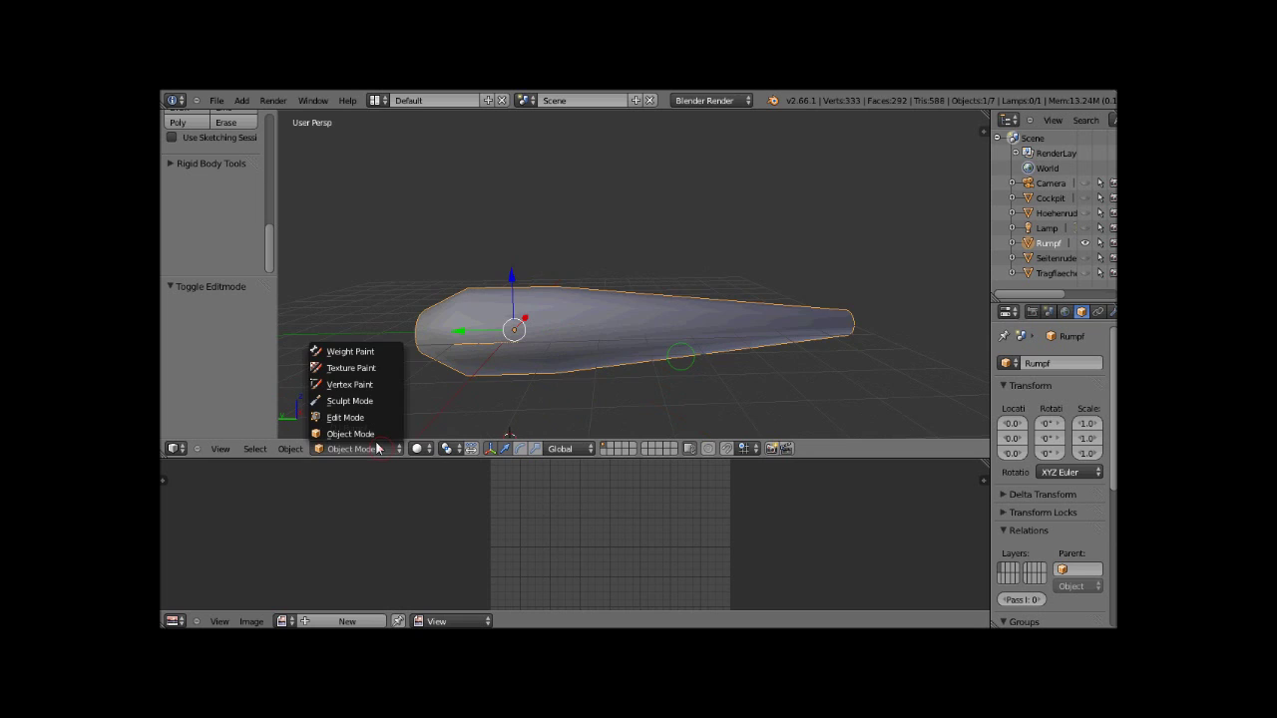
click(369, 417)
mouse_move(364, 376)
middle_down()
mouse_move(495, 348)
mouse_move(628, 345)
mouse_move(621, 327)
mouse_move(678, 251)
middle_up()
- Select the full edge ring around the fuselage end cap and mark it as a seam
right_click(698, 249)
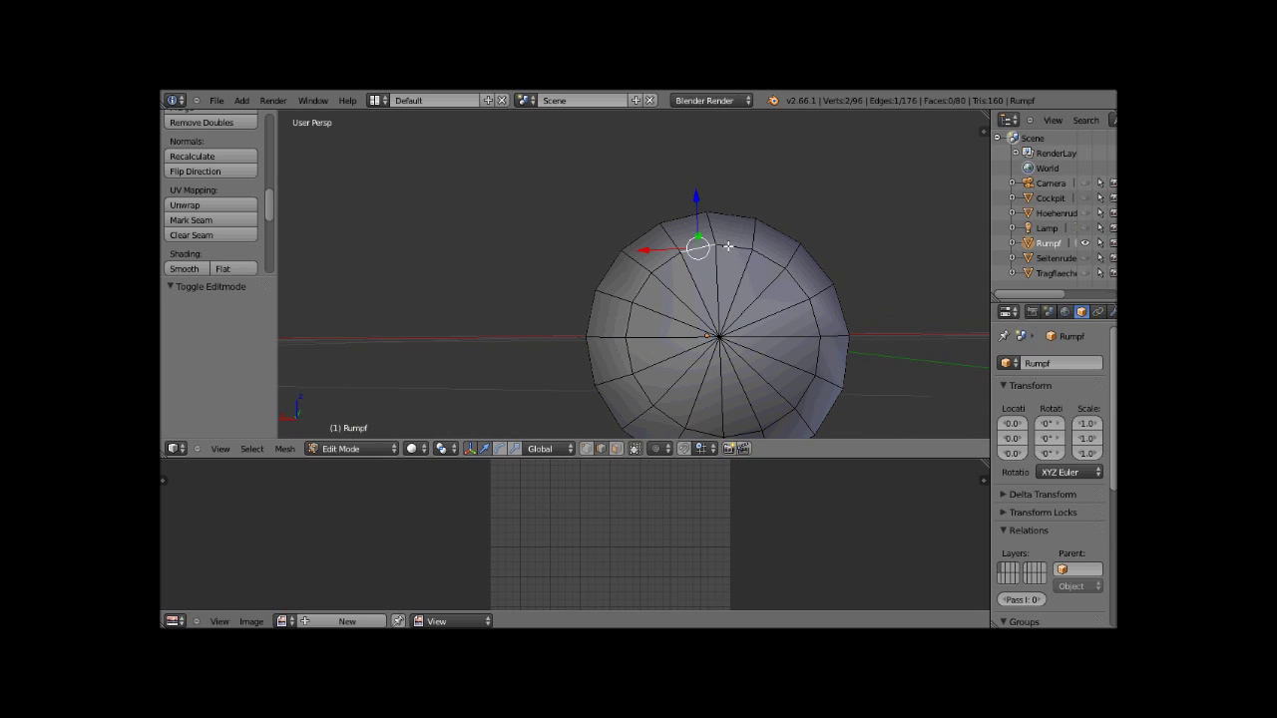
ctrl+right_click(762, 252)
ctrl+right_click(804, 300)
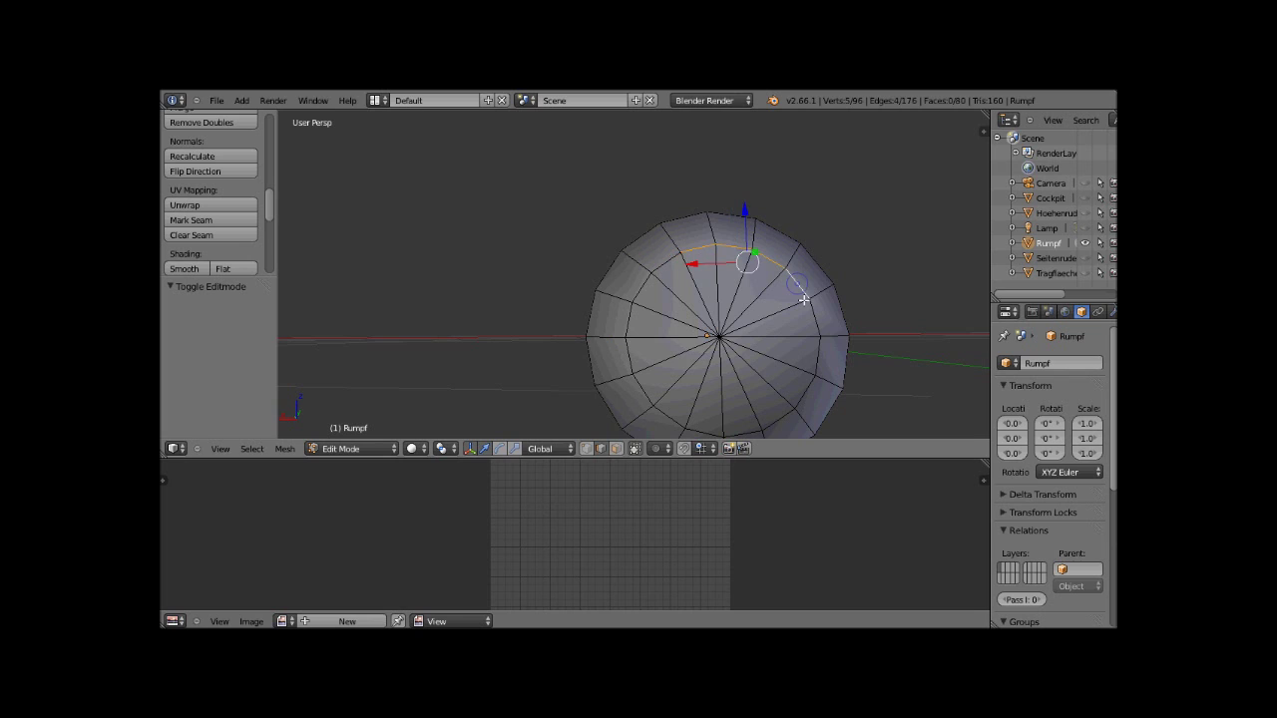
ctrl+right_click(816, 348)
ctrl+right_click(806, 387)
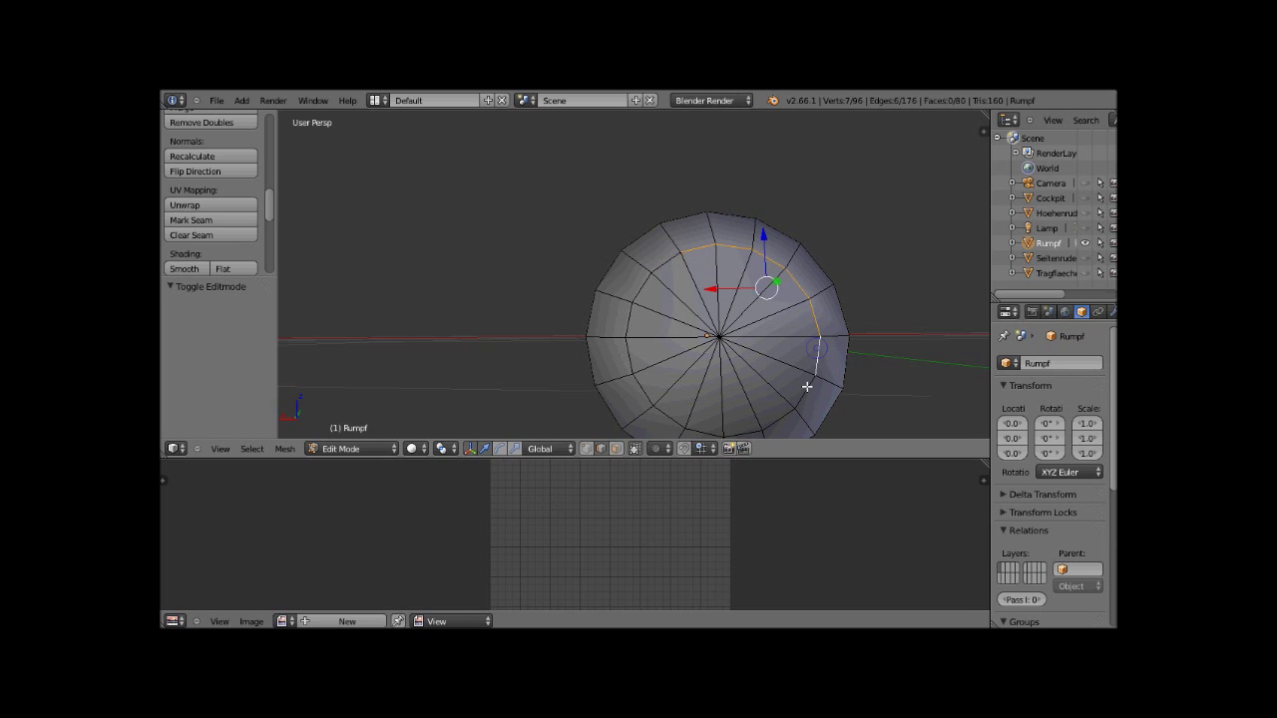
ctrl+right_click(779, 420)
ctrl+right_click(718, 435)
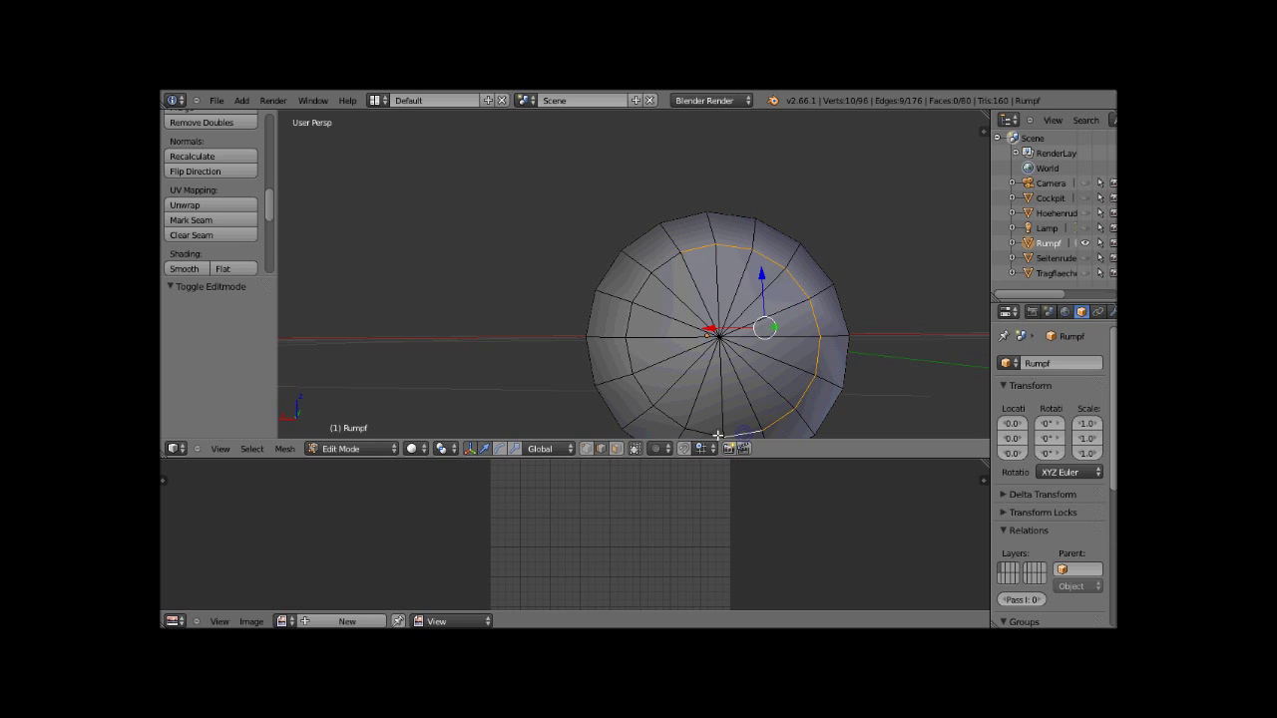
ctrl+right_click(674, 422)
ctrl+right_click(653, 404)
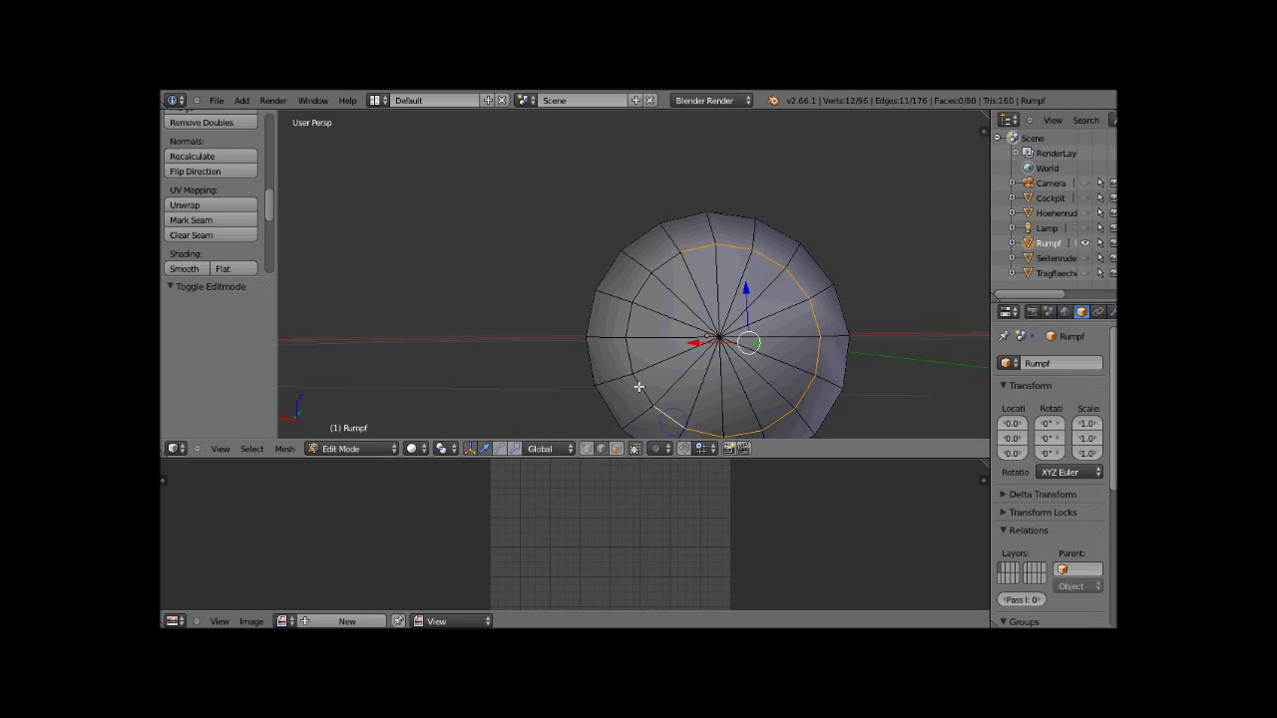
ctrl+right_click(638, 386)
ctrl+right_click(627, 353)
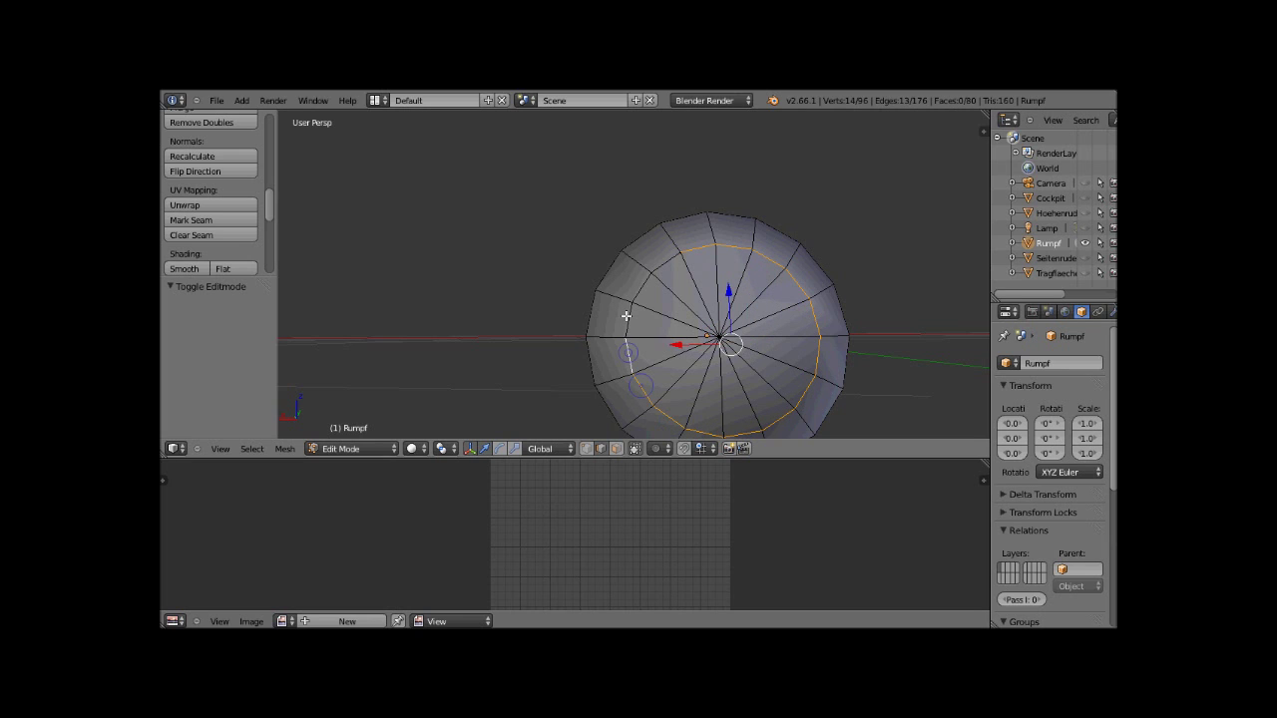
ctrl+right_click(625, 315)
ctrl+right_click(641, 289)
ctrl+right_click(663, 257)
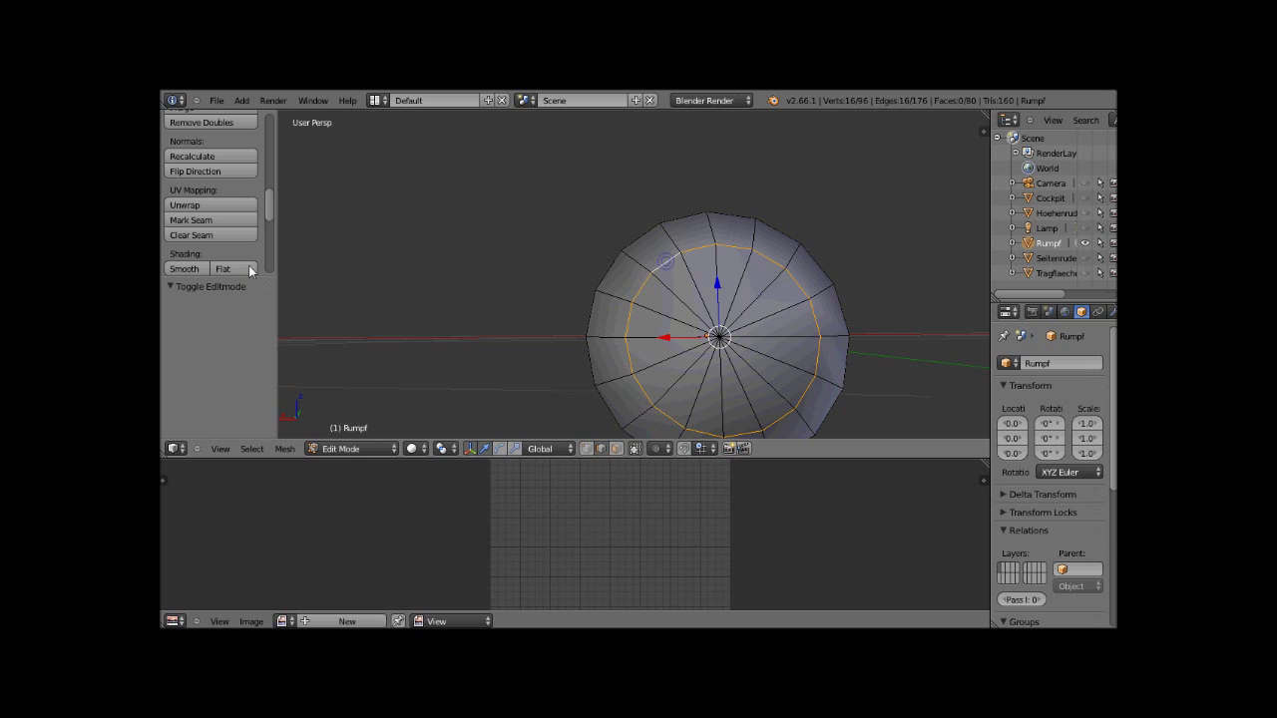
click(200, 219)
- Select the cap's outer rim ring edge by edge and mark it as a second seam
mouse_move(333, 258)
middle_down()
mouse_move(753, 265)
mouse_move(704, 273)
middle_up()
scroll(753, 265, up, 5)
scroll(704, 273, down, 5)
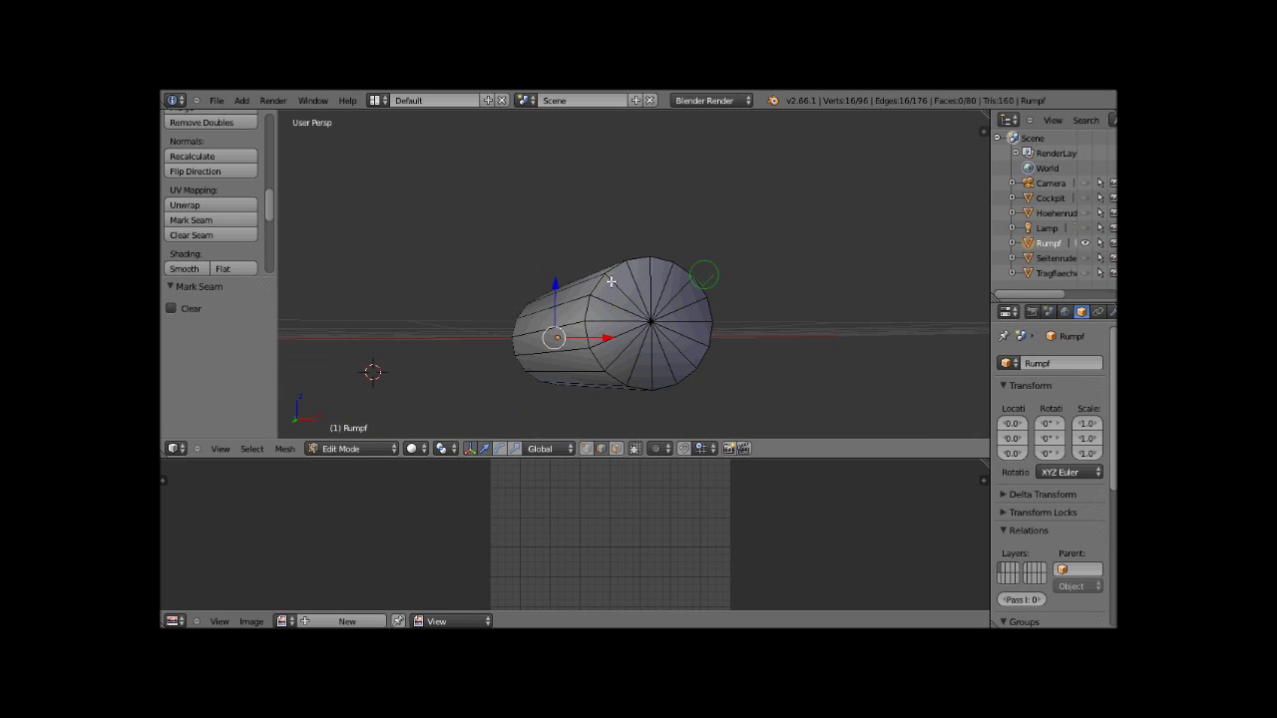
scroll(611, 281, up, 5)
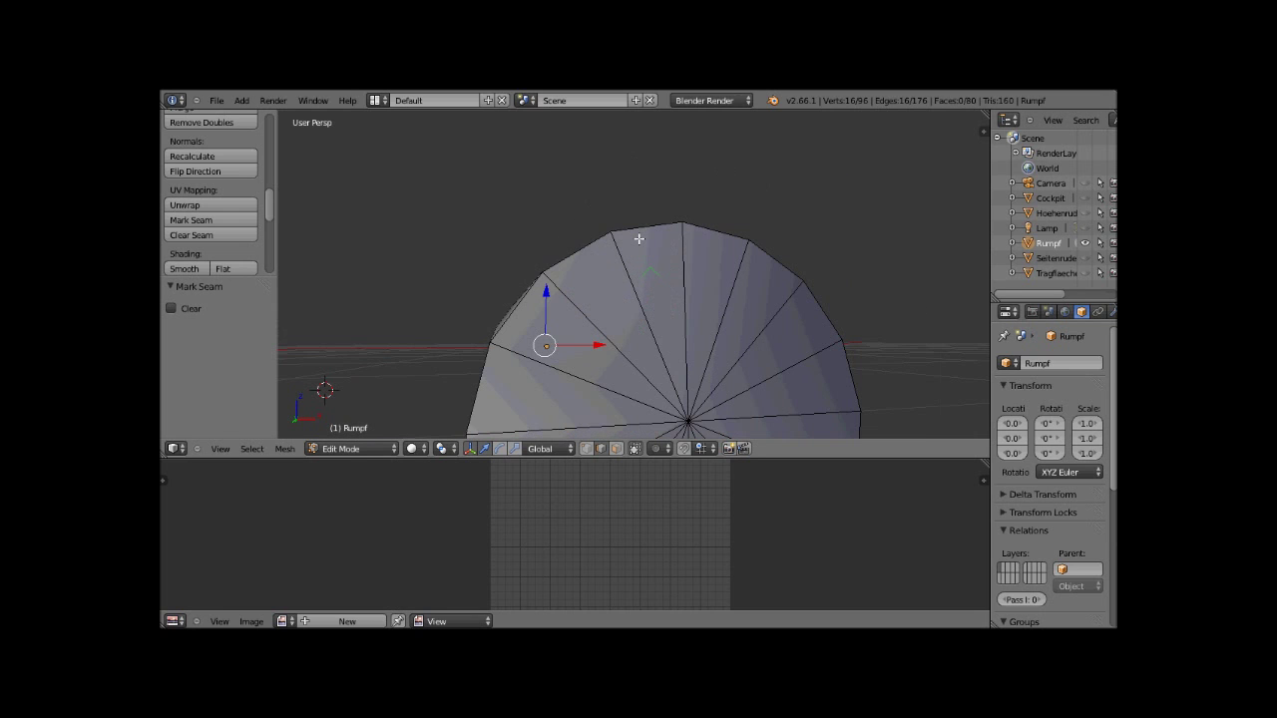
right_click(639, 239)
shift+right_click(719, 234)
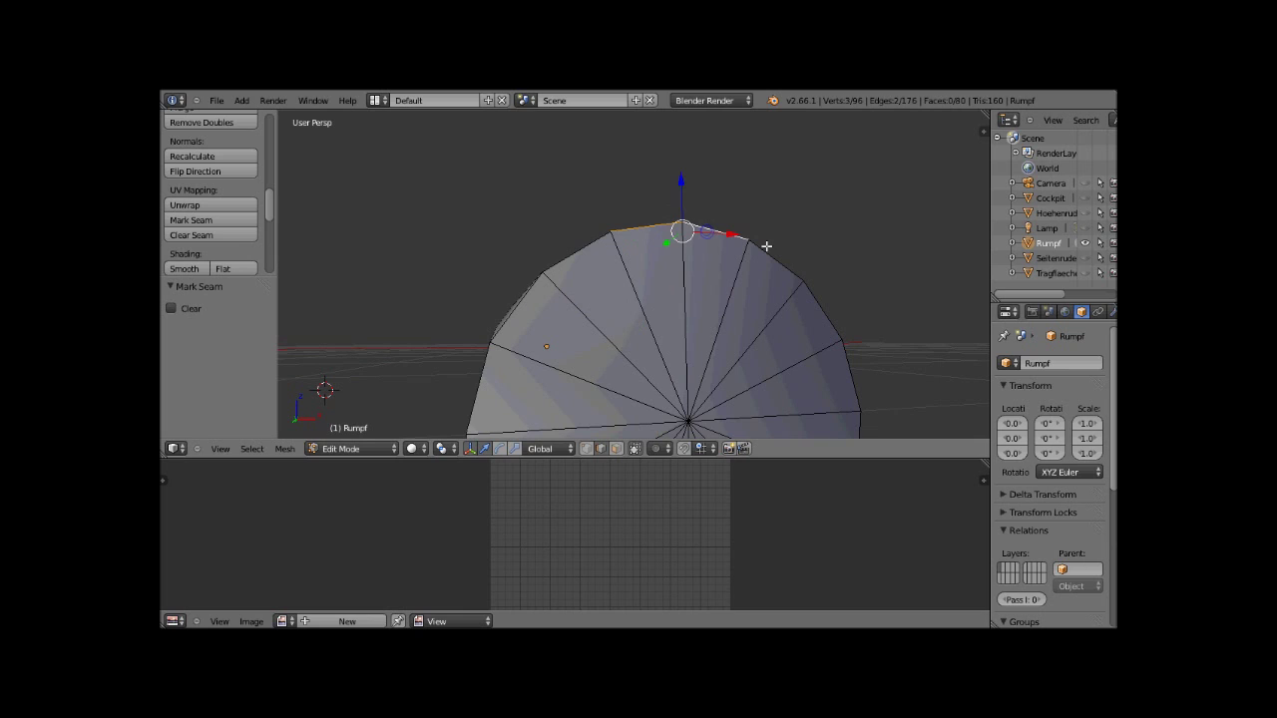
shift+right_click(783, 266)
shift+right_click(817, 304)
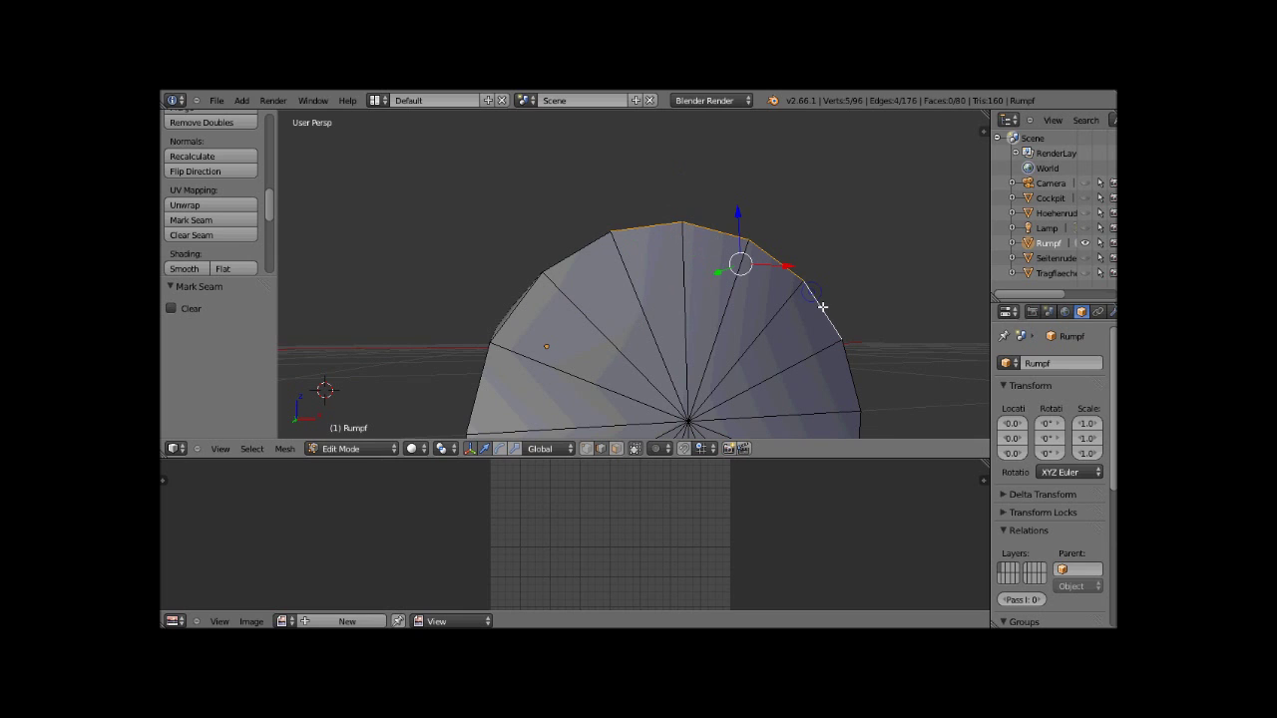
scroll(713, 309, down, 3)
shift+right_click(710, 340)
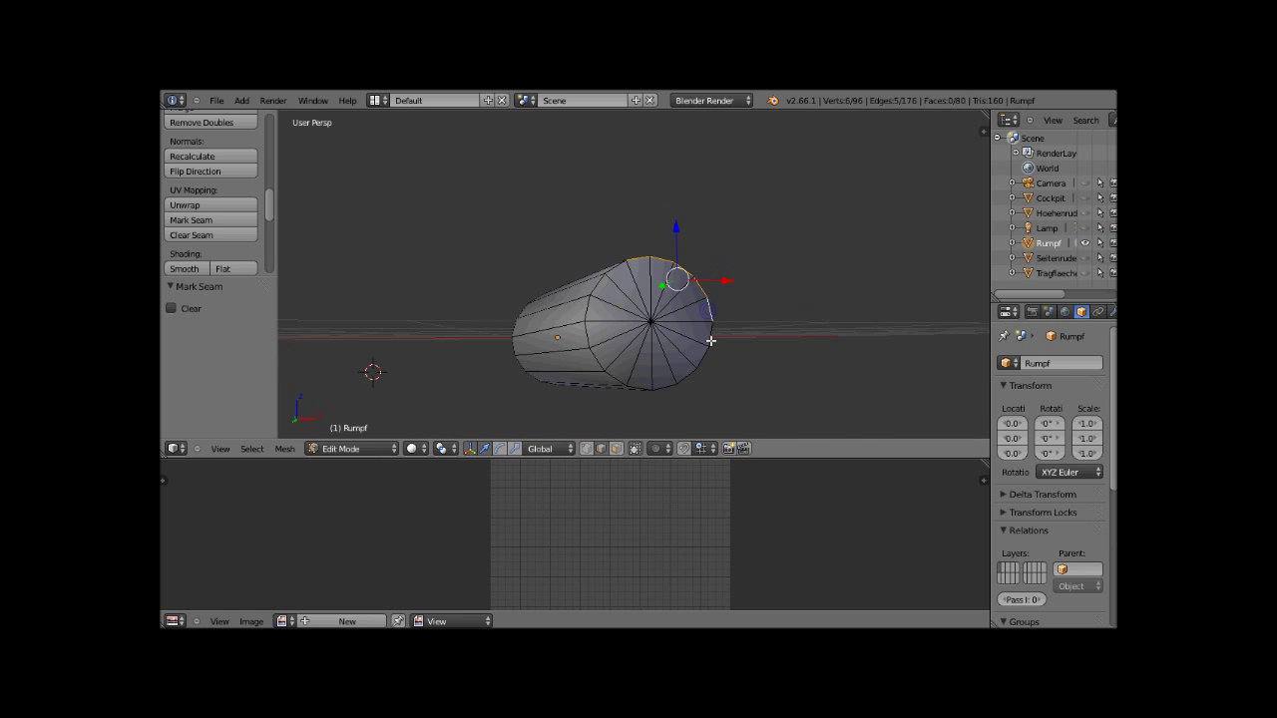
shift+right_click(701, 356)
shift+right_click(693, 368)
shift+right_click(682, 379)
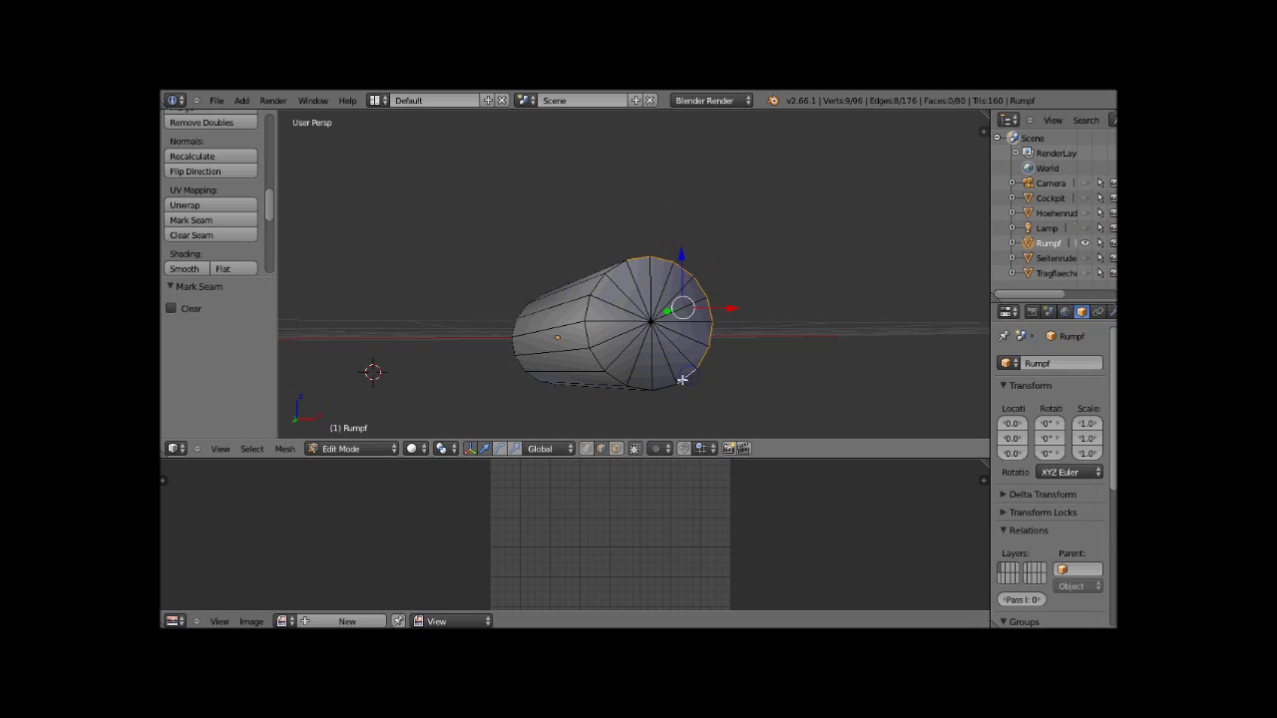
shift+right_click(660, 387)
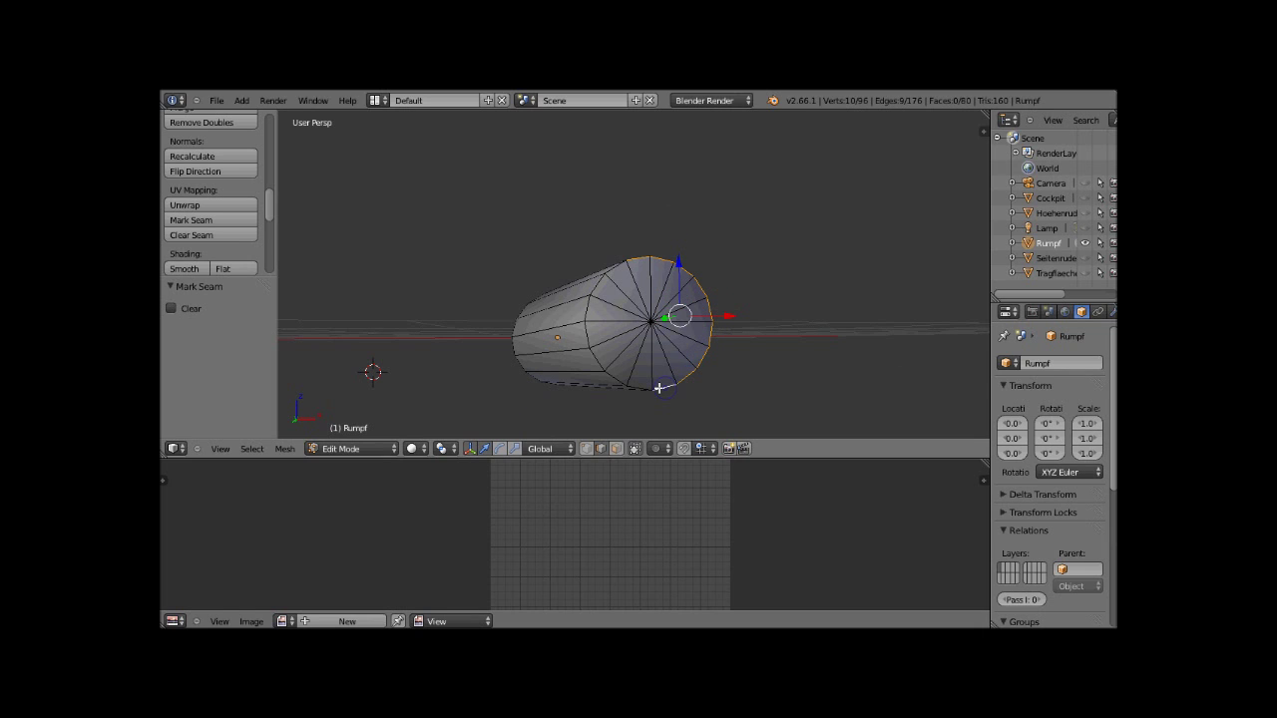
shift+right_click(619, 380)
shift+right_click(608, 371)
shift+right_click(597, 360)
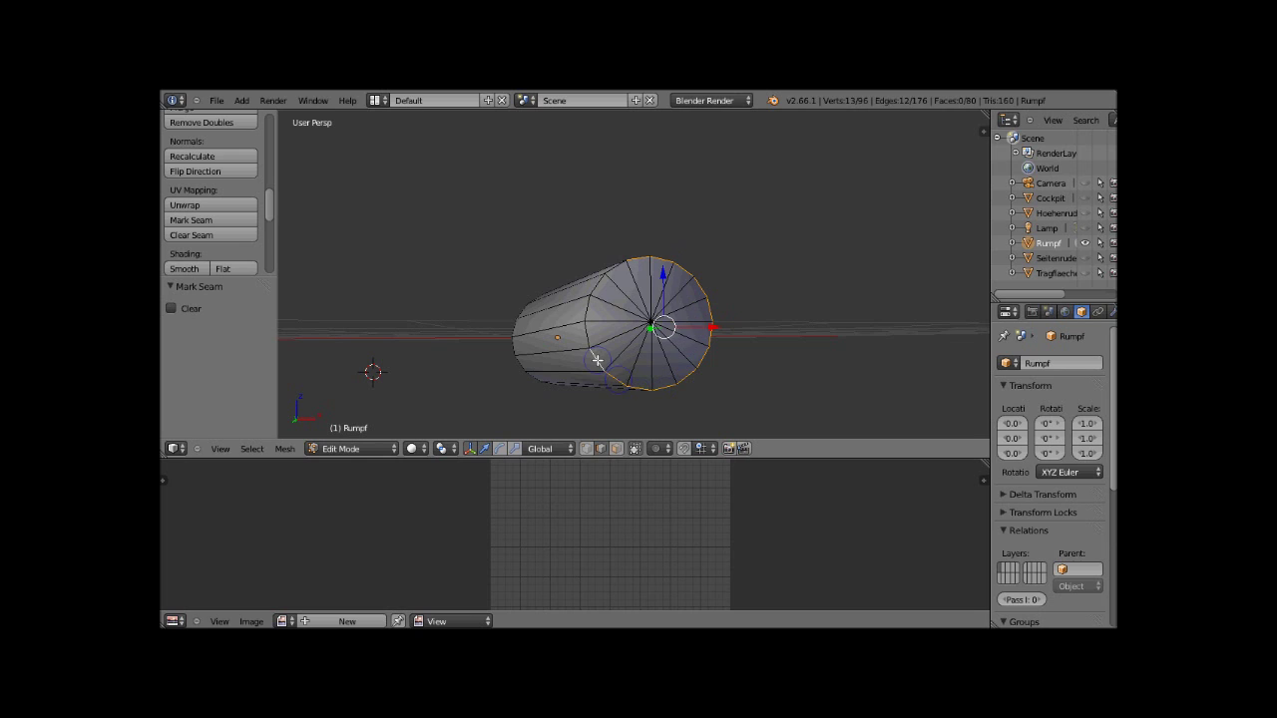
shift+right_click(586, 337)
shift+right_click(596, 296)
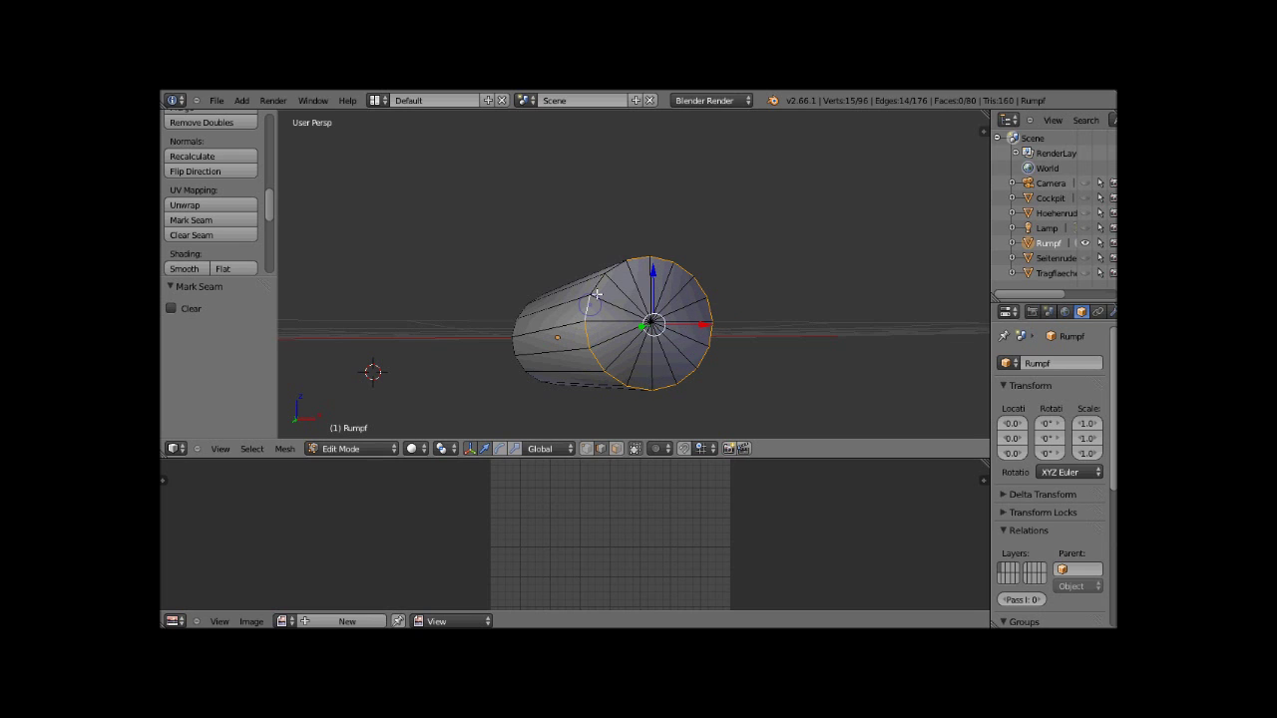
shift+right_click(616, 269)
shift+right_click(615, 269)
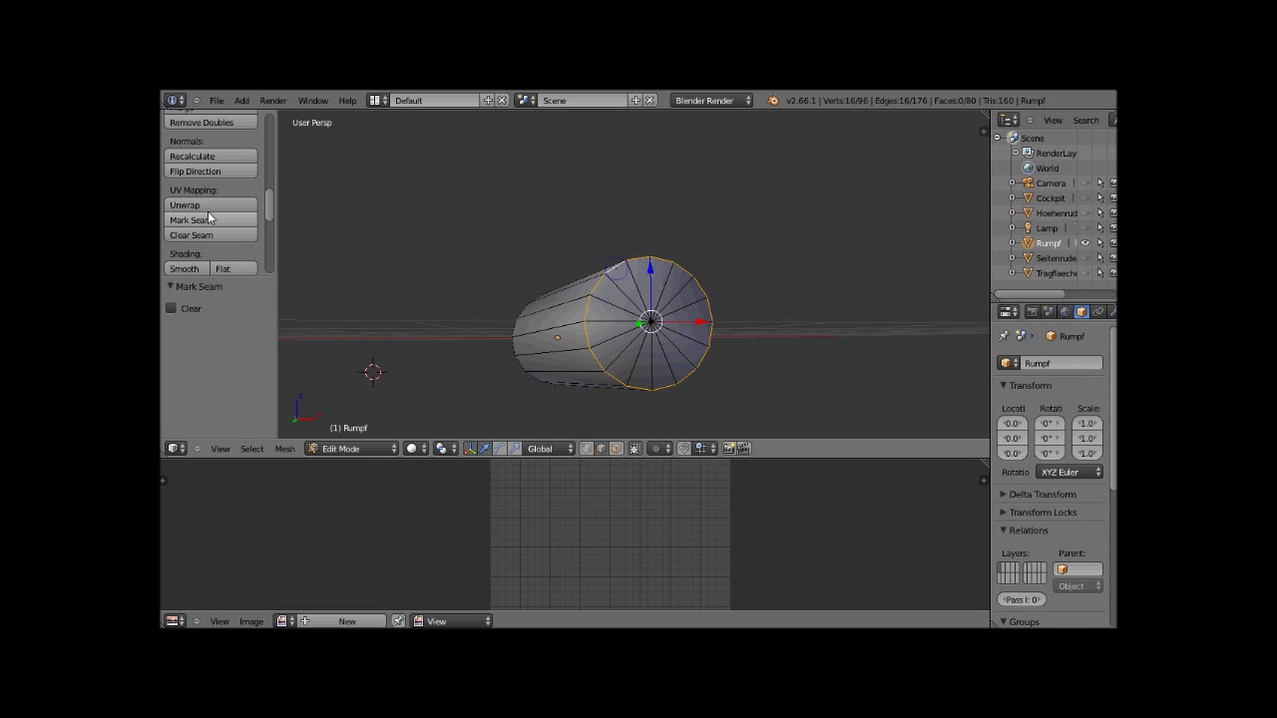
click(205, 219)
- Mark the three lengthwise edges from the front ring to the tail tip as a seam, then deselect all
mouse_move(491, 301)
middle_down()
mouse_move(541, 248)
mouse_move(629, 198)
mouse_move(640, 174)
mouse_move(641, 323)
mouse_move(662, 207)
mouse_move(779, 188)
mouse_move(792, 205)
mouse_move(729, 243)
mouse_move(716, 205)
middle_up()
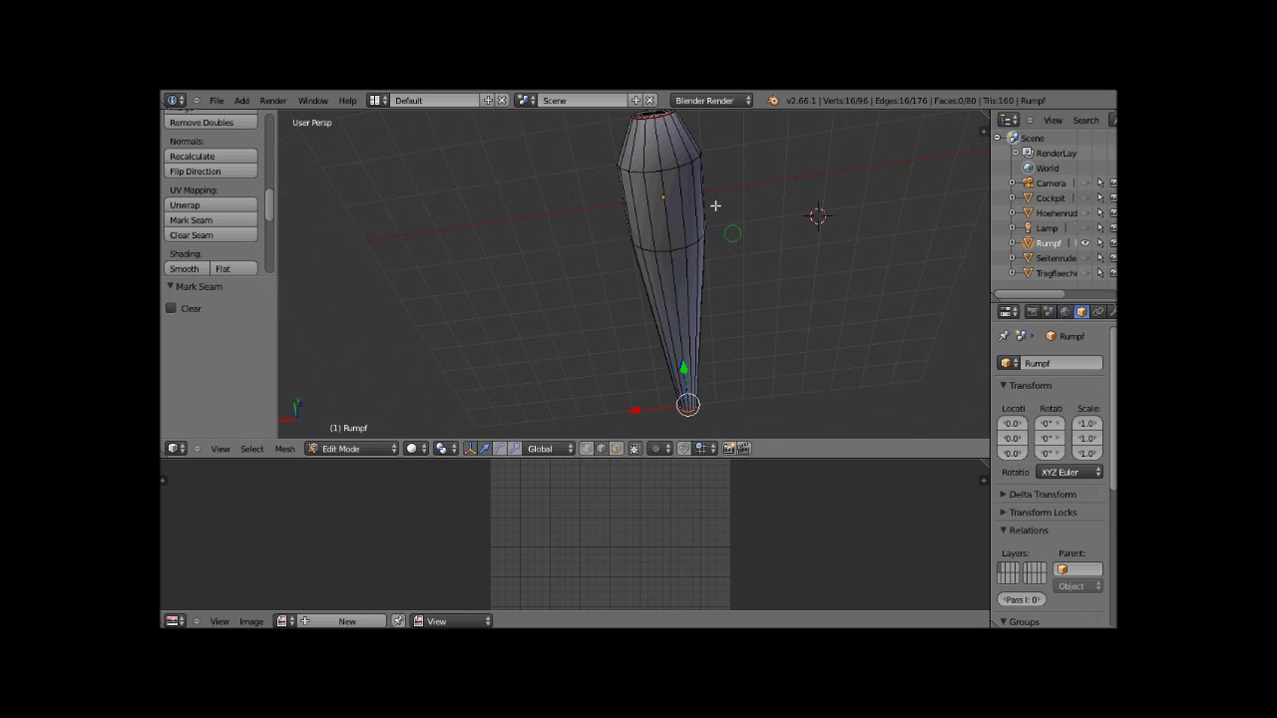
right_click(657, 143)
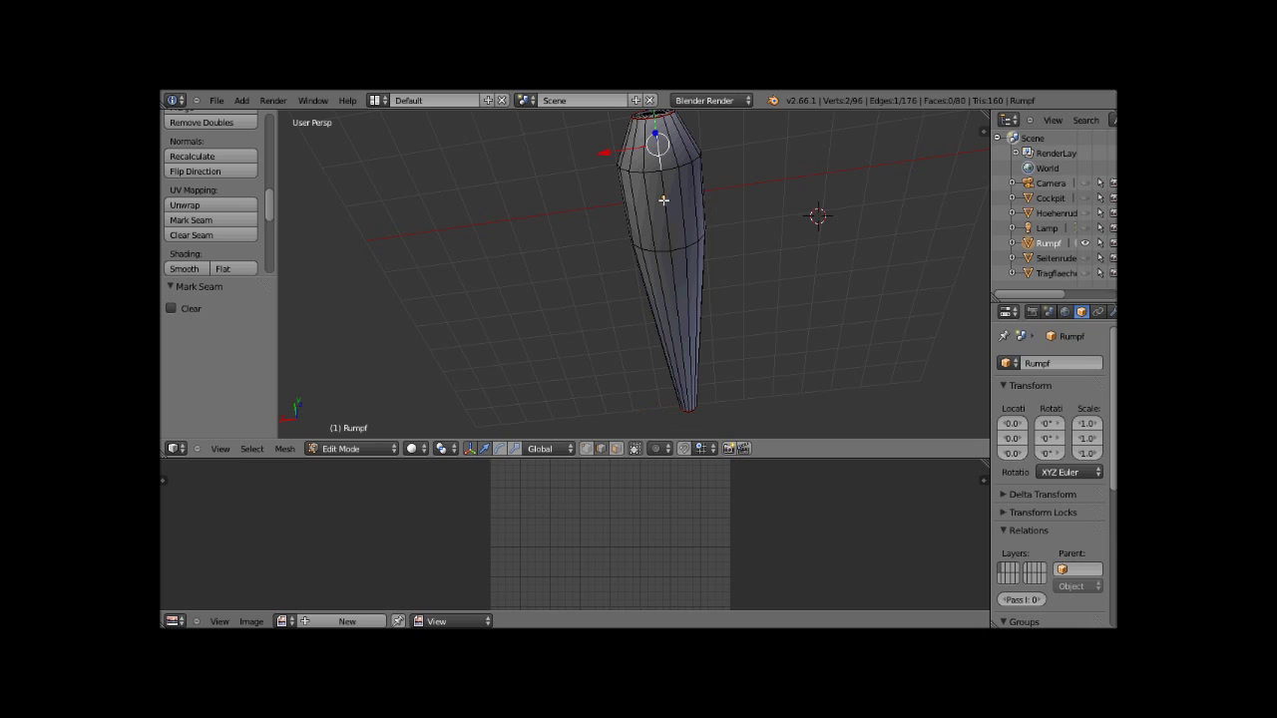
shift+right_click(668, 244)
shift+right_click(676, 295)
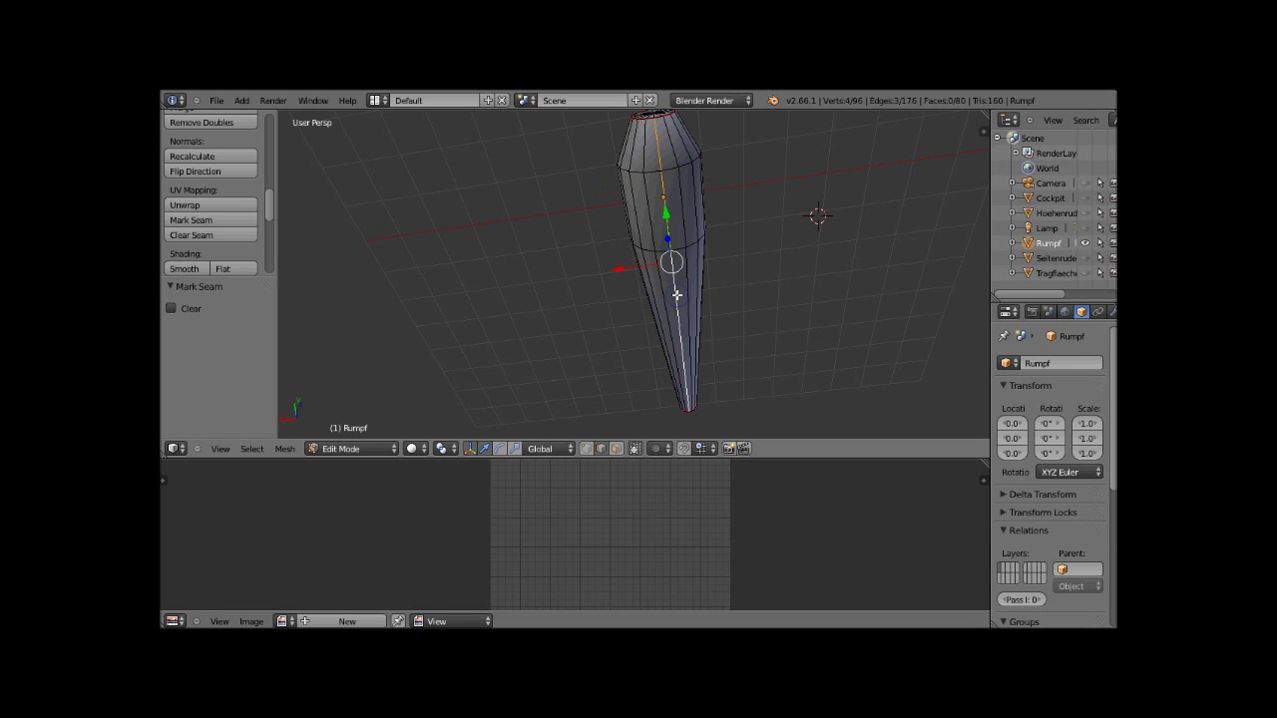
click(210, 221)
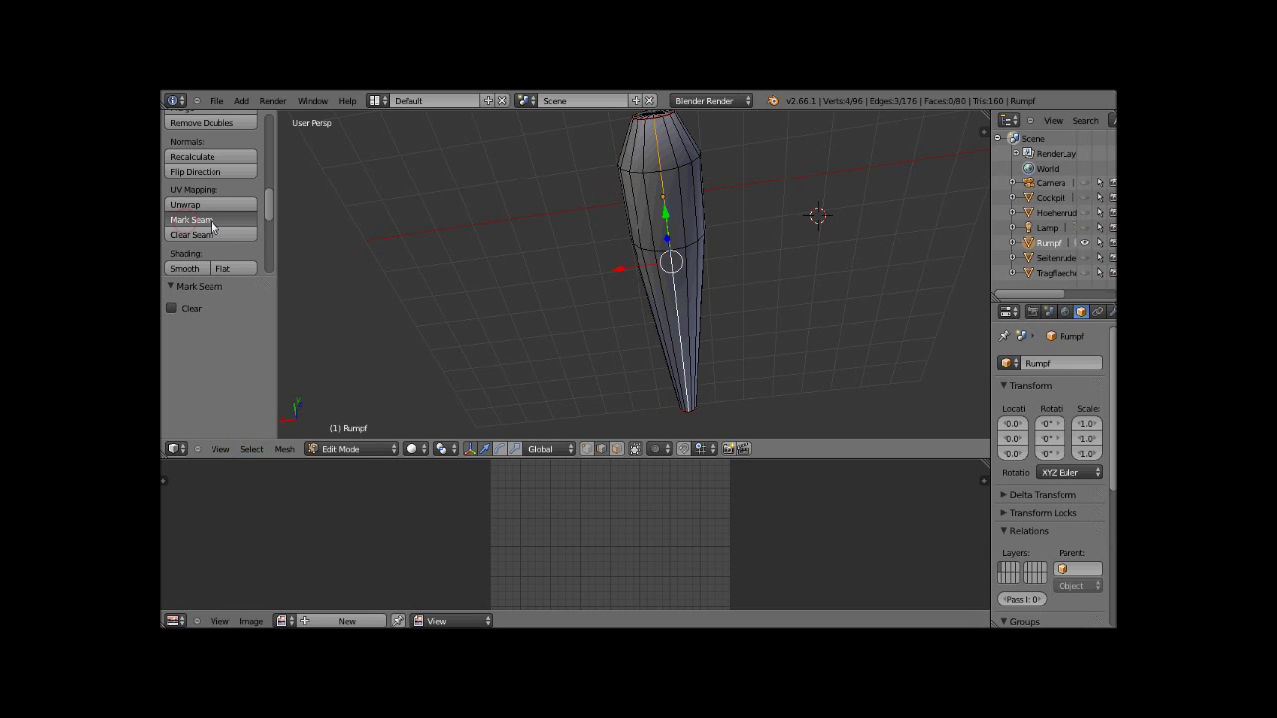
scroll(534, 227, down, 1)
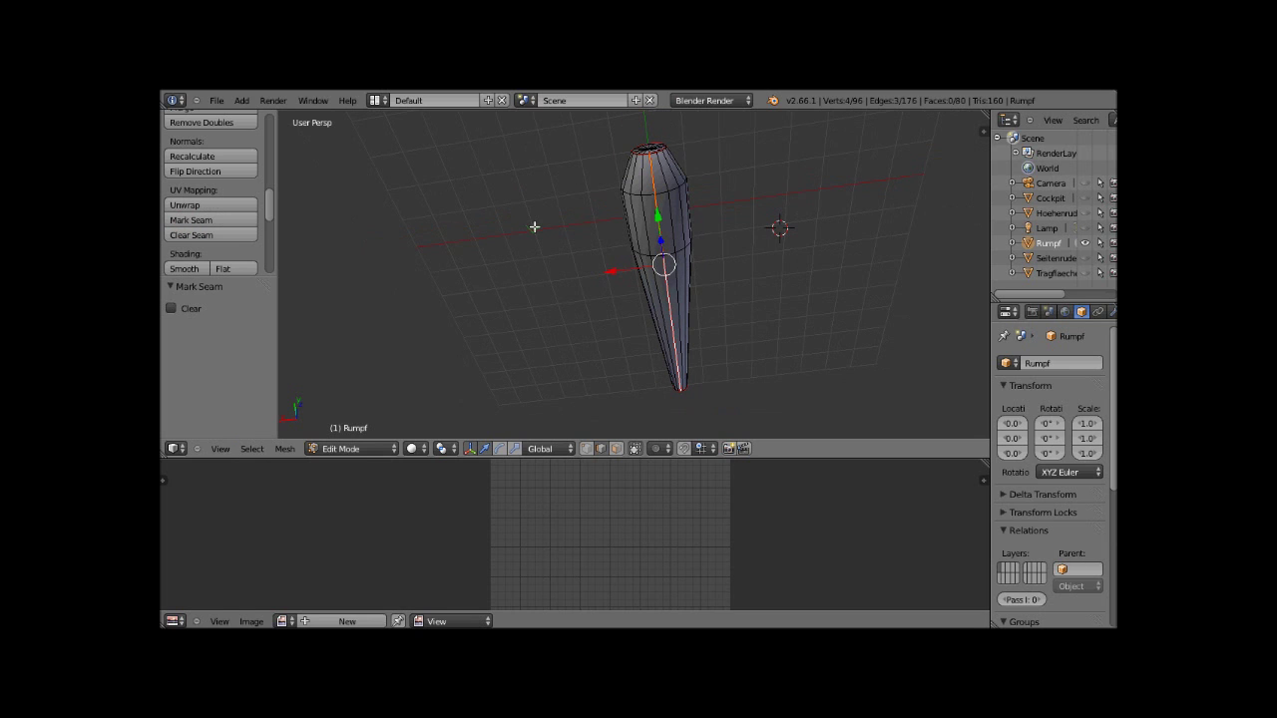
key(a)
mouse_move(556, 228)
middle_down()
mouse_move(703, 324)
mouse_move(538, 313)
mouse_move(701, 281)
mouse_move(685, 397)
mouse_move(715, 388)
middle_up()
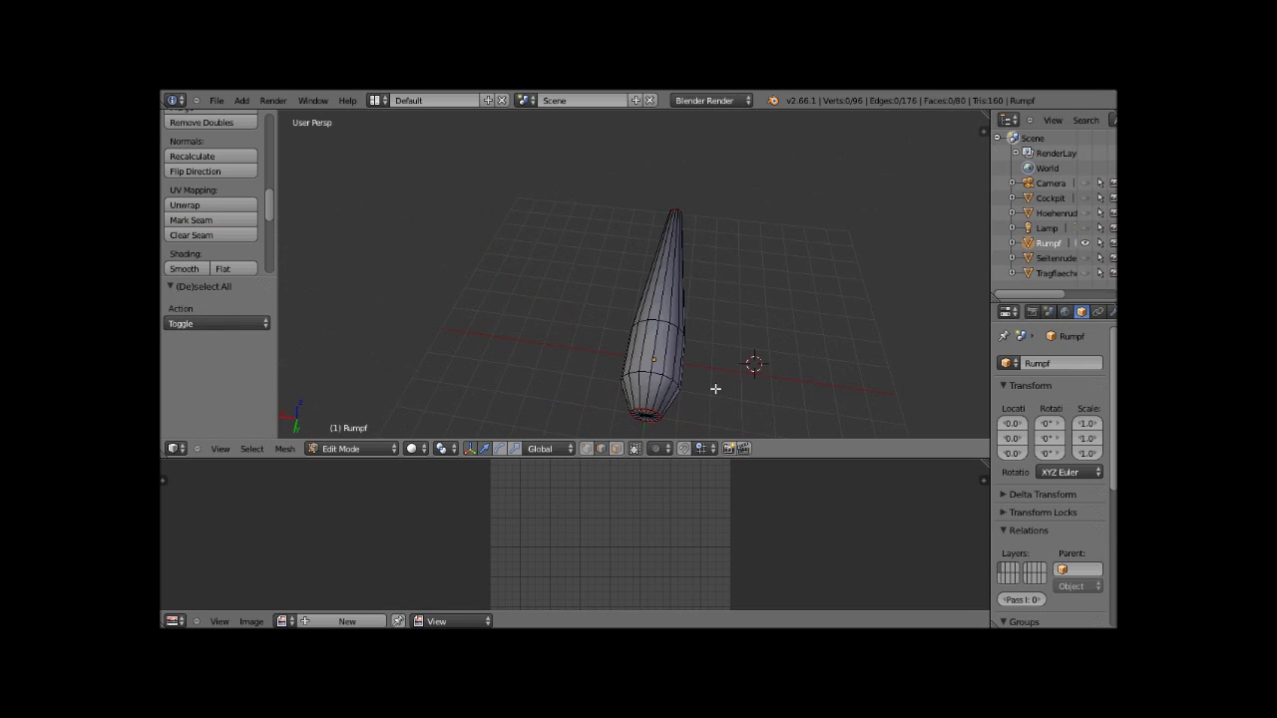
- Select all of the Rumpf mesh, run Unwrap, and zoom the enlarged UV editor onto the two cap islands
key(a)
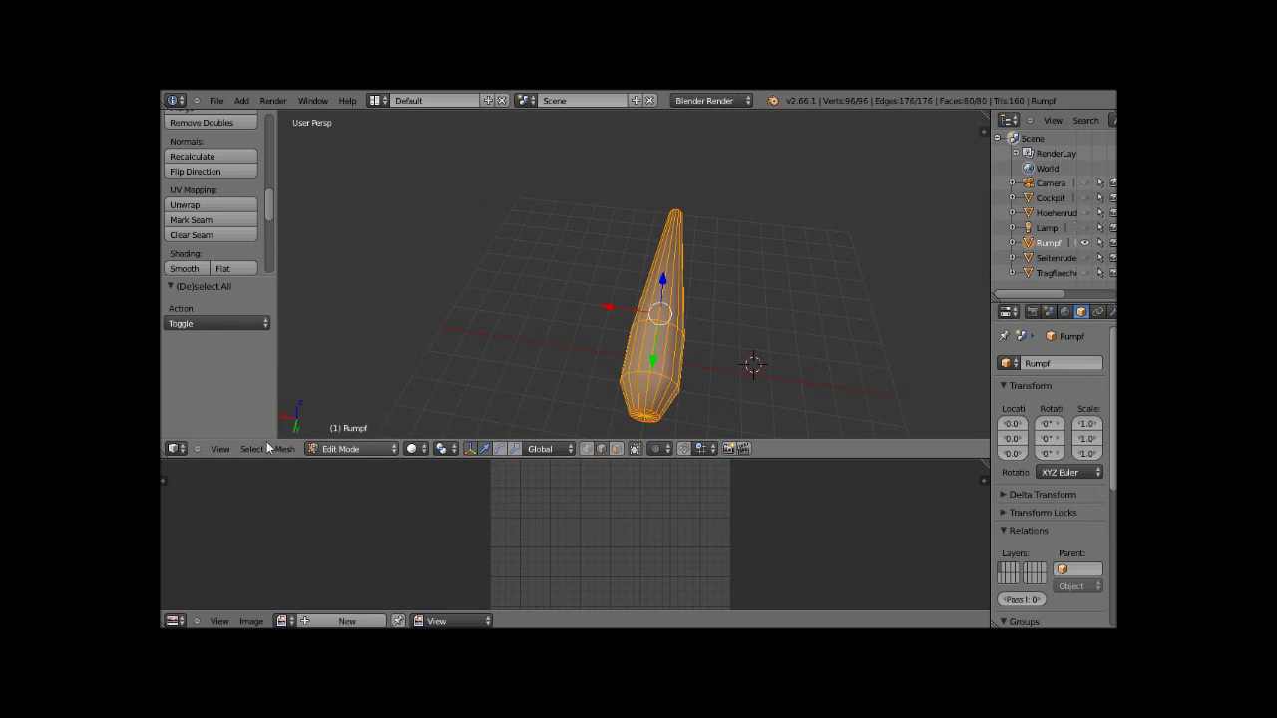
click(212, 206)
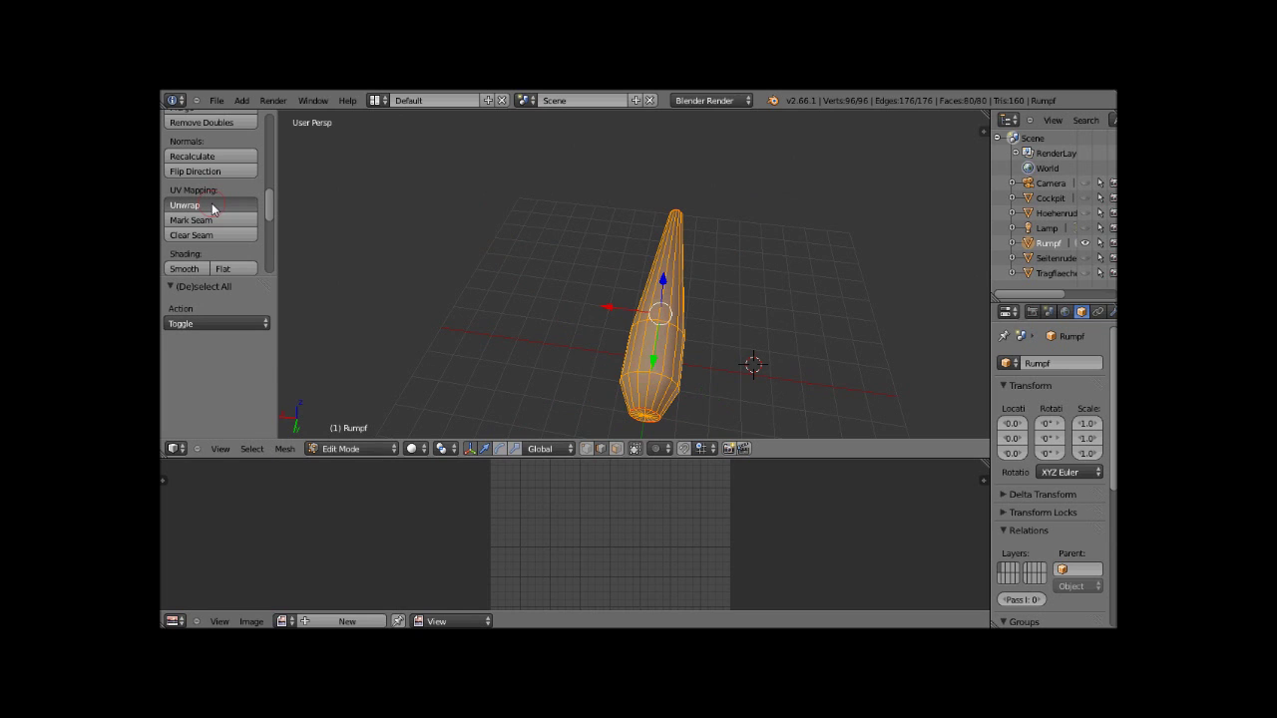
click(220, 206)
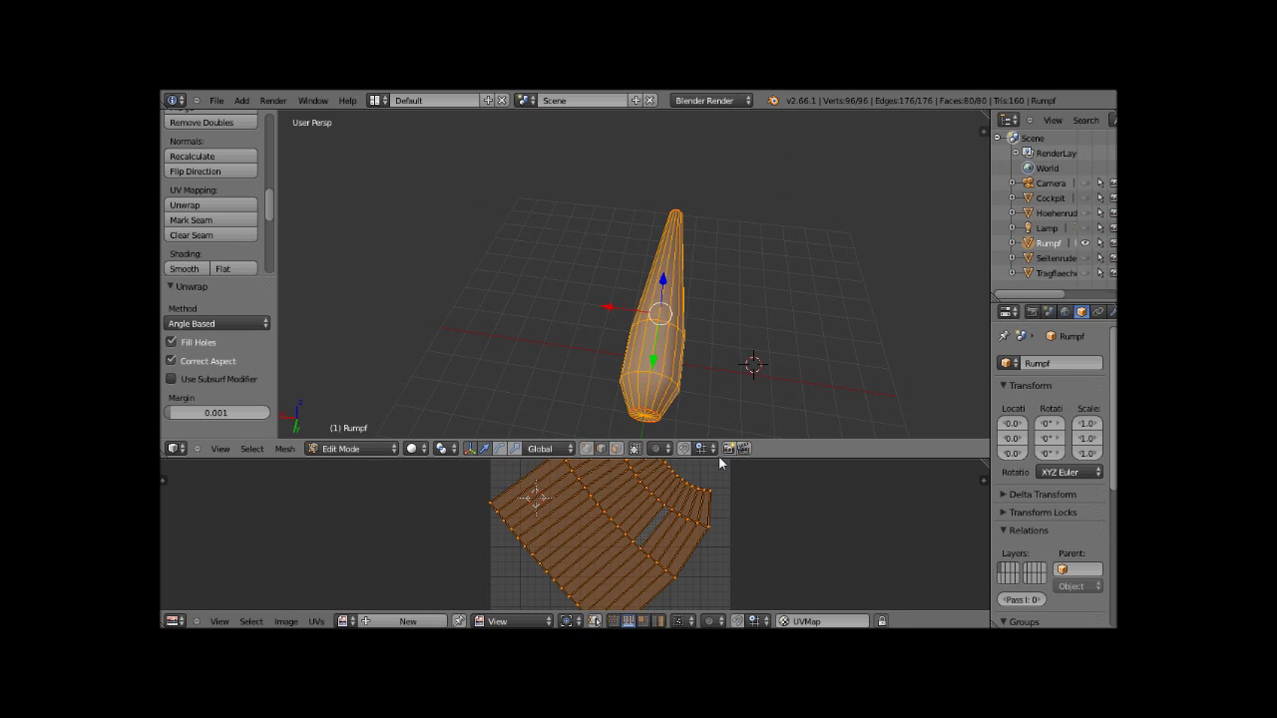
mouse_move(719, 458)
mouse_down()
mouse_move(712, 376)
mouse_move(648, 227)
mouse_up()
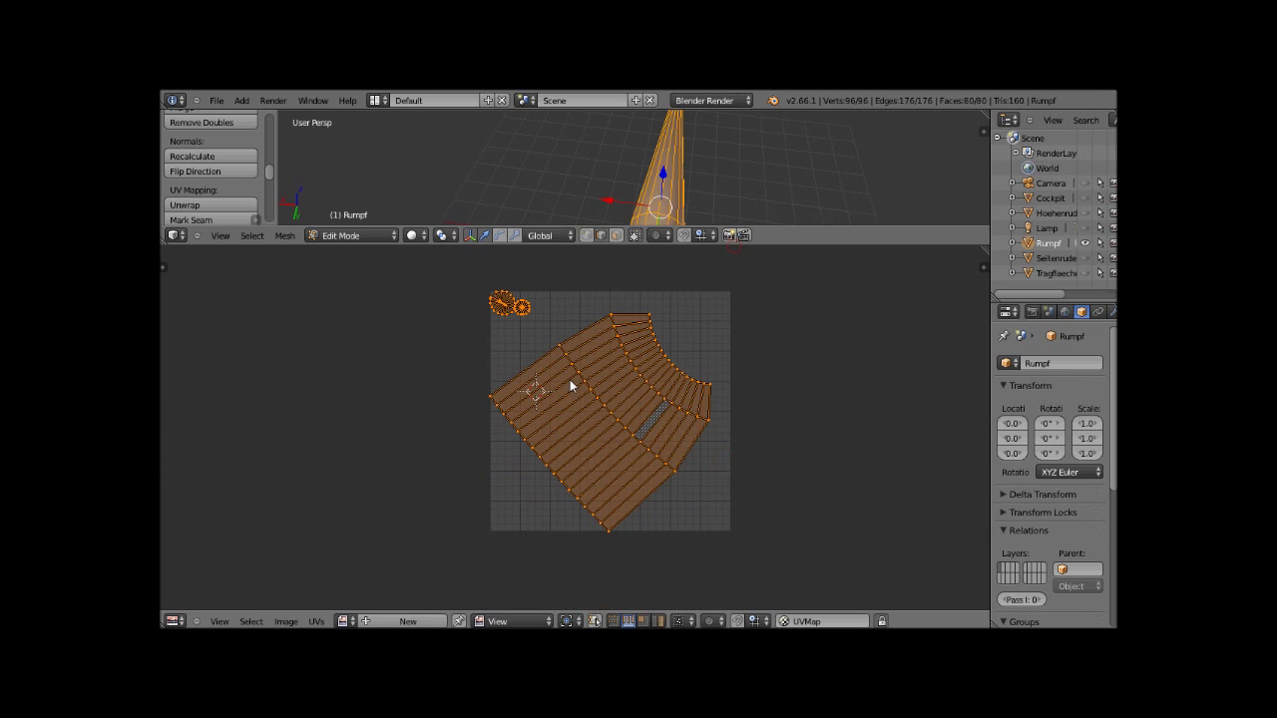
scroll(491, 362, up, 2)
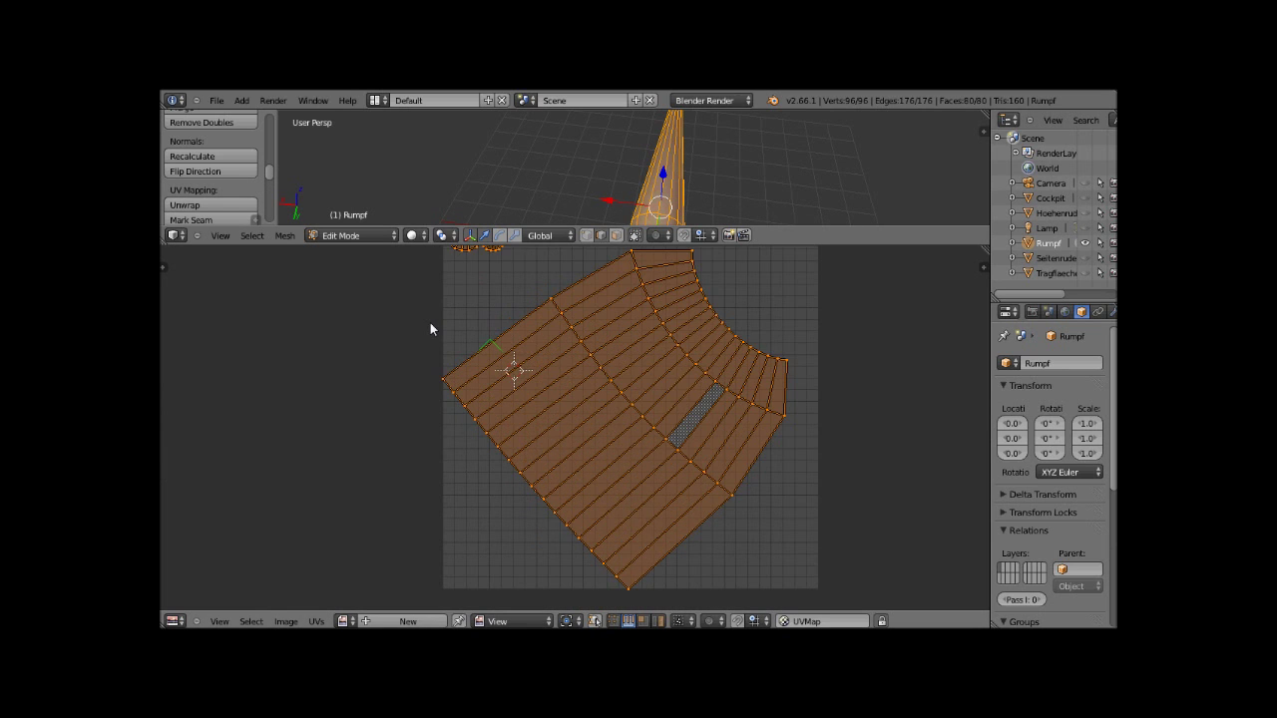
middle_drag(431, 325, 502, 398)
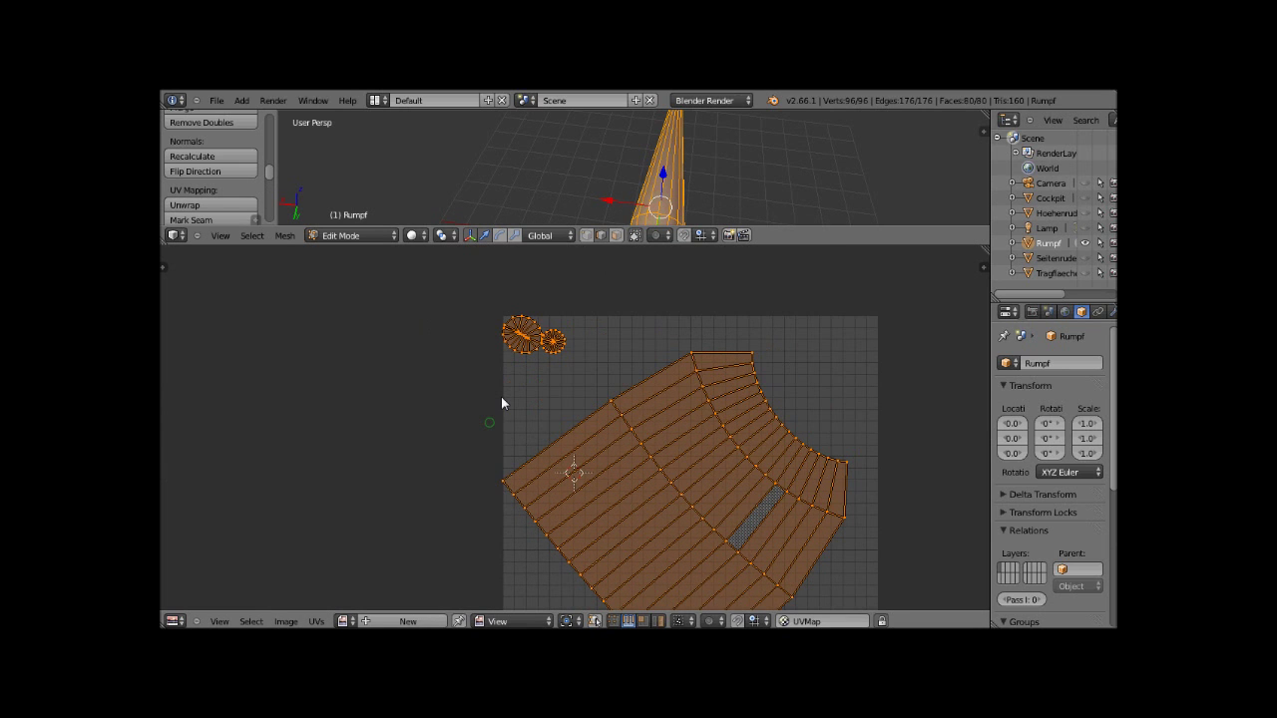
scroll(501, 396, up, 3)
middle_drag(496, 353, 638, 420)
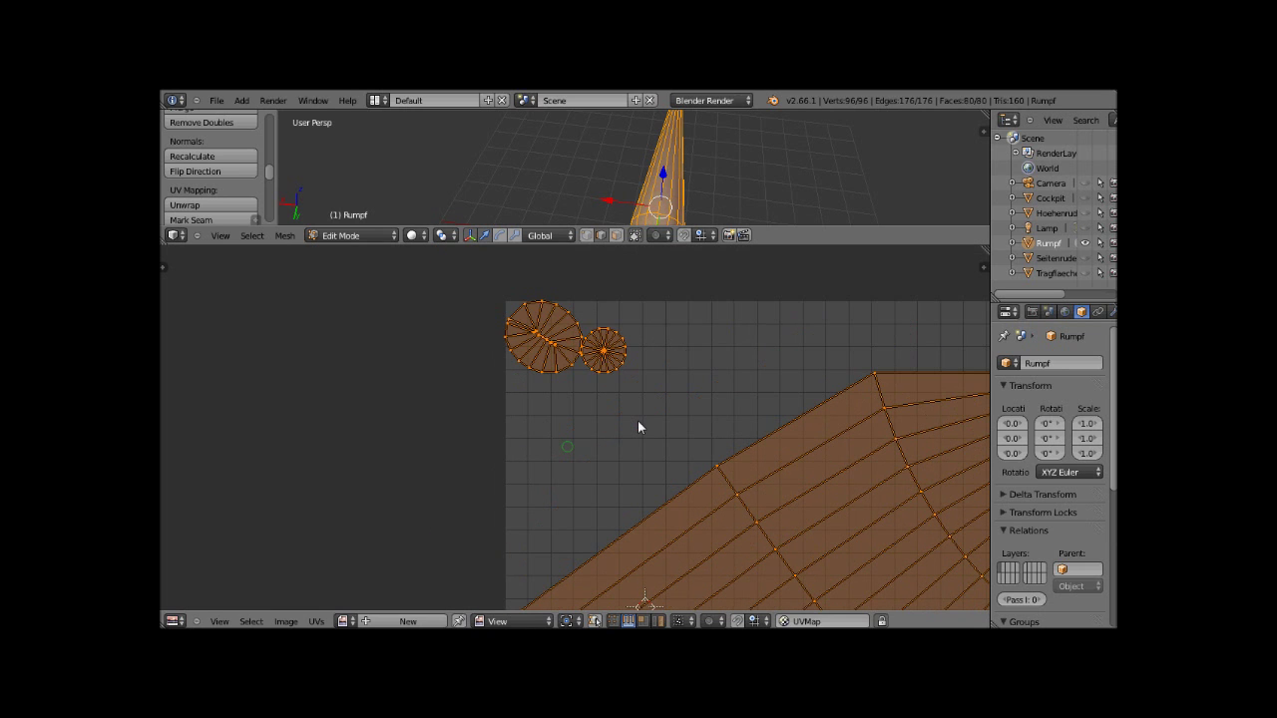
scroll(637, 420, up, 1)
- Box-select the small round cap island and move it right, away from the larger cap island
key(a)
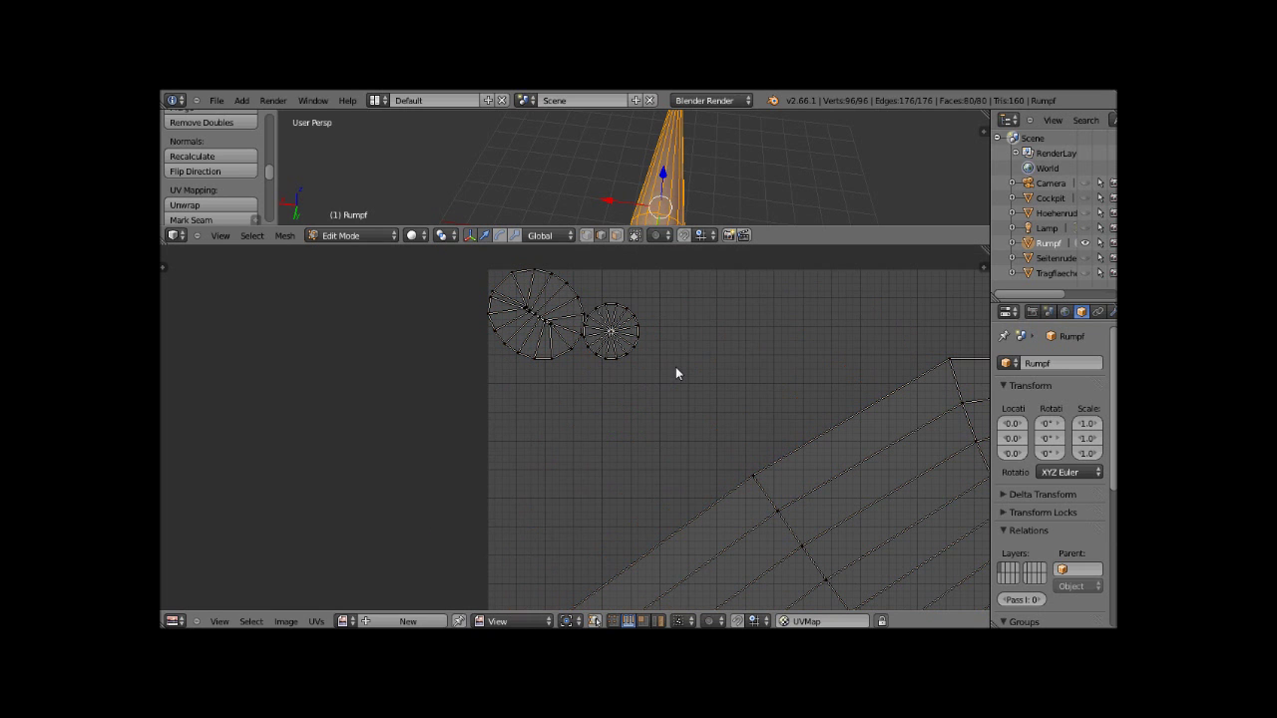
key(b)
drag(684, 384, 584, 277)
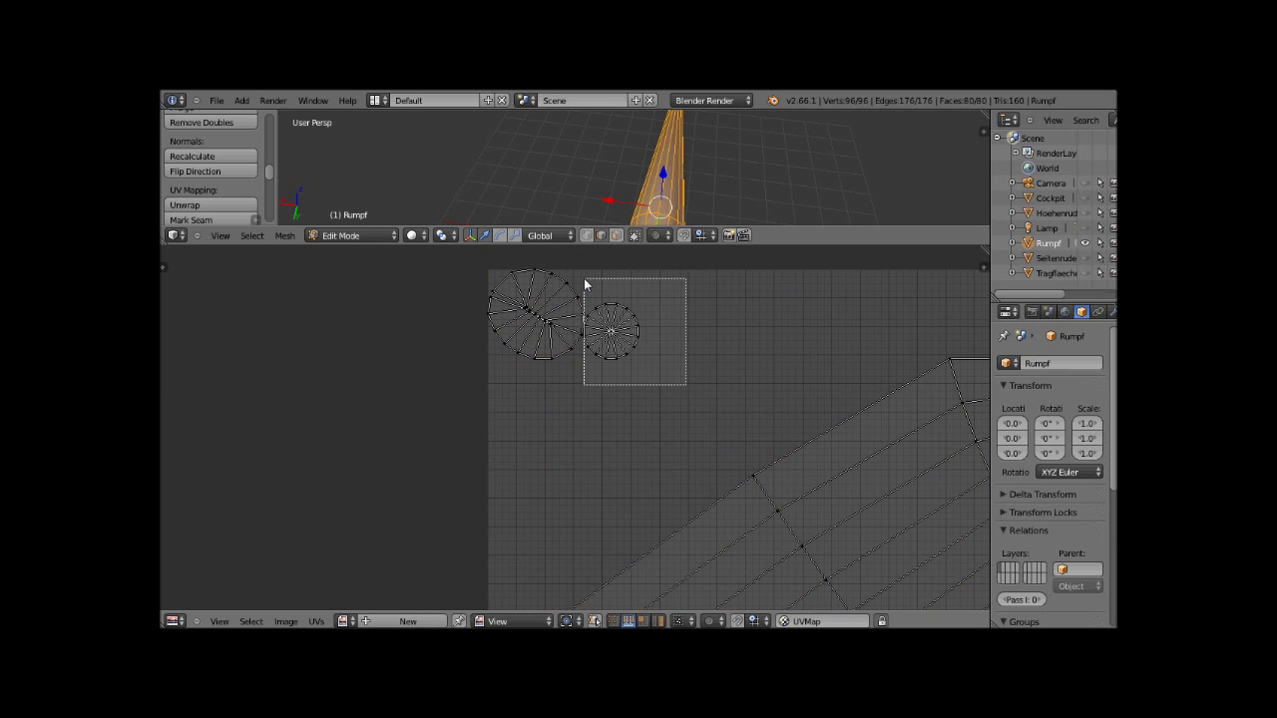
mouse_move(595, 378)
ctrl+middle_down()
mouse_move(619, 410)
mouse_move(613, 377)
mouse_move(623, 411)
mouse_move(609, 438)
ctrl+middle_up()
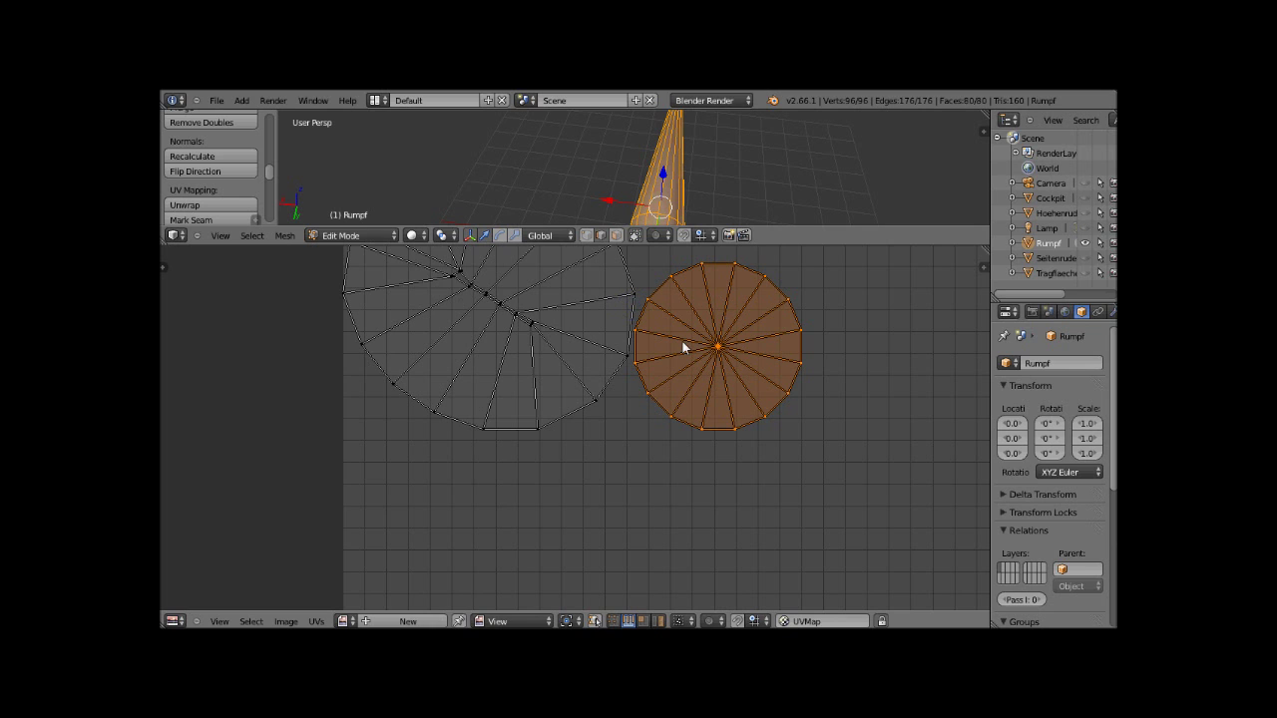
key(g)
click(486, 377)
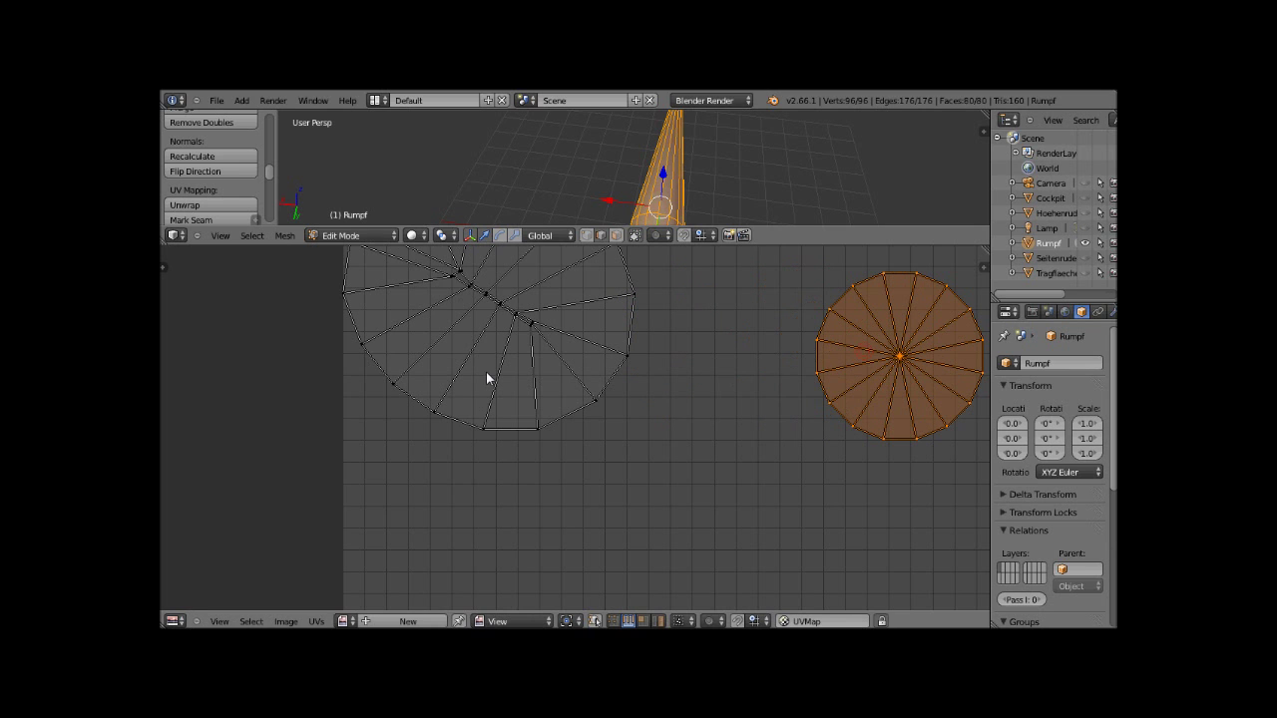
scroll(486, 375, up, 1)
mouse_move(486, 374)
middle_down()
mouse_move(564, 440)
mouse_move(584, 481)
middle_up()
scroll(583, 481, up, 1)
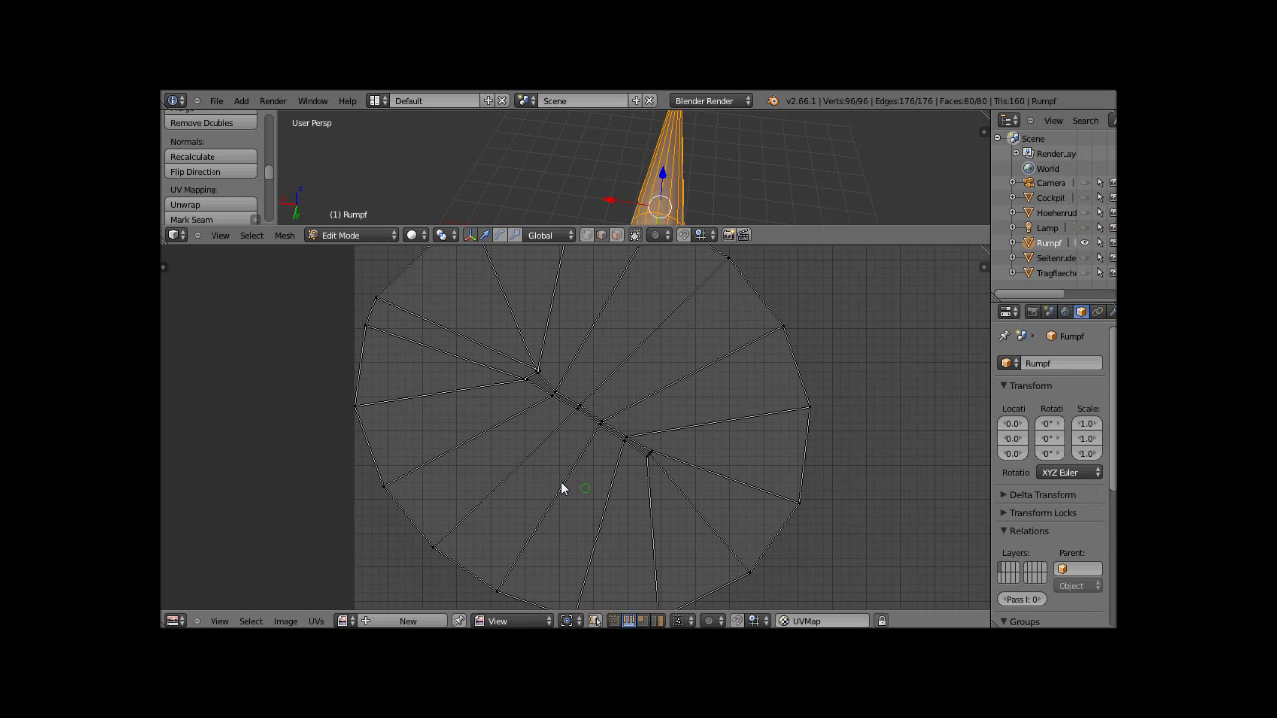
scroll(561, 489, up, 3)
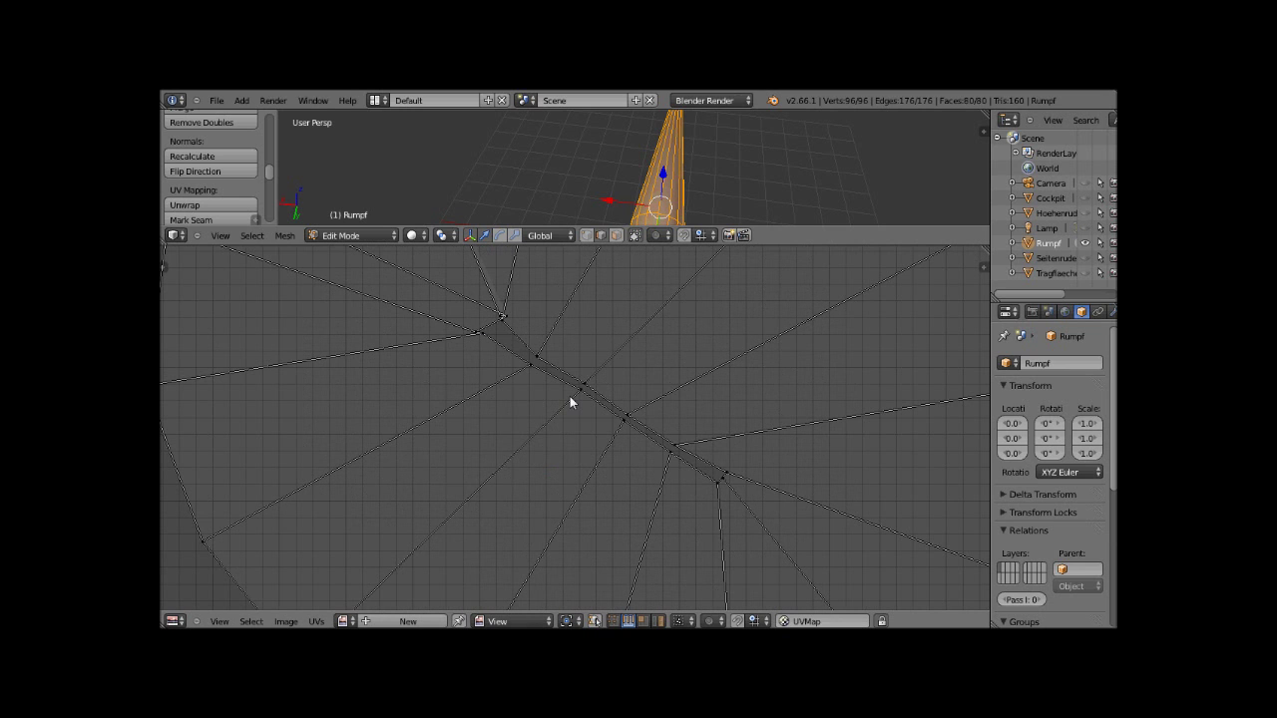
- Switch to UV vertex selection and reposition the two inner vertices right of centre
click(614, 619)
right_click(501, 319)
key(g)
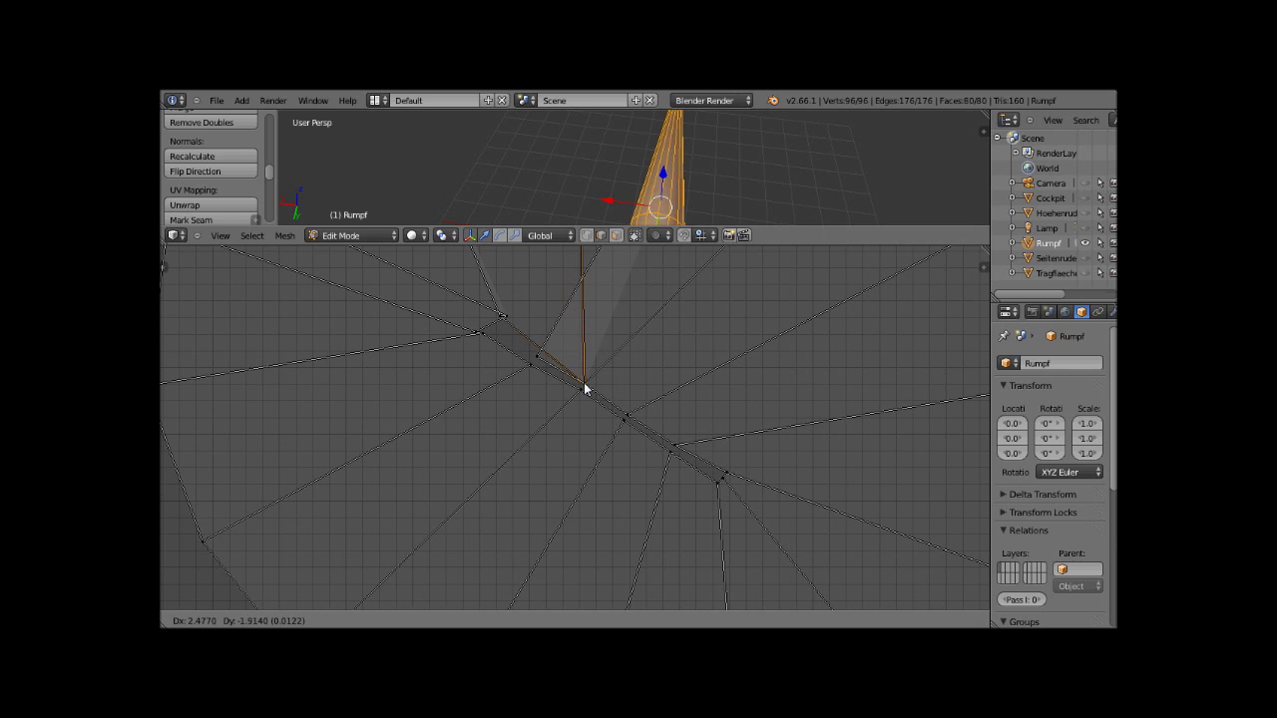
click(580, 385)
right_click(503, 318)
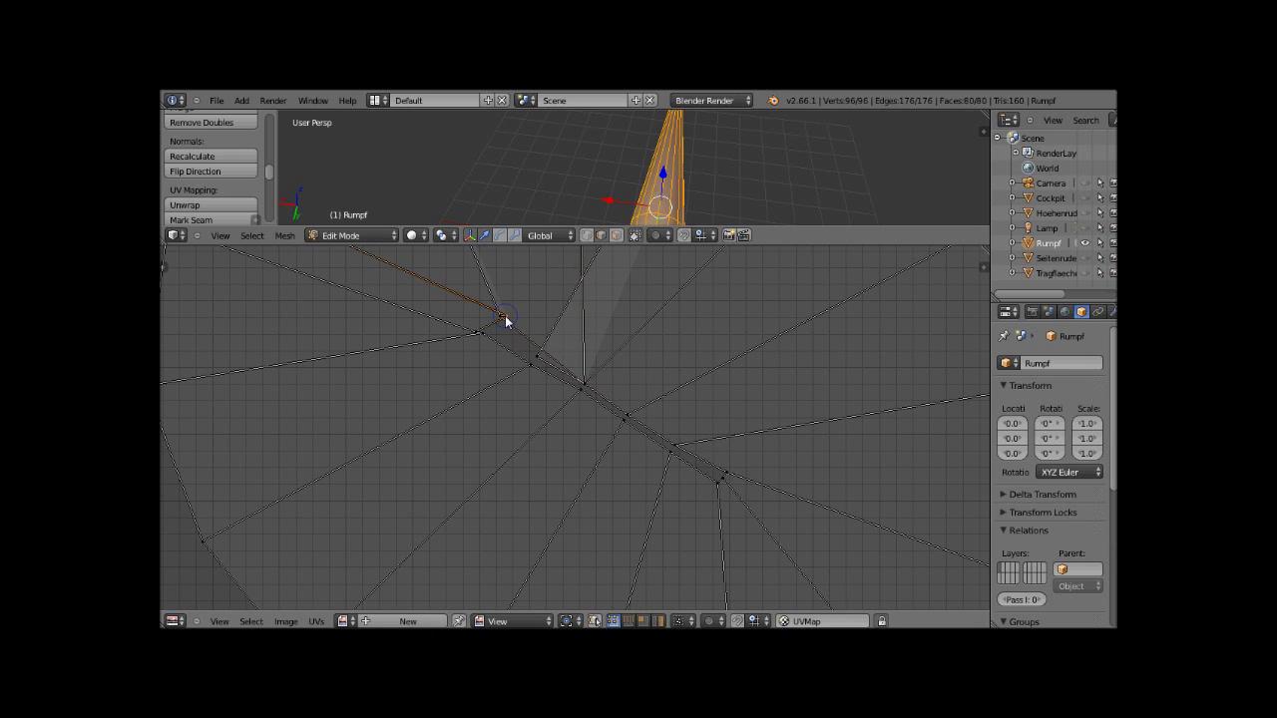
key(g)
click(586, 391)
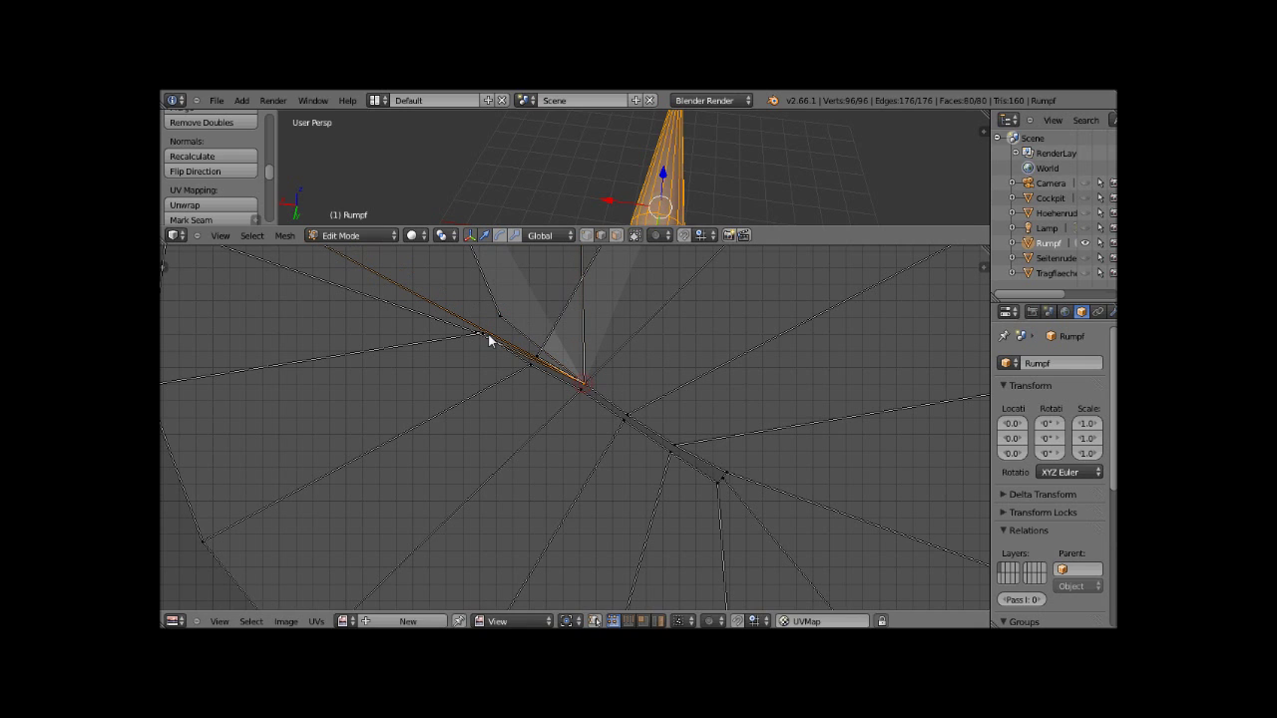
scroll(512, 268, up, 1)
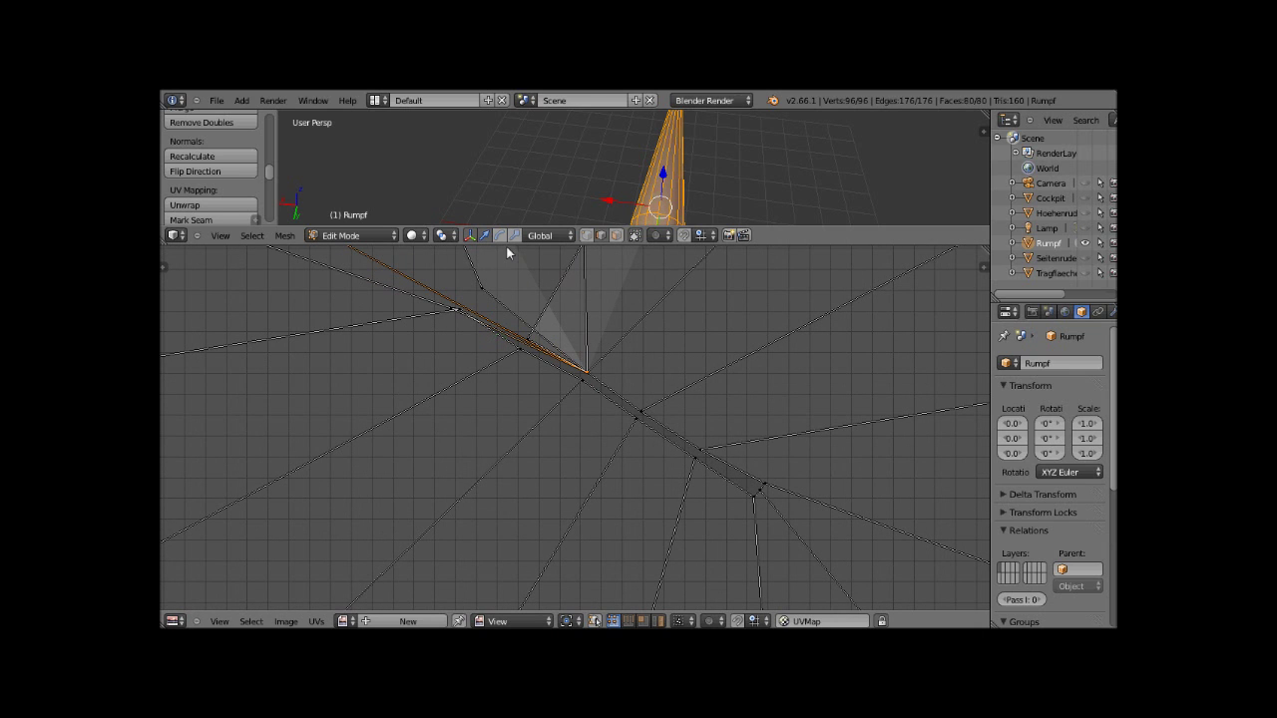
mouse_move(506, 246)
mouse_down()
mouse_move(532, 191)
mouse_move(514, 149)
mouse_up()
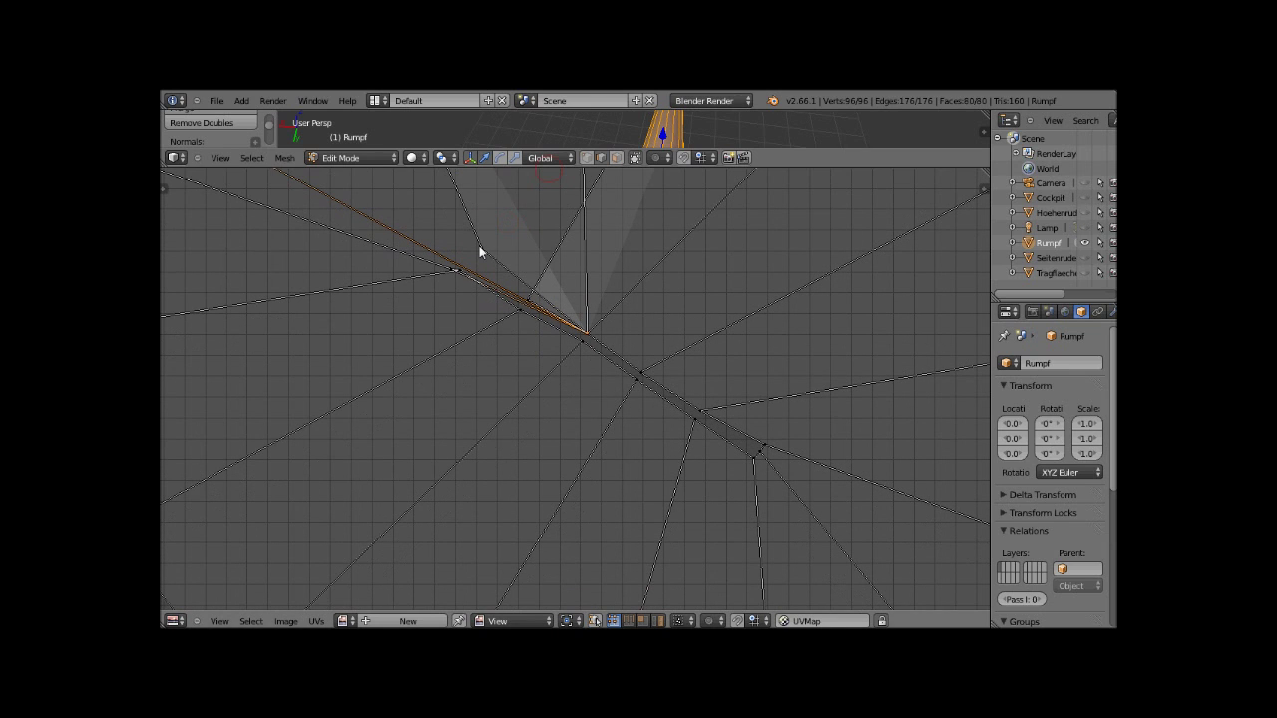
- Bring the upper-left inner vertices onto the cap island's centre point
right_click(479, 251)
key(g)
click(587, 338)
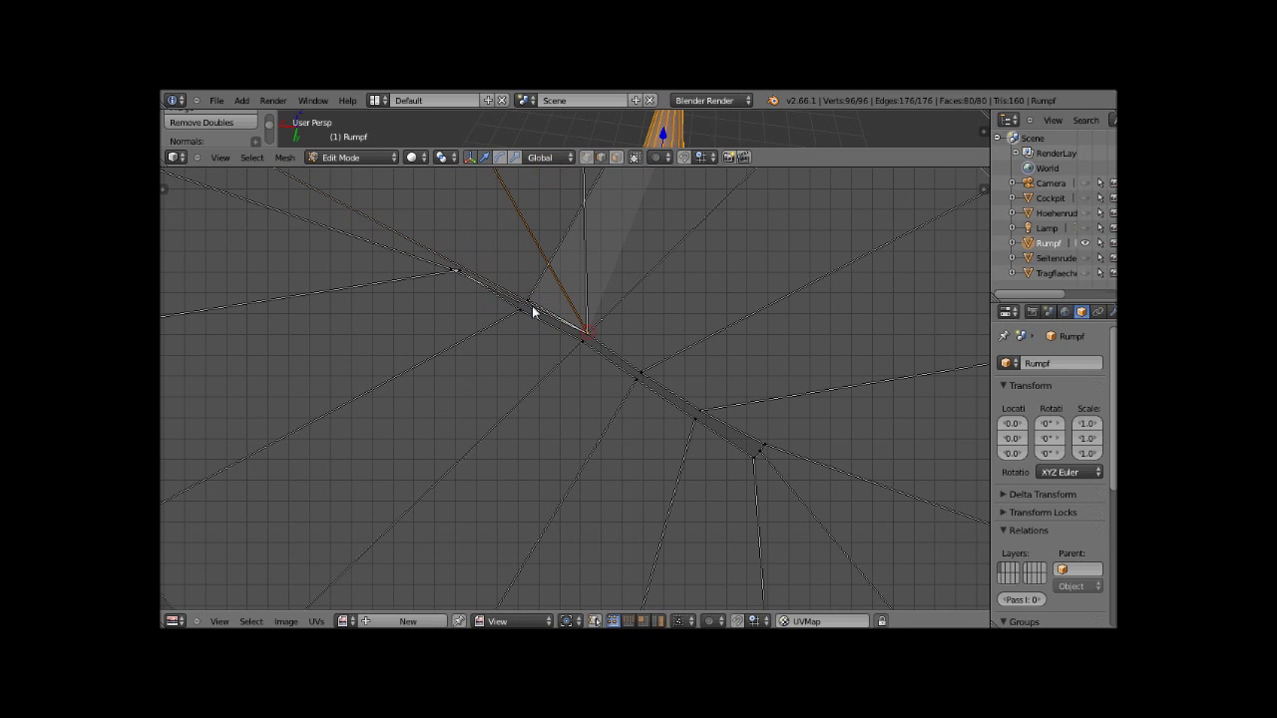
key(g)
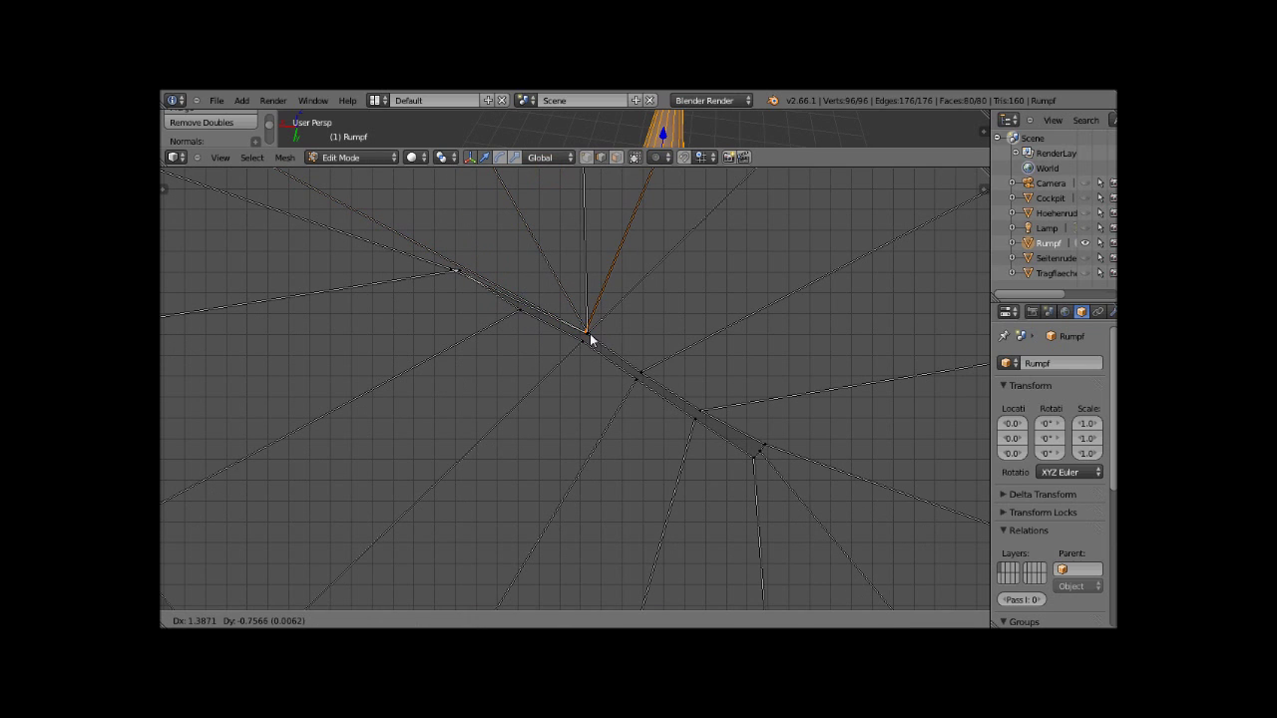
click(592, 340)
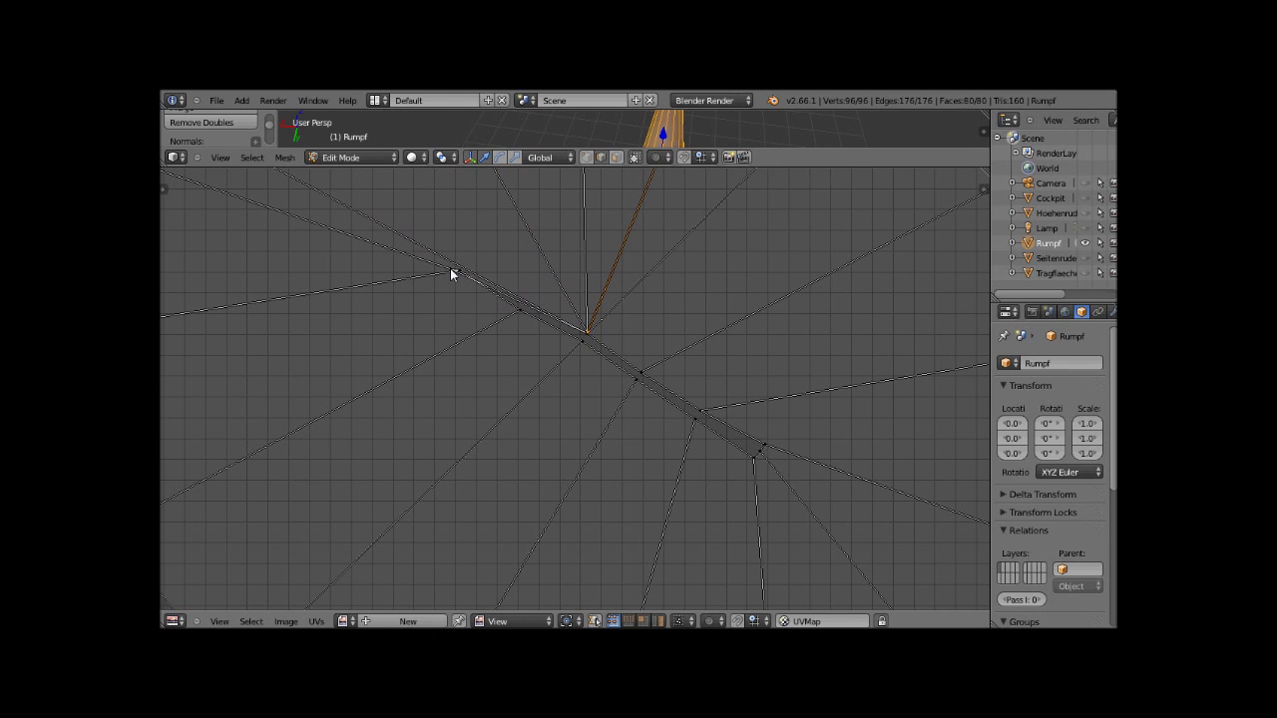
mouse_move(450, 268)
mouse_down()
mouse_move(590, 325)
mouse_move(589, 339)
mouse_up()
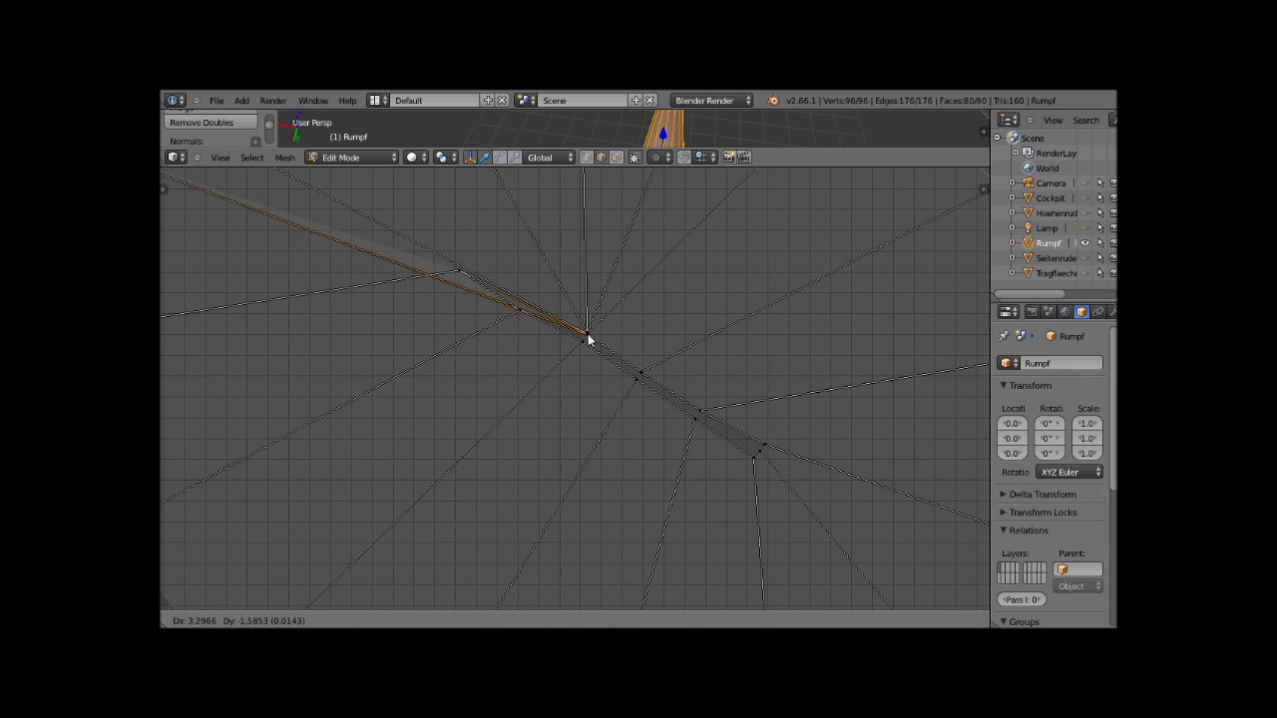
click(589, 340)
click(461, 270)
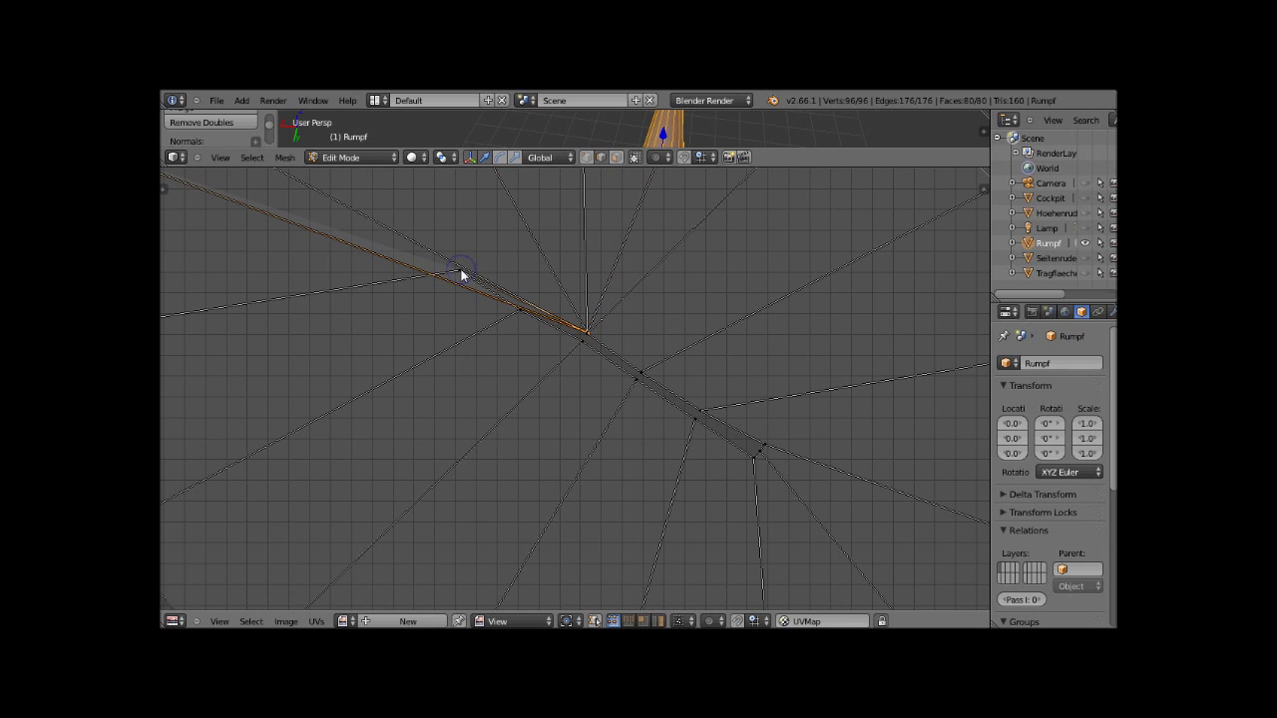
key(g)
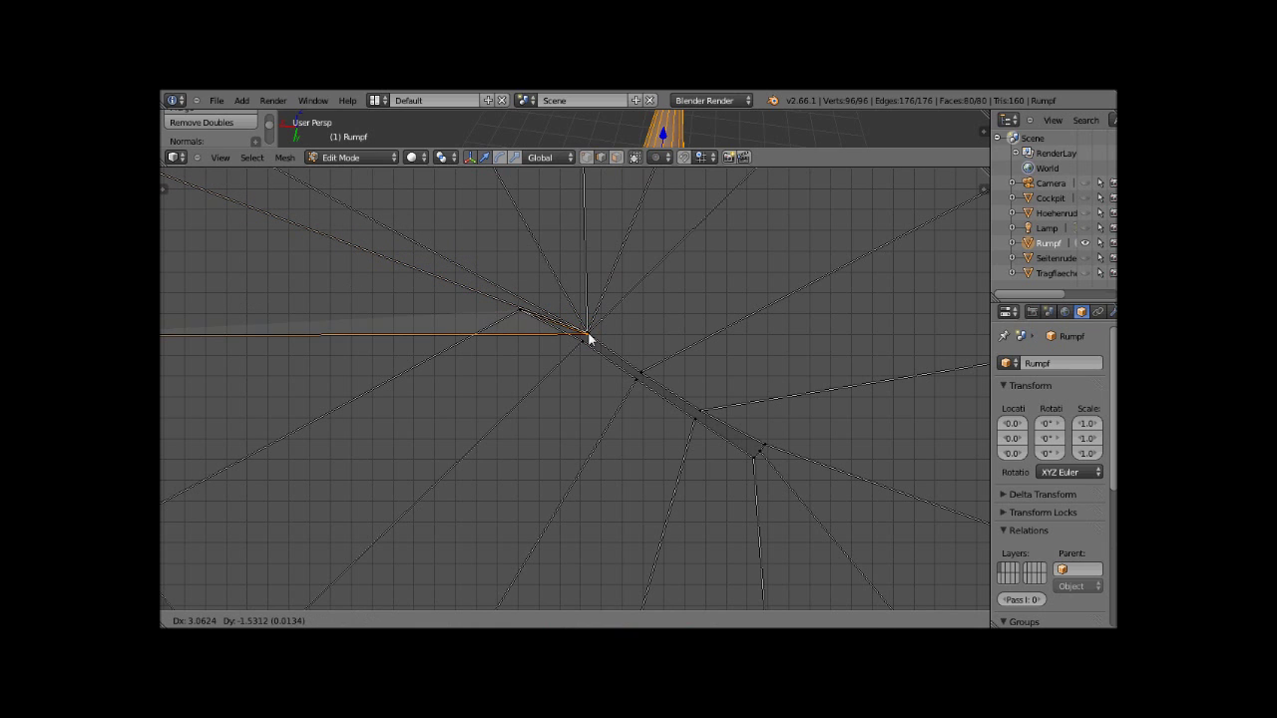
click(589, 339)
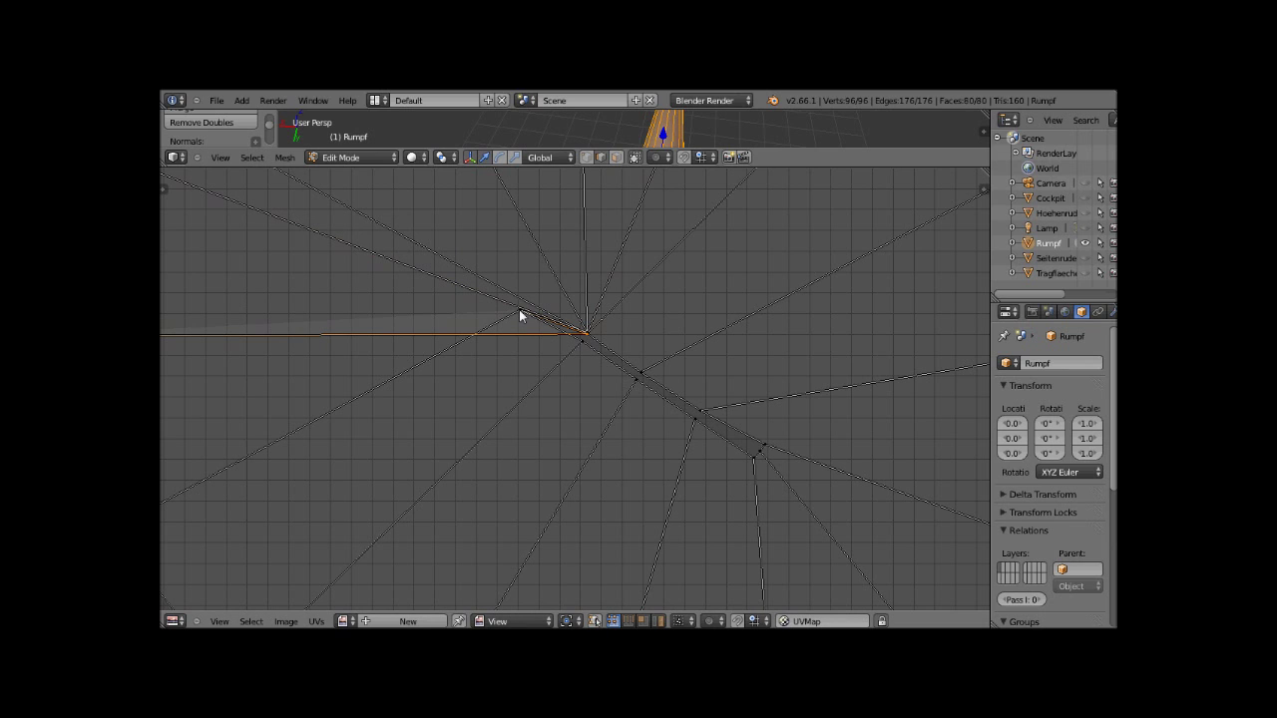
- Move the down-left and neighbouring inner vertices onto the centre vertex
right_click(520, 312)
key(g)
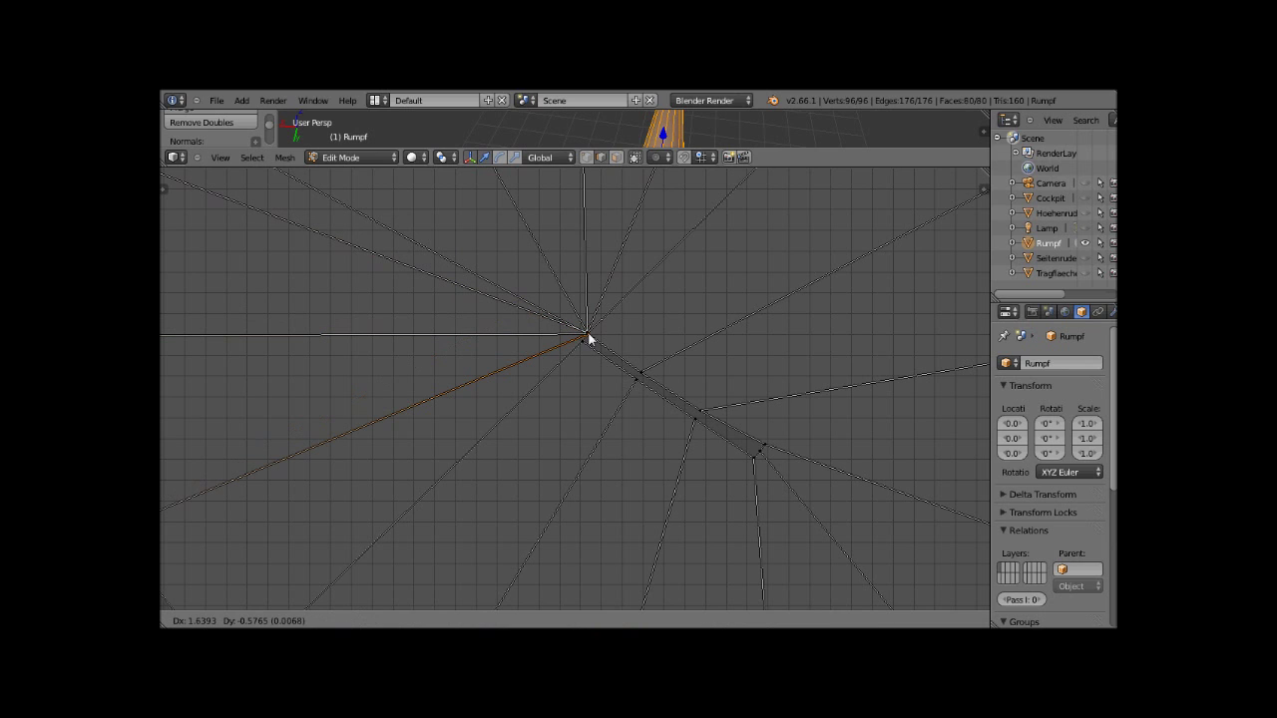
right_click(586, 343)
key(g)
click(588, 335)
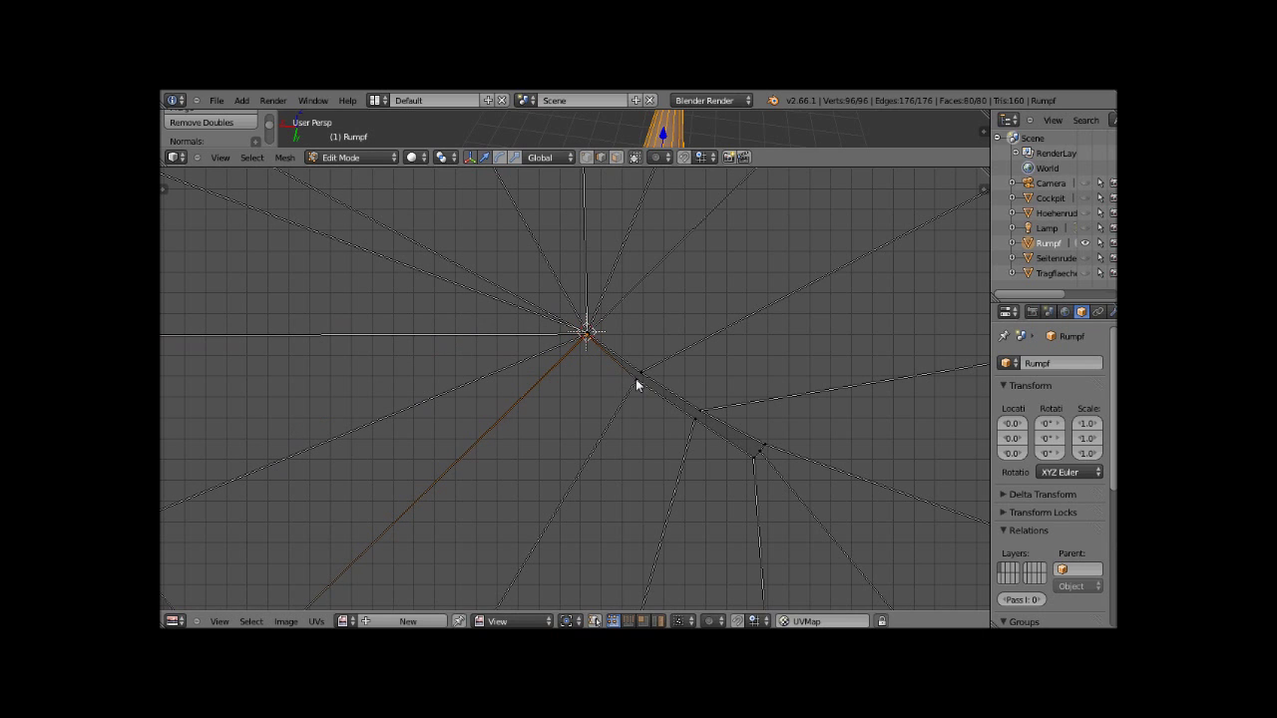
key(g)
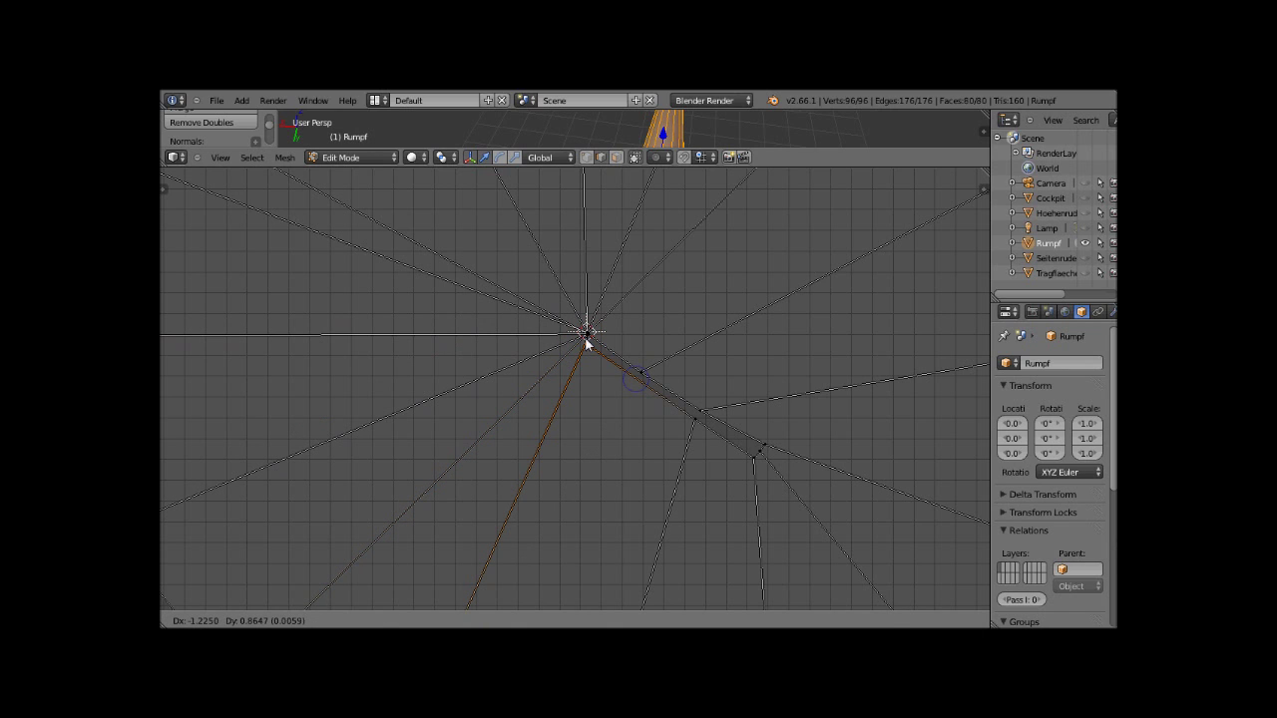
click(587, 333)
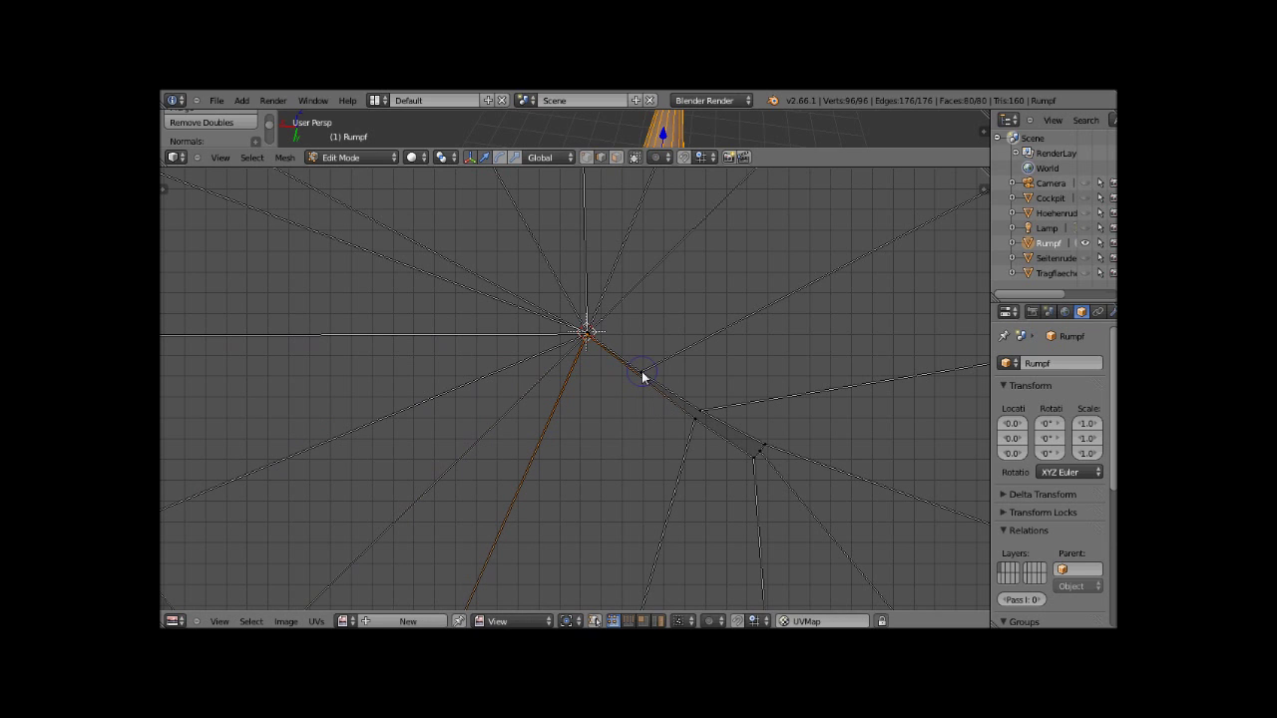
right_click(642, 375)
key(g)
click(597, 343)
key(g)
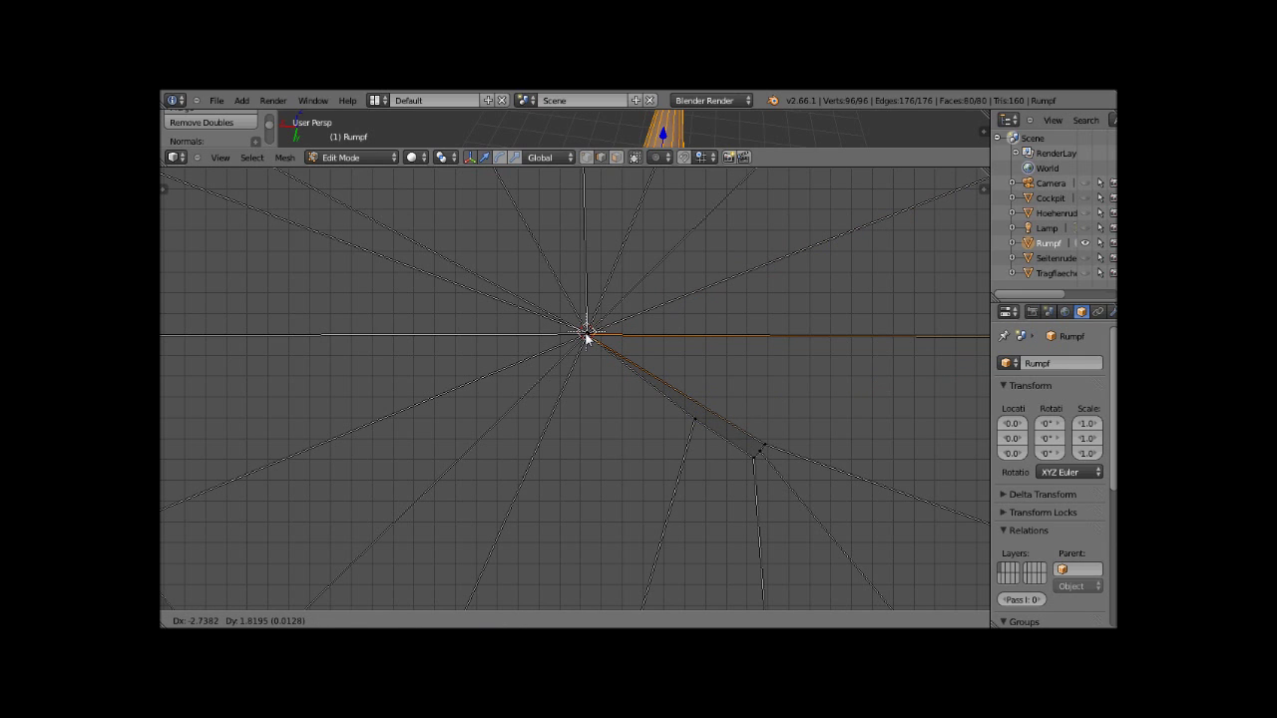
click(591, 345)
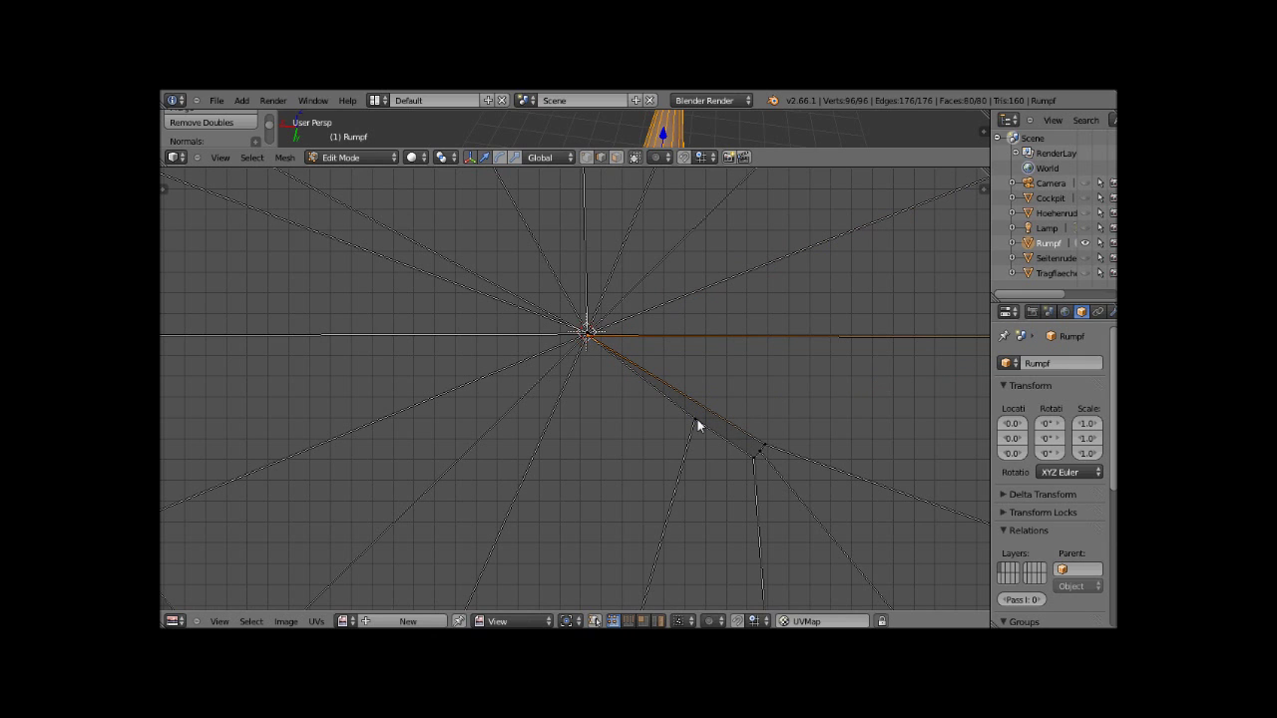
- Drag the last lower-right stray vertices into the centre, completing the round fan
mouse_move(697, 426)
right_down()
mouse_move(627, 407)
mouse_move(588, 339)
right_up()
key(Escape)
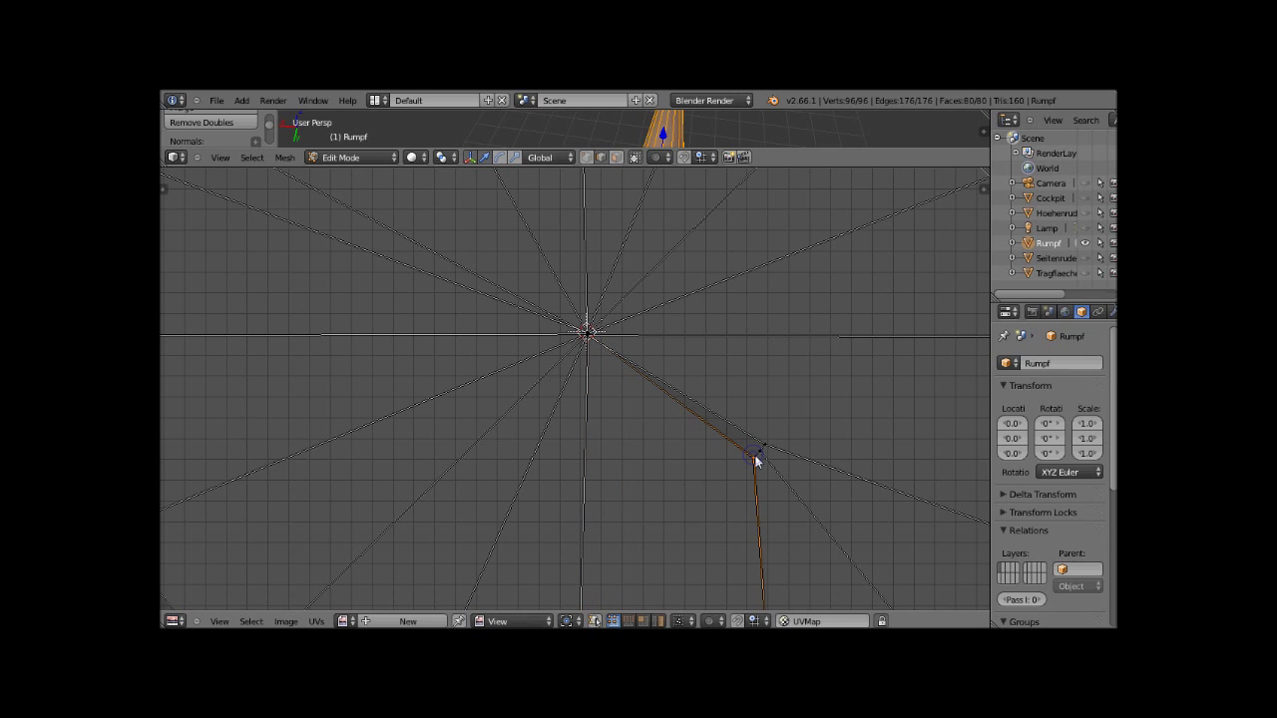
right_drag(755, 457, 589, 340)
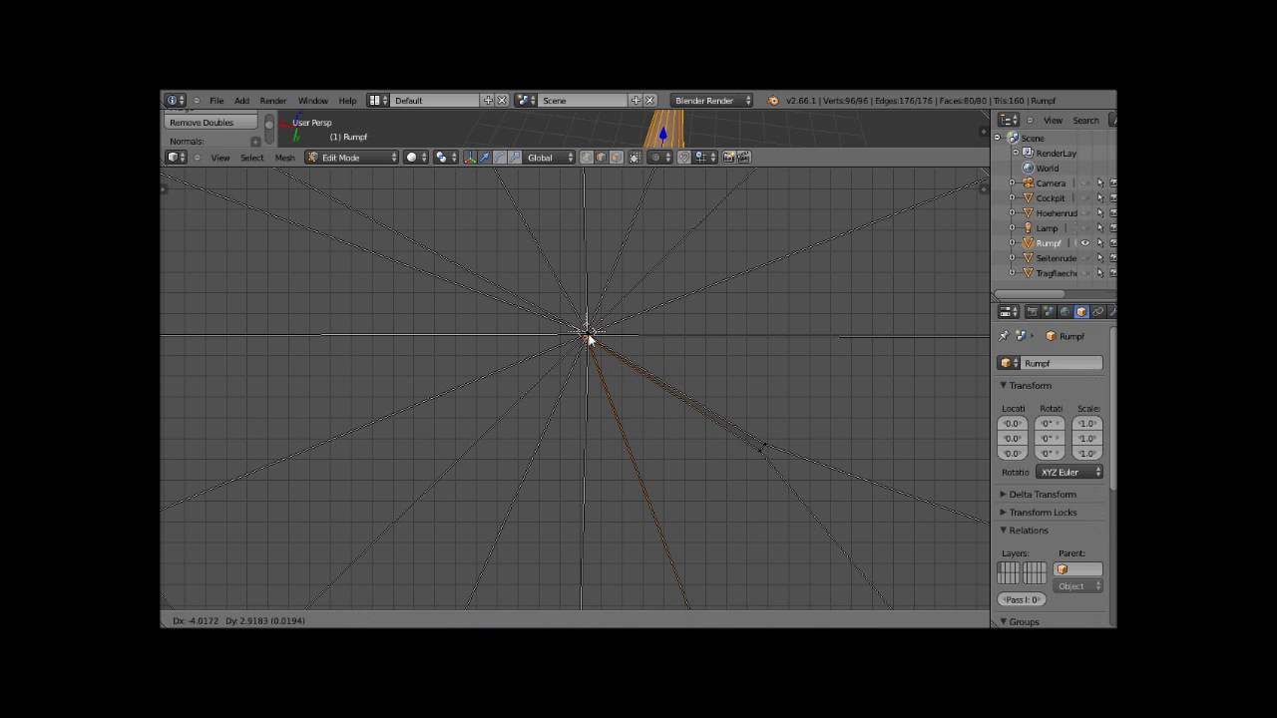
key(Escape)
right_drag(771, 454, 581, 340)
click(582, 341)
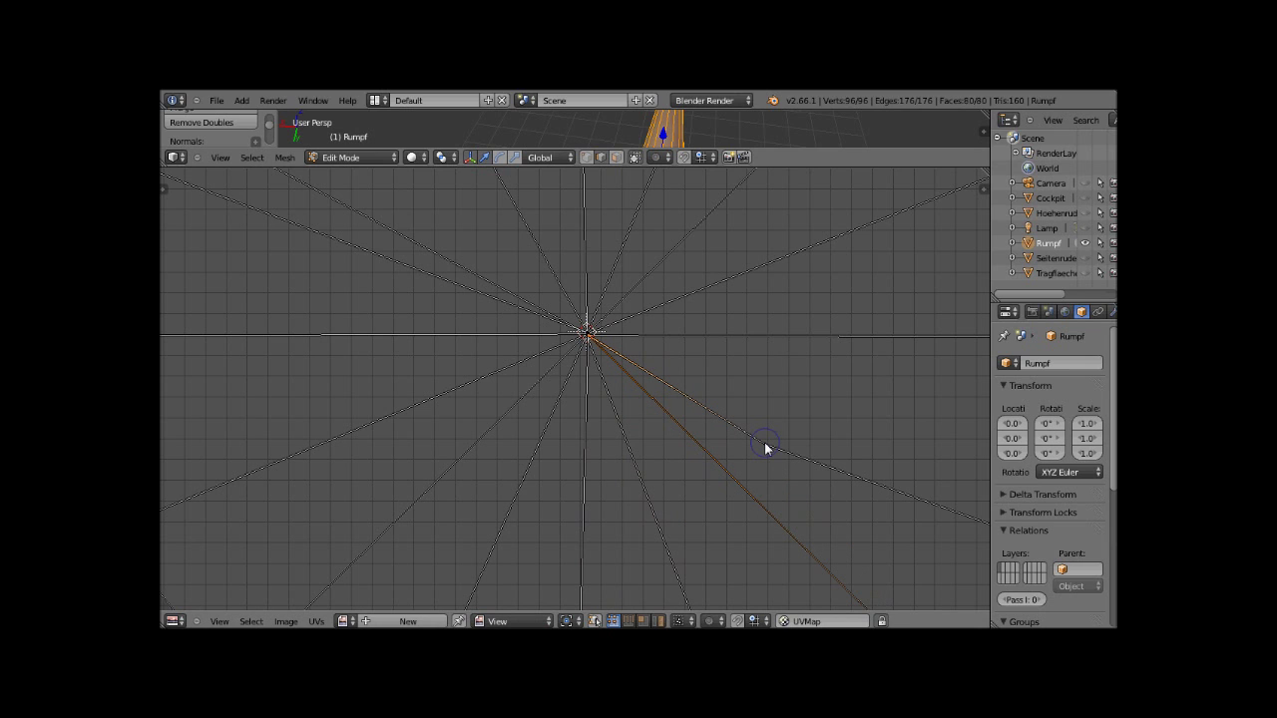
mouse_move(765, 448)
right_down()
mouse_move(629, 380)
mouse_move(589, 337)
right_up()
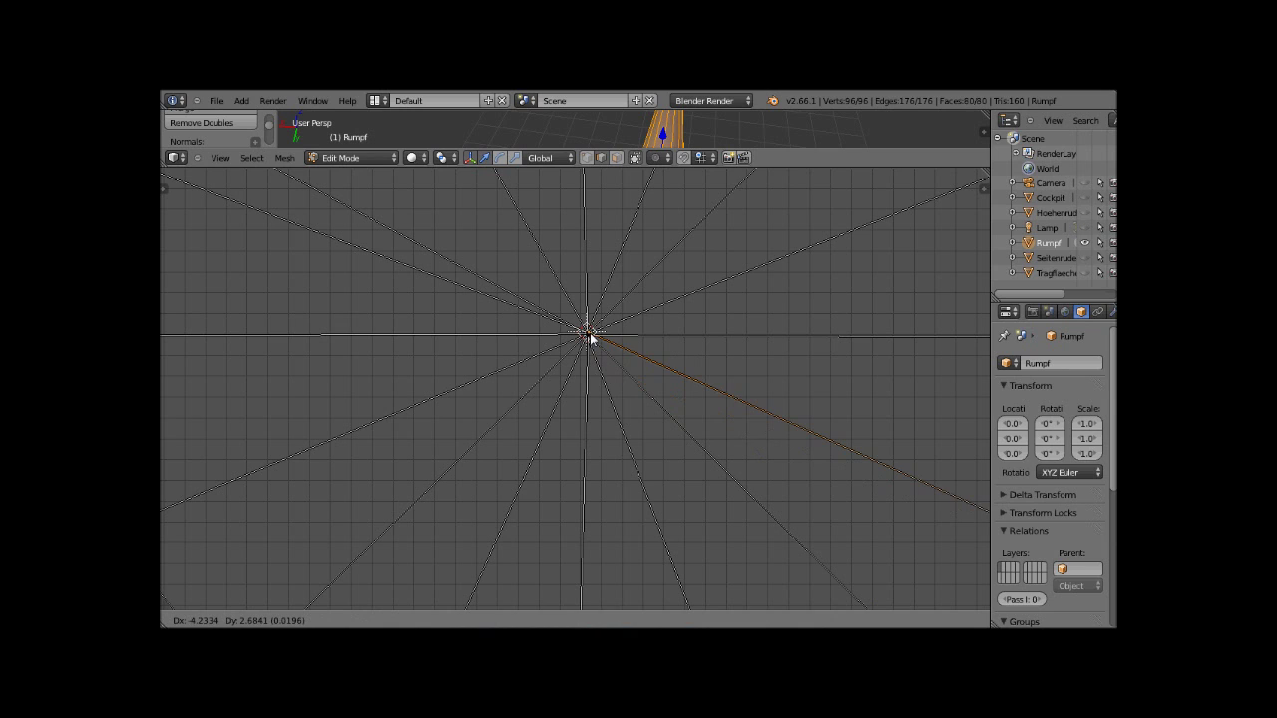
click(590, 337)
- Nudge a rim vertex to round the circle, then box-select the whole cap island
scroll(589, 337, down, 5)
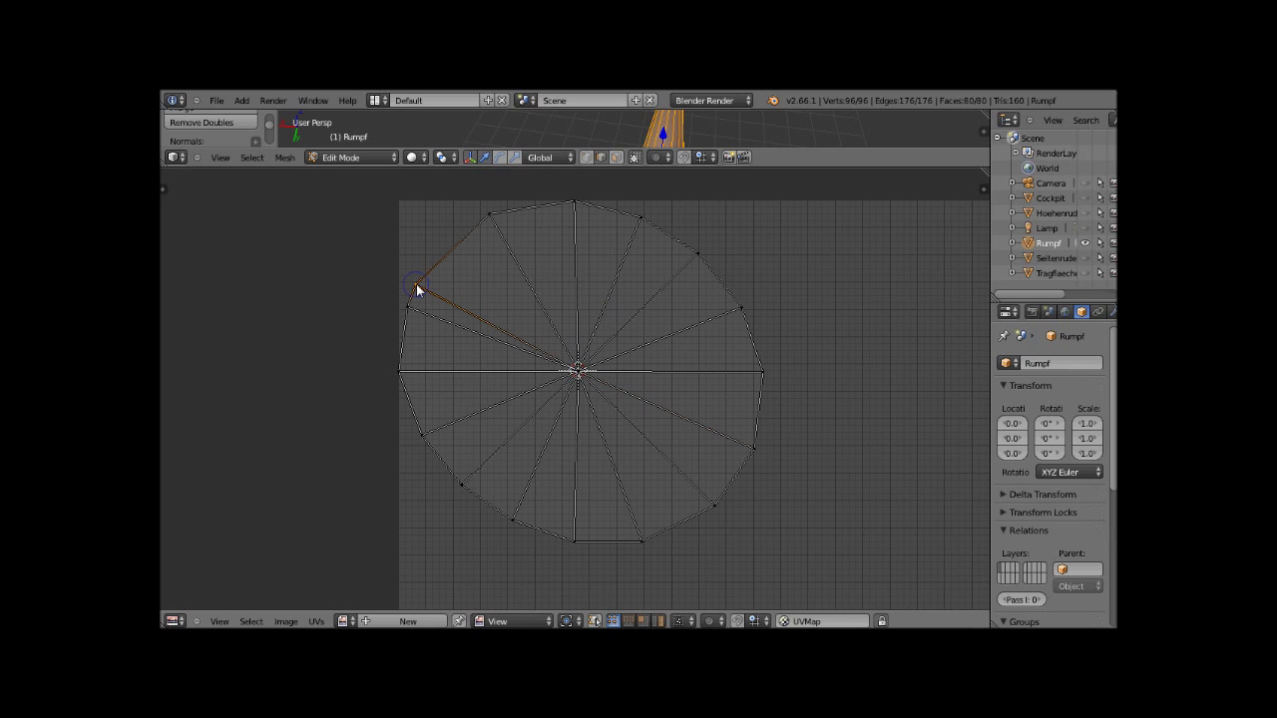
key(g)
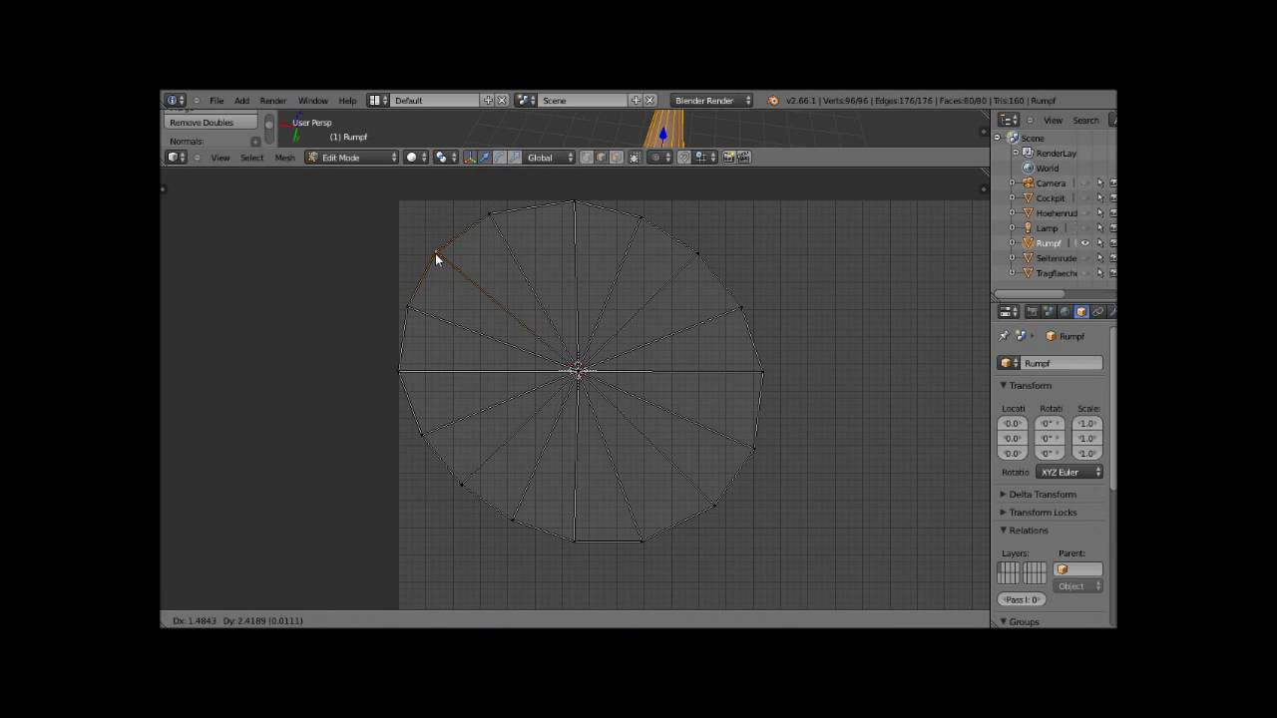
click(435, 257)
scroll(611, 312, down, 1)
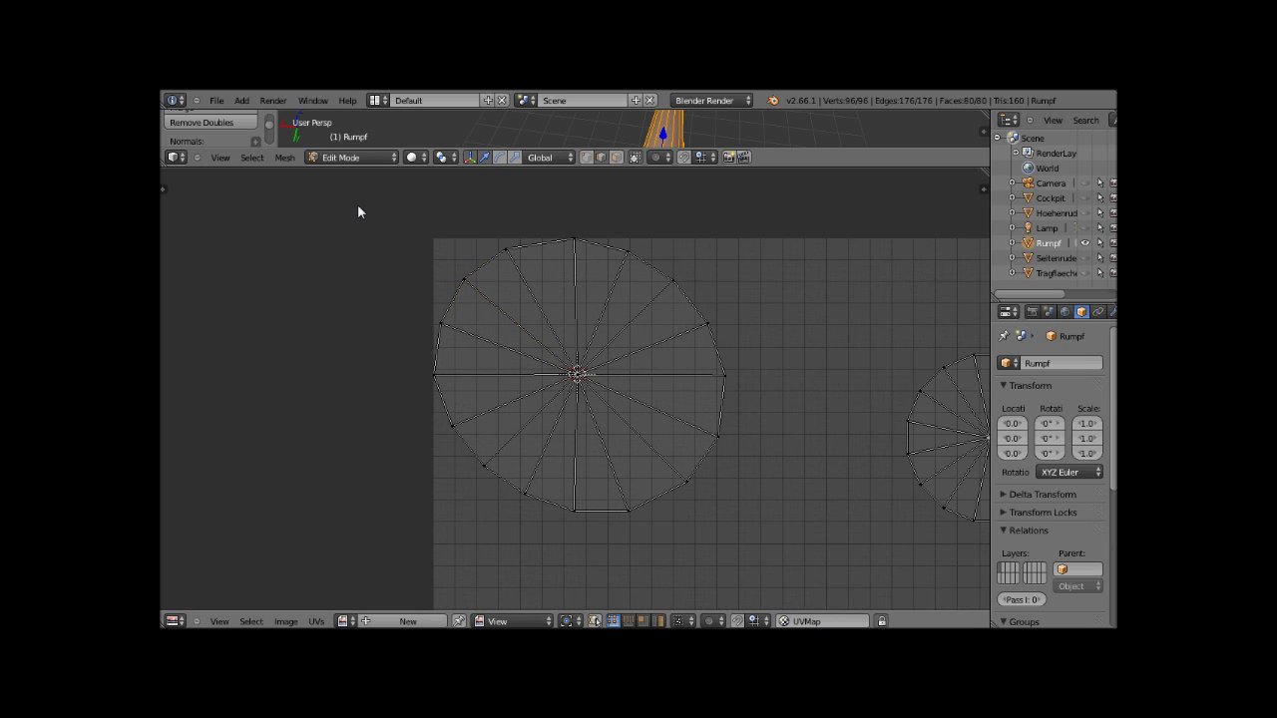
key(b)
drag(357, 203, 766, 551)
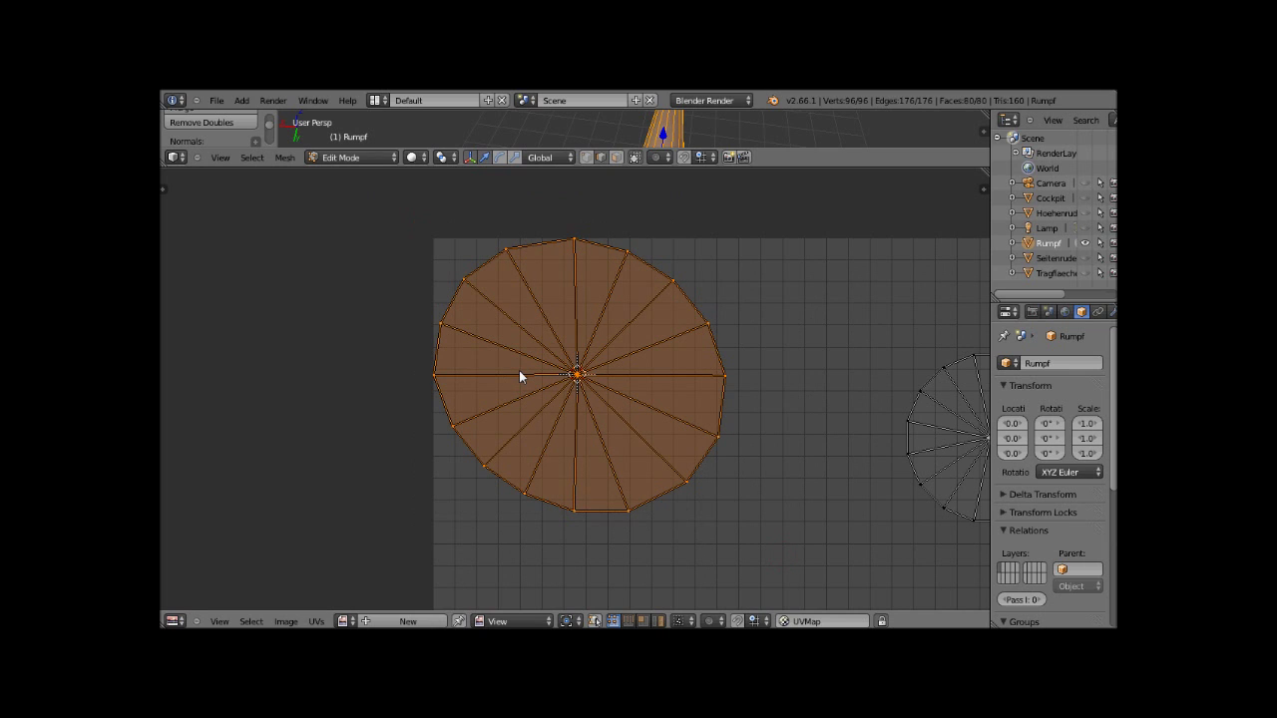
- Rotate the cap island, squash it along X, and rotate again until it is an even circle
key(r)
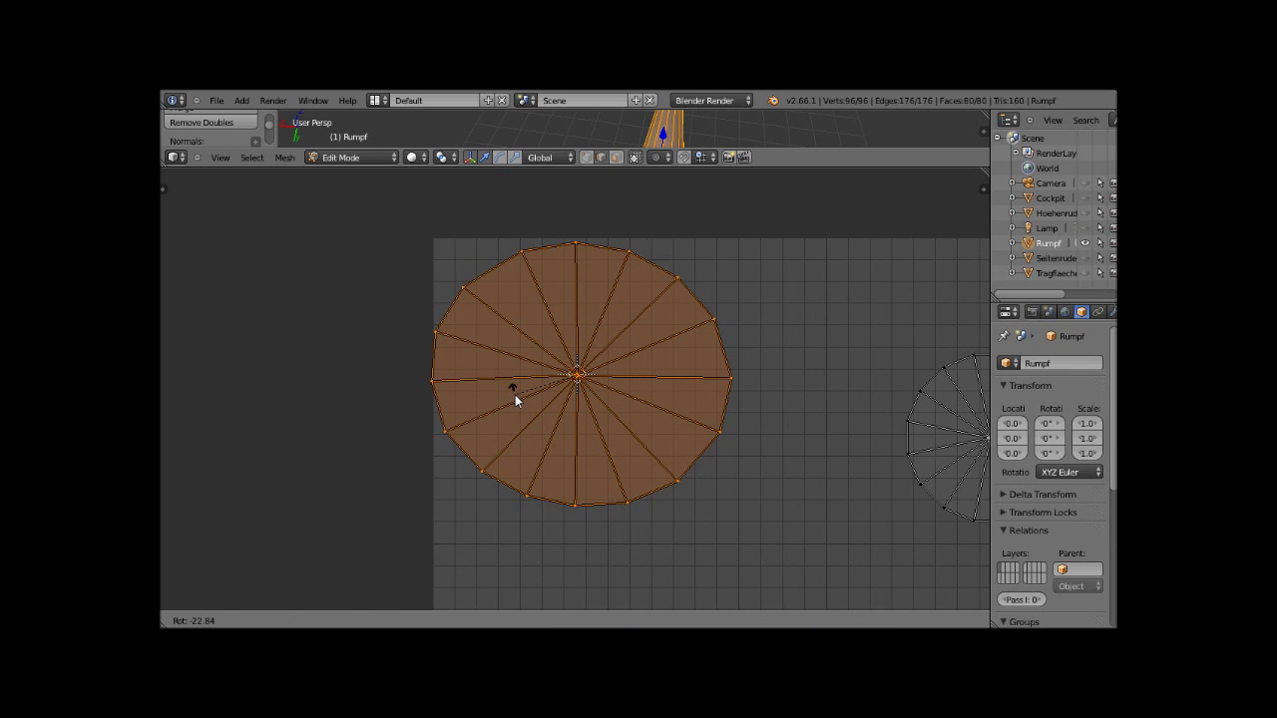
click(515, 395)
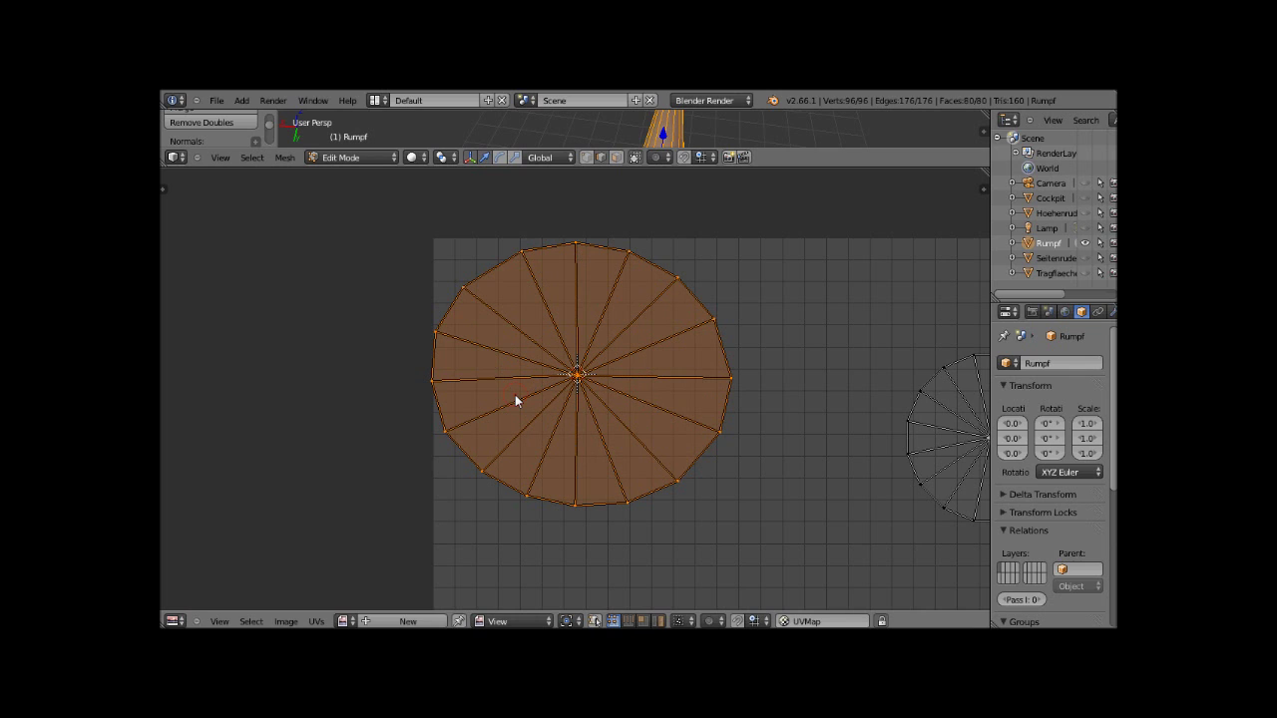
key(s)
key(x)
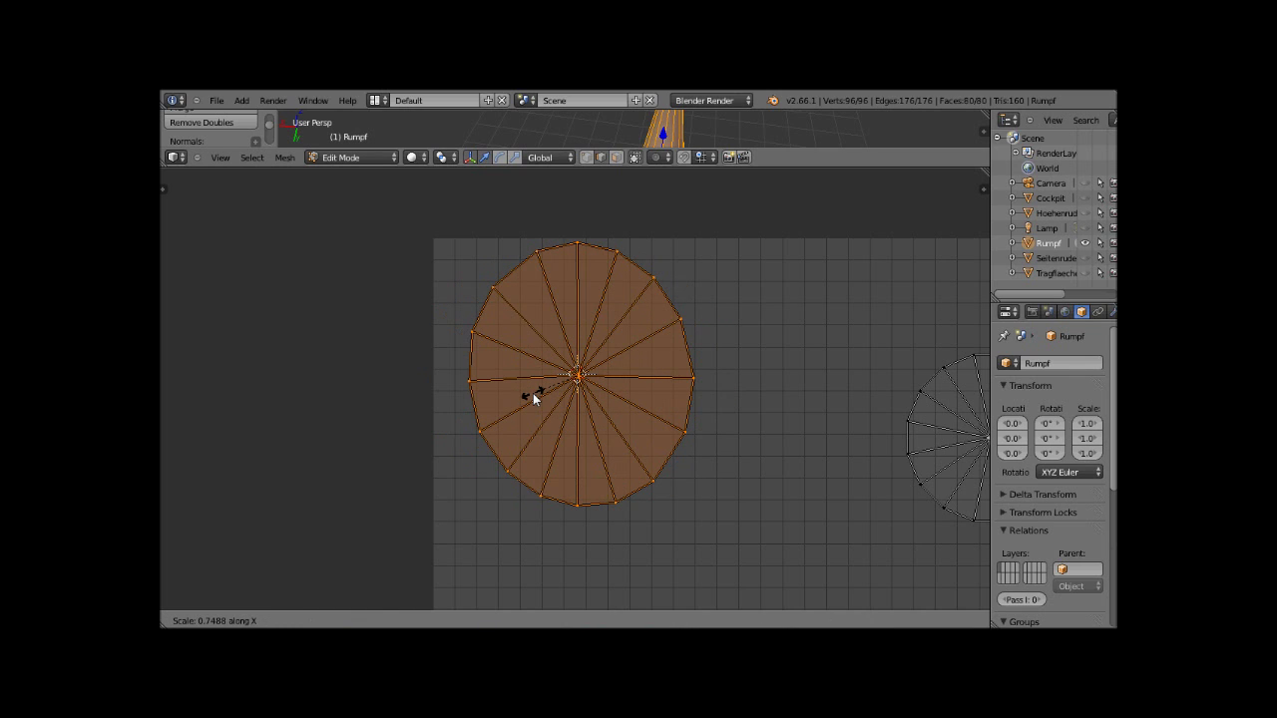
click(528, 393)
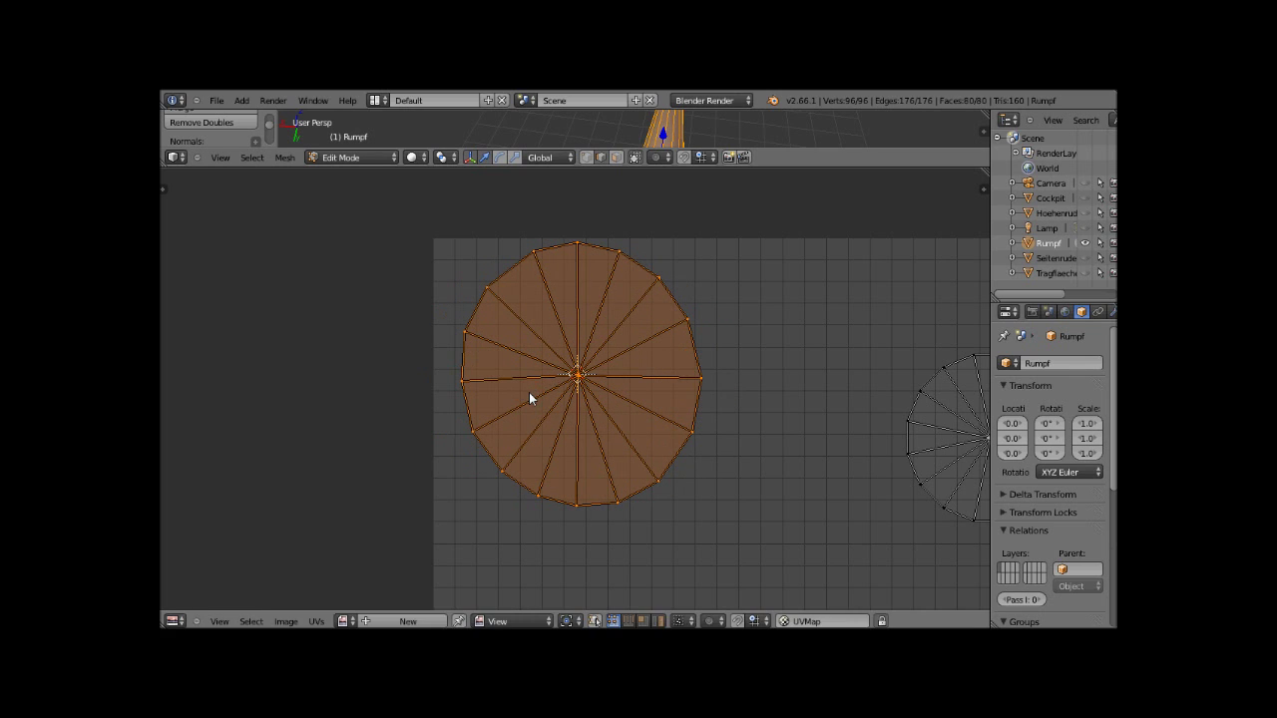
key(r)
click(568, 435)
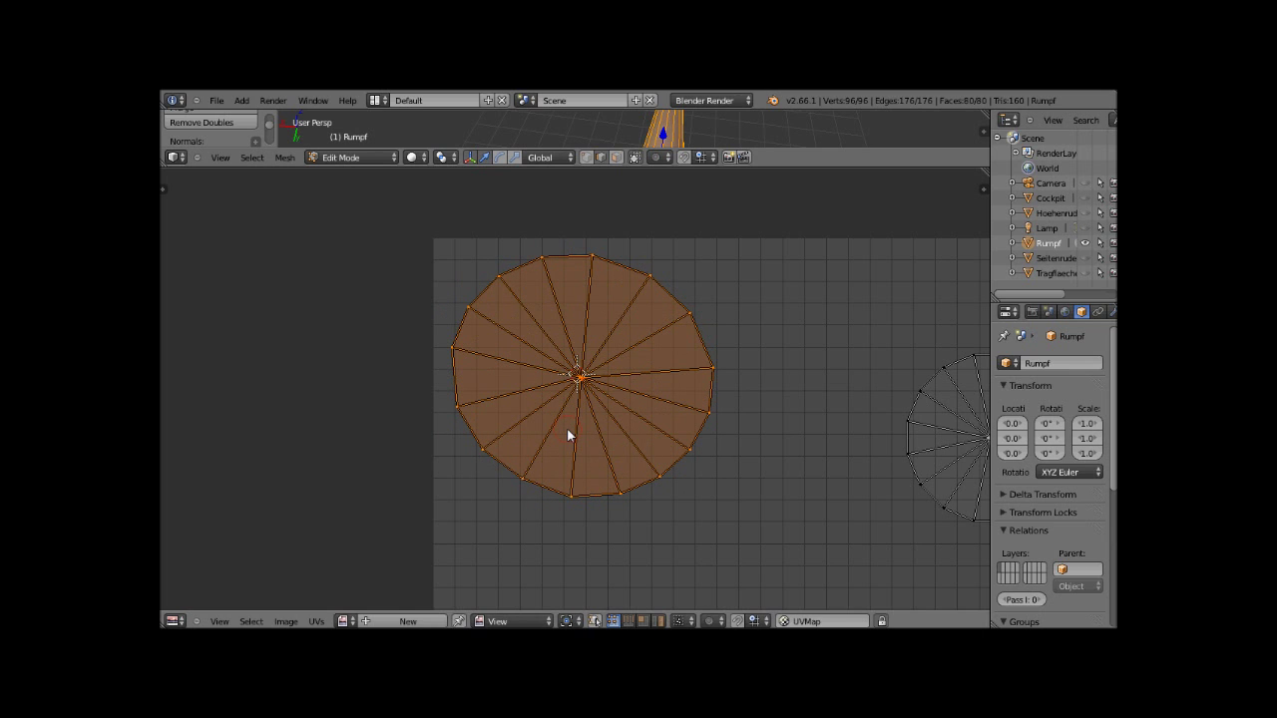
key(s)
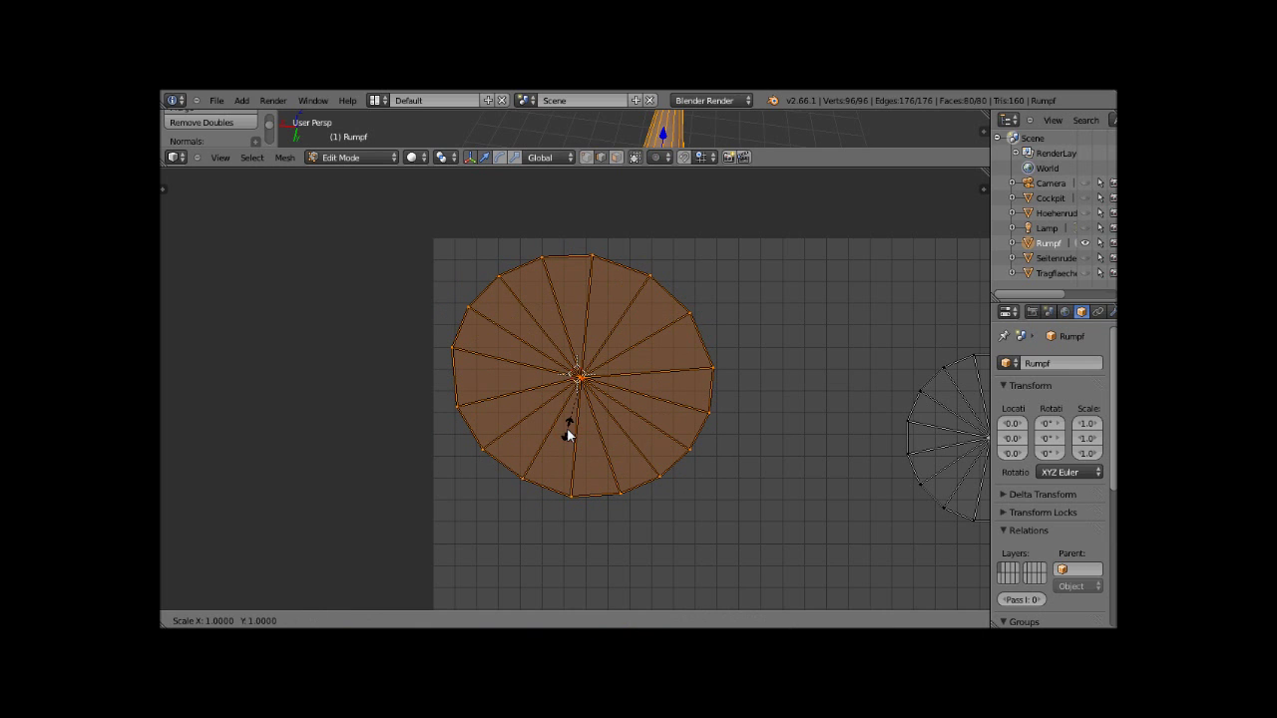
key(x)
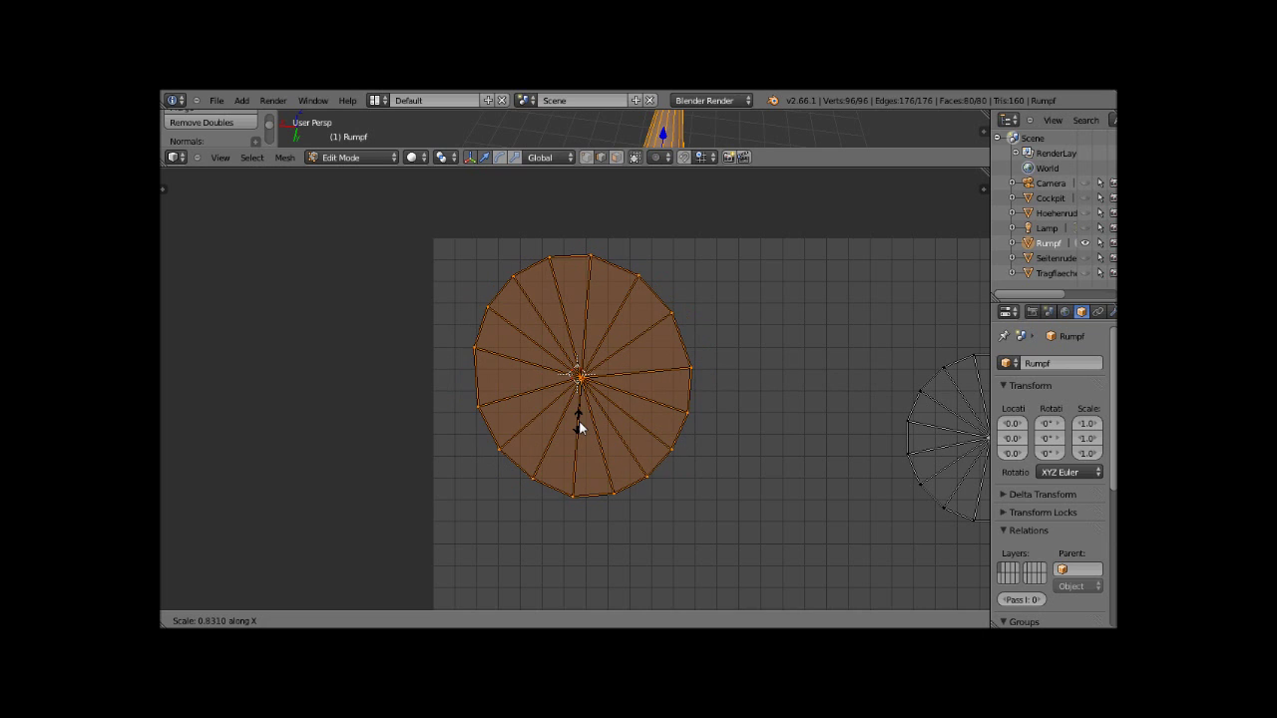
key(Escape)
- Move both cap circles side by side above-left of the body island, then select all UVs
scroll(700, 389, down, 5)
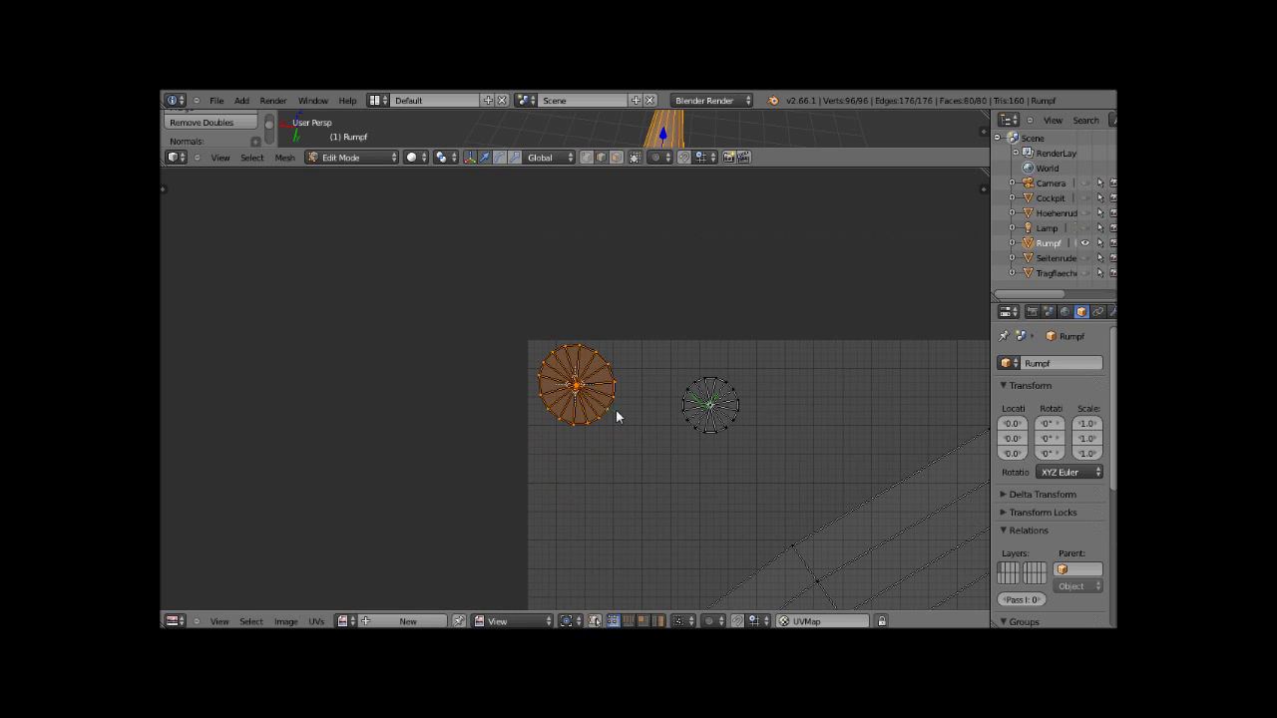
scroll(616, 417, down, 5)
scroll(577, 394, down, 1)
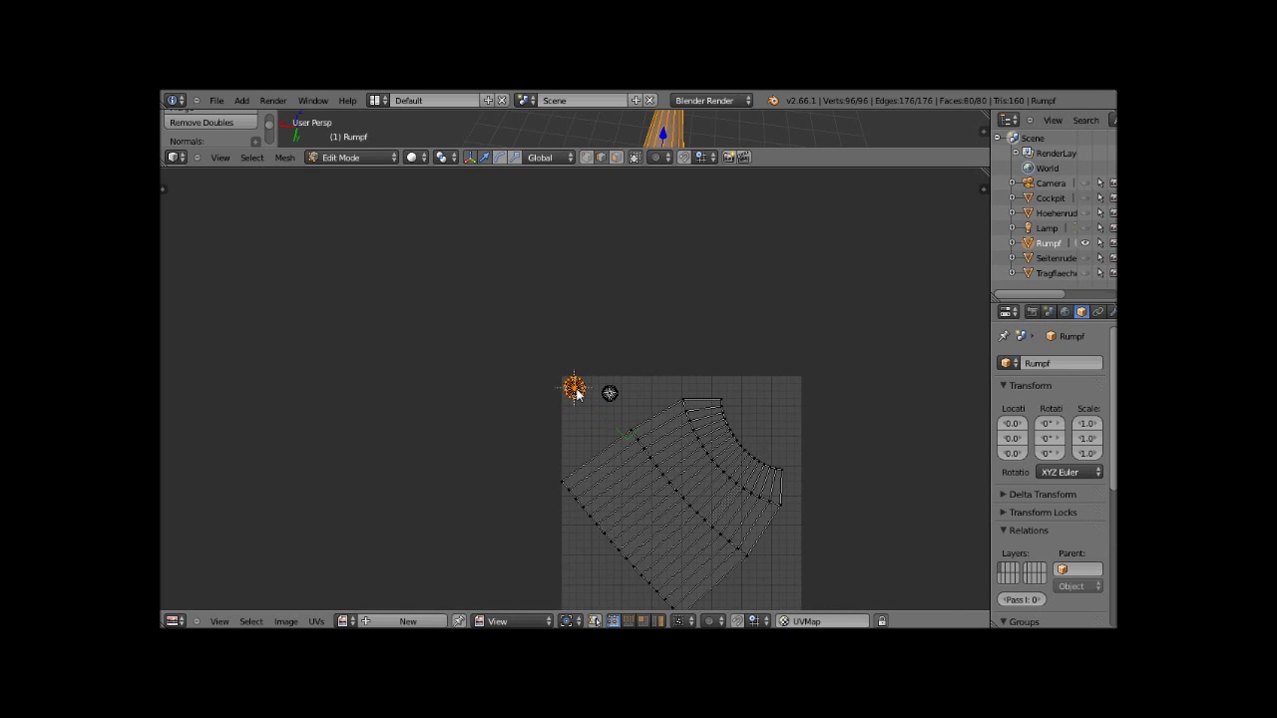
key(g)
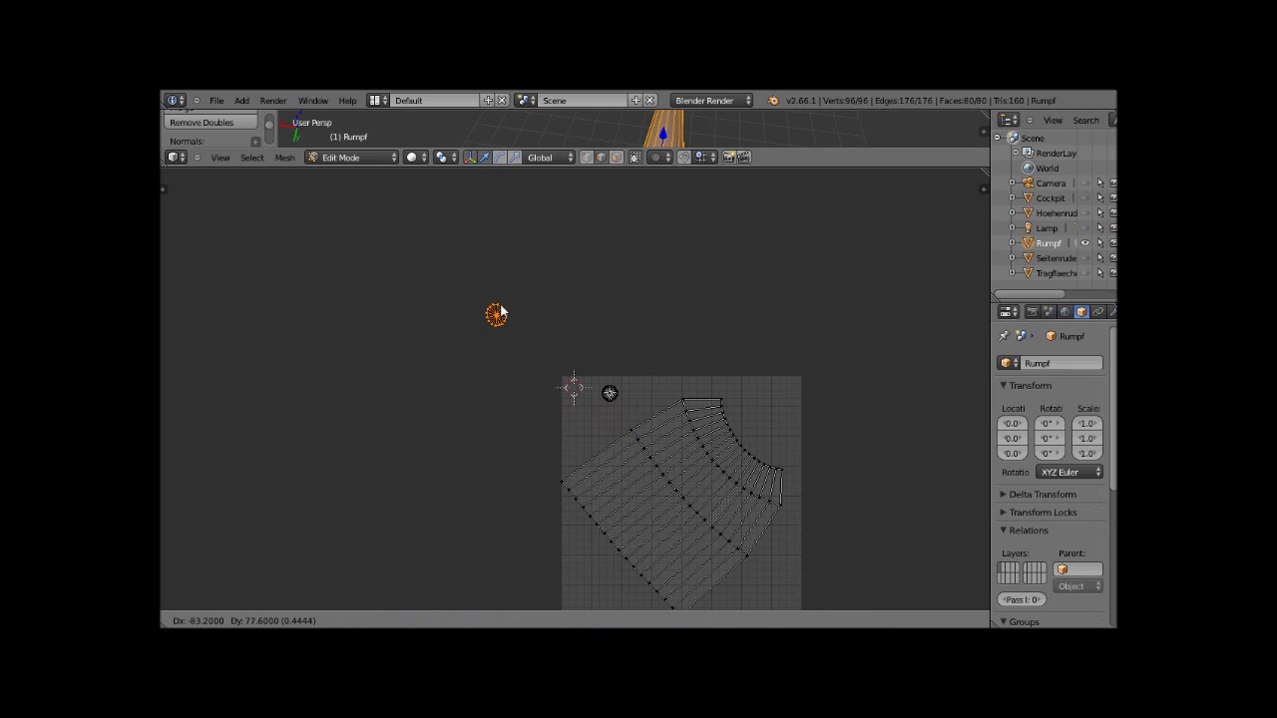
click(499, 305)
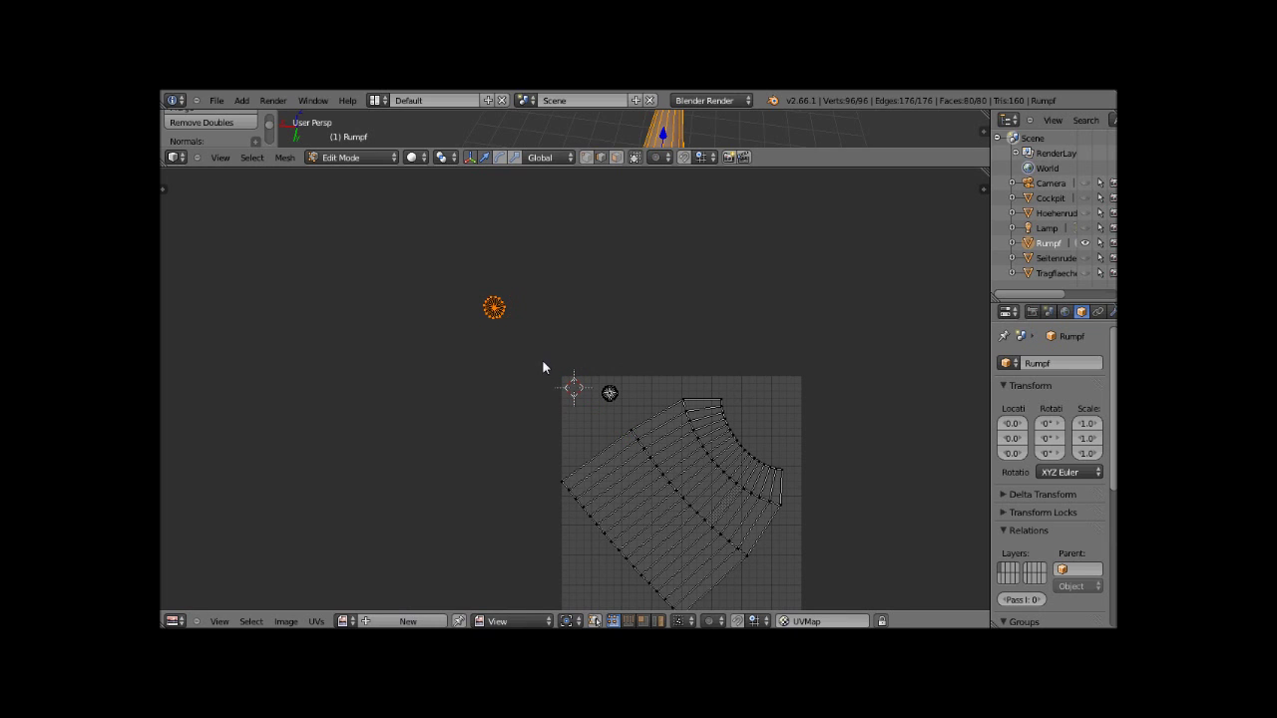
key(a)
key(g)
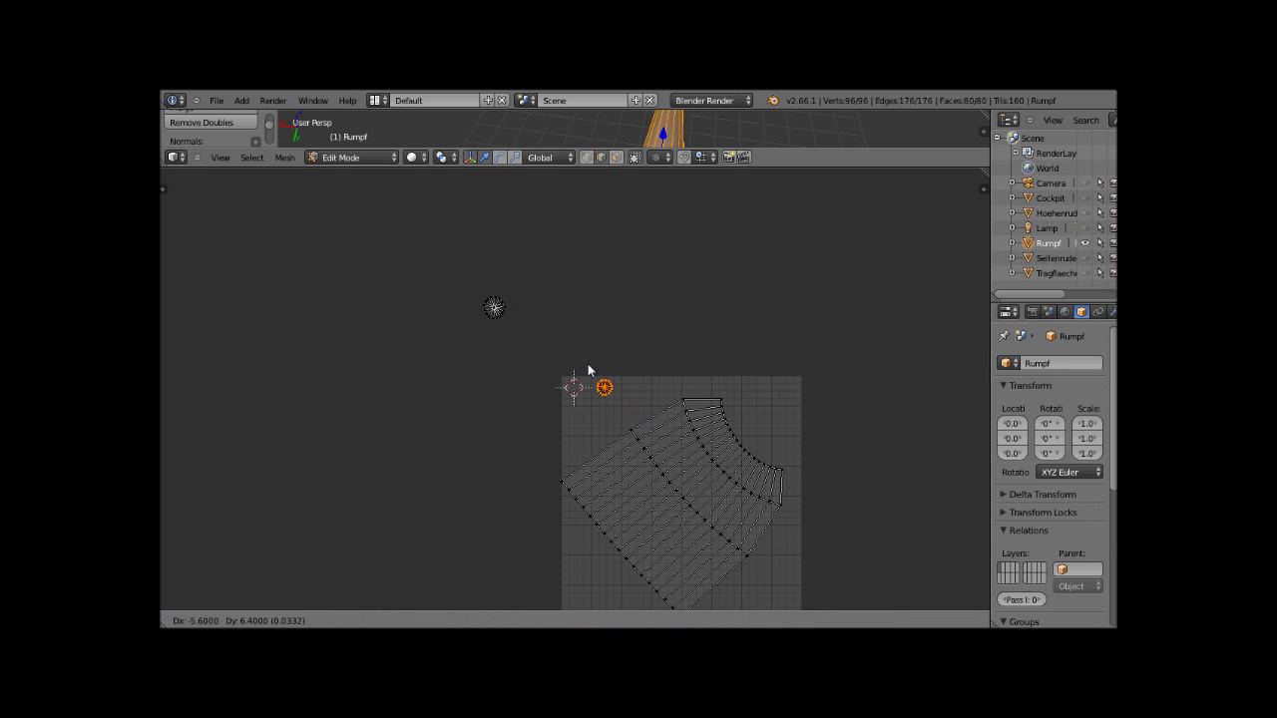
click(517, 285)
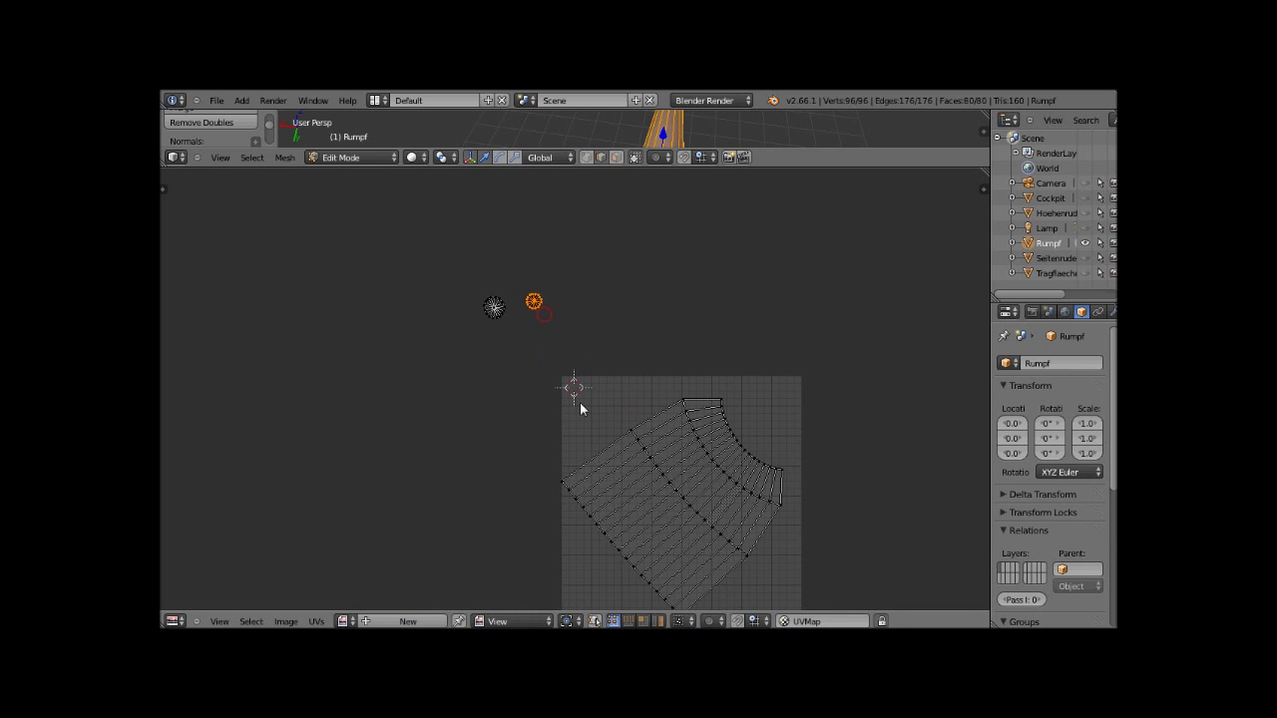
ctrl+scroll(582, 410, left, 1)
scroll(600, 403, down, 1)
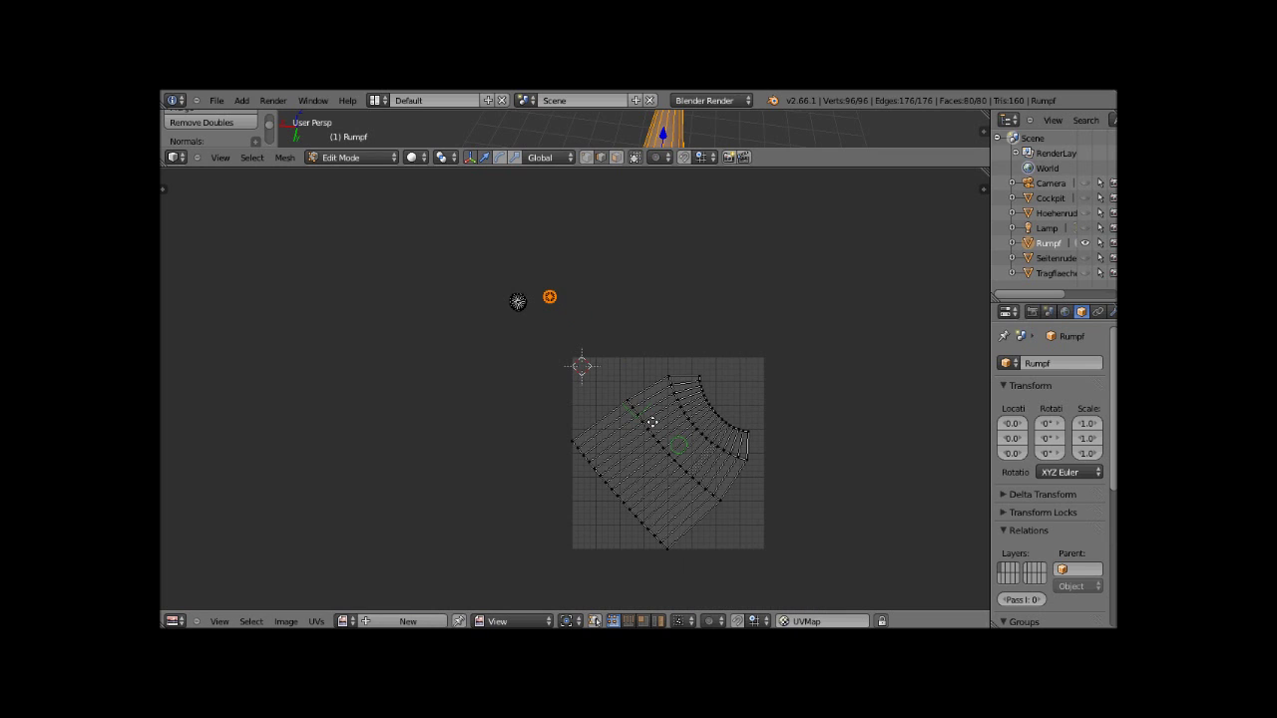
middle_drag(652, 423, 645, 418)
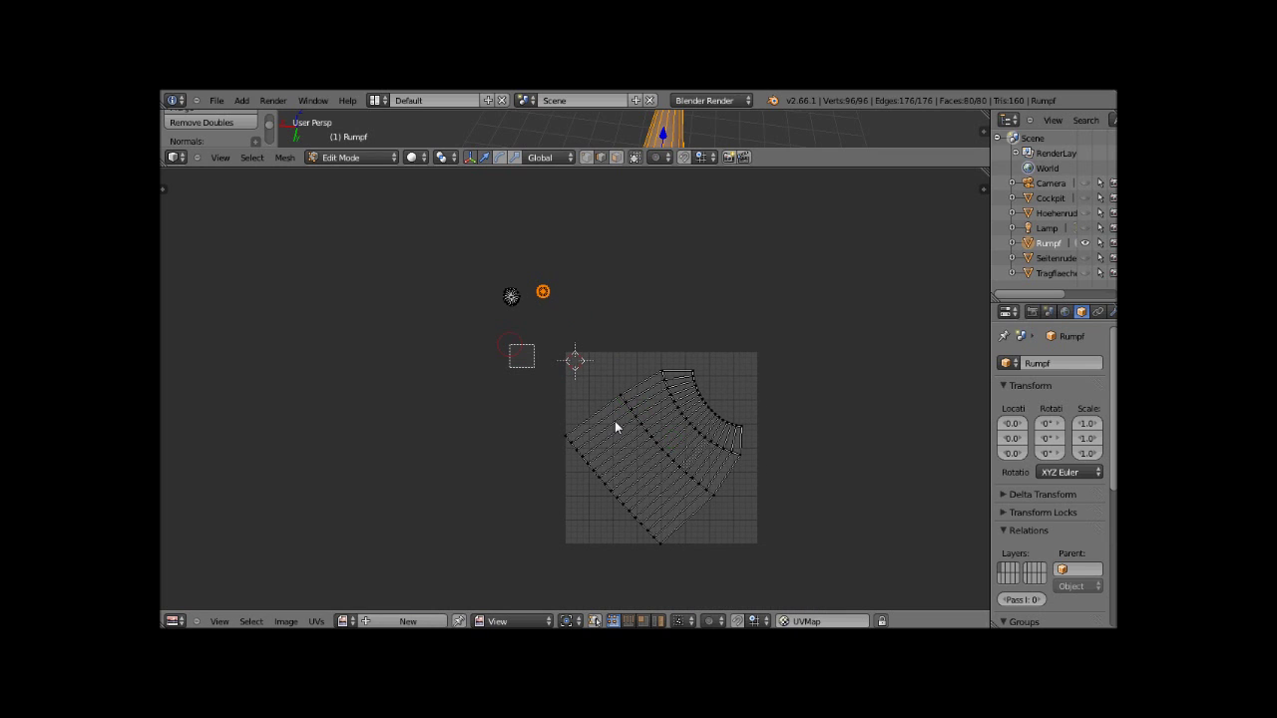
key(a)
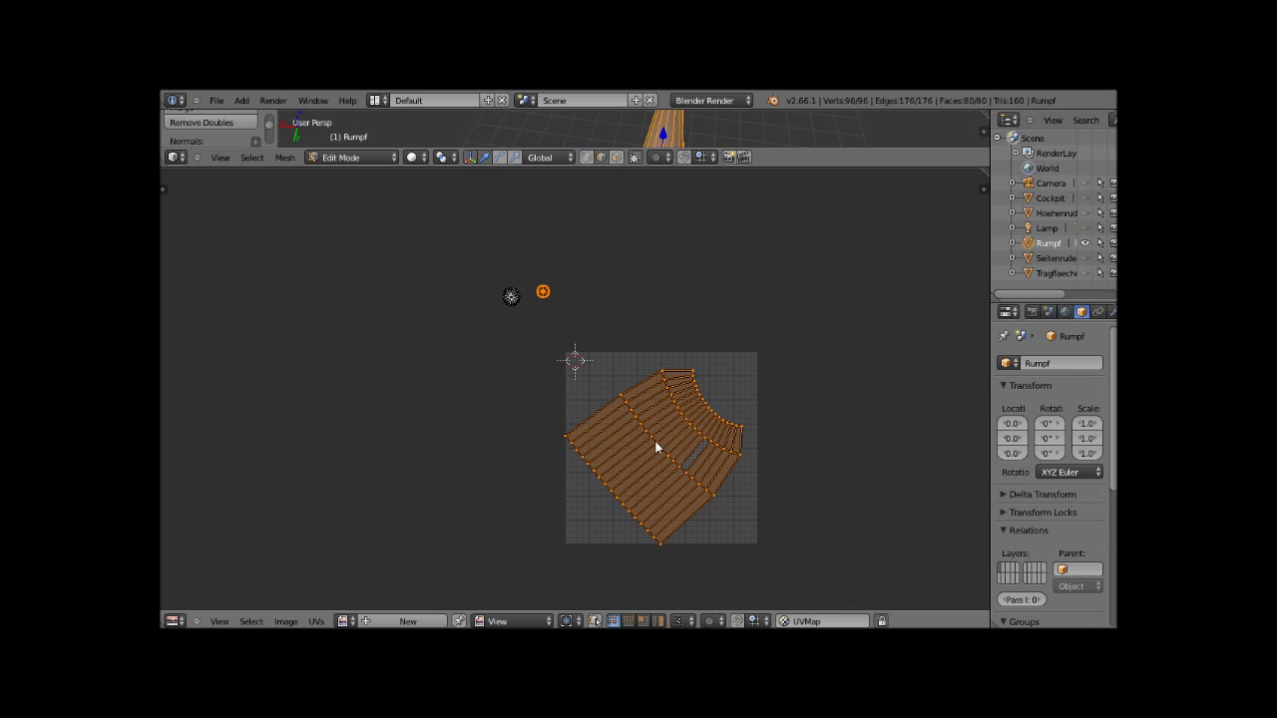
- Rotate the fuselage body island about 40° so its left edge stands upright
scroll(655, 448, up, 5)
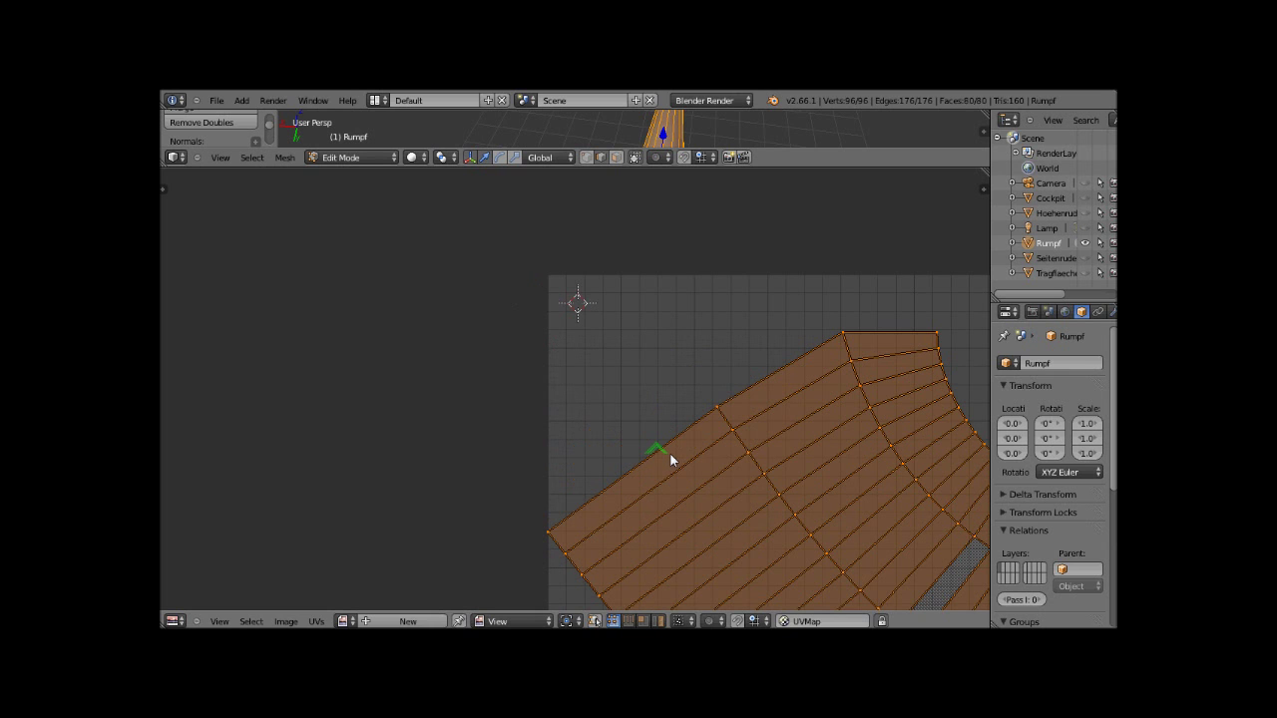
middle_drag(671, 460, 489, 292)
scroll(433, 279, down, 1)
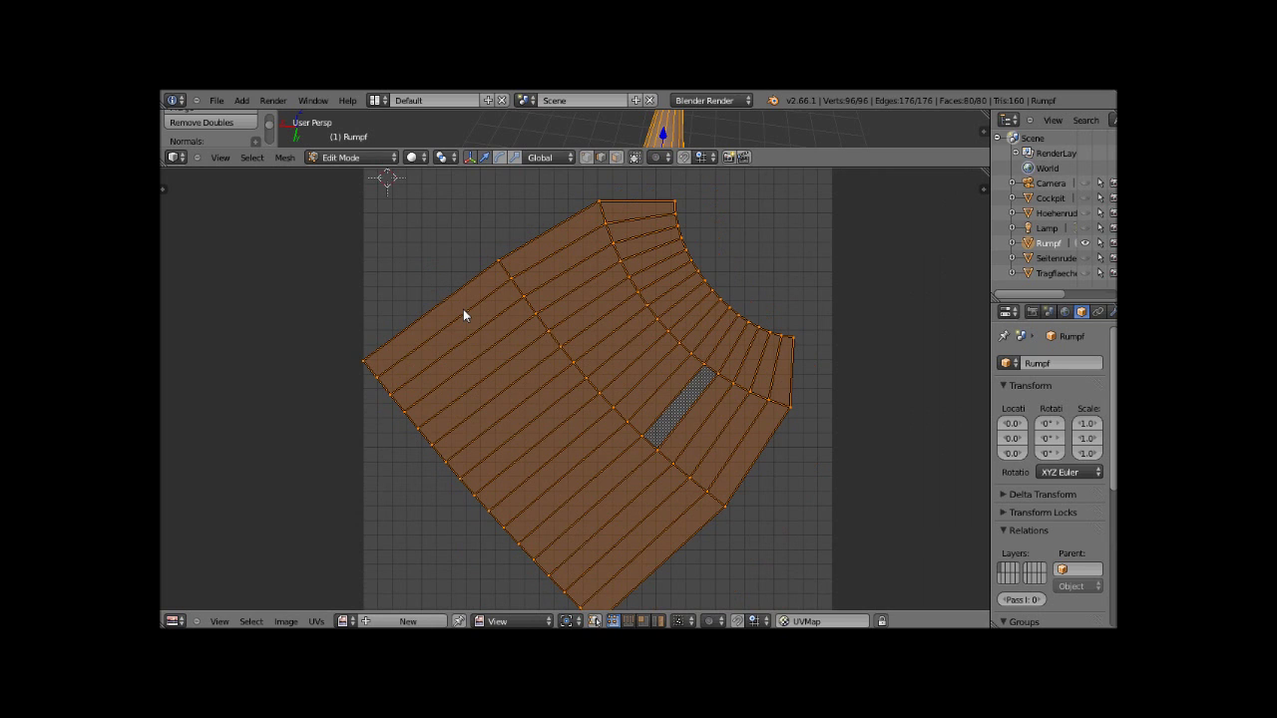
key(r)
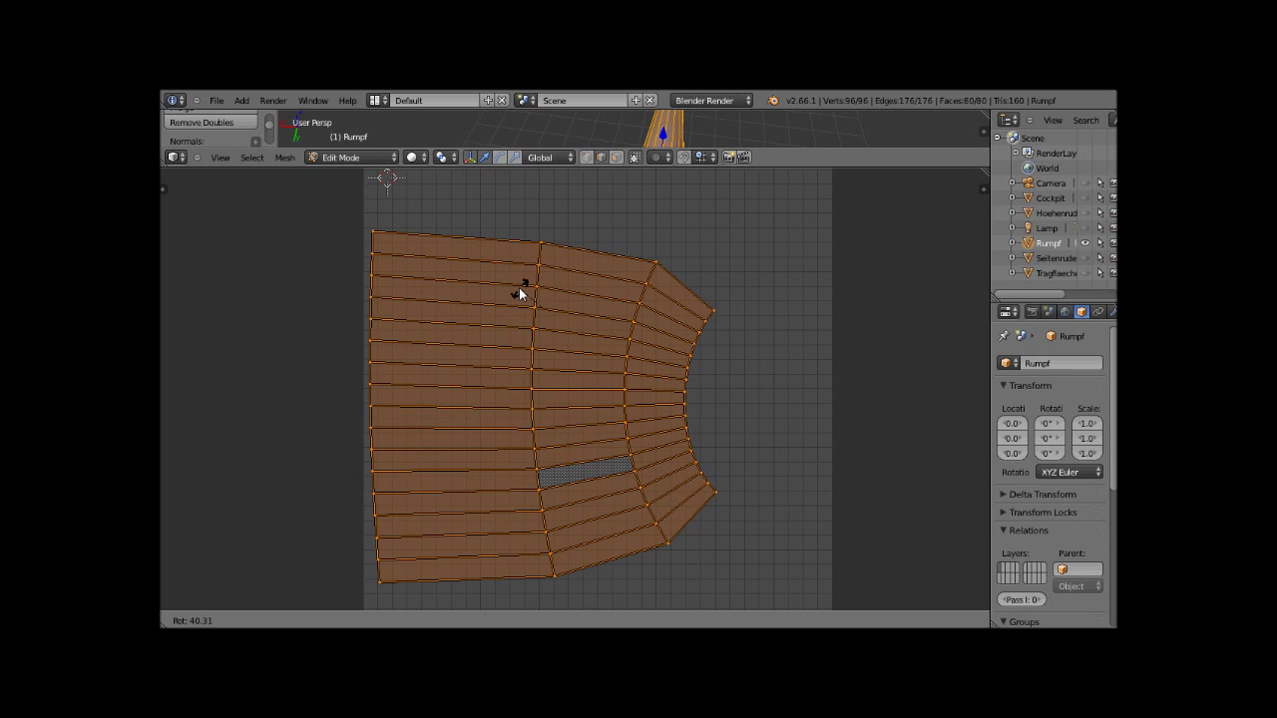
click(519, 287)
middle_drag(557, 314, 622, 307)
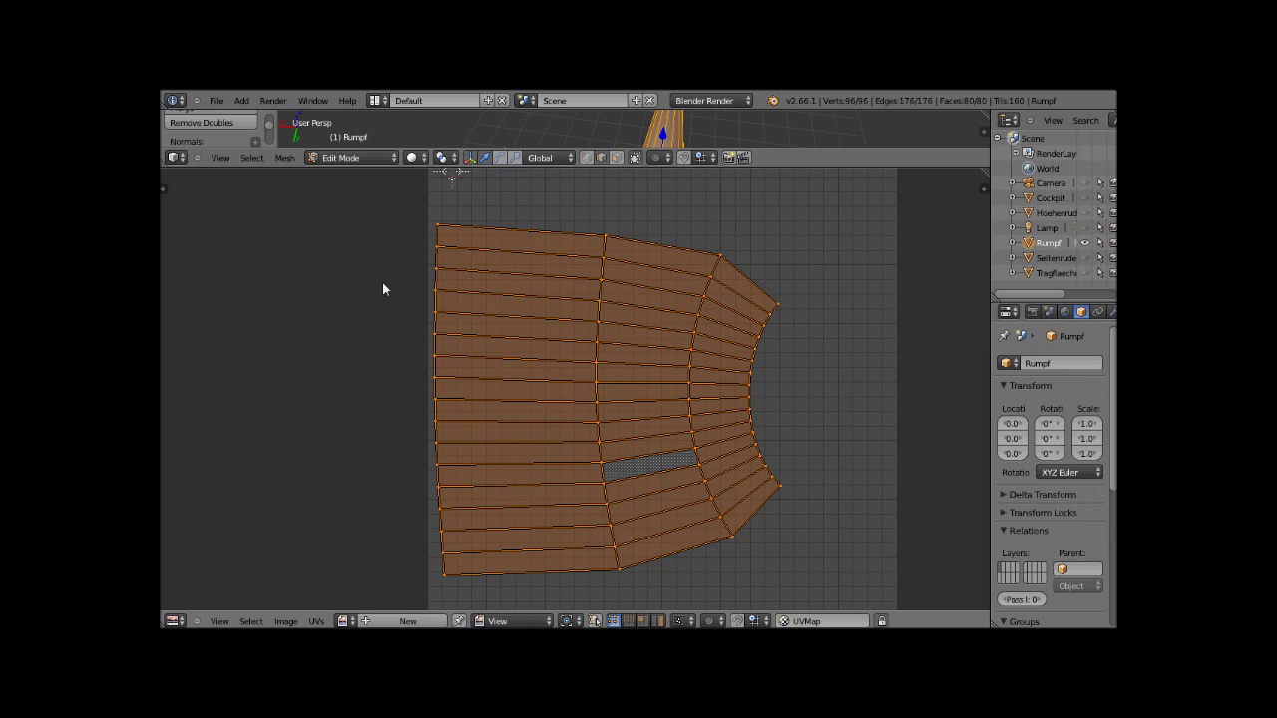
- Deselect all and box-select the left column of body island vertices
key(a)
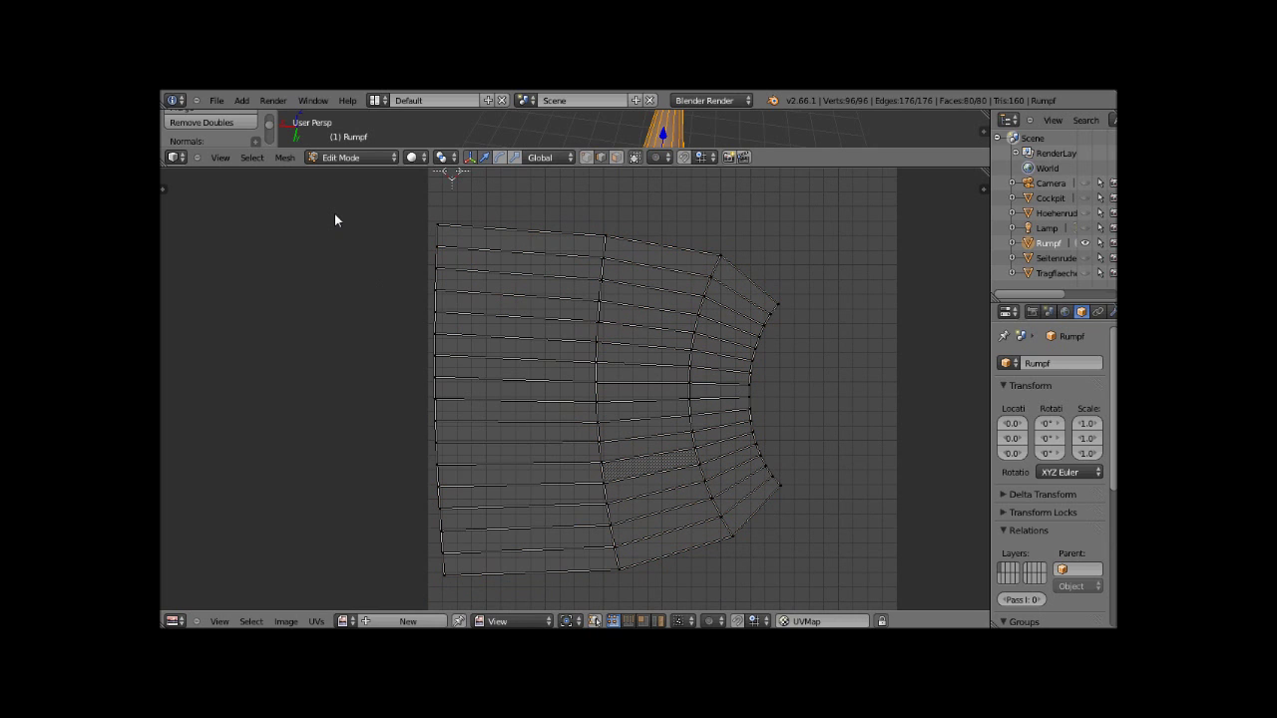
key(b)
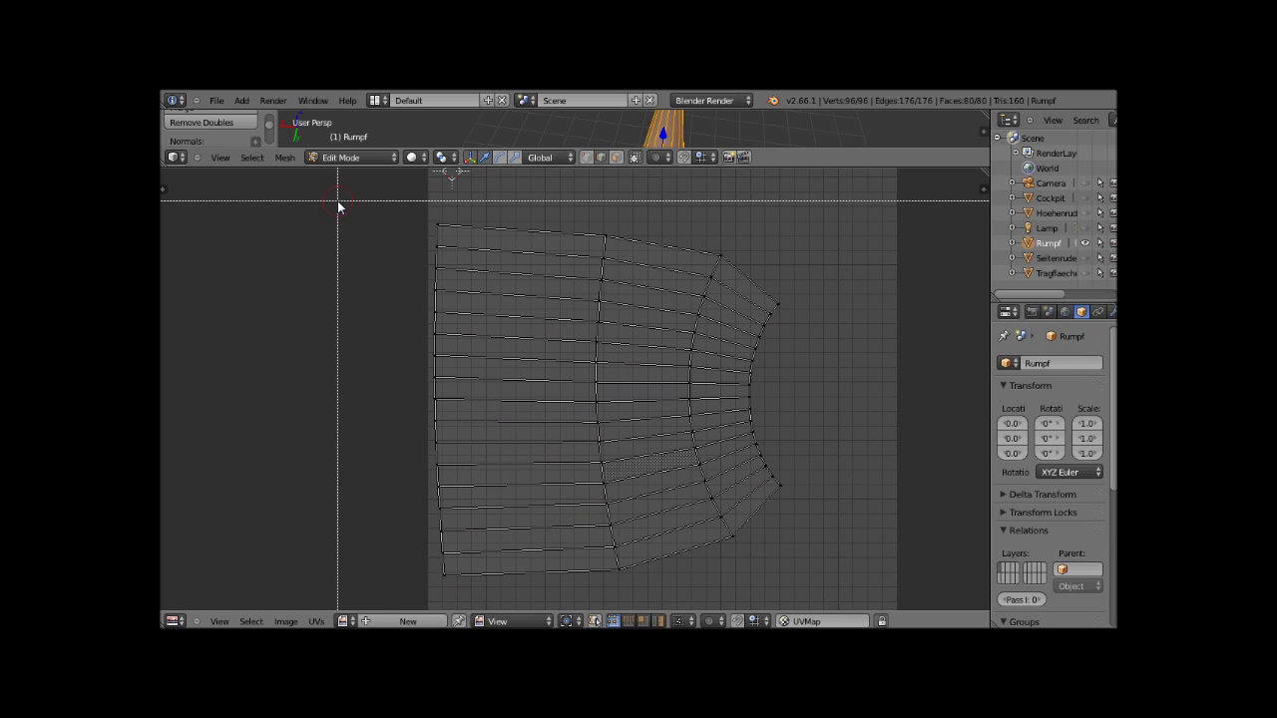
drag(337, 201, 477, 605)
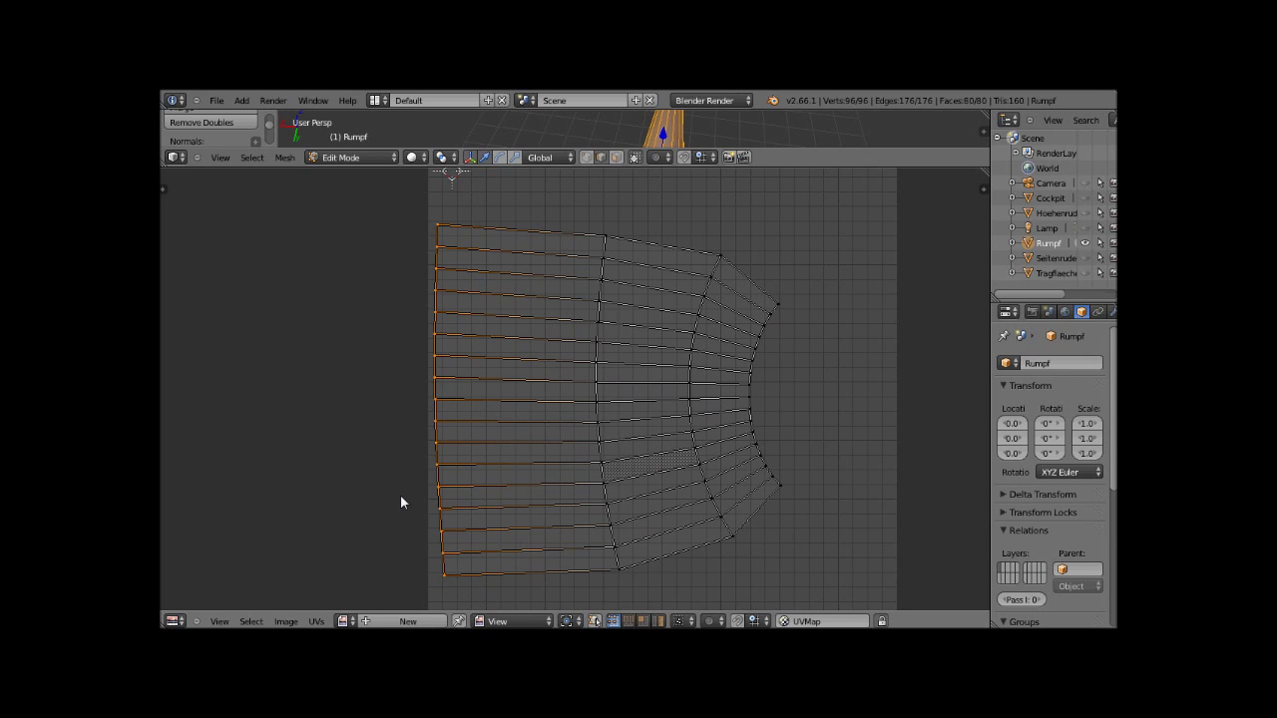
- Scale the fuselage island's left UV column, then box-select the whole fuselage island
key(s)
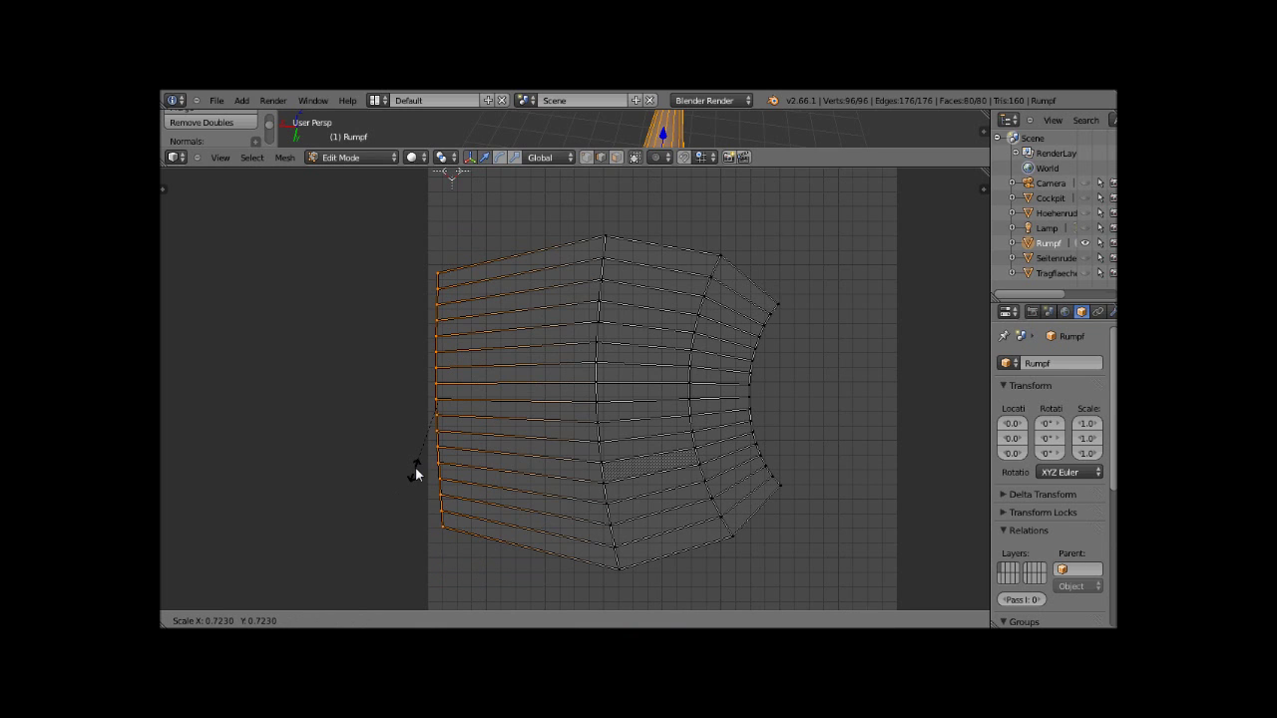
click(417, 462)
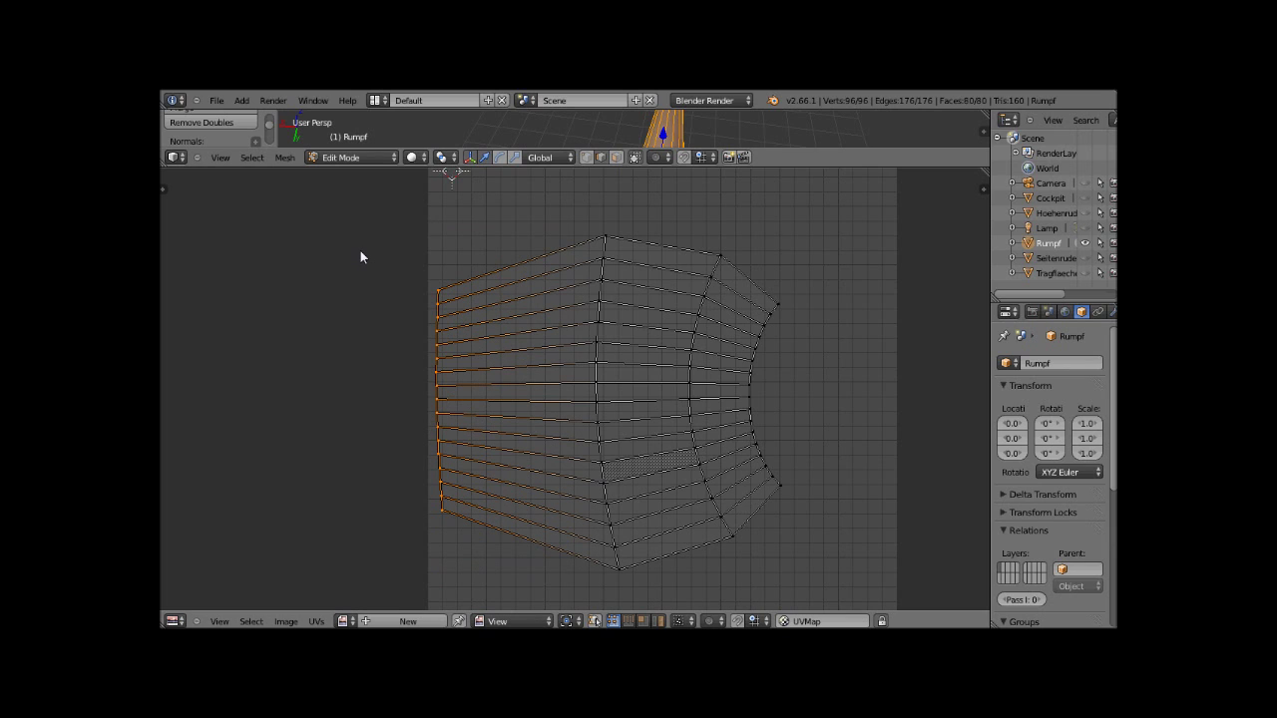
key(a)
key(b)
drag(360, 230, 743, 528)
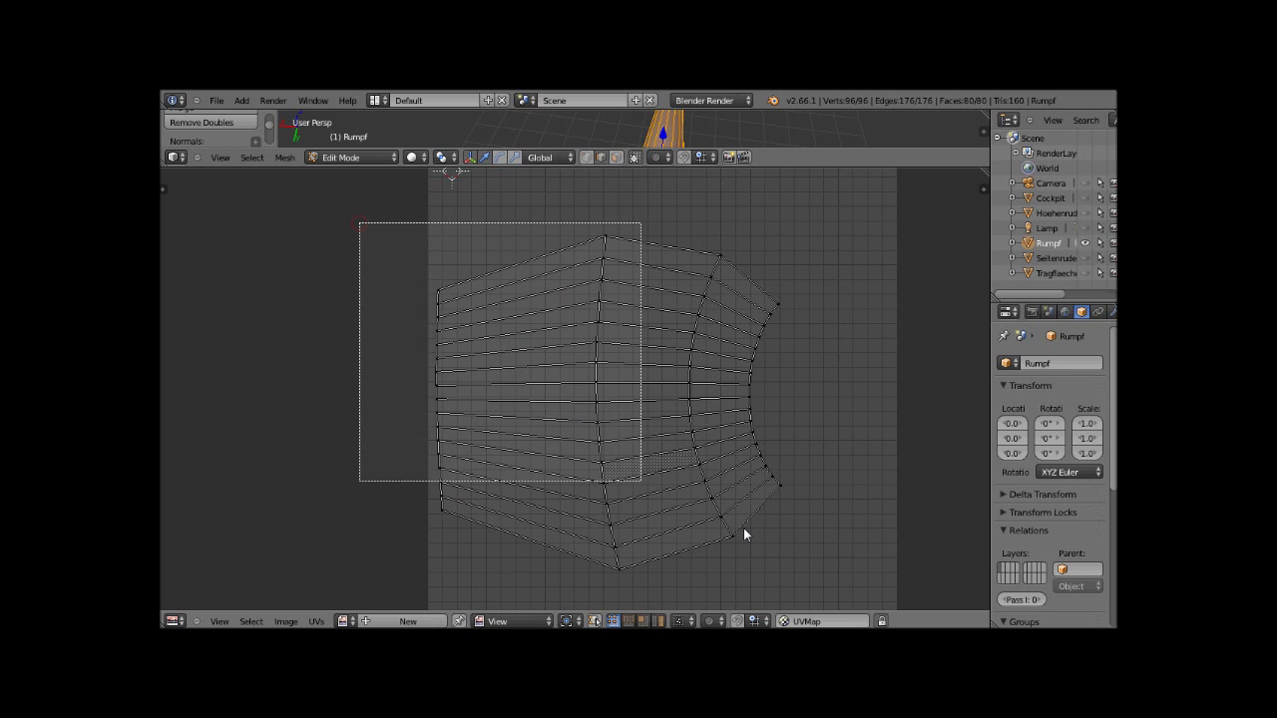
- Flatten the fuselage island along Y, rescale it along X, and shift it right
key(s)
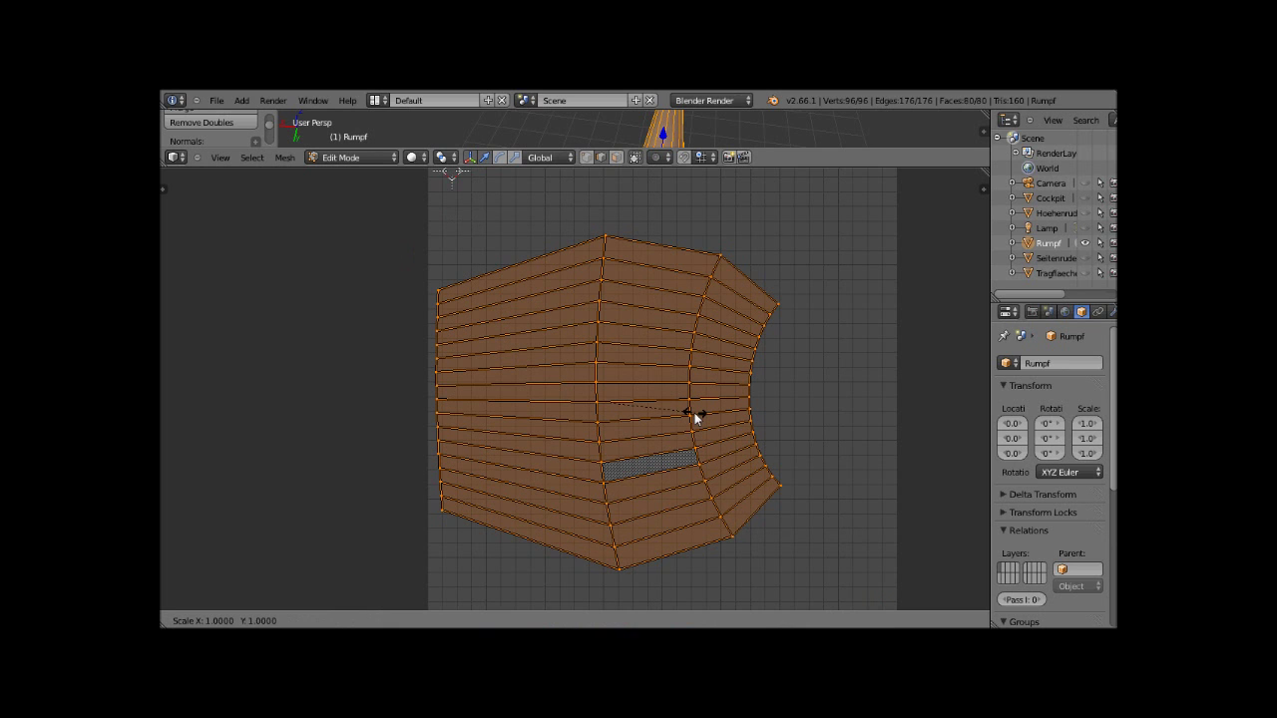
key(y)
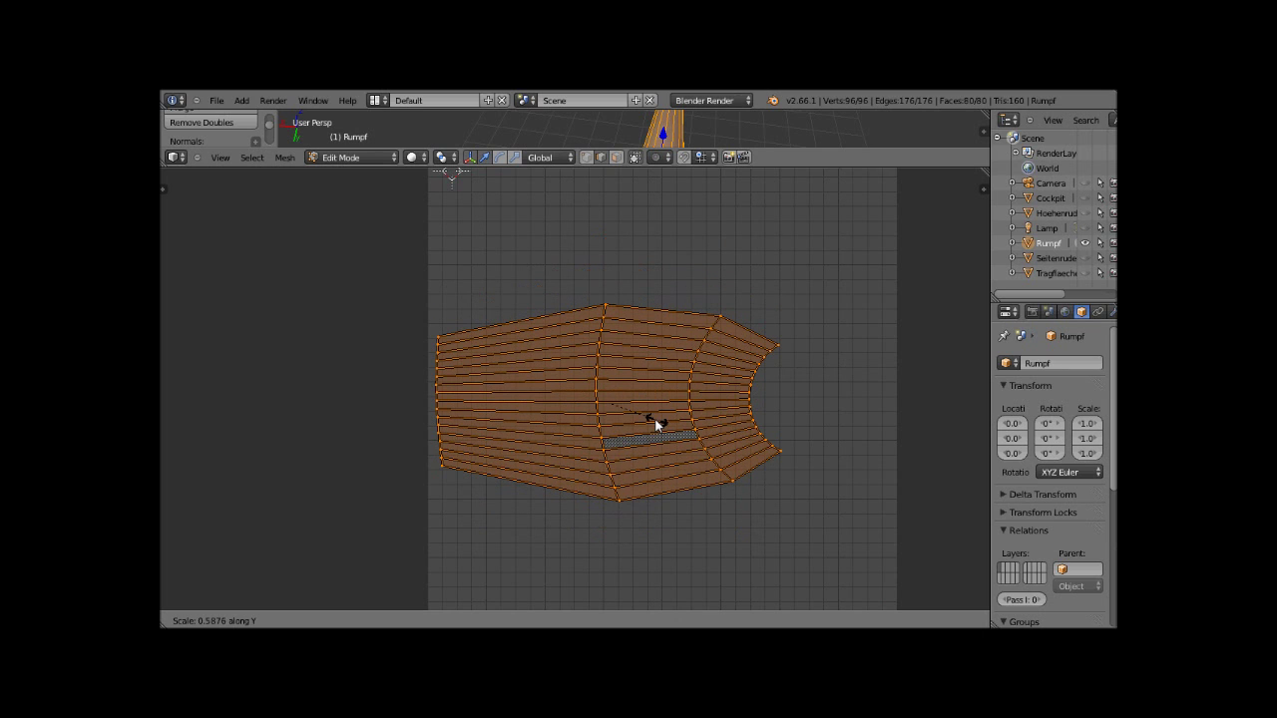
click(667, 420)
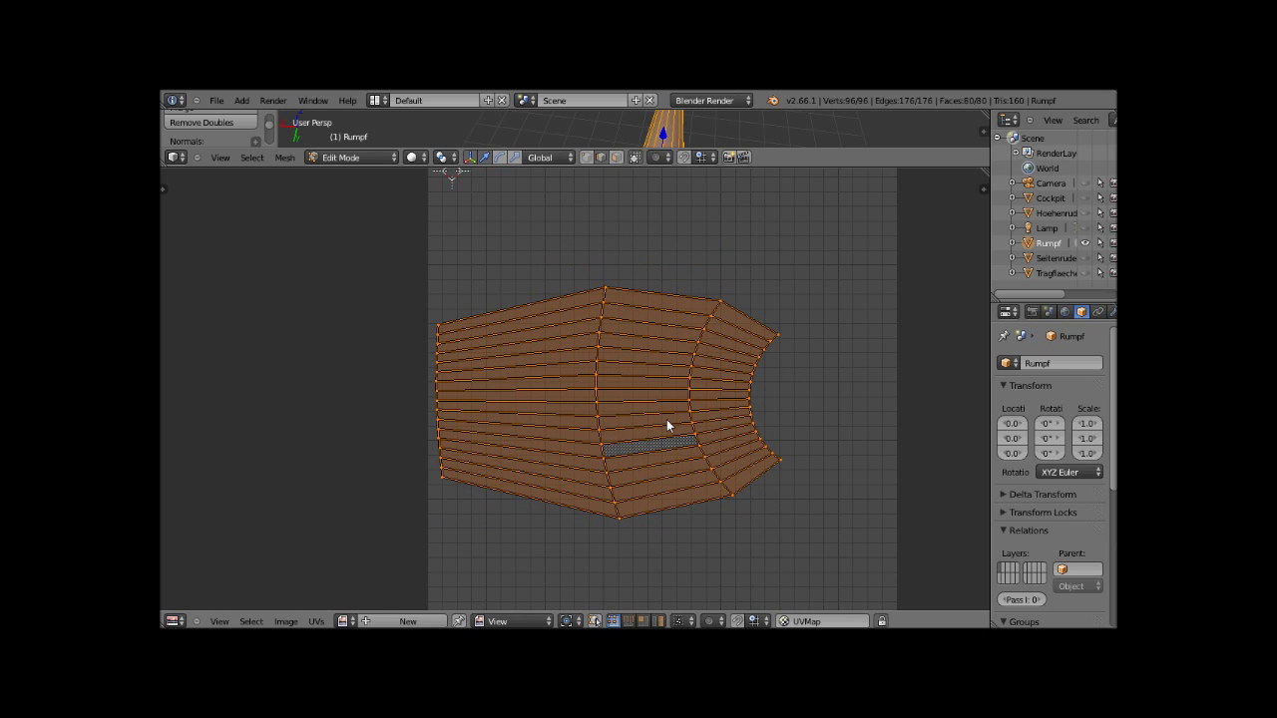
key(s)
key(x)
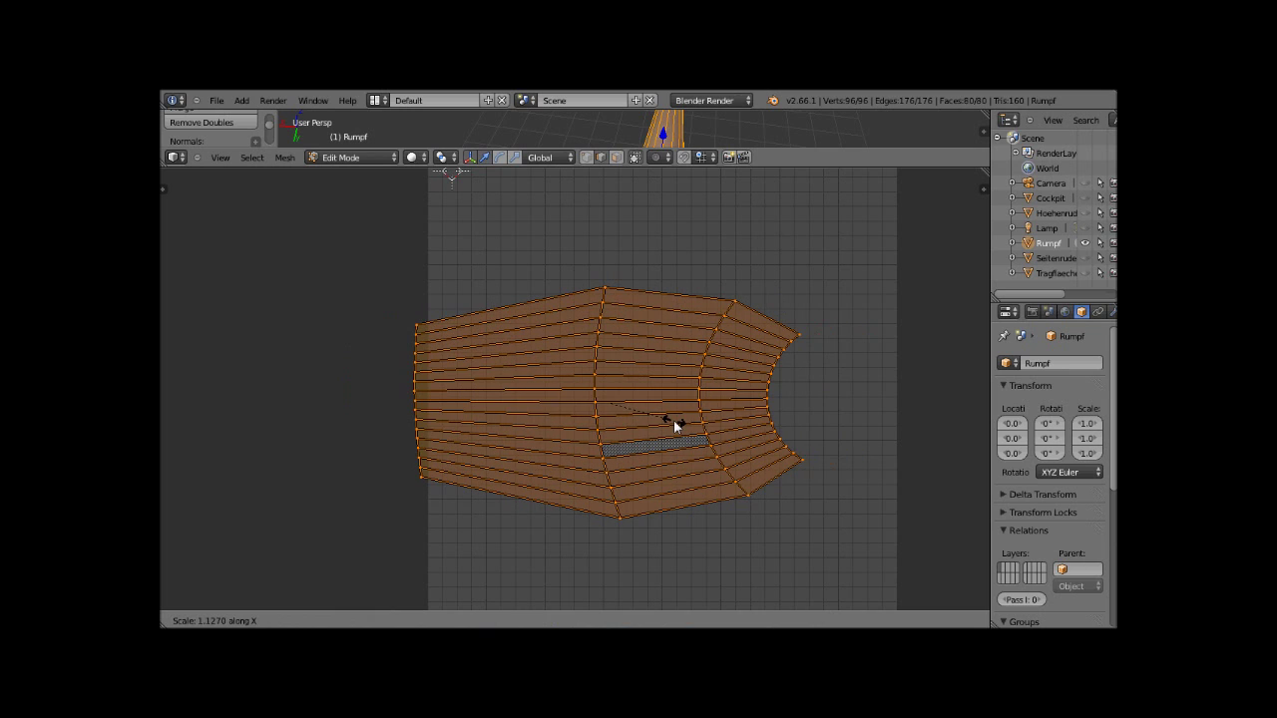
click(674, 420)
key(g)
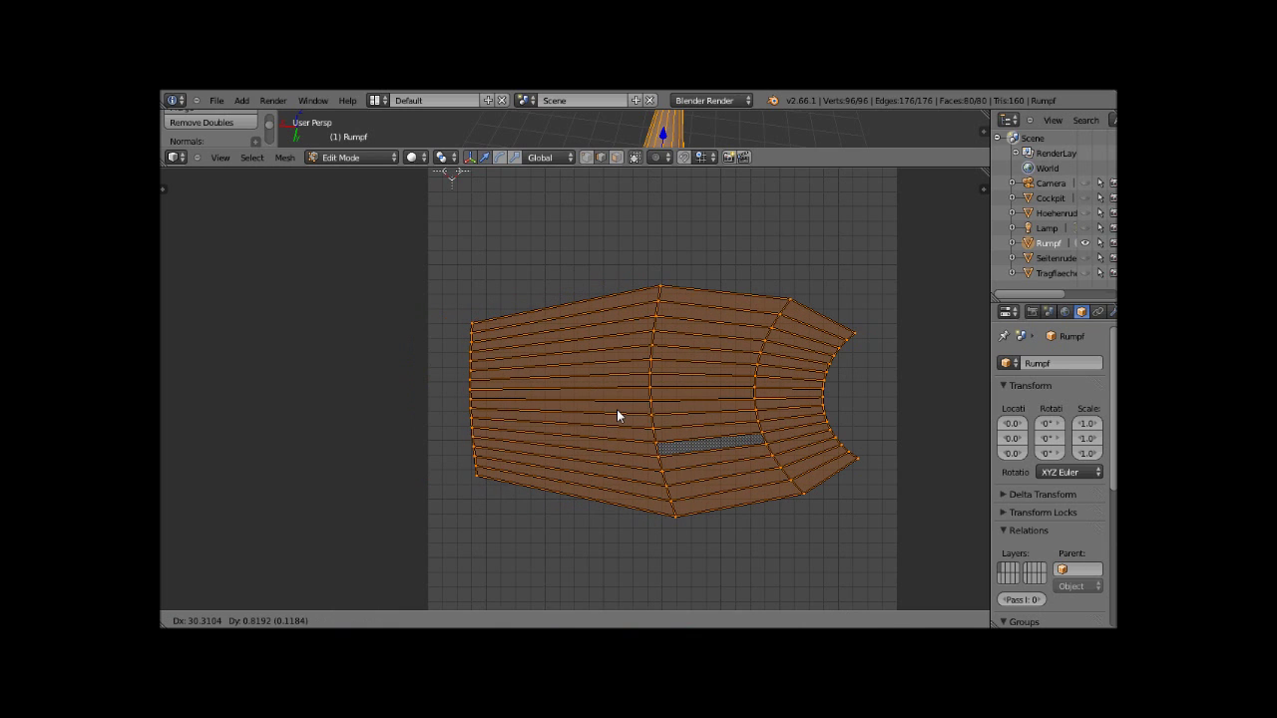
click(617, 414)
- Move the first round cap island to the fuselage island's right end
scroll(618, 402, down, 4)
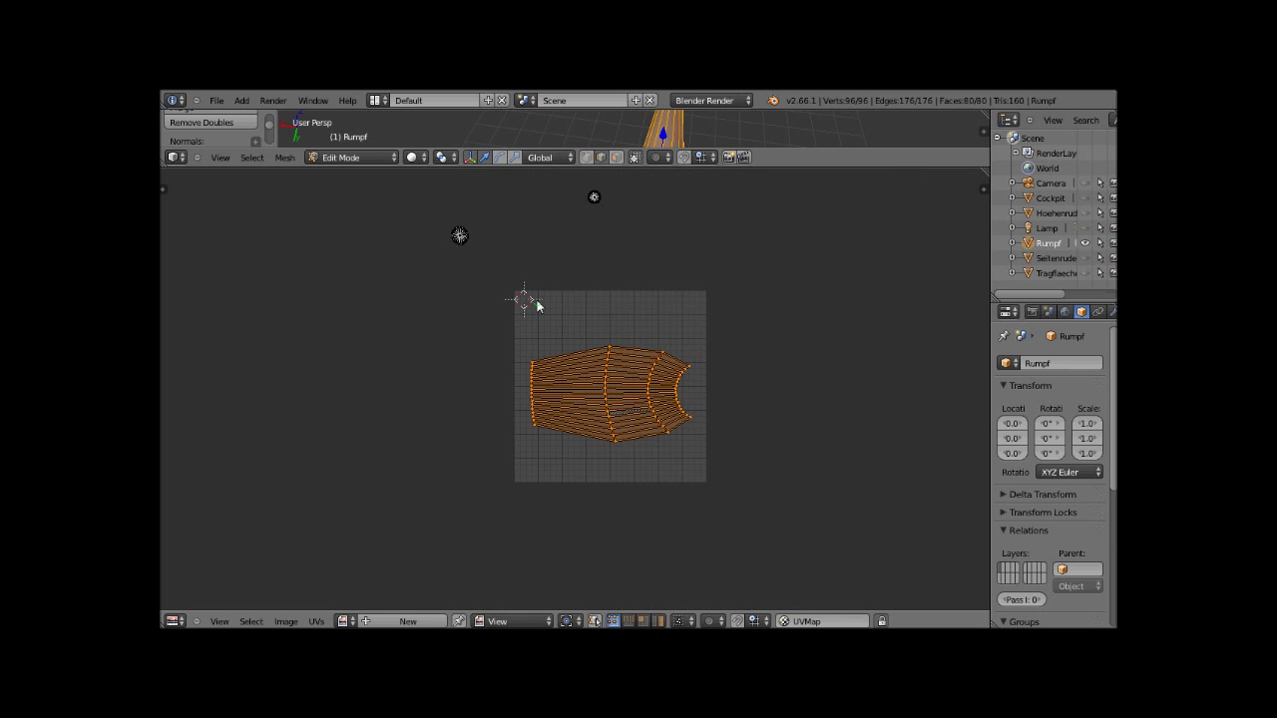
key(a)
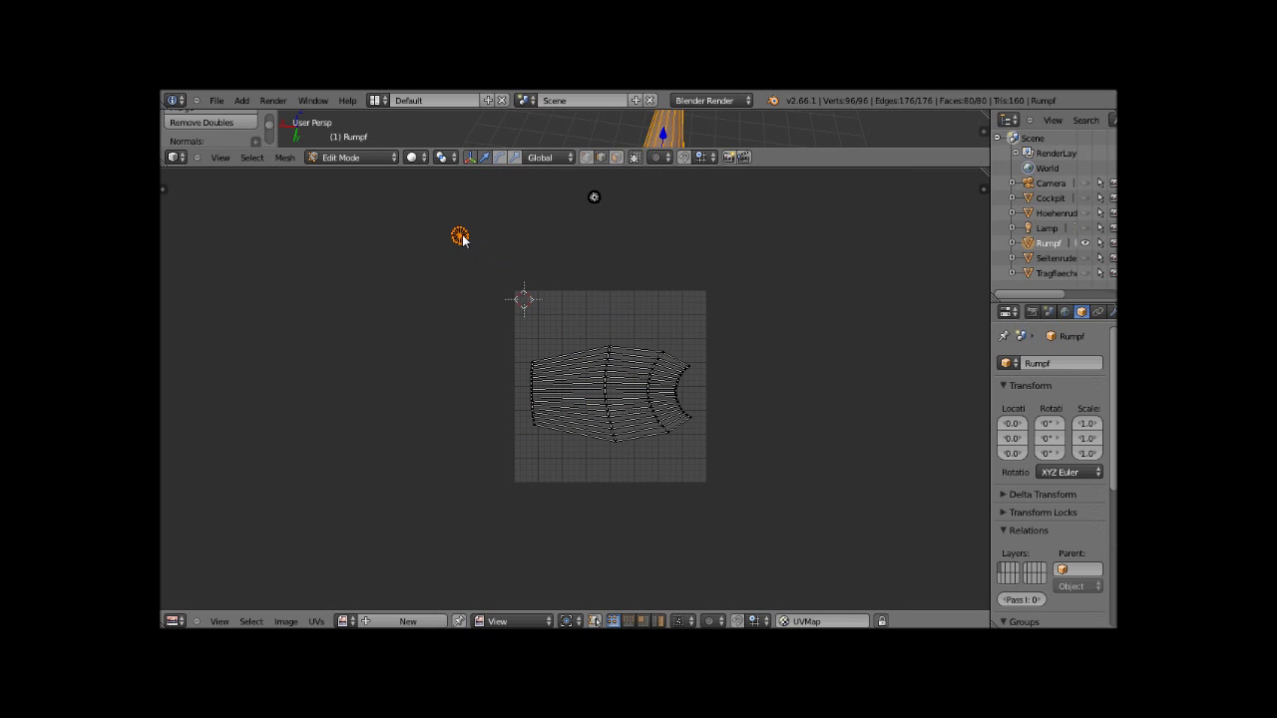
key(g)
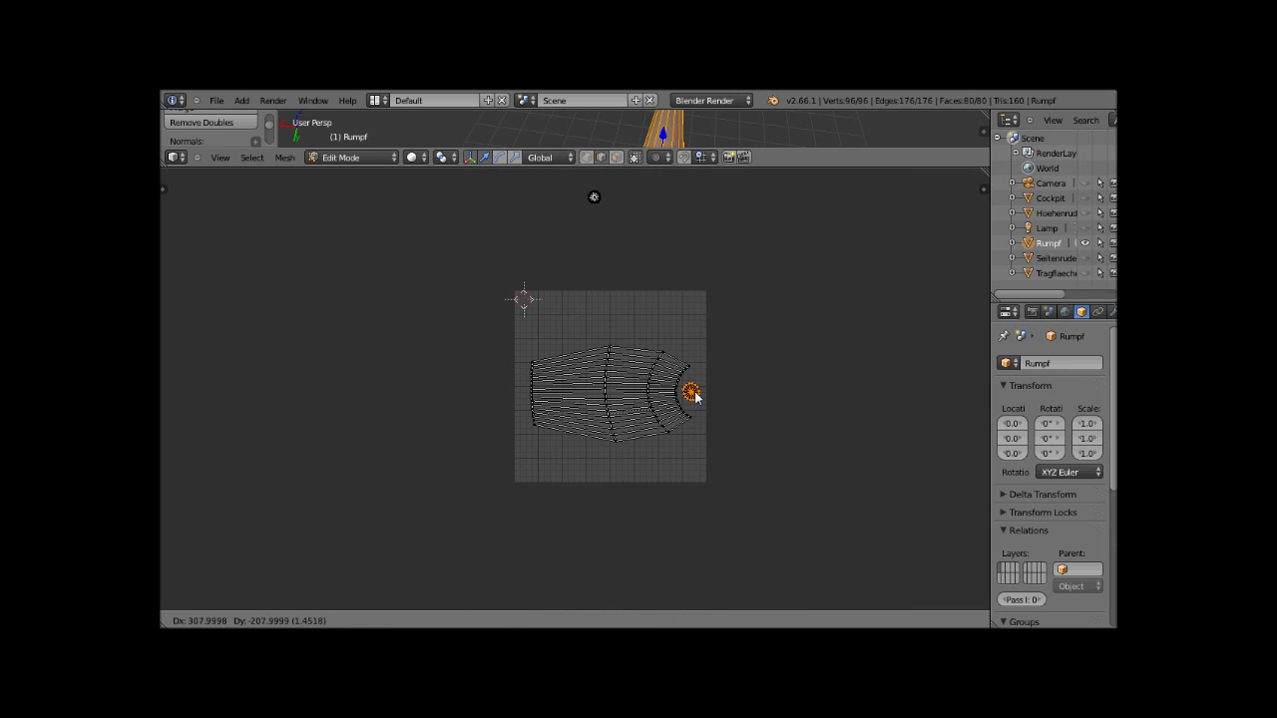
click(695, 397)
- Select the second round cap island and move it to the fuselage's left end
click(607, 215)
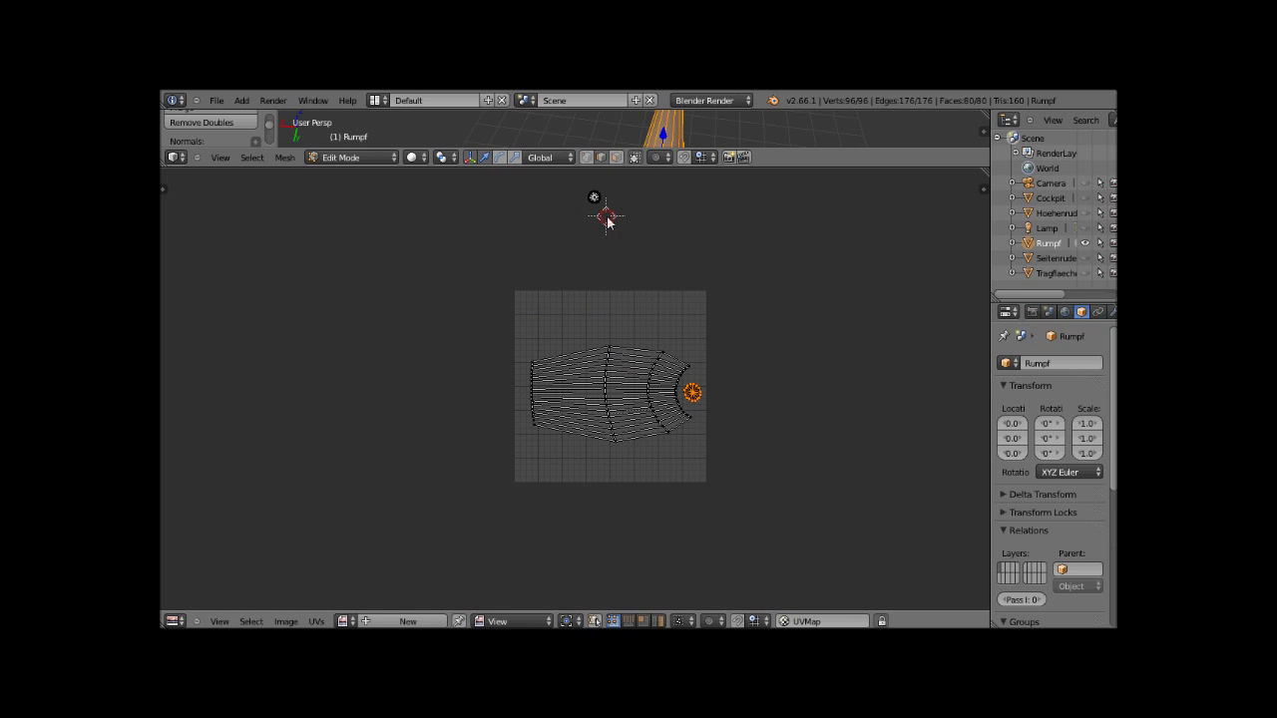
key(a)
right_click(593, 199)
key(g)
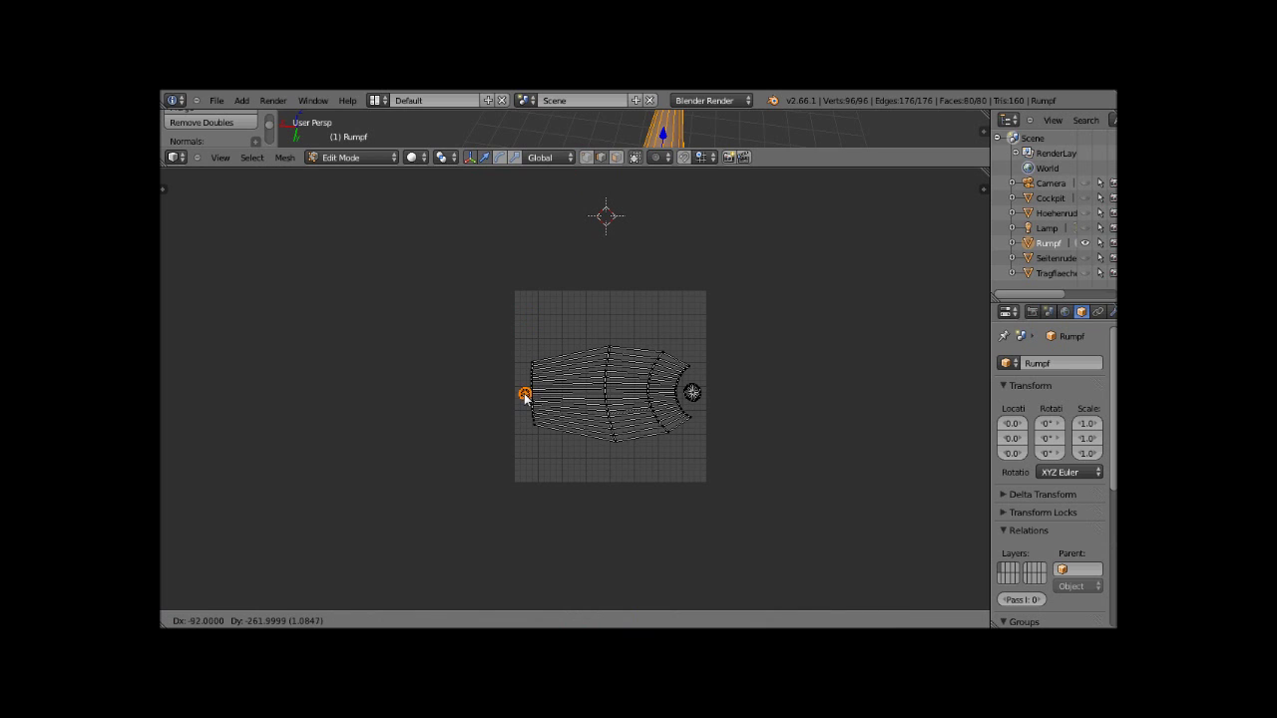
click(525, 396)
scroll(579, 402, up, 1)
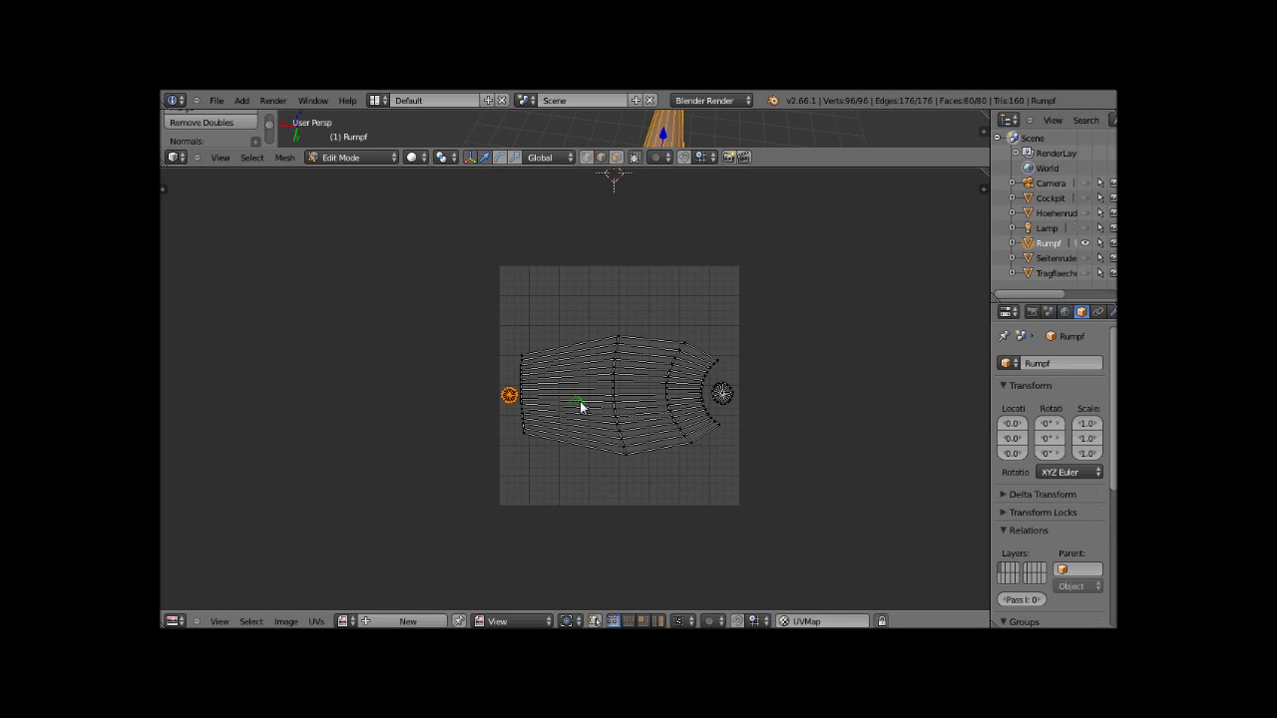
scroll(580, 404, up, 4)
scroll(538, 322, down, 1)
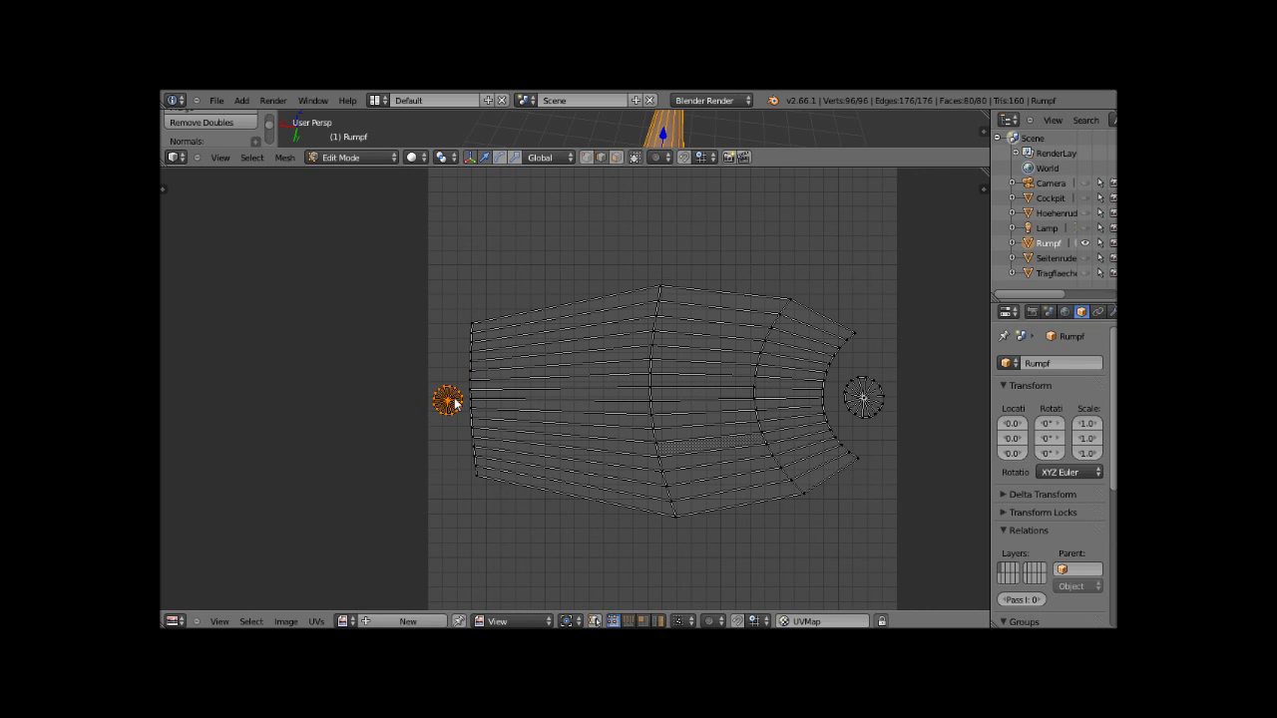
- Deselect the cap and place the 2D cursor upper-left of the fuselage layout
click(451, 266)
key(a)
click(378, 248)
- Box-select all fuselage islands, shrink them, park them below-right of the grid, and enlarge the 3D view
key(b)
drag(378, 248, 947, 551)
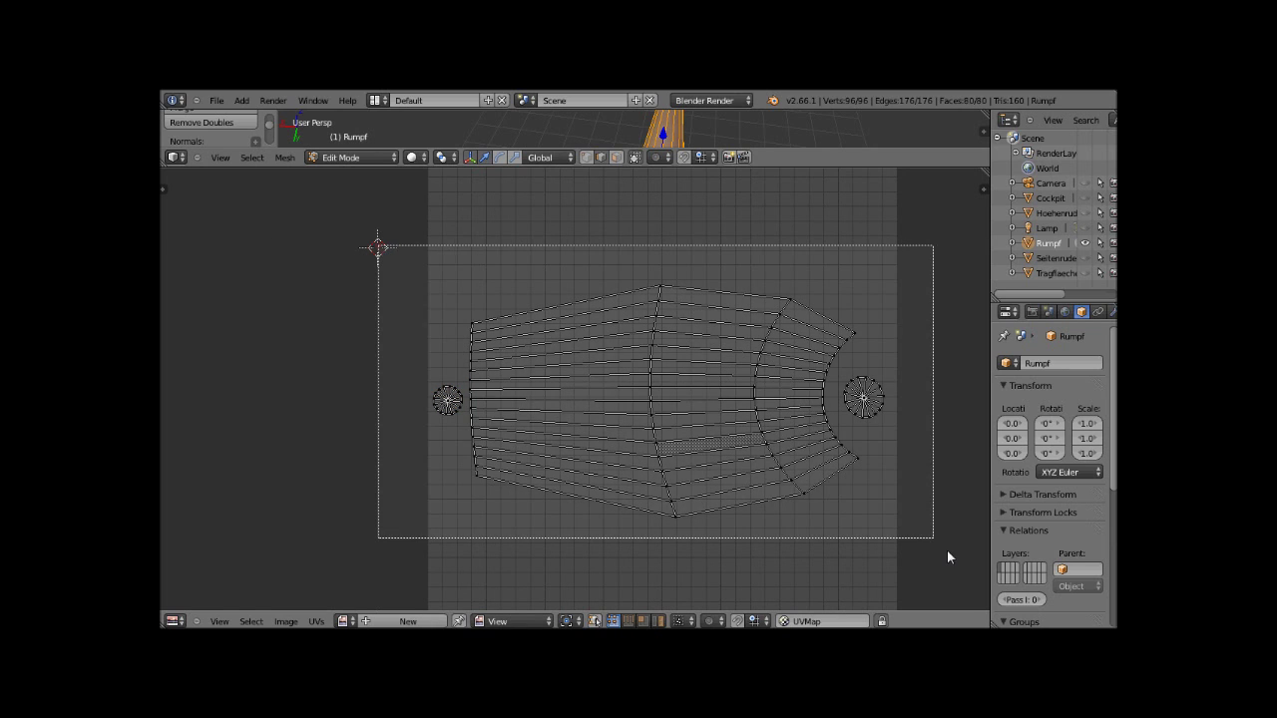
key(s)
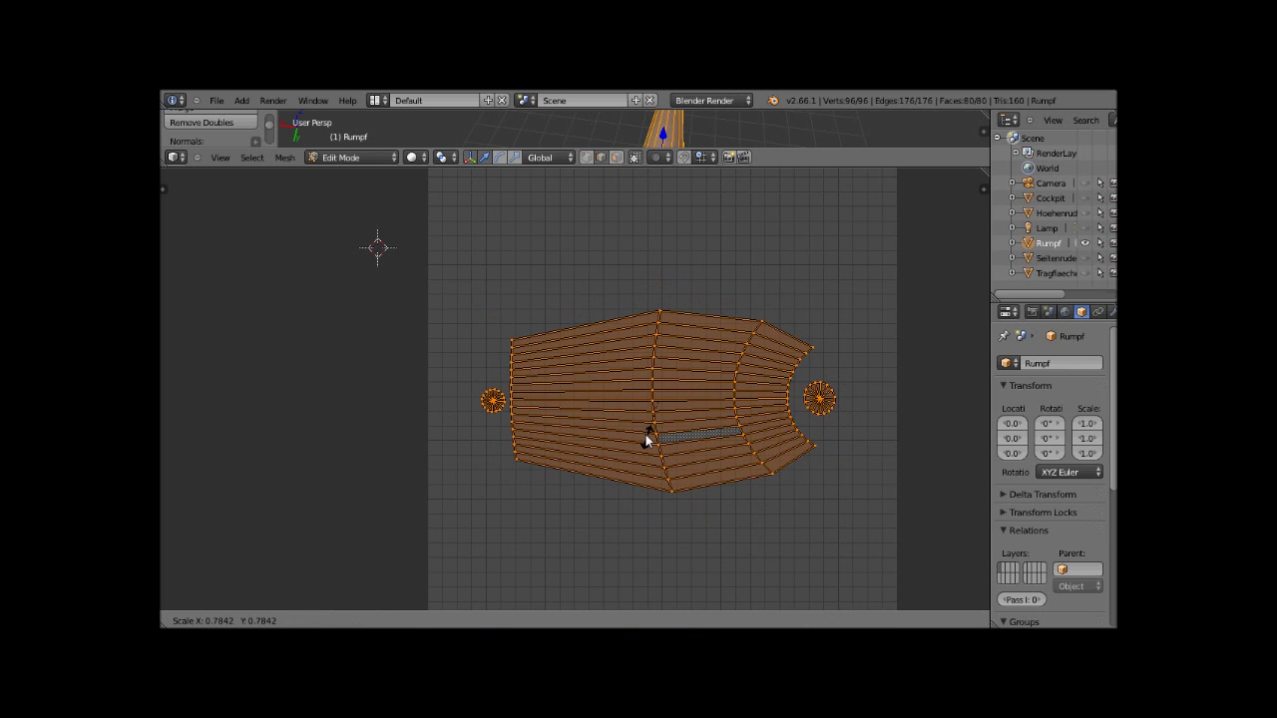
click(641, 419)
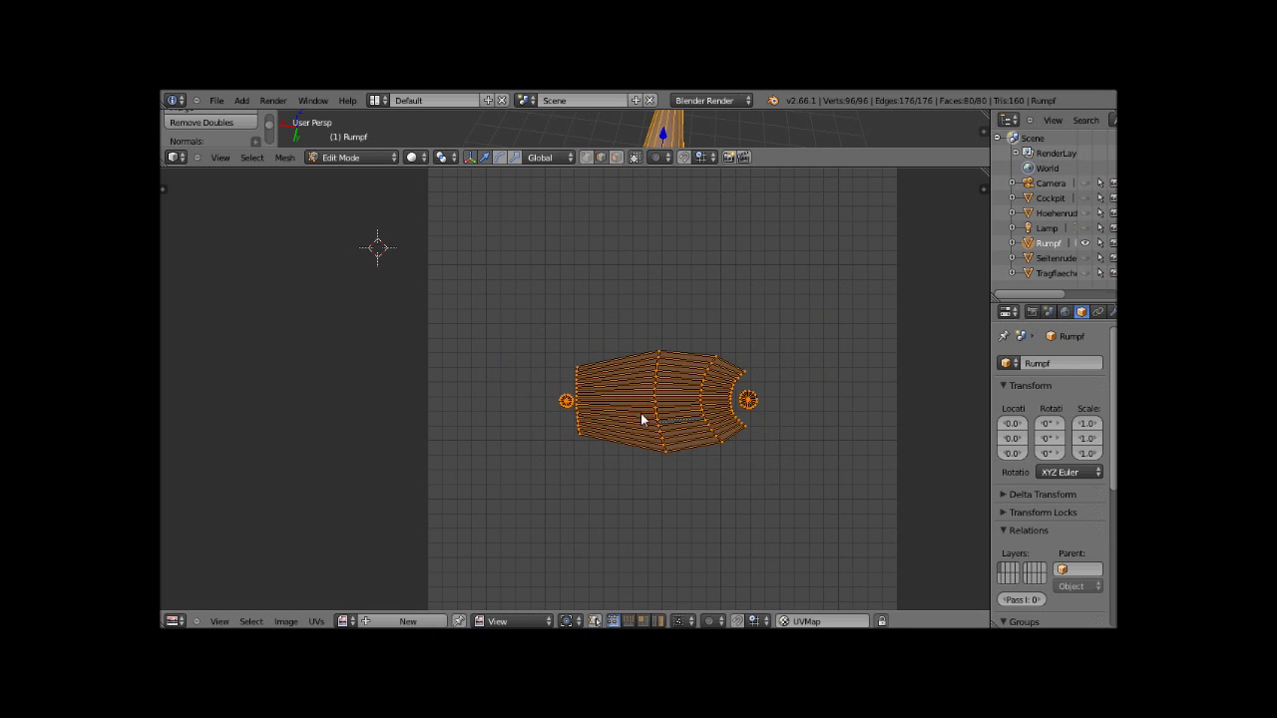
scroll(595, 398, down, 4)
key(g)
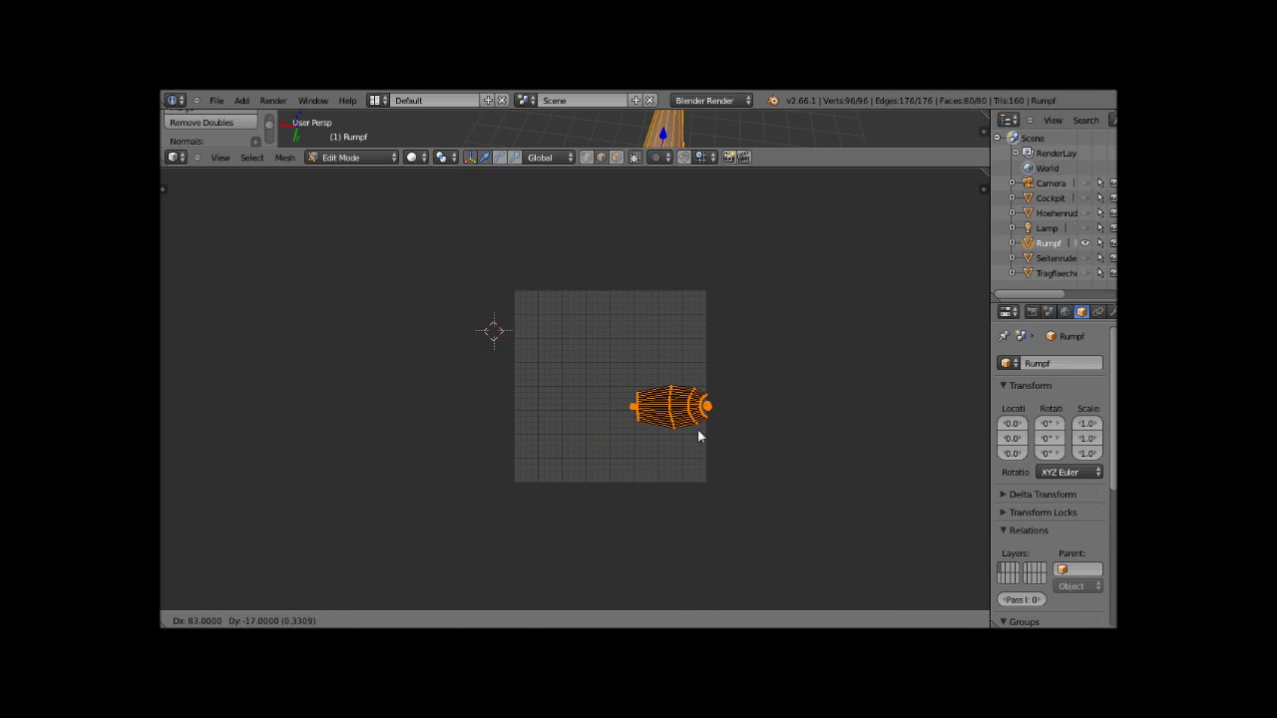
click(697, 428)
click(616, 163)
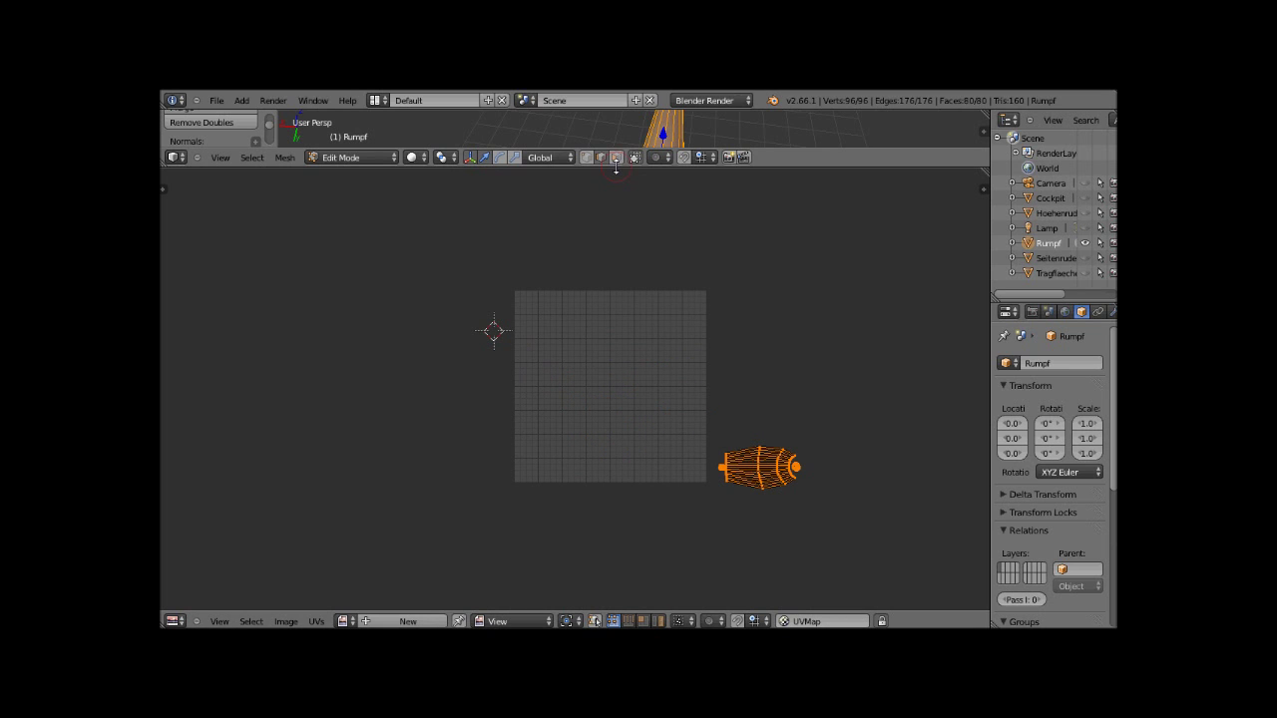
drag(615, 167, 667, 426)
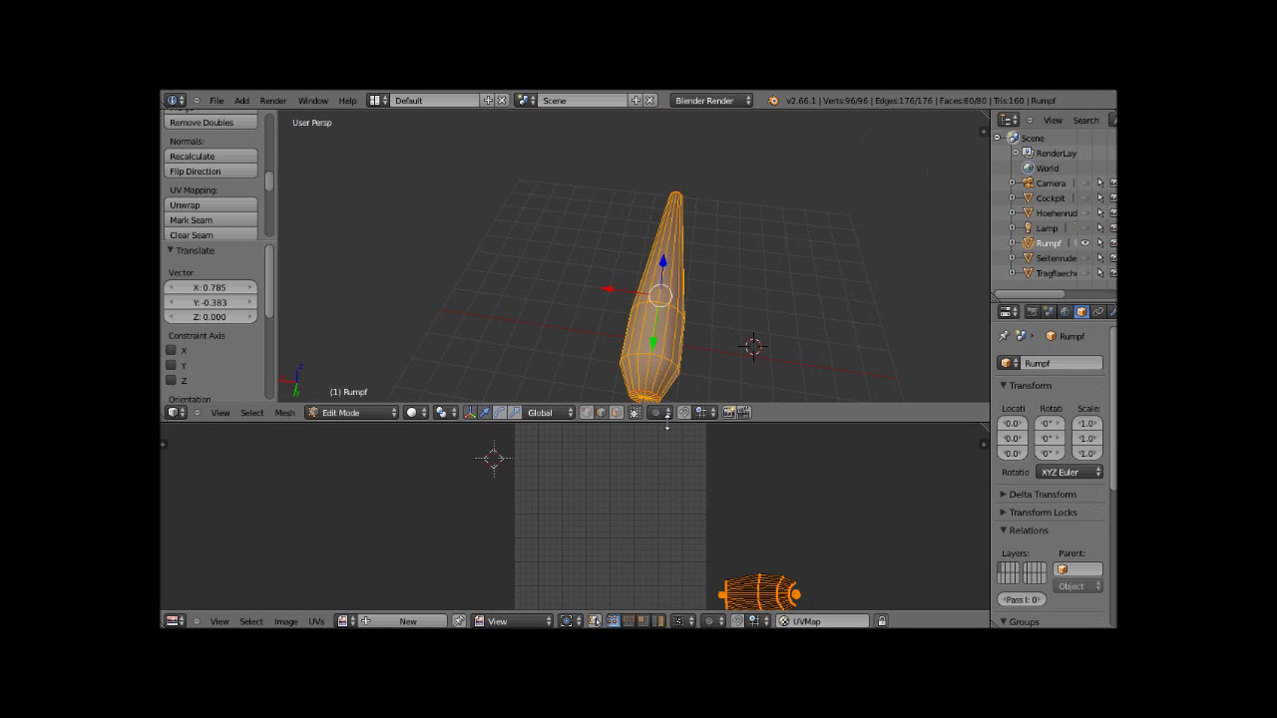
- In Object Mode, show Cockpit, hide Rumpf, then enter Edit Mode on Cockpit
click(375, 412)
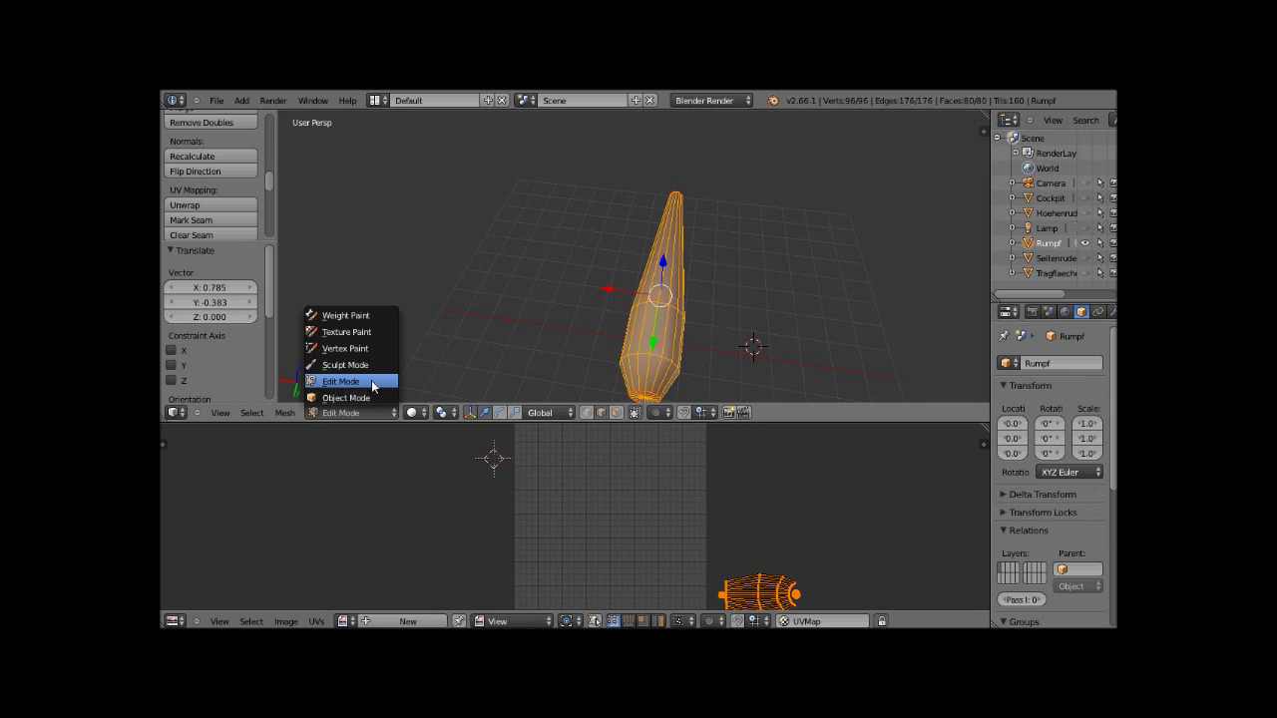
click(345, 397)
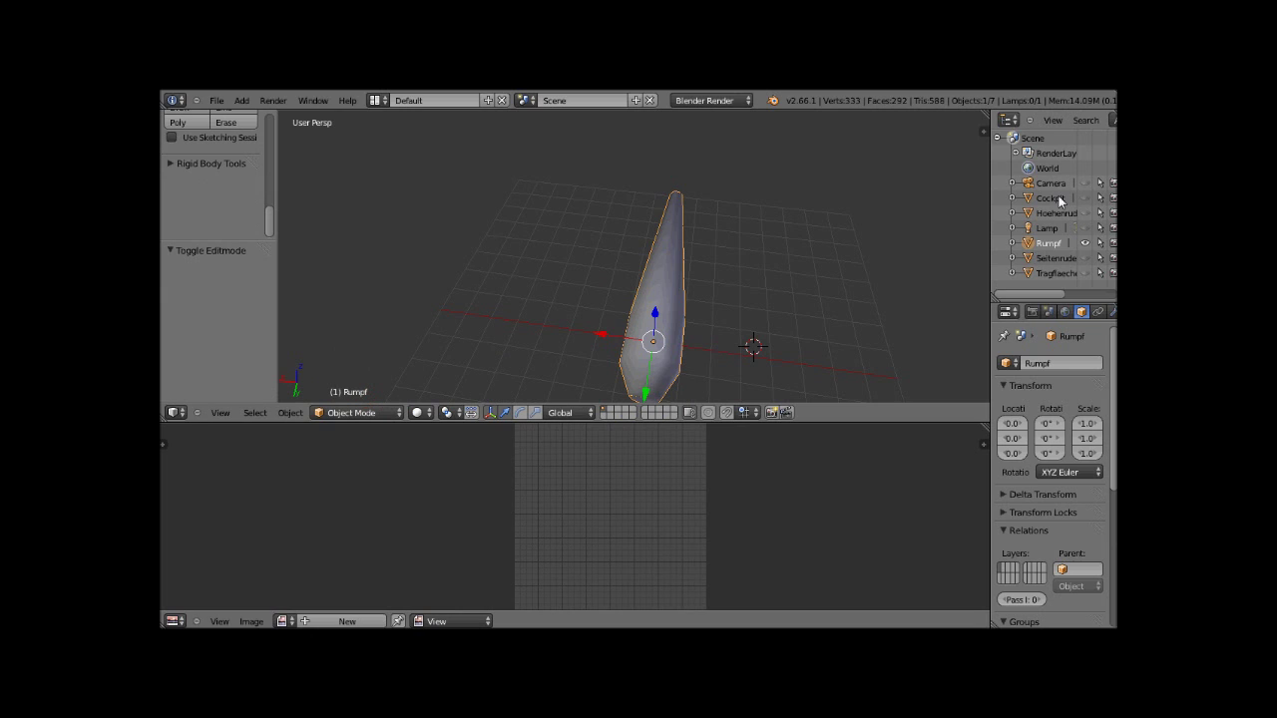
click(1086, 198)
click(1086, 243)
click(1037, 198)
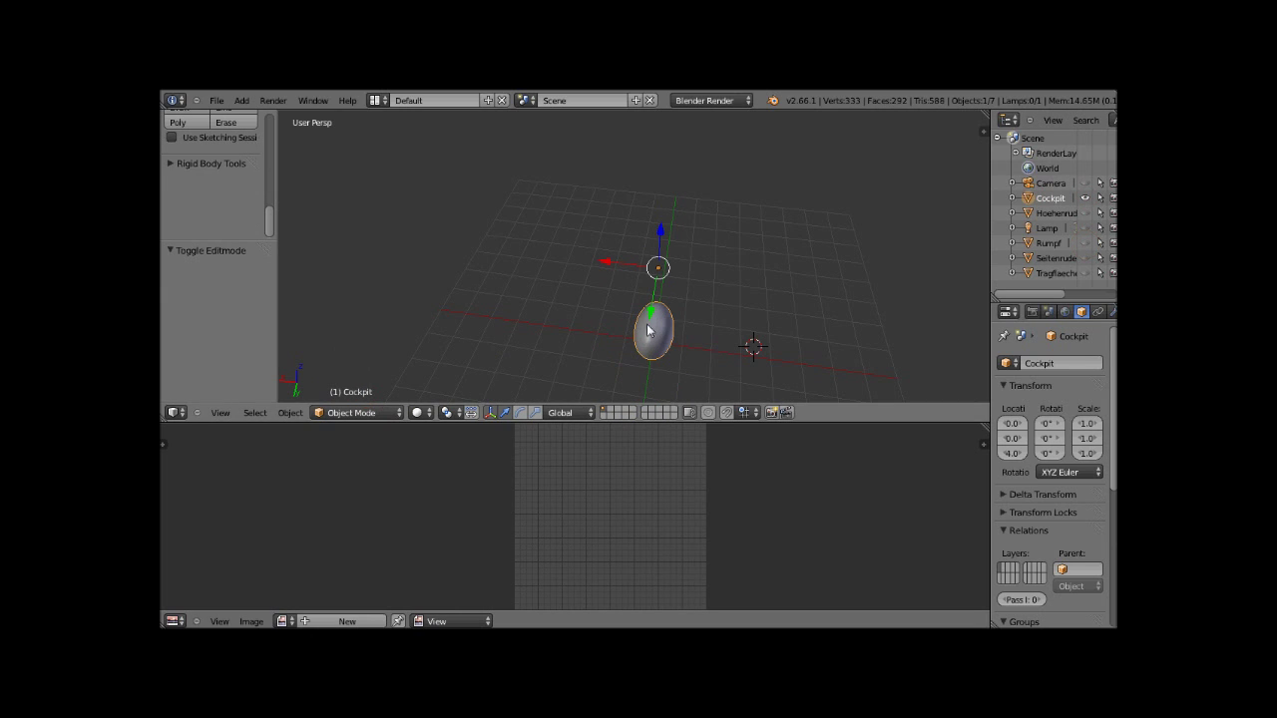
click(374, 412)
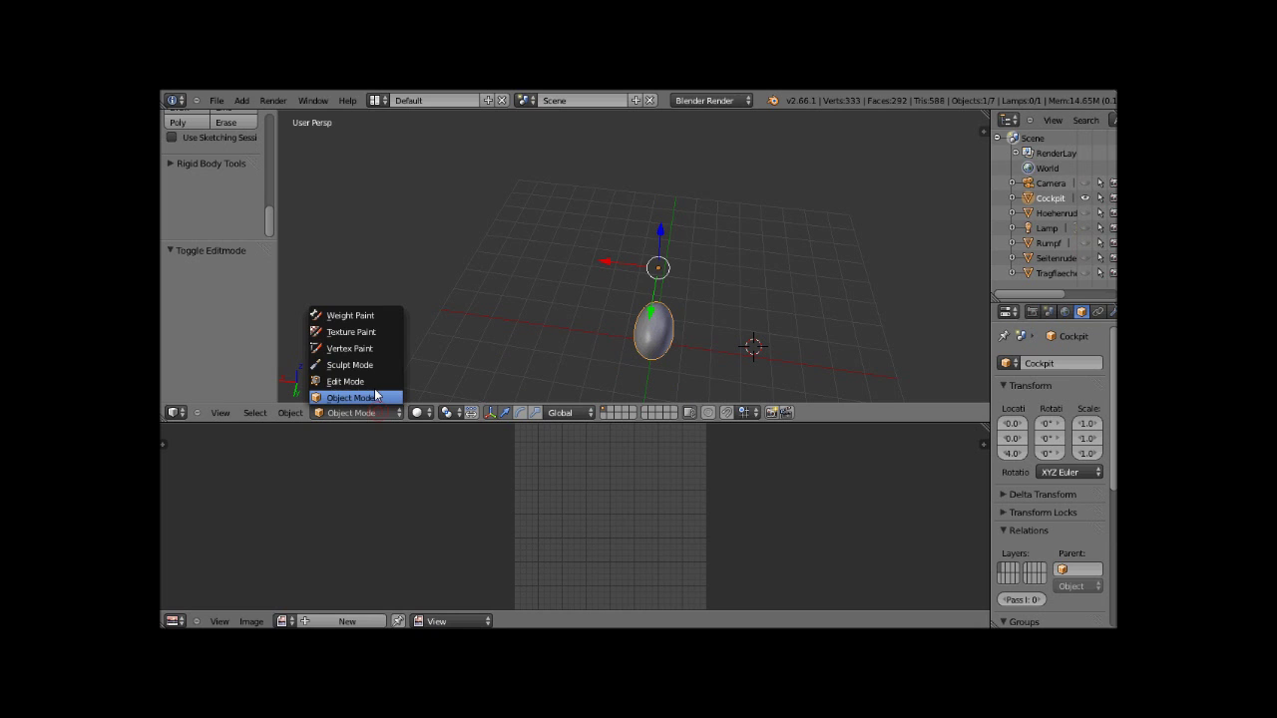
click(345, 381)
- Mark a seam along the first edge line running up the cockpit dome
scroll(640, 350, up, 5)
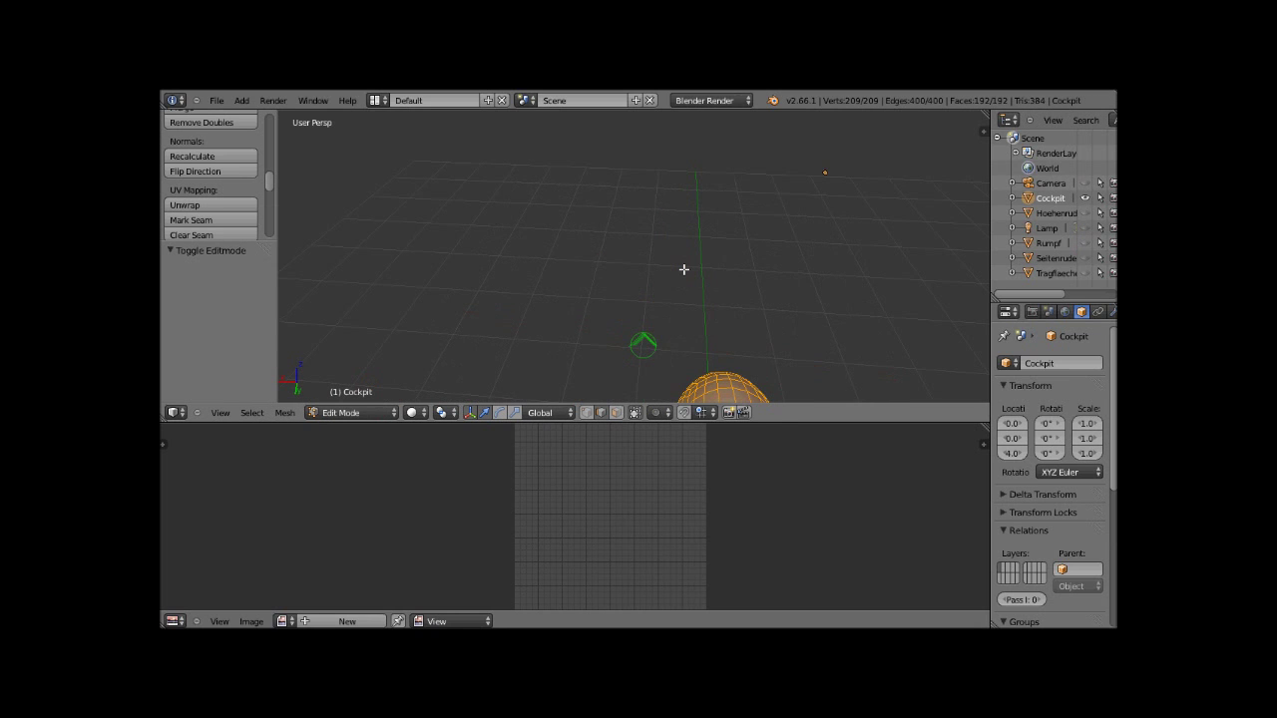
mouse_move(684, 269)
middle_down()
mouse_move(652, 243)
mouse_move(596, 250)
middle_up()
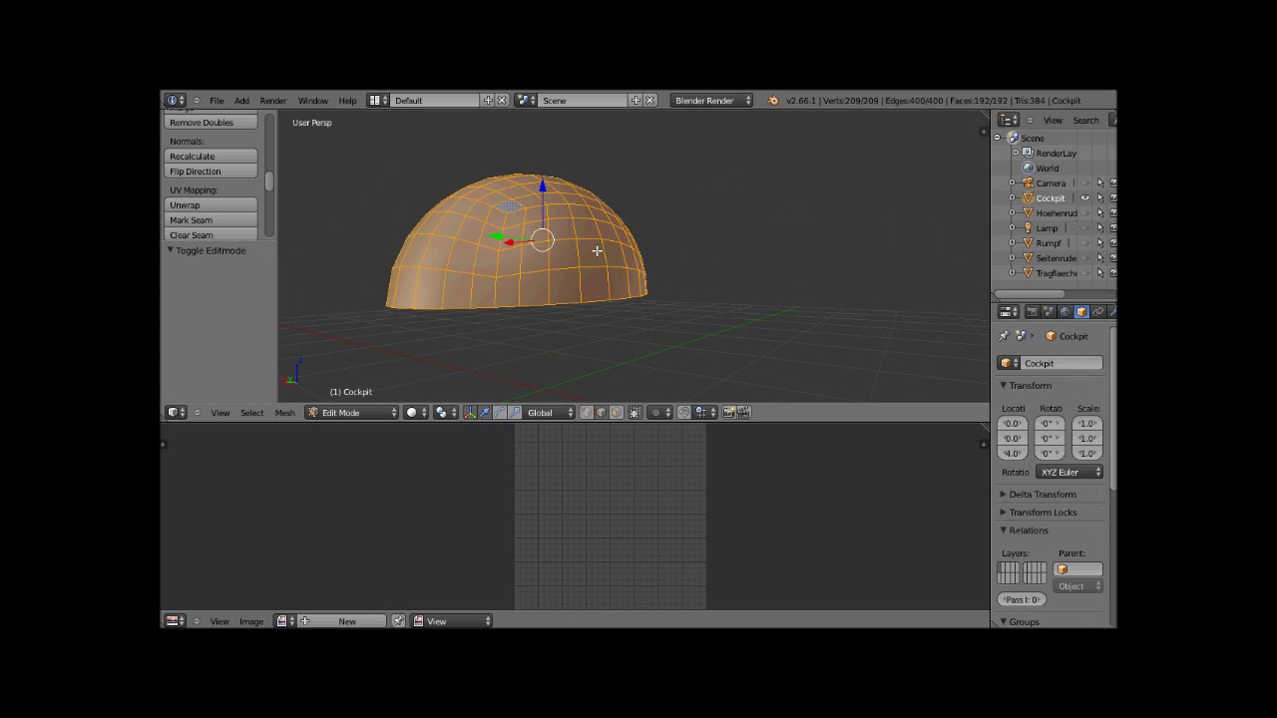
drag(597, 251, 527, 326)
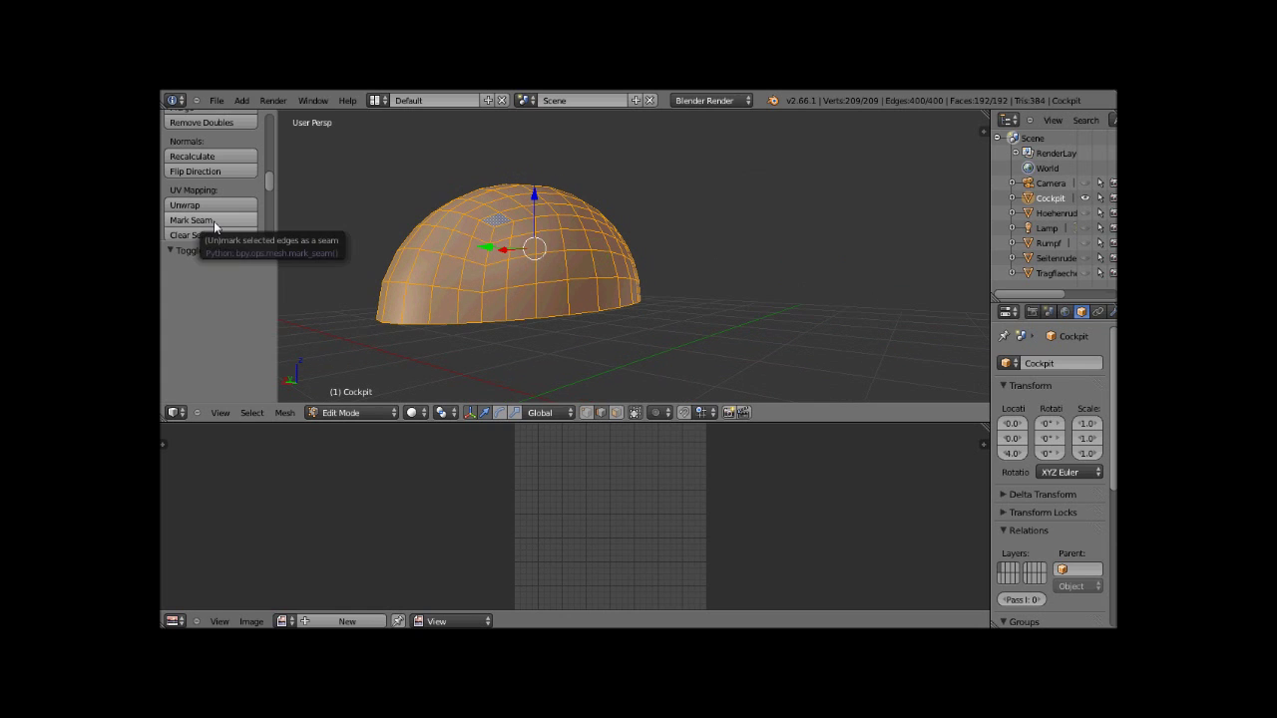
key(a)
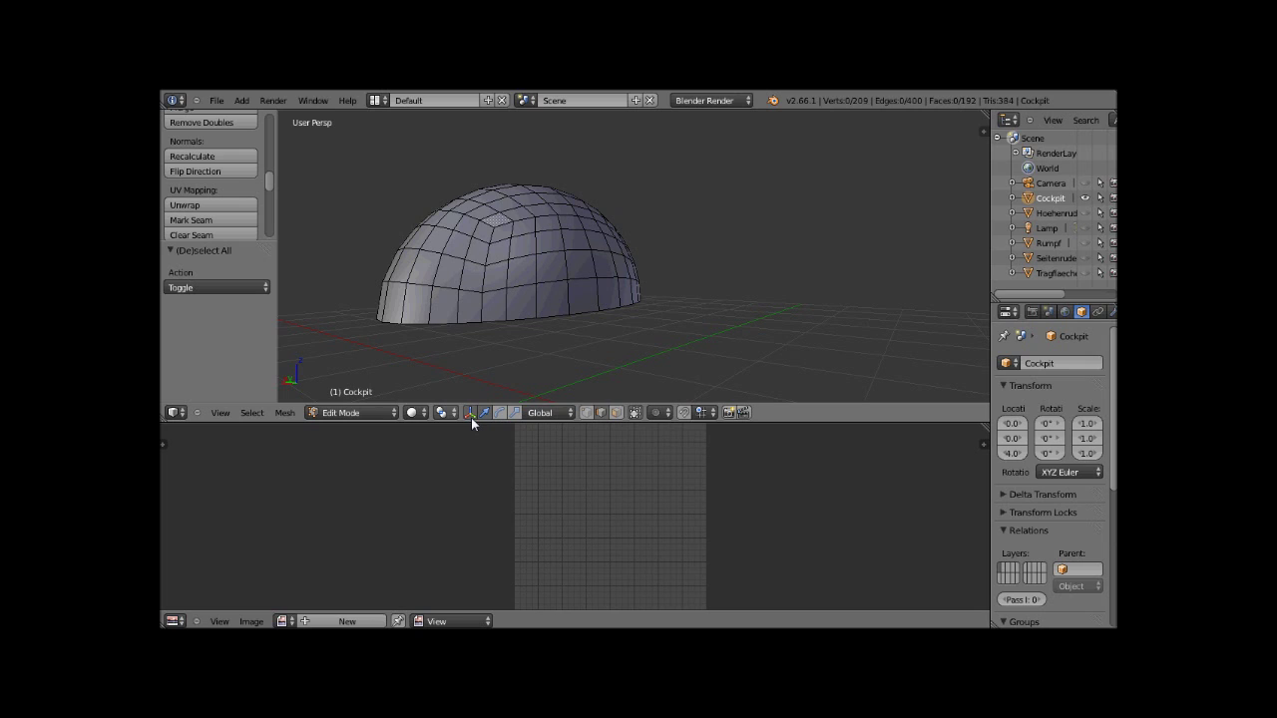
right_click(474, 310)
shift+right_click(487, 250)
shift+right_click(489, 235)
shift+right_click(492, 214)
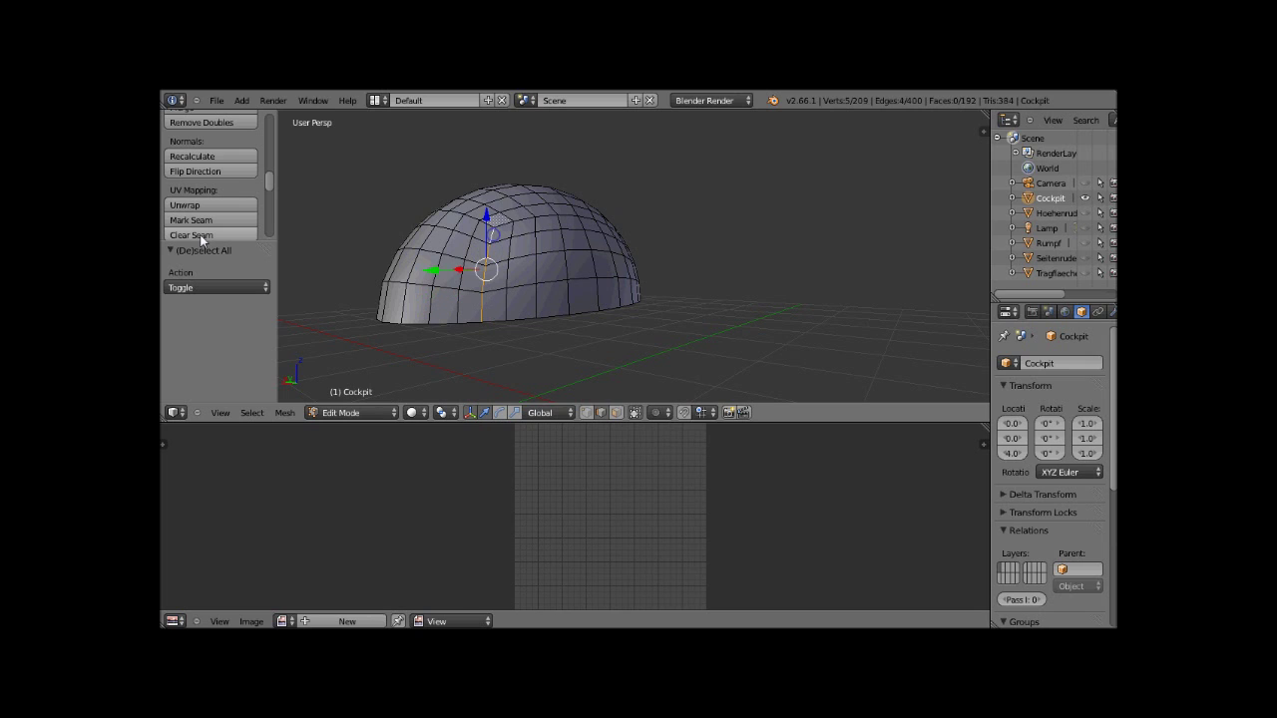
click(191, 219)
- Mark seams along two more edge lines up the dome from other sides
middle_drag(354, 235, 723, 351)
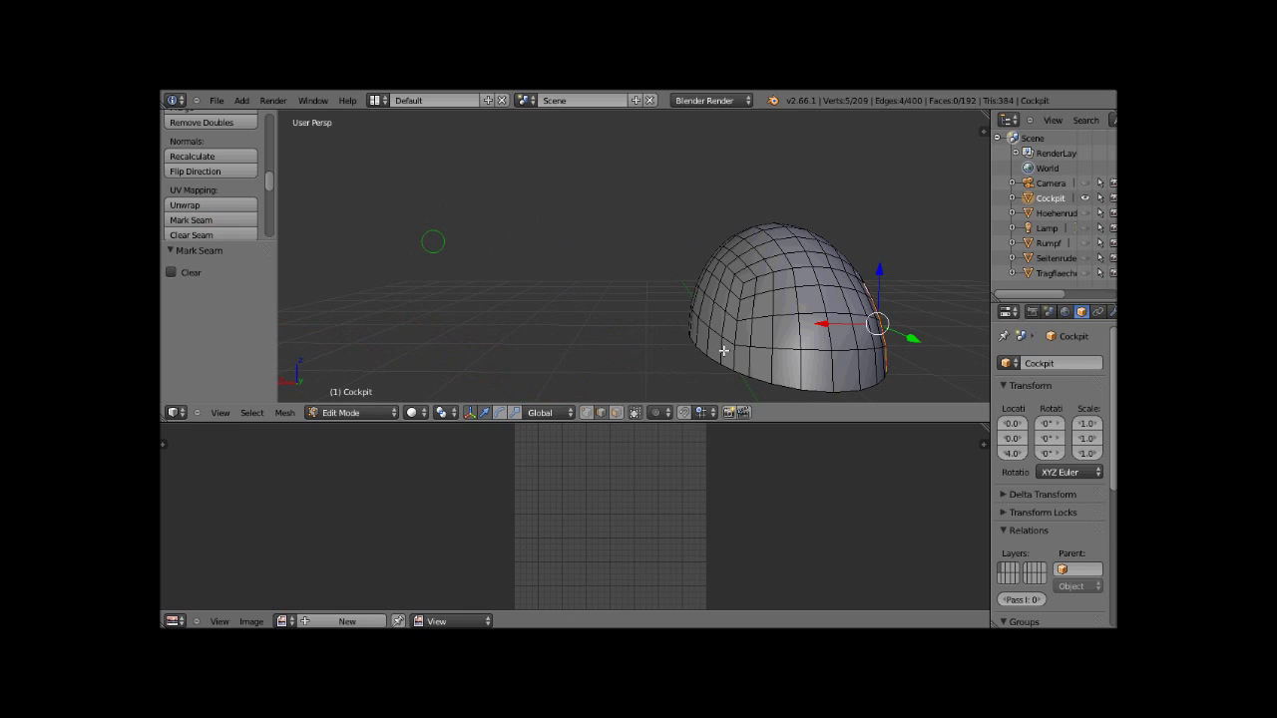
right_click(736, 332)
ctrl+right_click(739, 288)
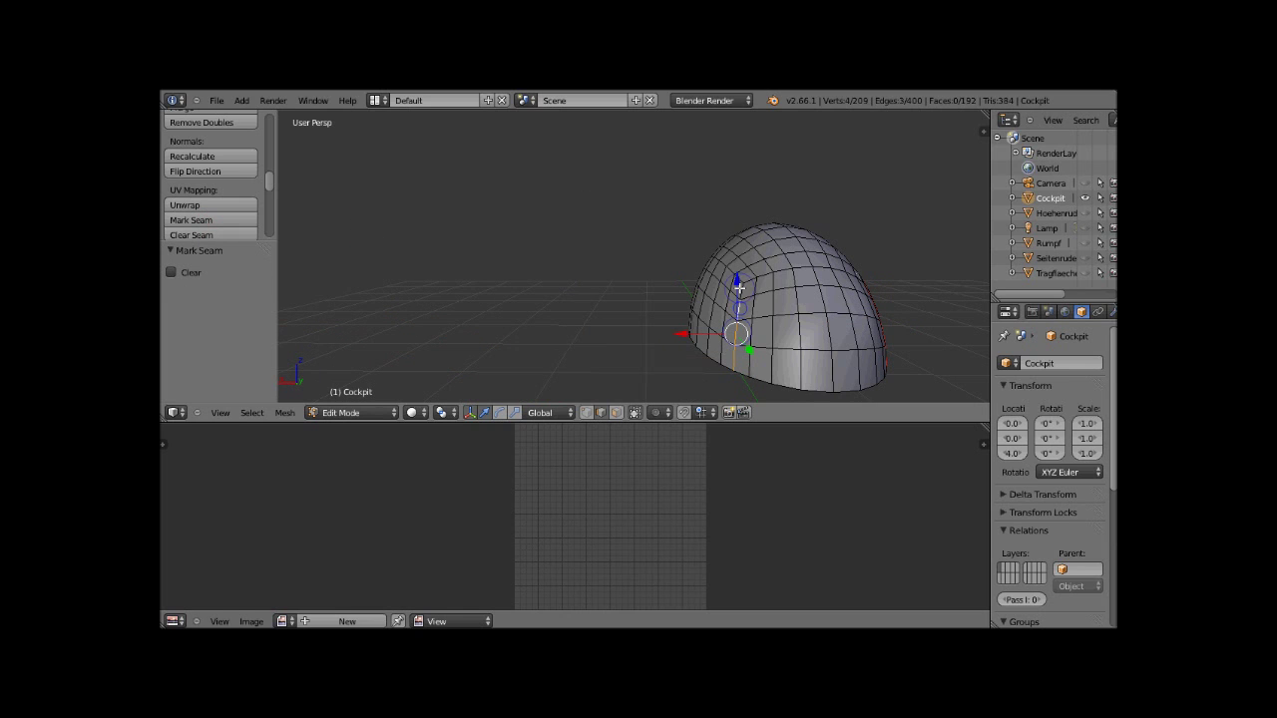
ctrl+right_click(739, 269)
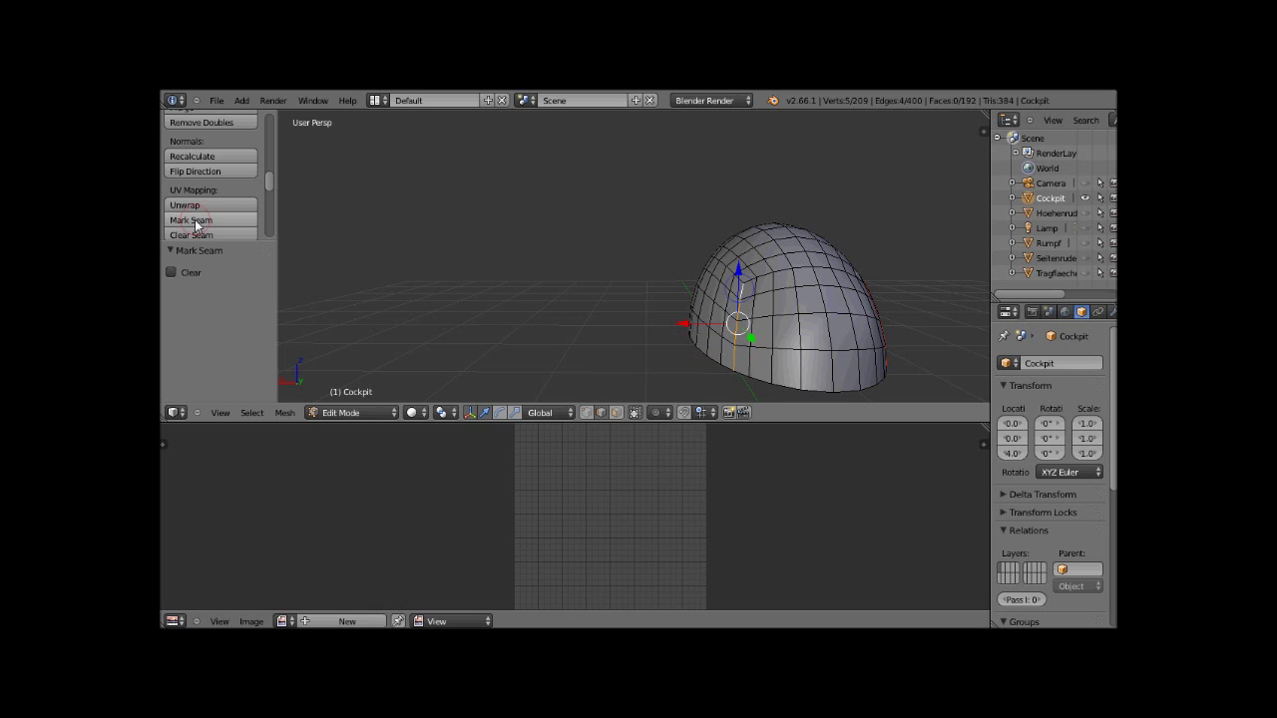
mouse_move(598, 300)
middle_down()
mouse_move(644, 273)
mouse_move(855, 278)
mouse_move(792, 256)
mouse_move(875, 258)
mouse_move(796, 205)
middle_up()
right_click(795, 205)
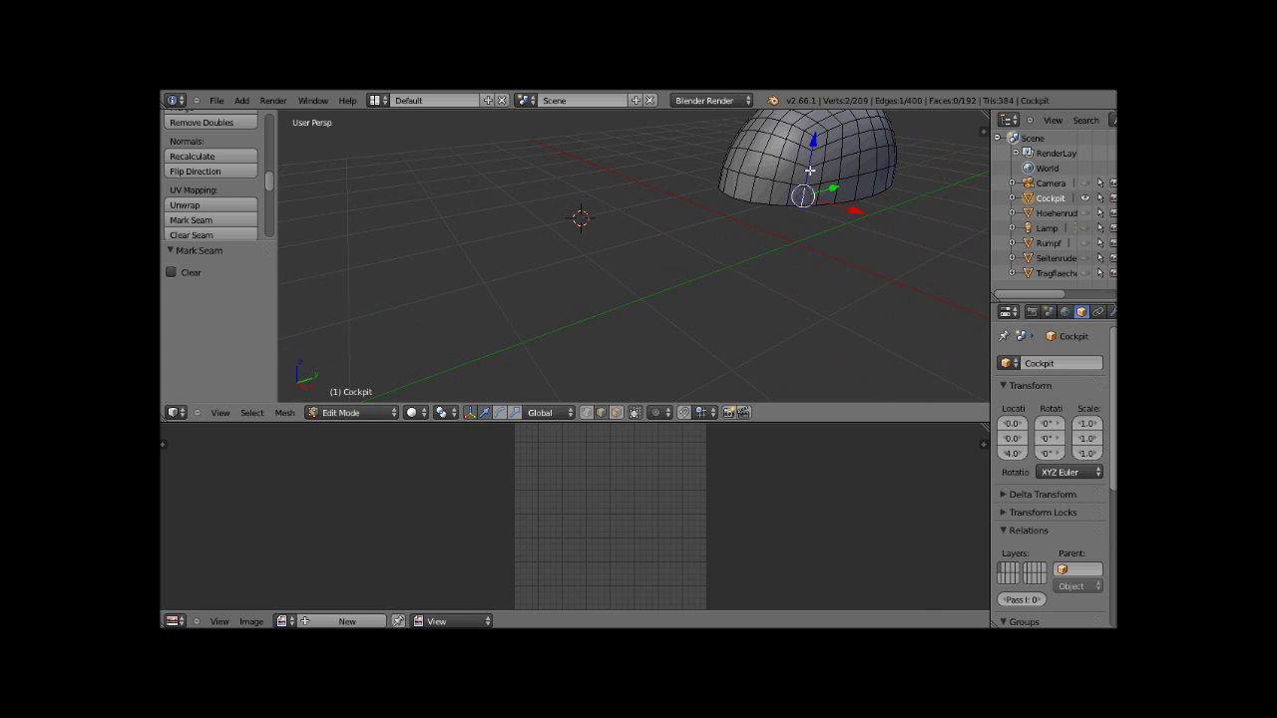
shift+right_click(813, 147)
shift+right_click(813, 145)
click(191, 222)
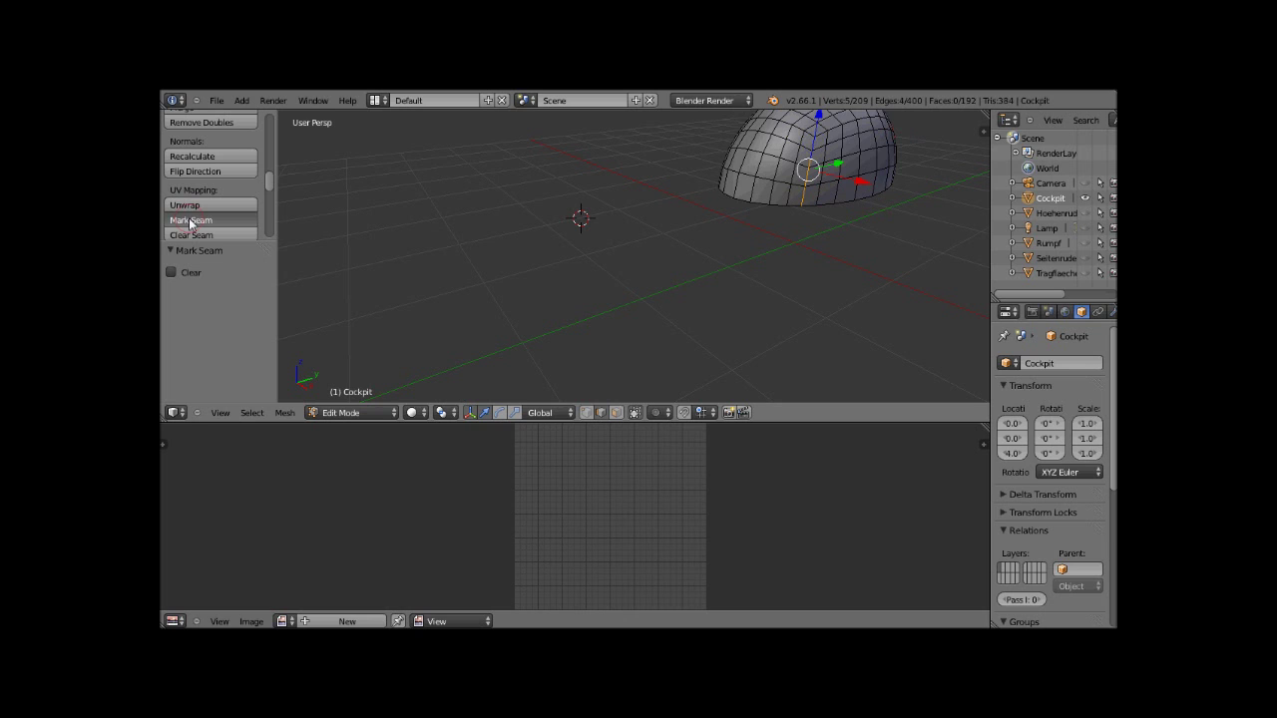
- Mark a fourth seam line up another side of the cockpit dome
mouse_move(573, 193)
middle_down()
mouse_move(581, 158)
mouse_move(584, 196)
mouse_move(323, 268)
mouse_move(384, 268)
mouse_move(379, 313)
middle_up()
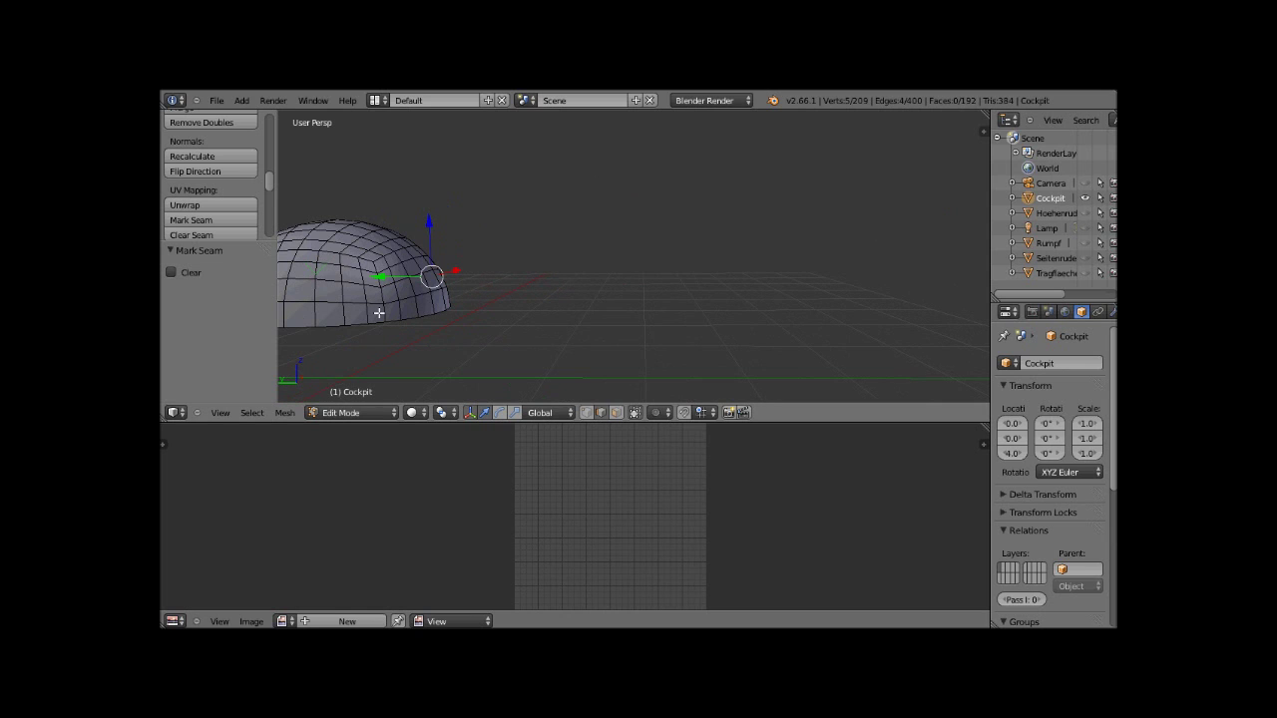
right_click(379, 313)
shift+right_click(378, 268)
shift+right_click(376, 251)
click(223, 221)
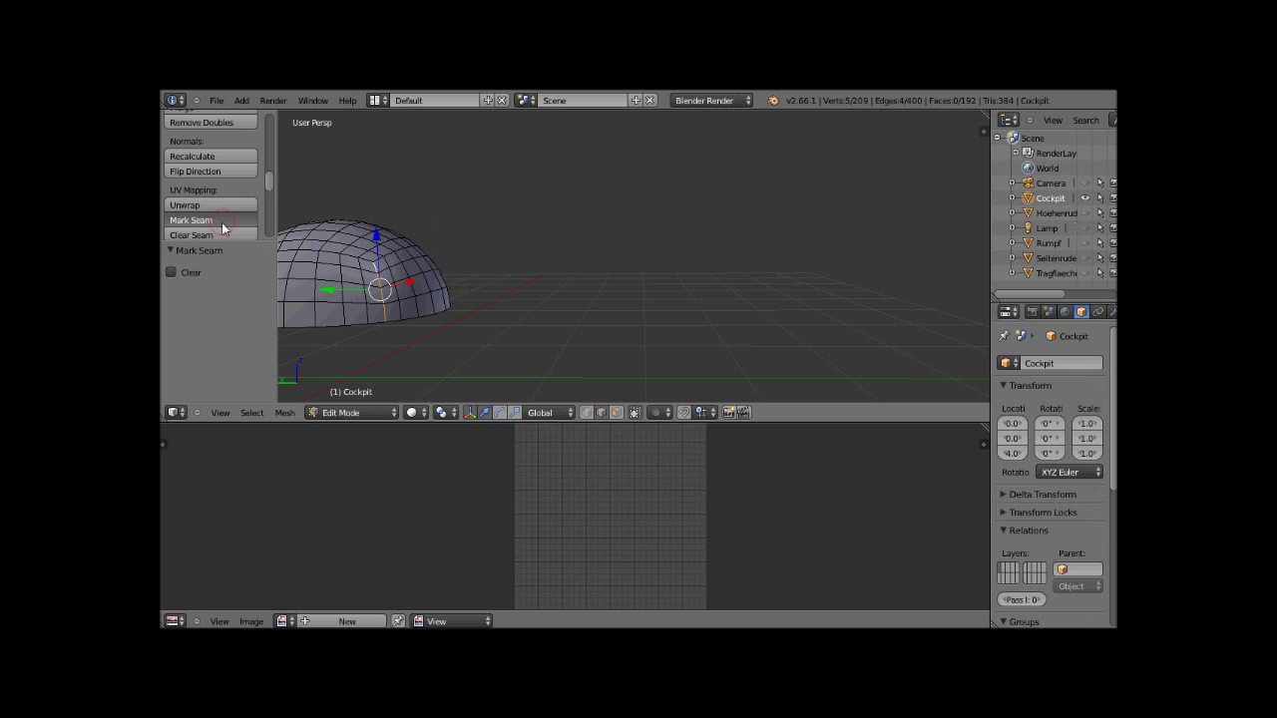
- Select the entire cockpit mesh for unwrapping
mouse_move(319, 250)
middle_down()
mouse_move(395, 271)
mouse_move(545, 390)
mouse_move(658, 376)
mouse_move(713, 305)
mouse_move(752, 159)
mouse_move(747, 184)
middle_up()
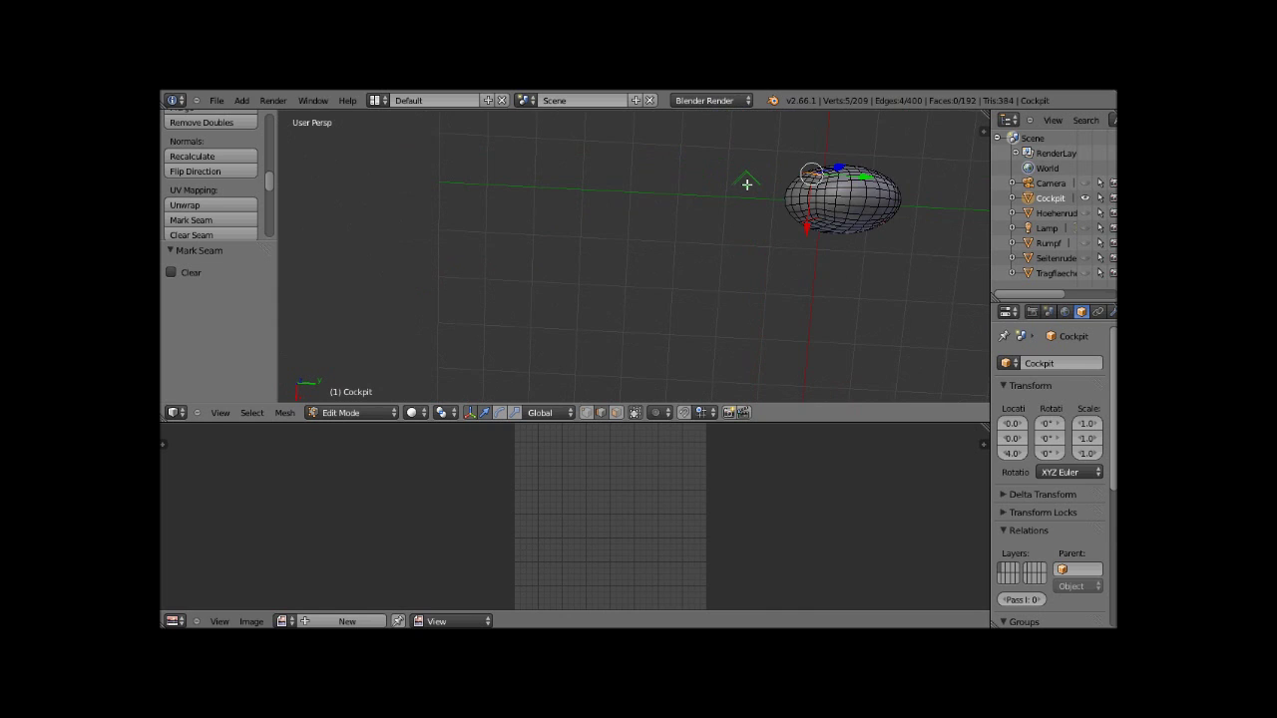
ctrl+scroll(747, 185, down, 3)
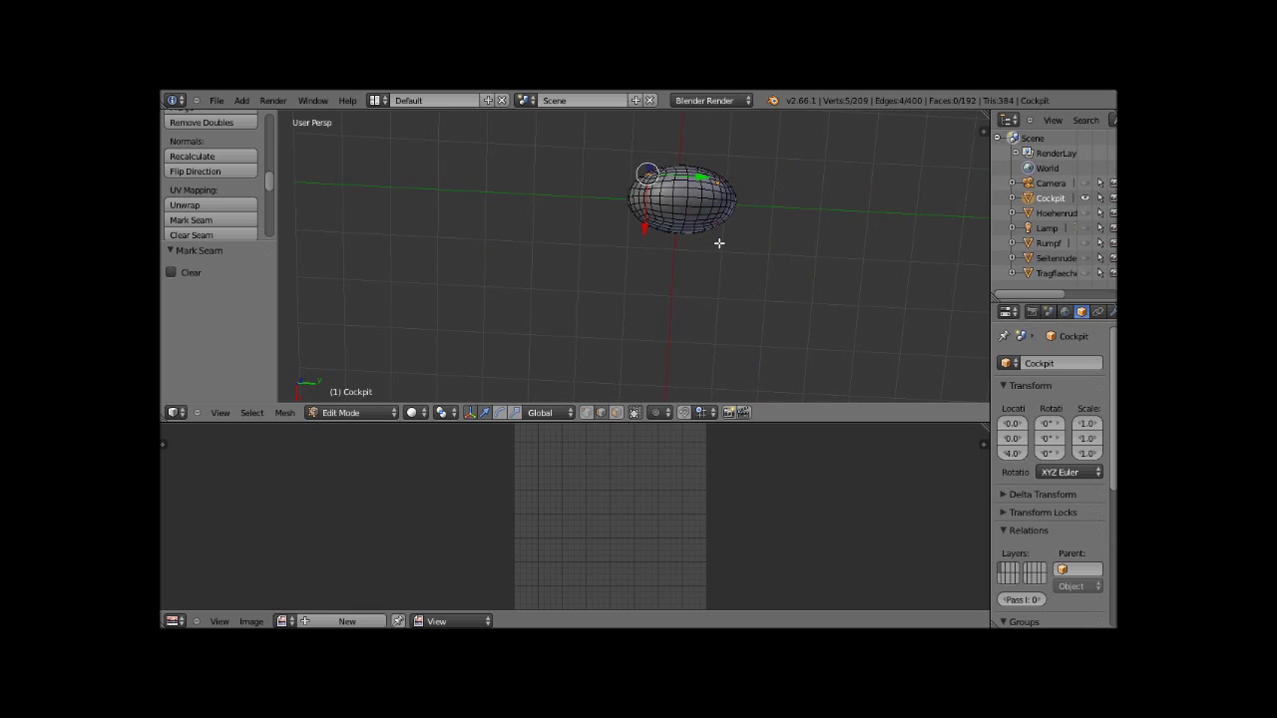
scroll(719, 242, up, 3)
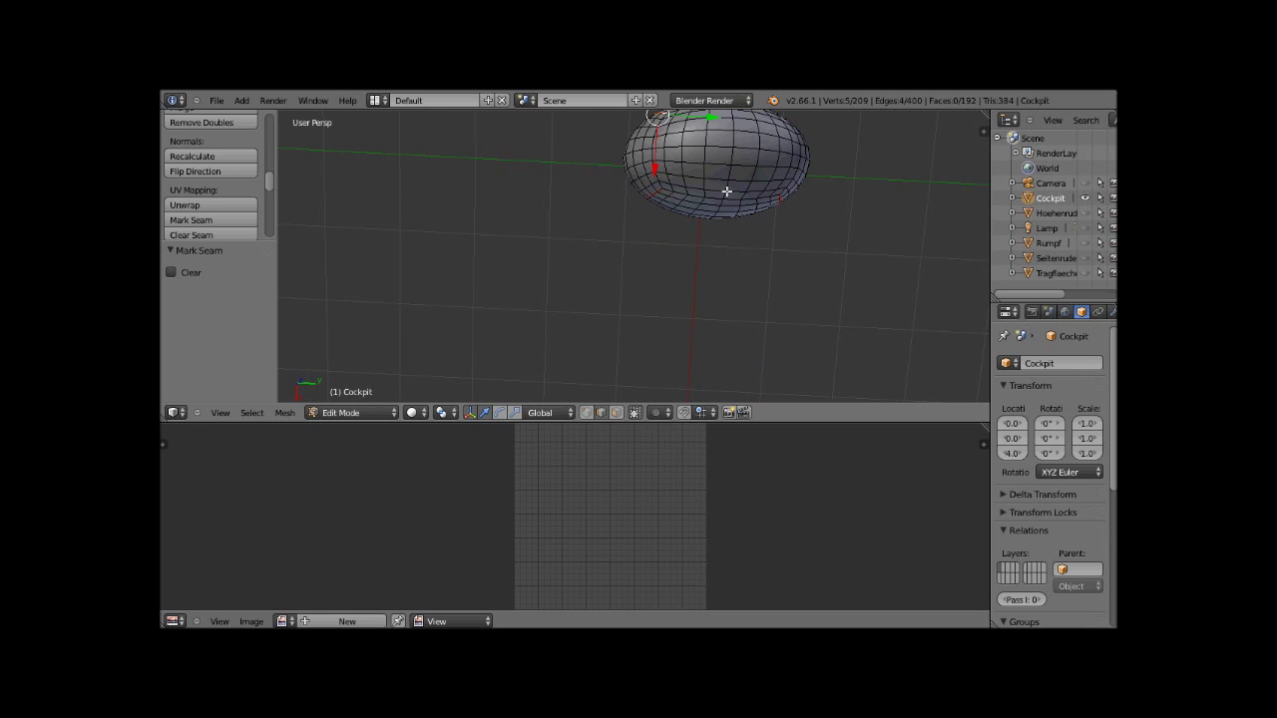
scroll(726, 191, down, 2)
key(a)
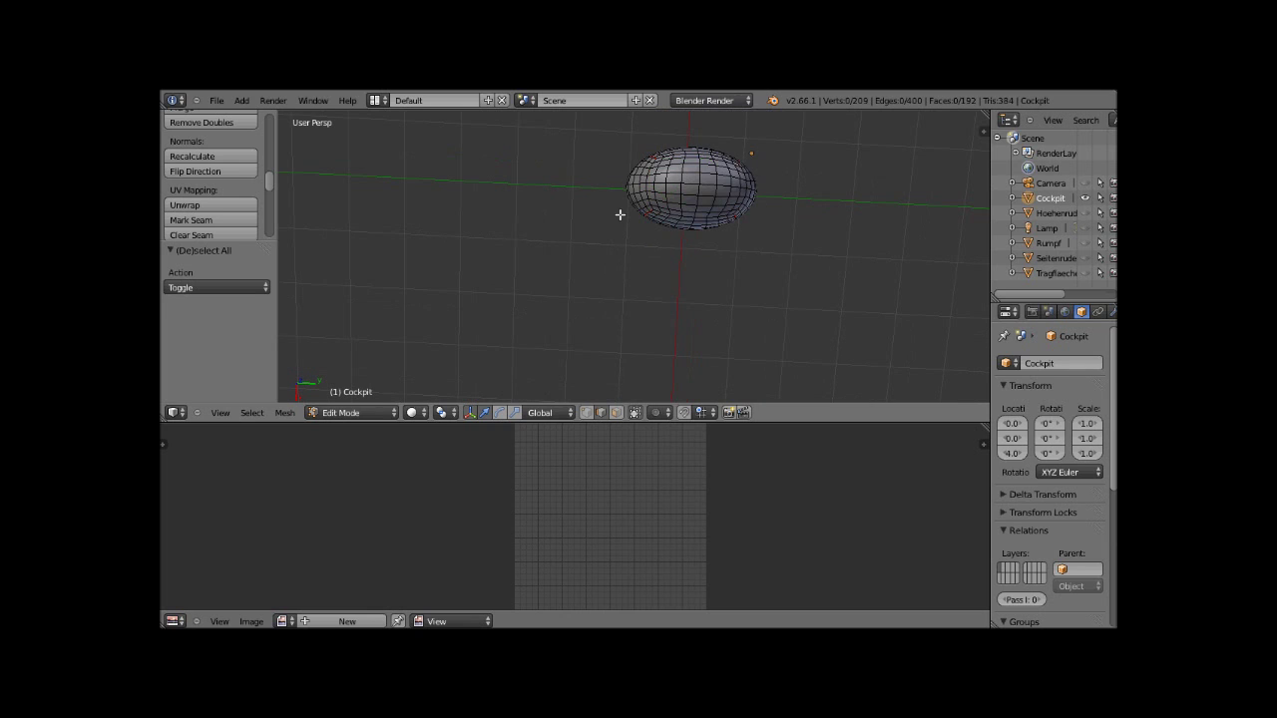
key(a)
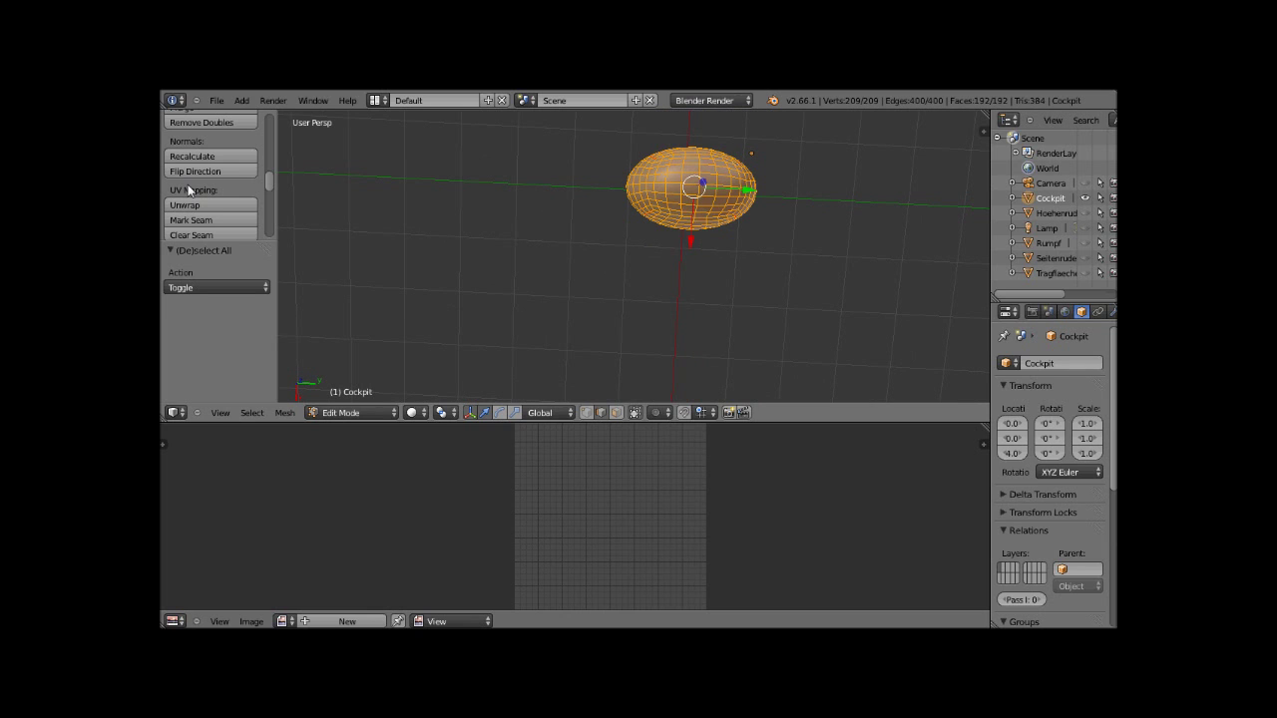
click(194, 204)
- Unwrap the cockpit, then rotate, shrink and move its UV island right of the grid
click(246, 212)
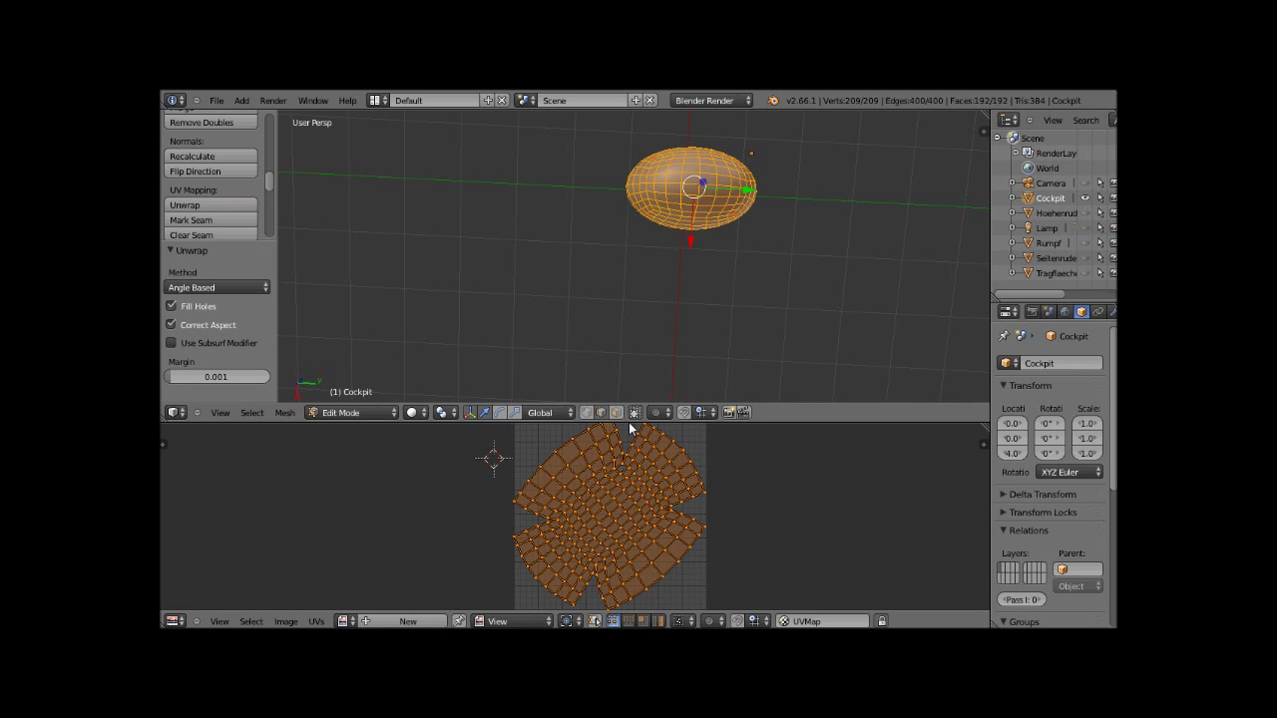
drag(628, 422, 609, 253)
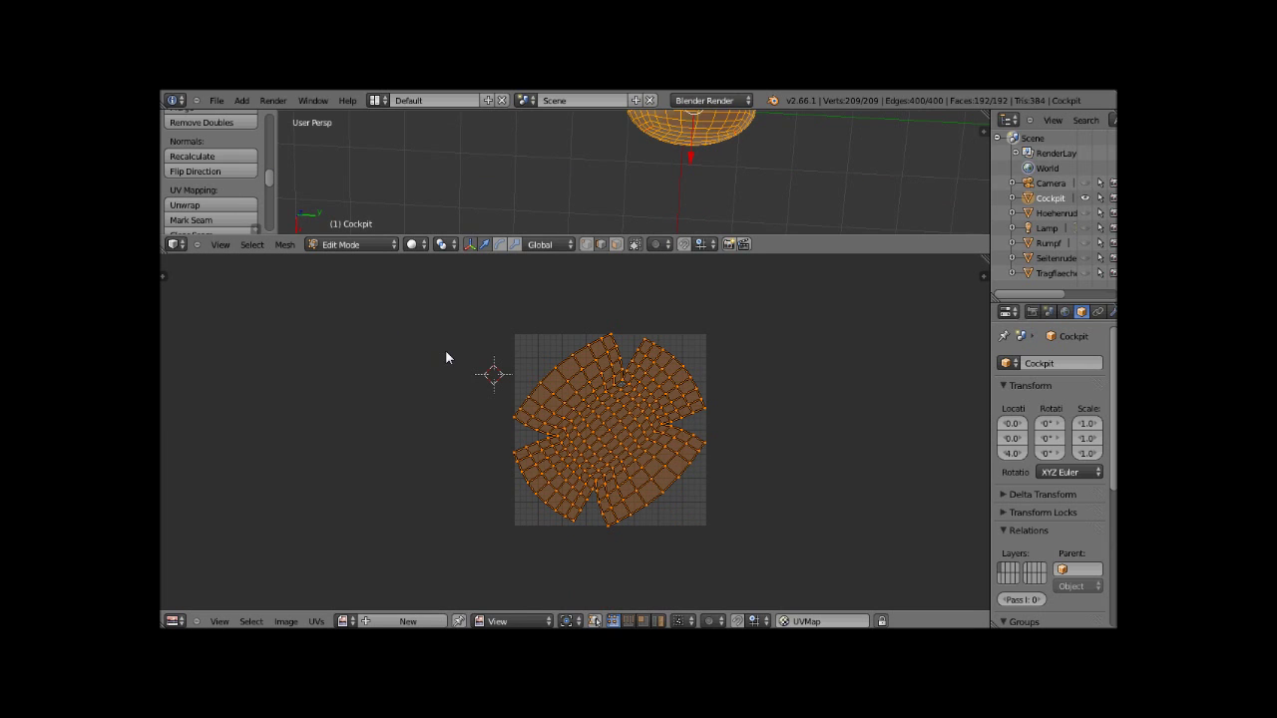
key(r)
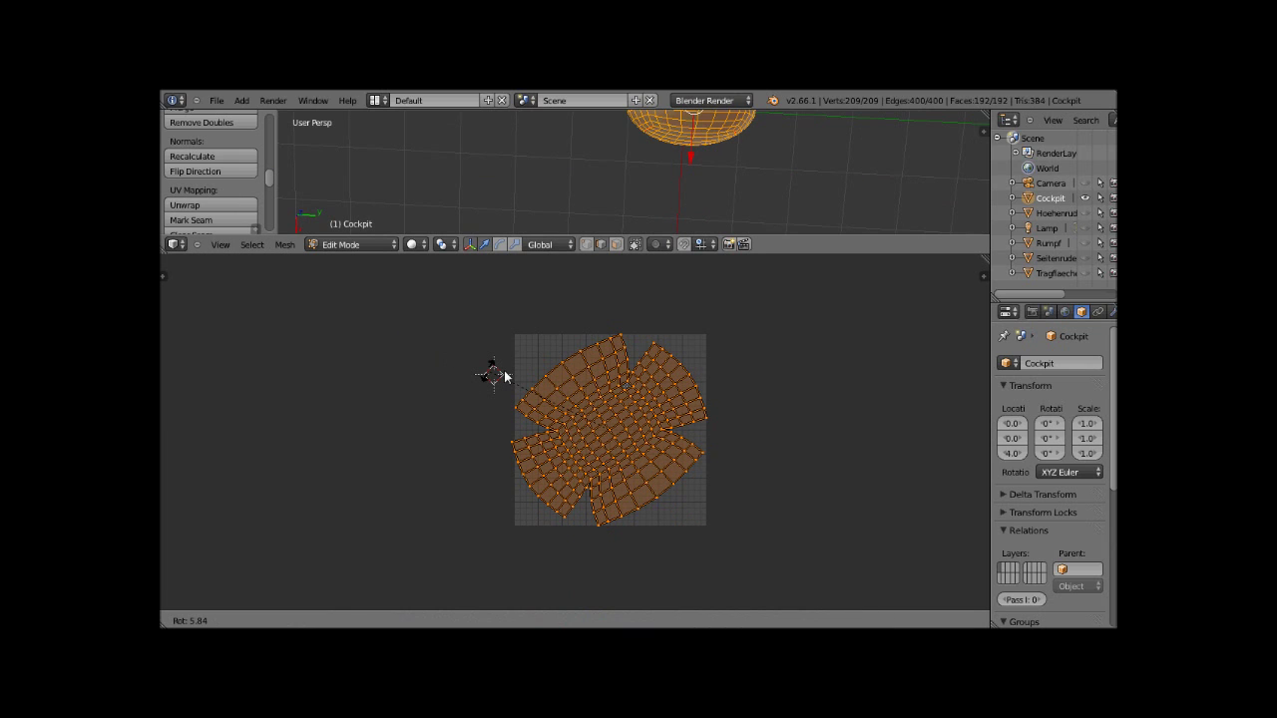
click(576, 369)
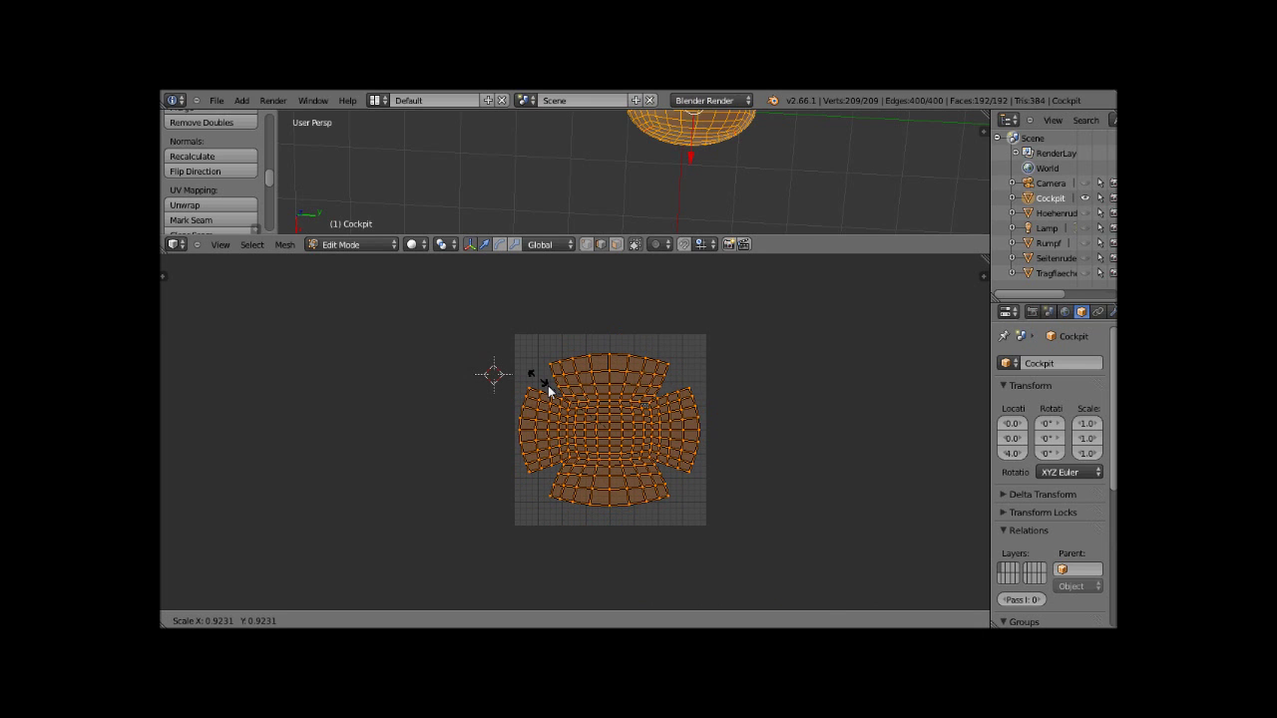
key(s)
click(588, 424)
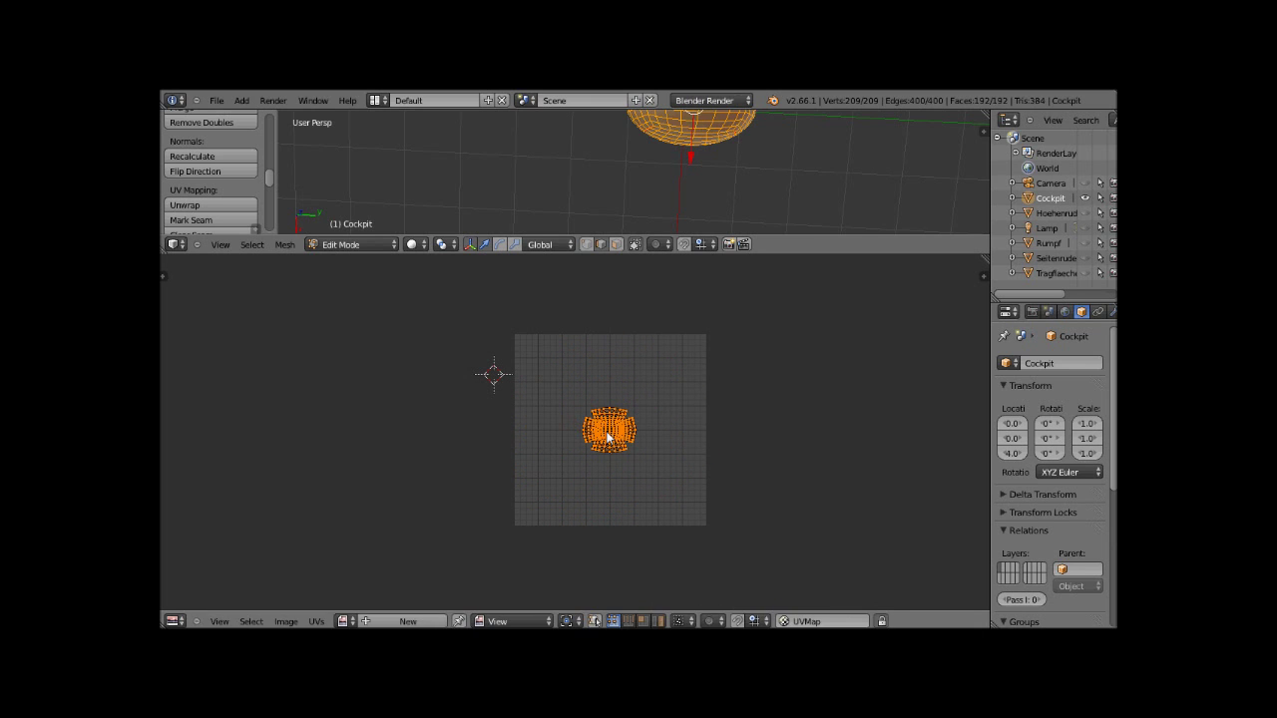
key(g)
click(798, 437)
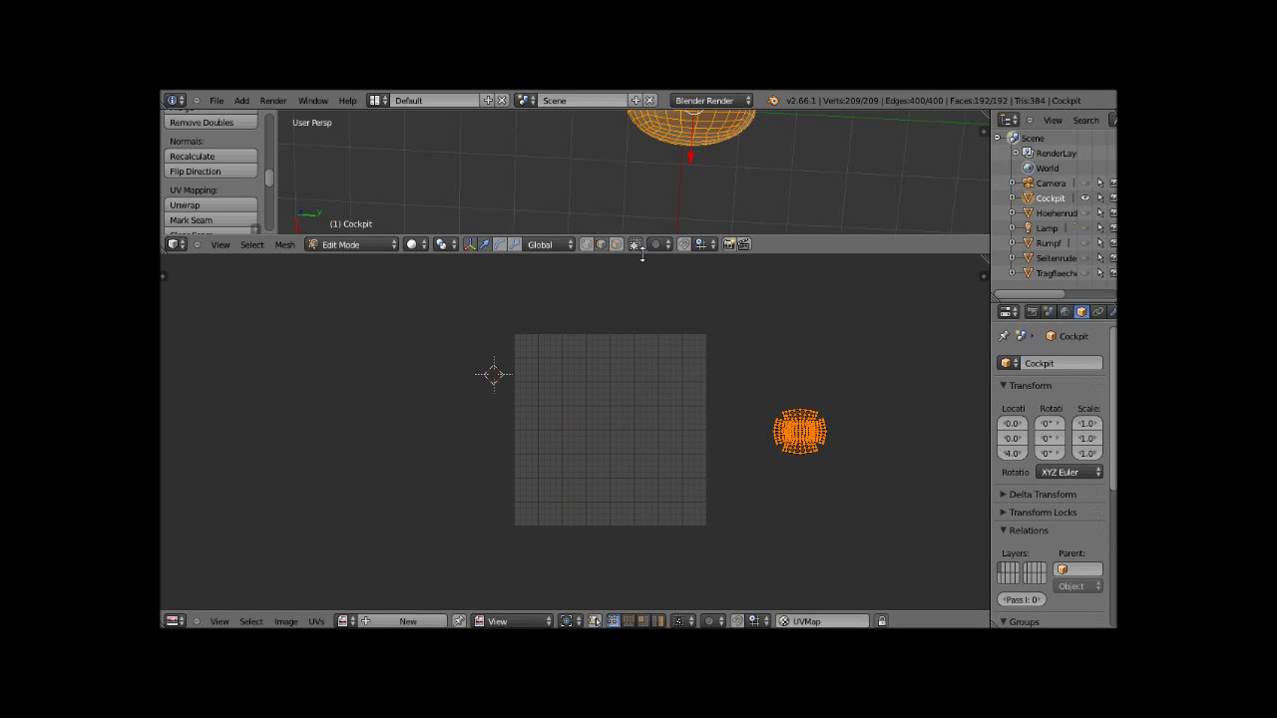
drag(643, 255, 686, 375)
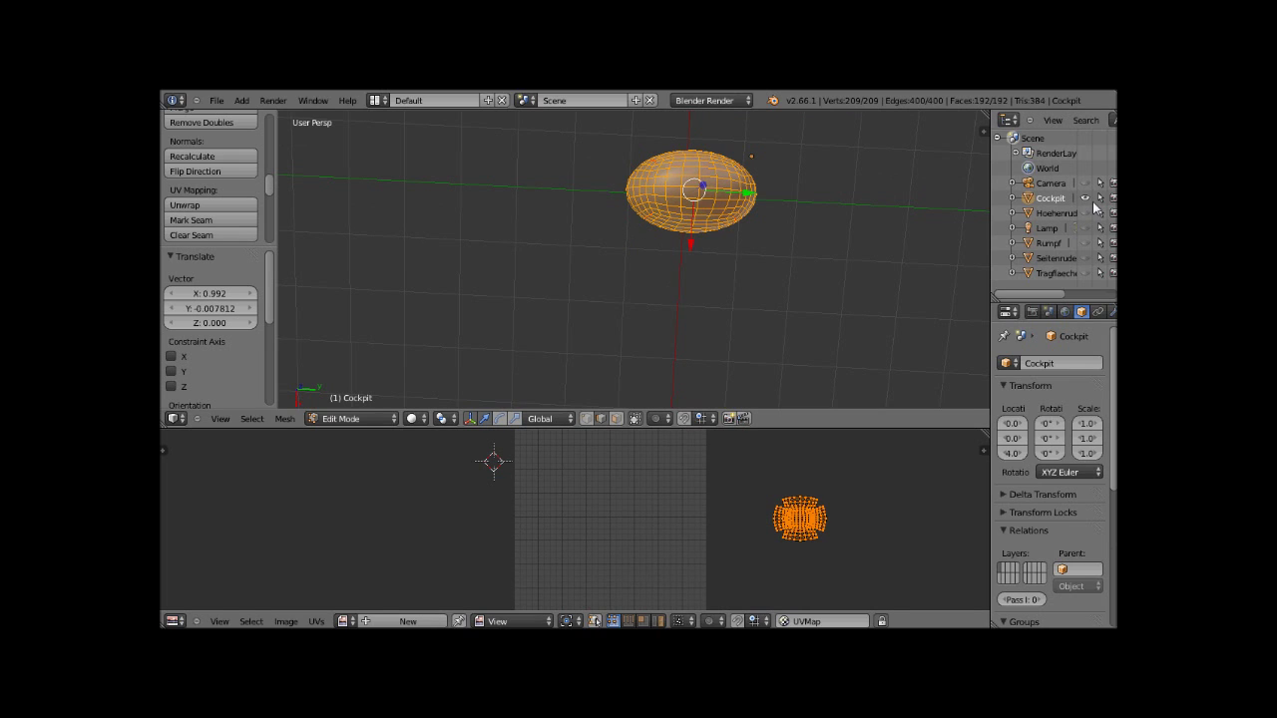
- Unhide the elevator, Lamp, Rumpf, wings, Camera and other airplane parts
click(1086, 213)
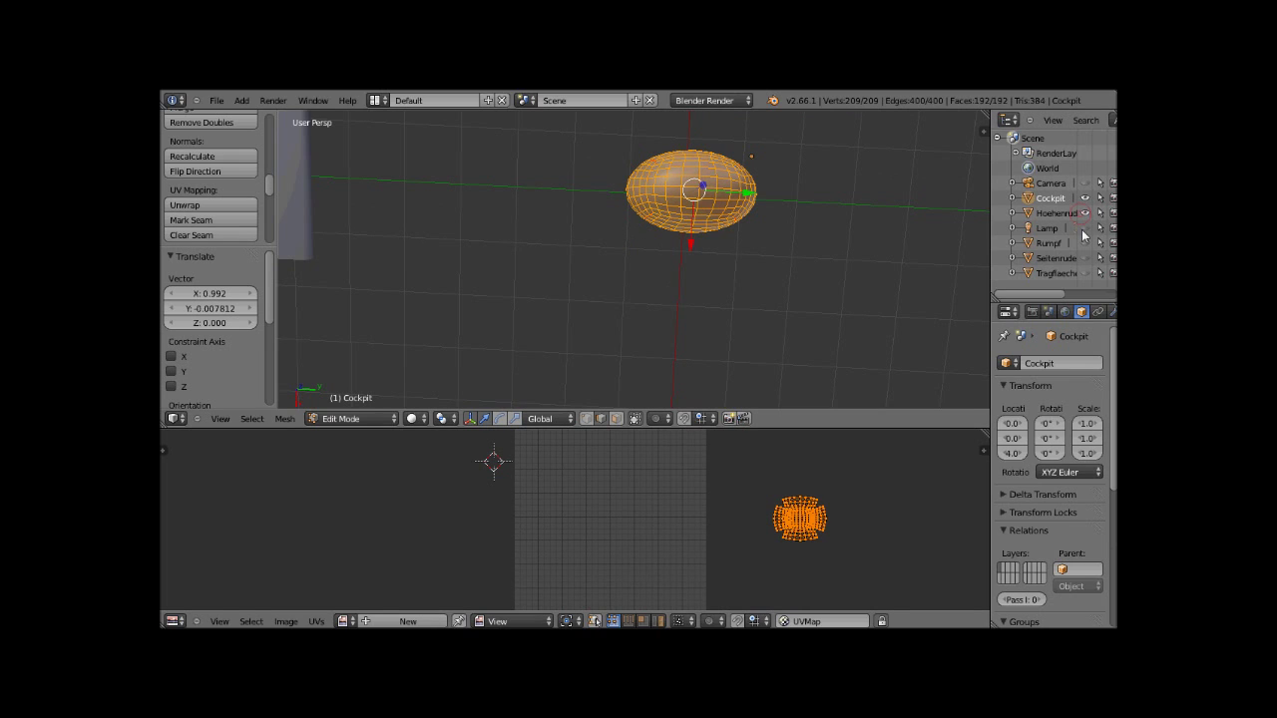
click(1084, 229)
click(1086, 242)
click(1085, 257)
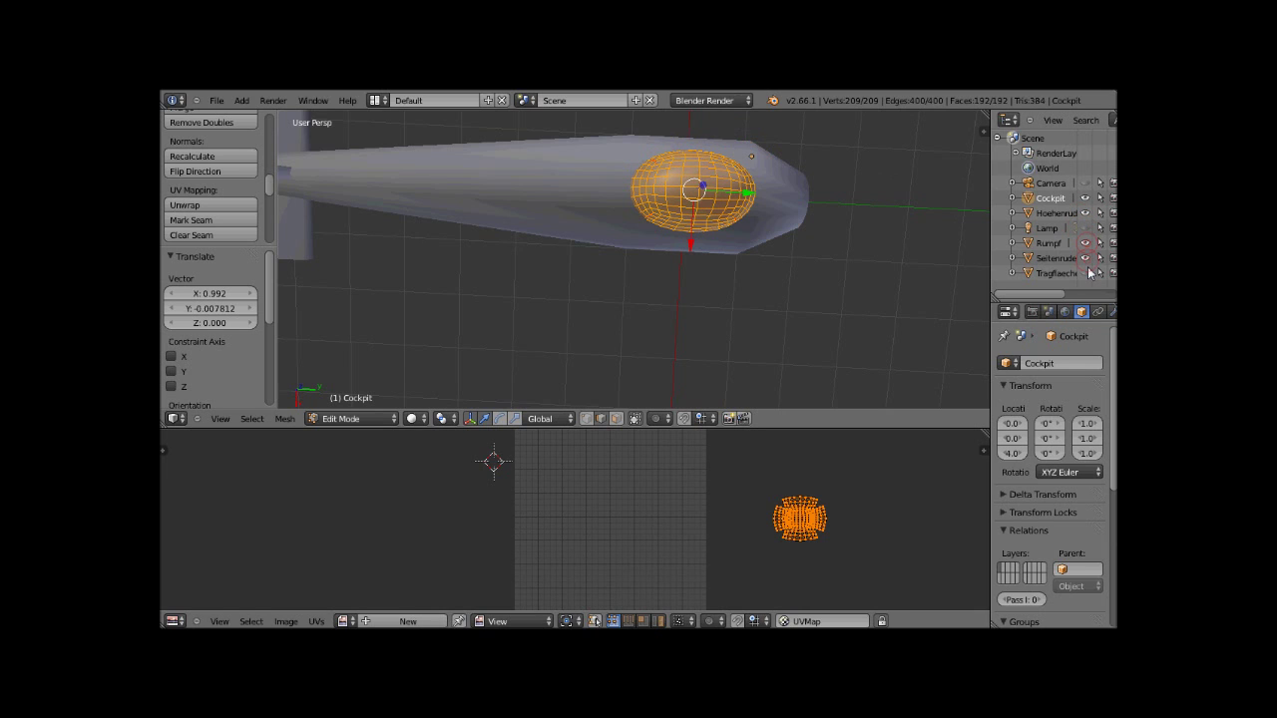
click(1086, 273)
click(1086, 183)
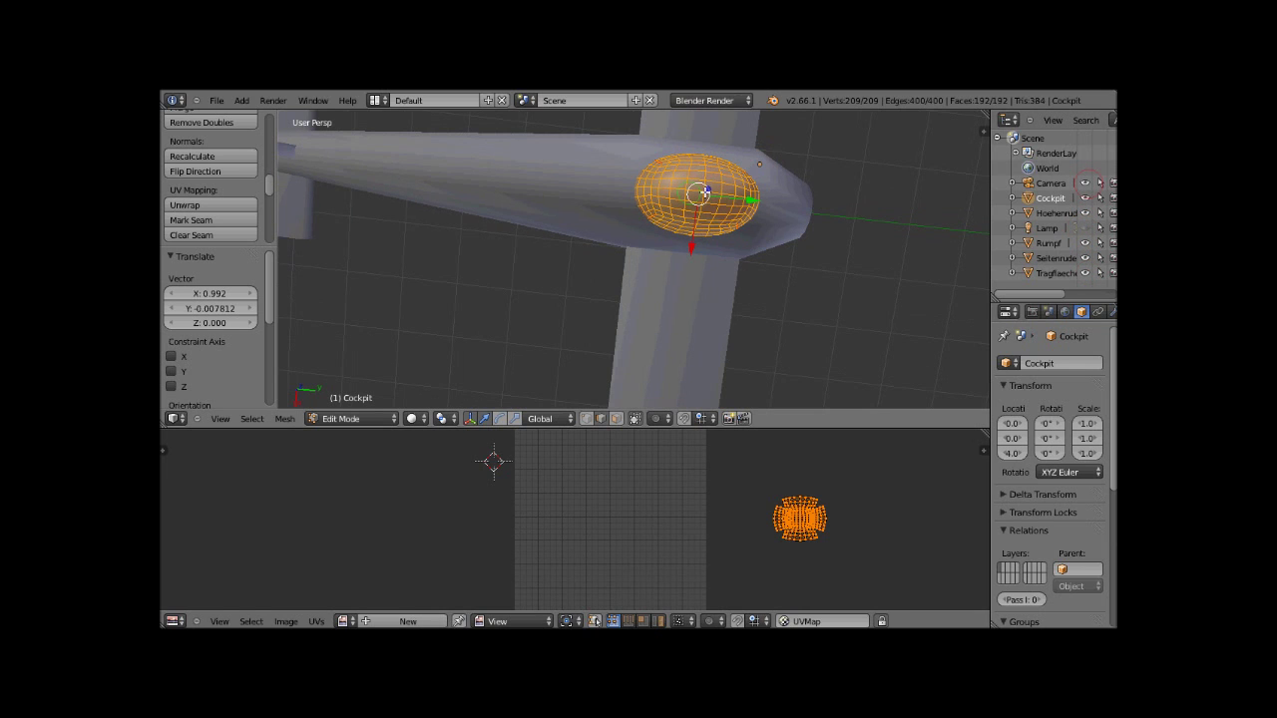
mouse_move(706, 192)
middle_down()
mouse_move(718, 140)
mouse_move(599, 186)
middle_up()
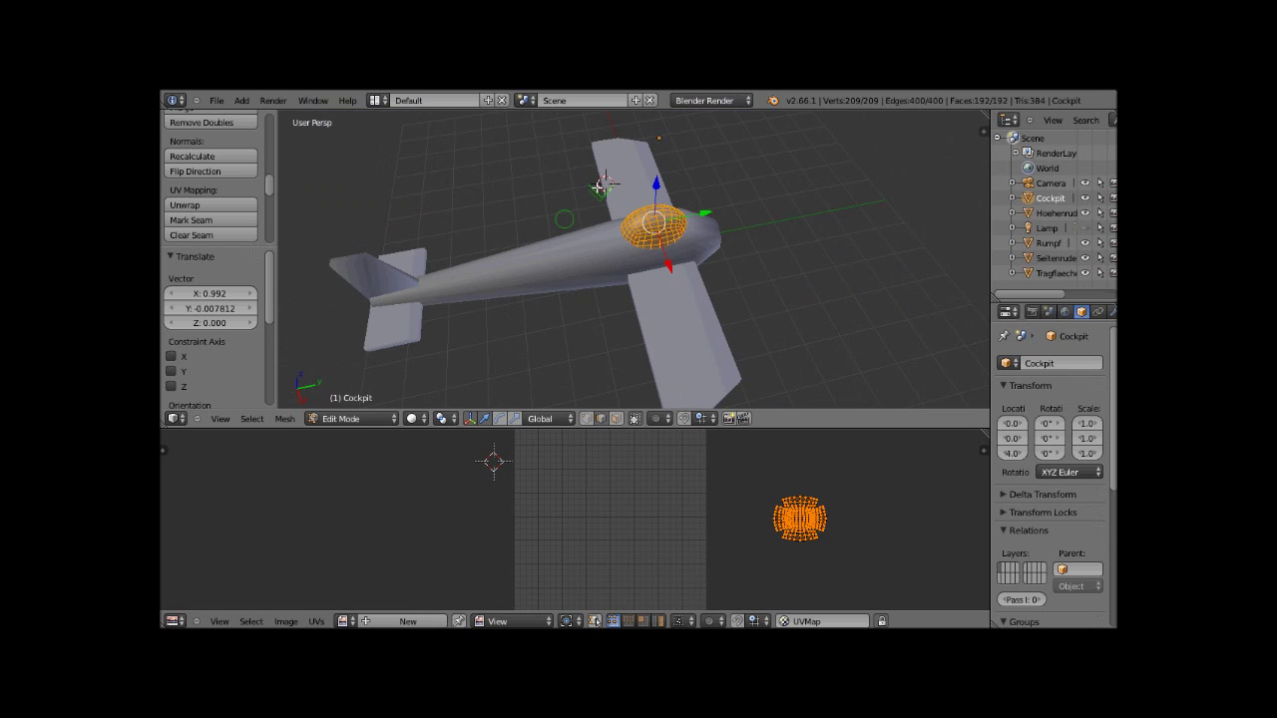
- Select all airplane parts in Object Mode, then Tab back into Edit Mode
key(a)
key(a)
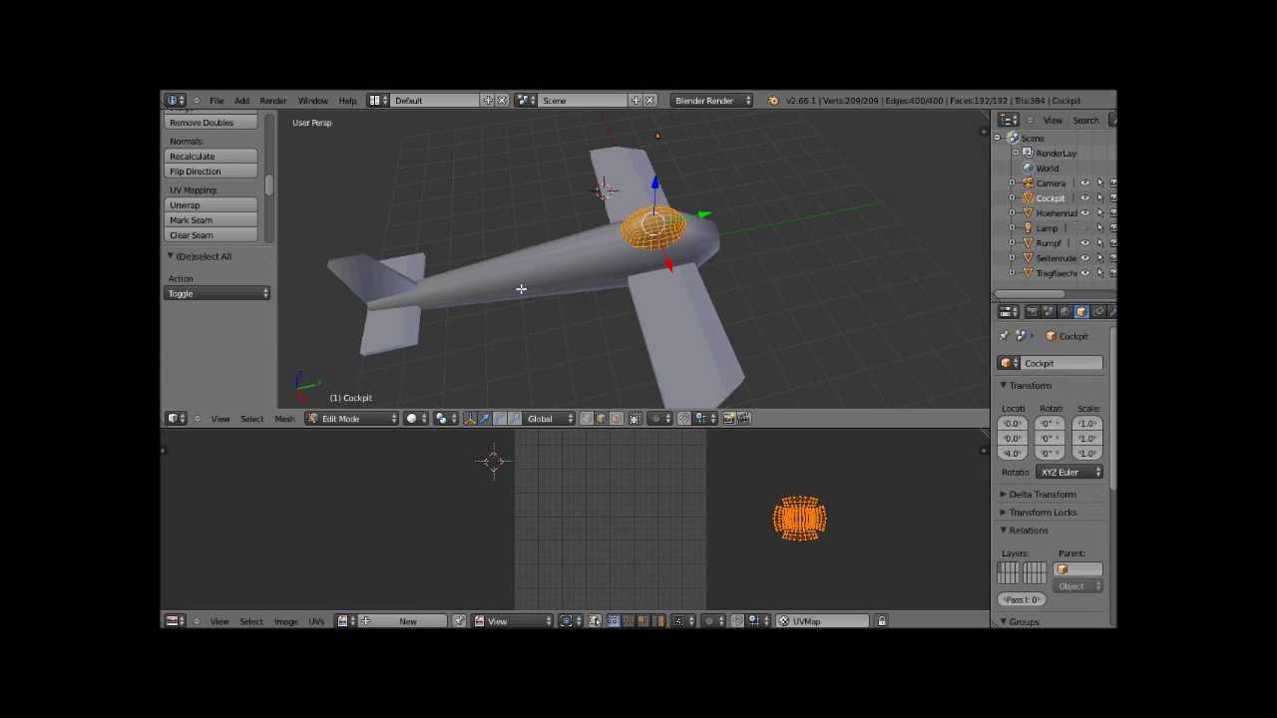
click(379, 418)
click(382, 405)
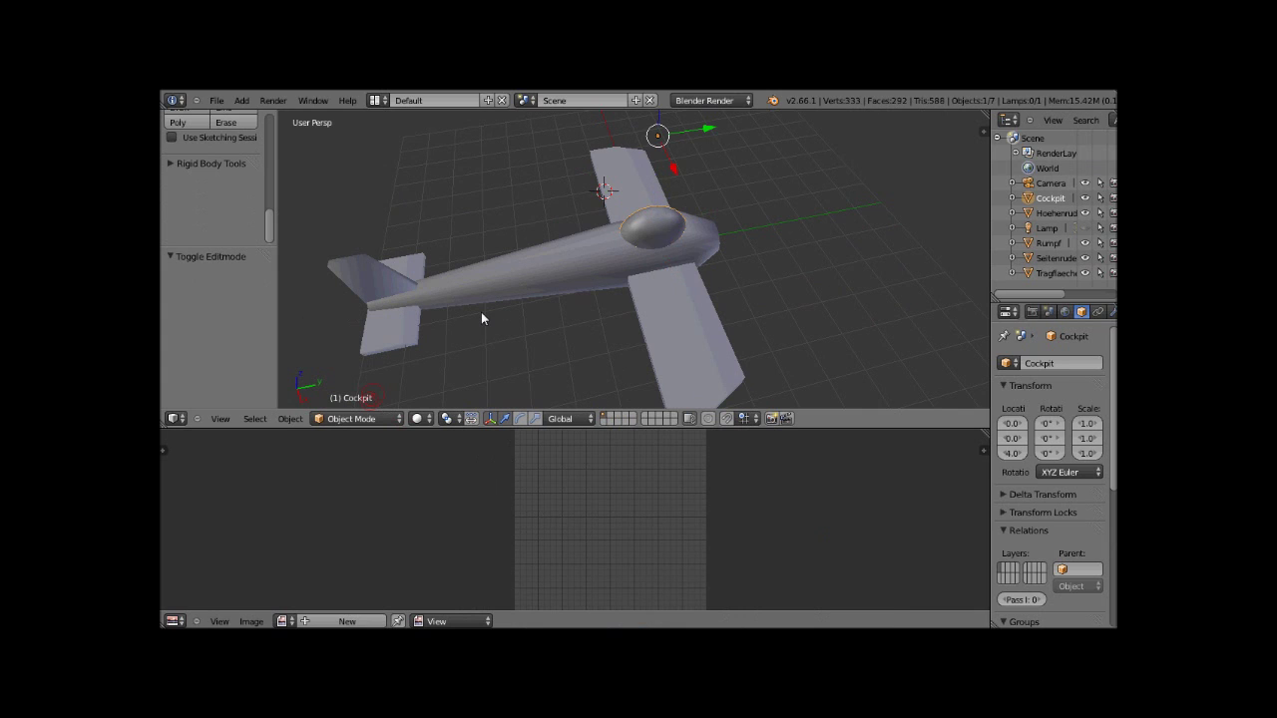
key(a)
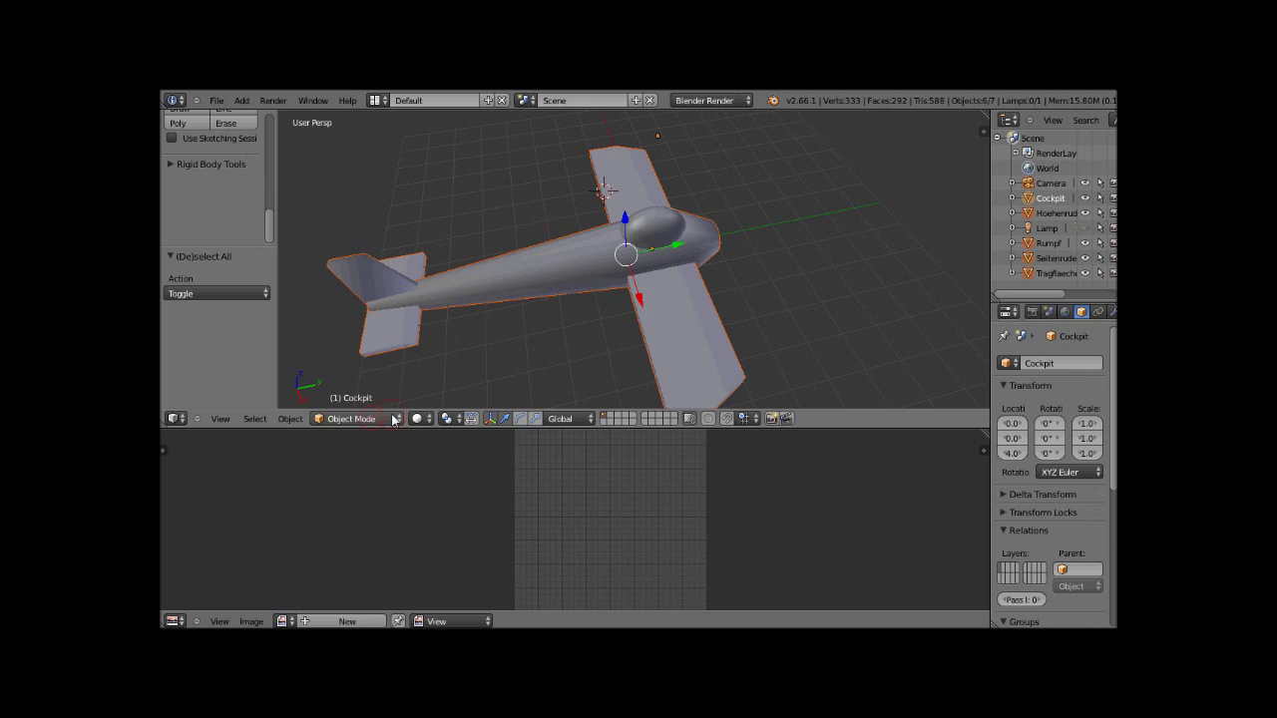
key(Tab)
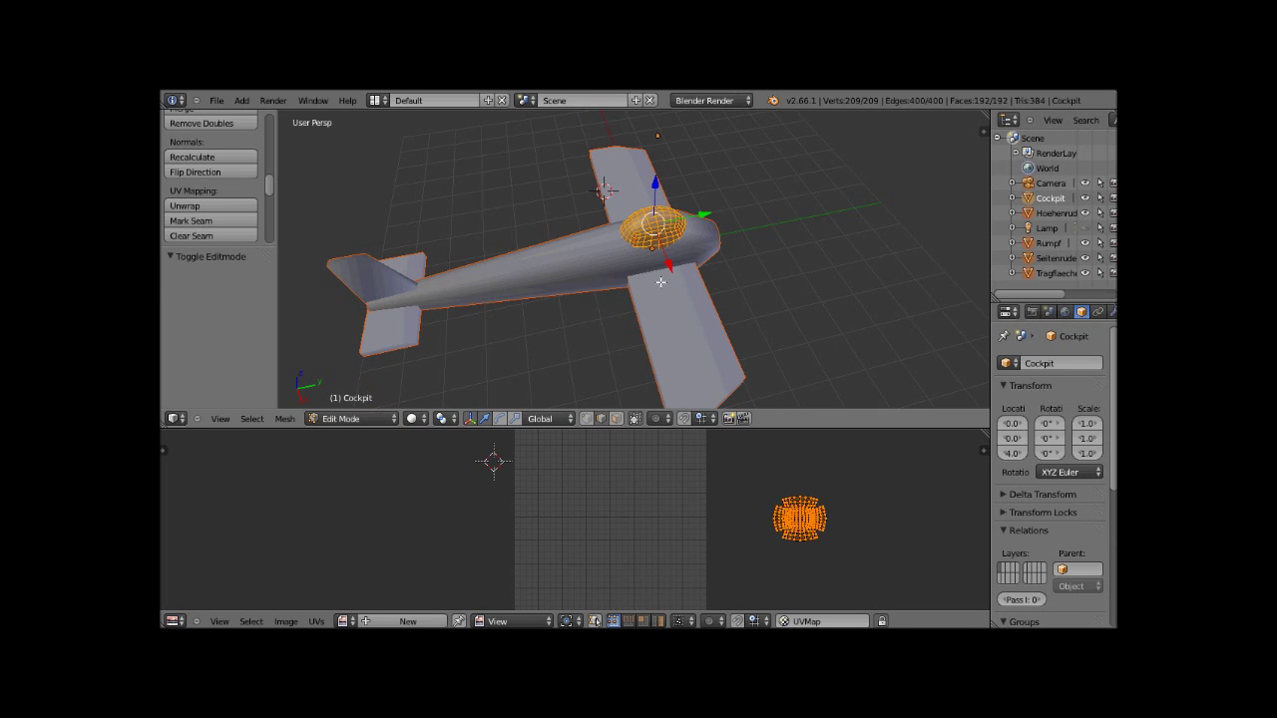
middle_drag(661, 282, 674, 274)
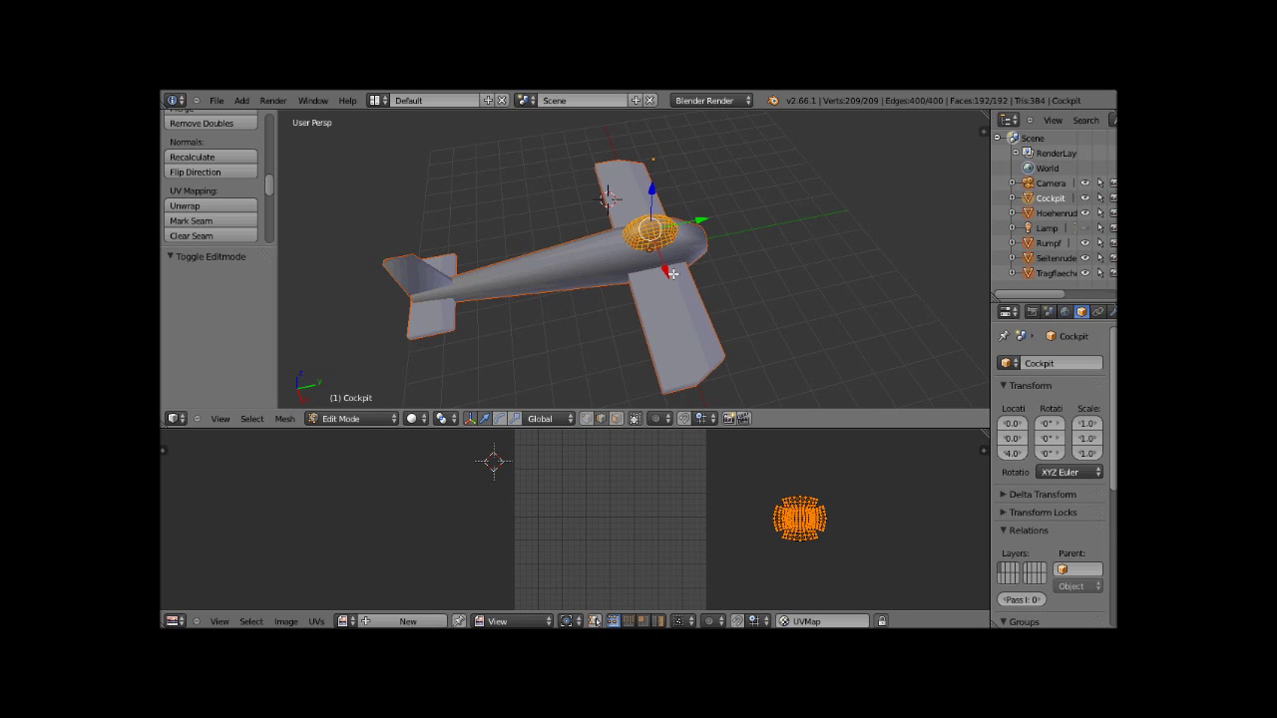
- Save the project as TutorialPlane1Unwrap.blend
click(217, 101)
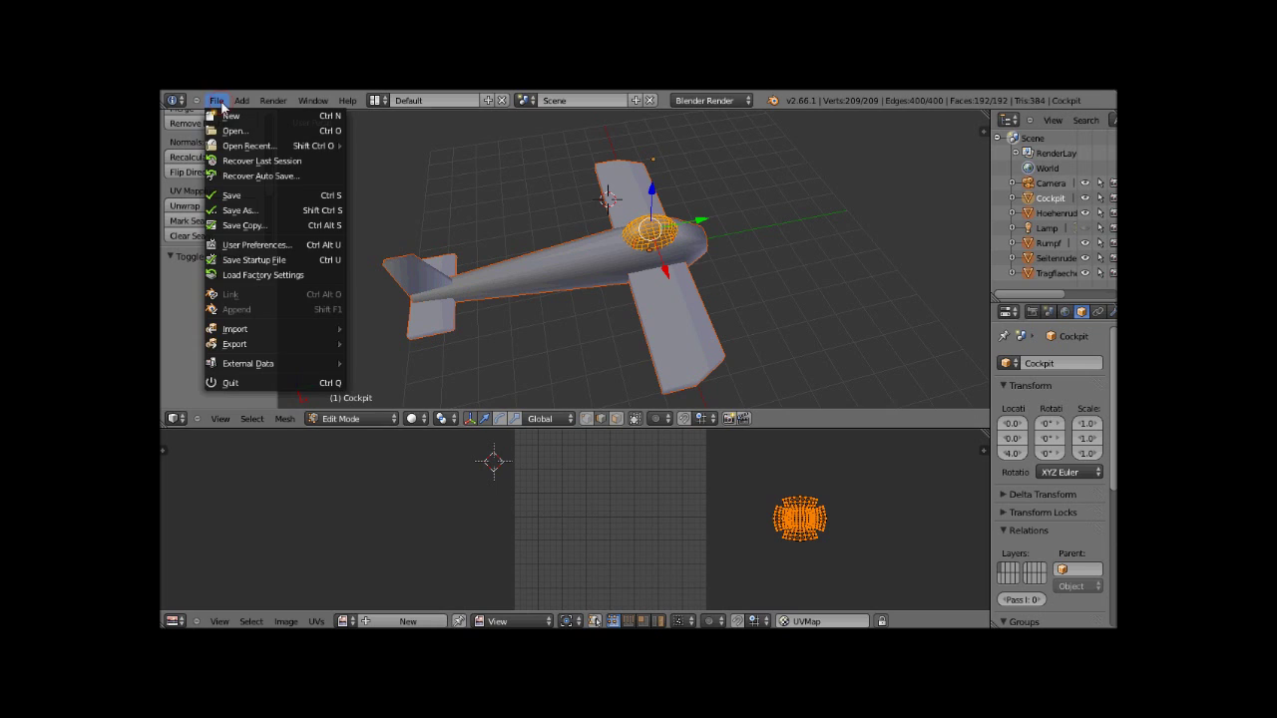
click(253, 223)
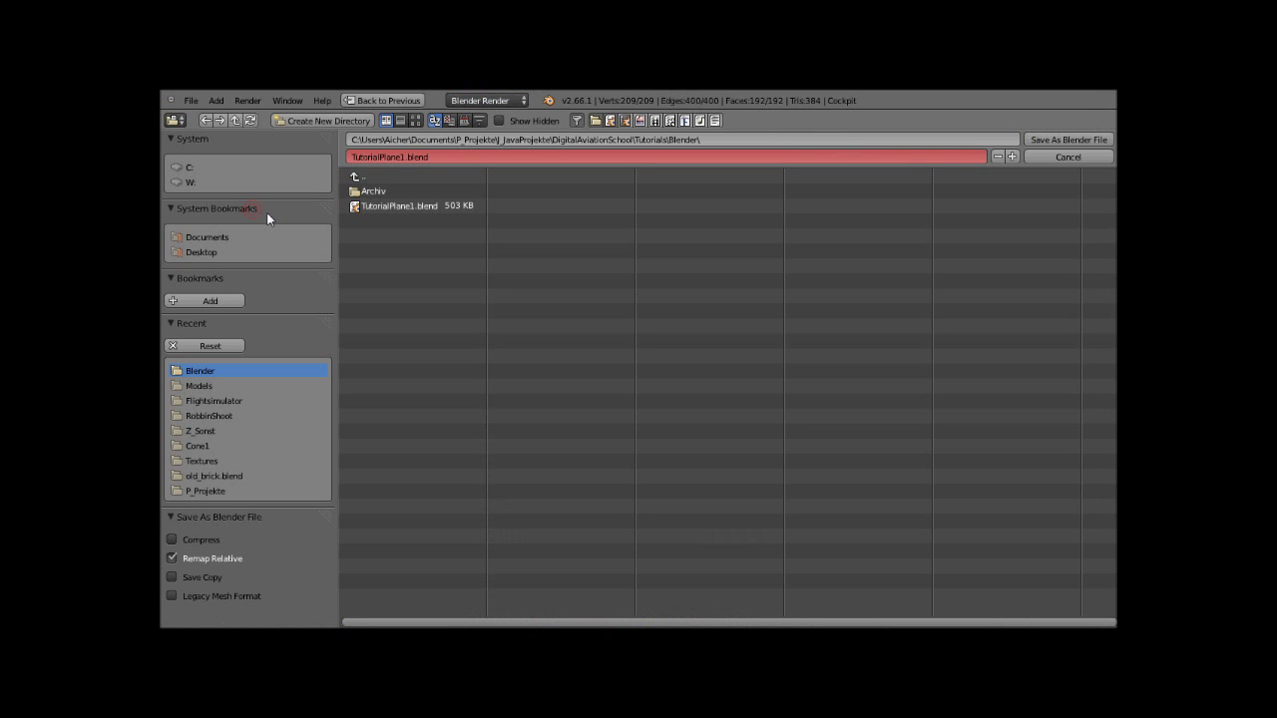
click(404, 157)
text(Unwr)
text(ap)
key(Return)
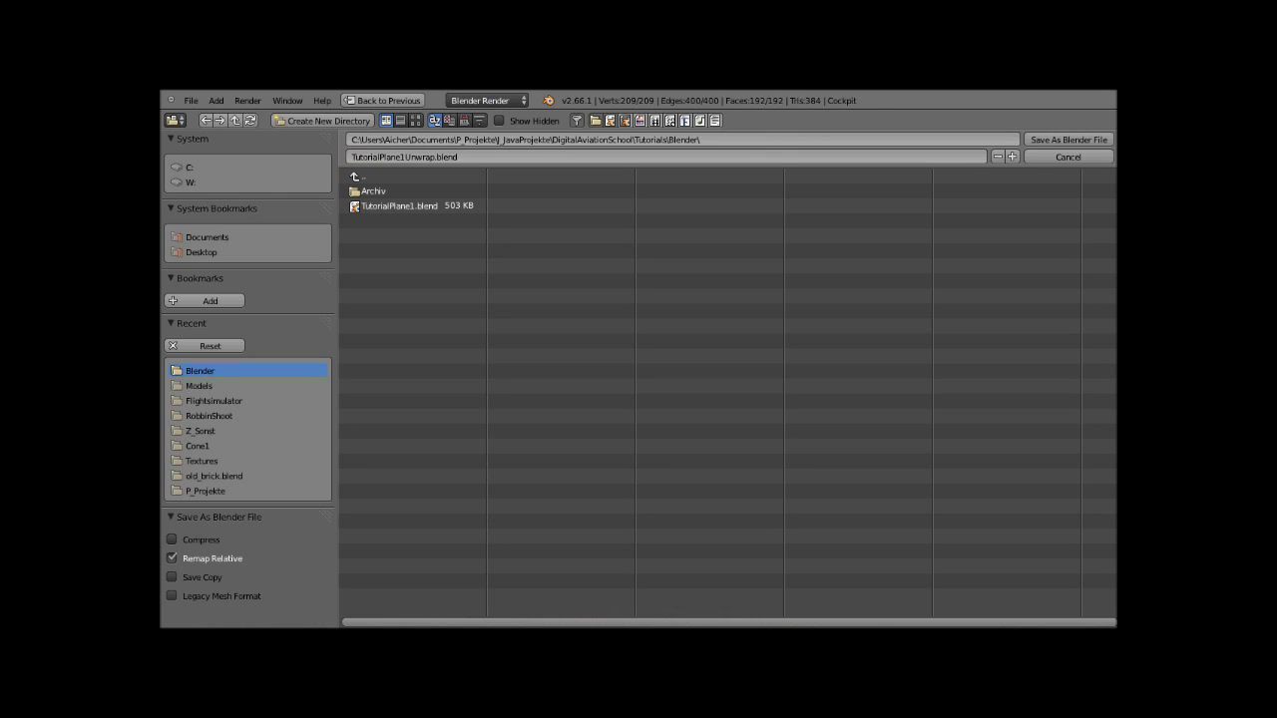
key(Return)
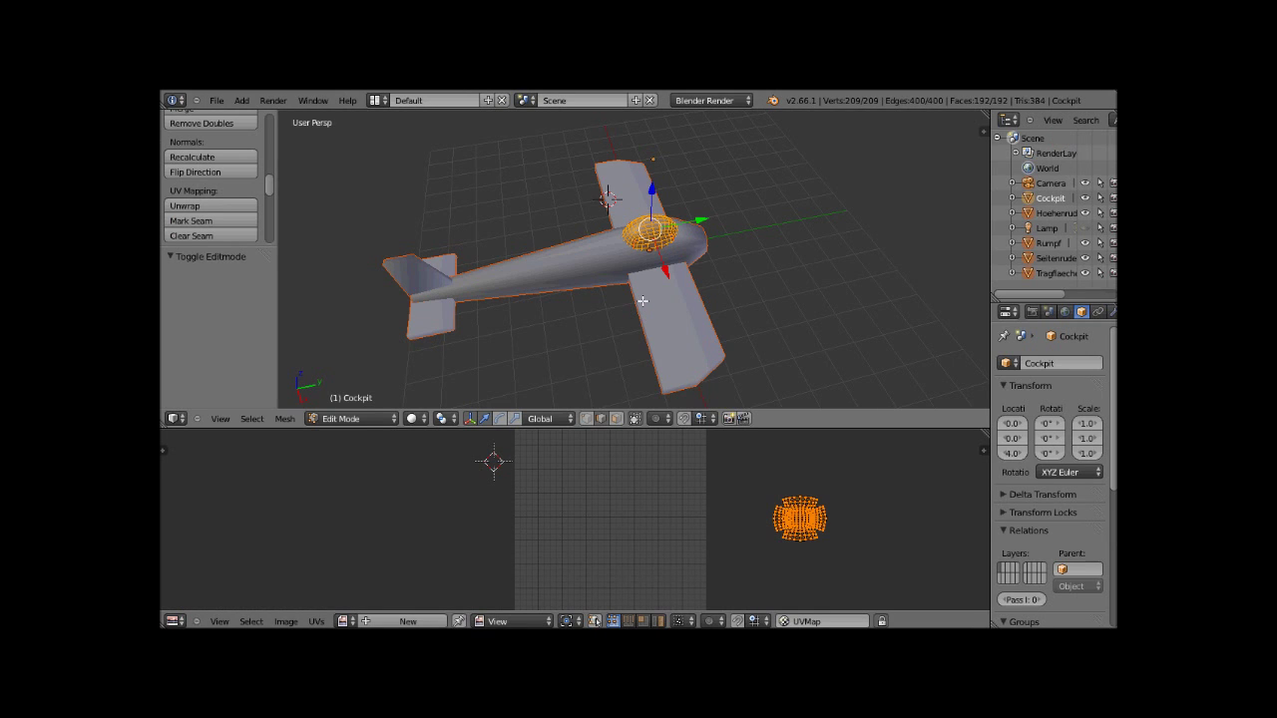
- Select all airplane parts in Object Mode and join them into Cockpit with Ctrl+J
key(a)
key(a)
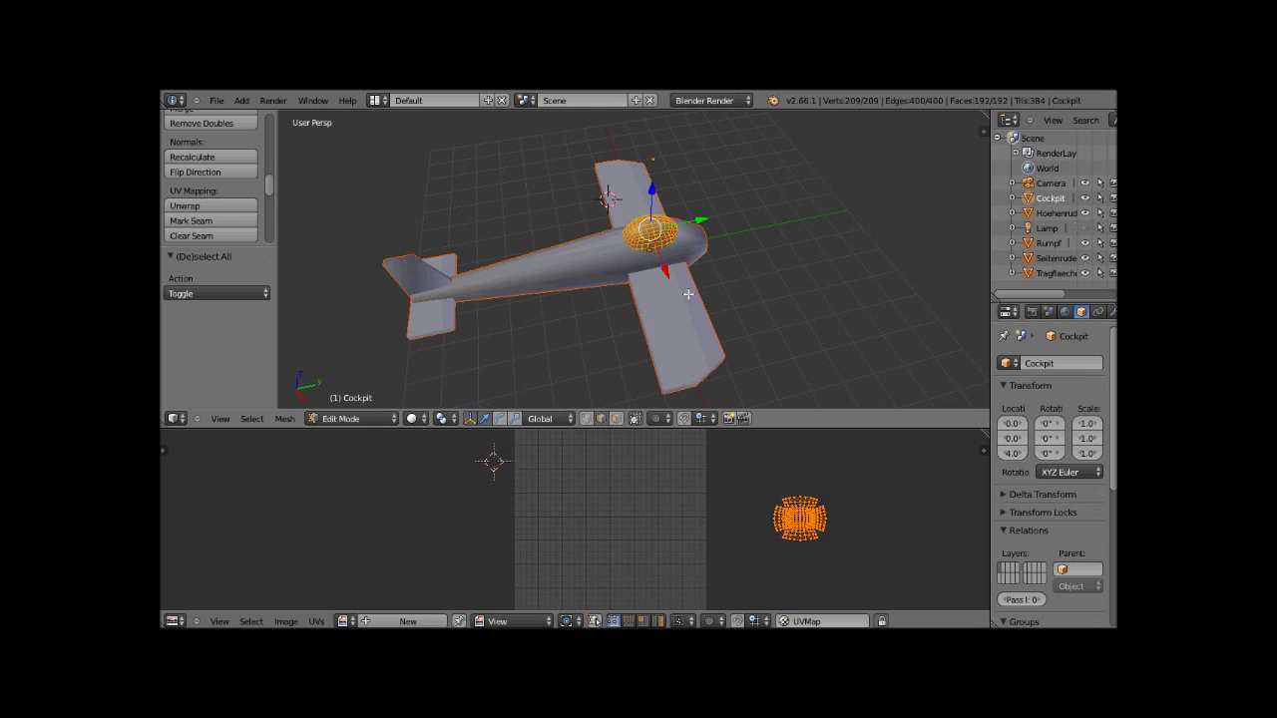
click(791, 259)
key(Tab)
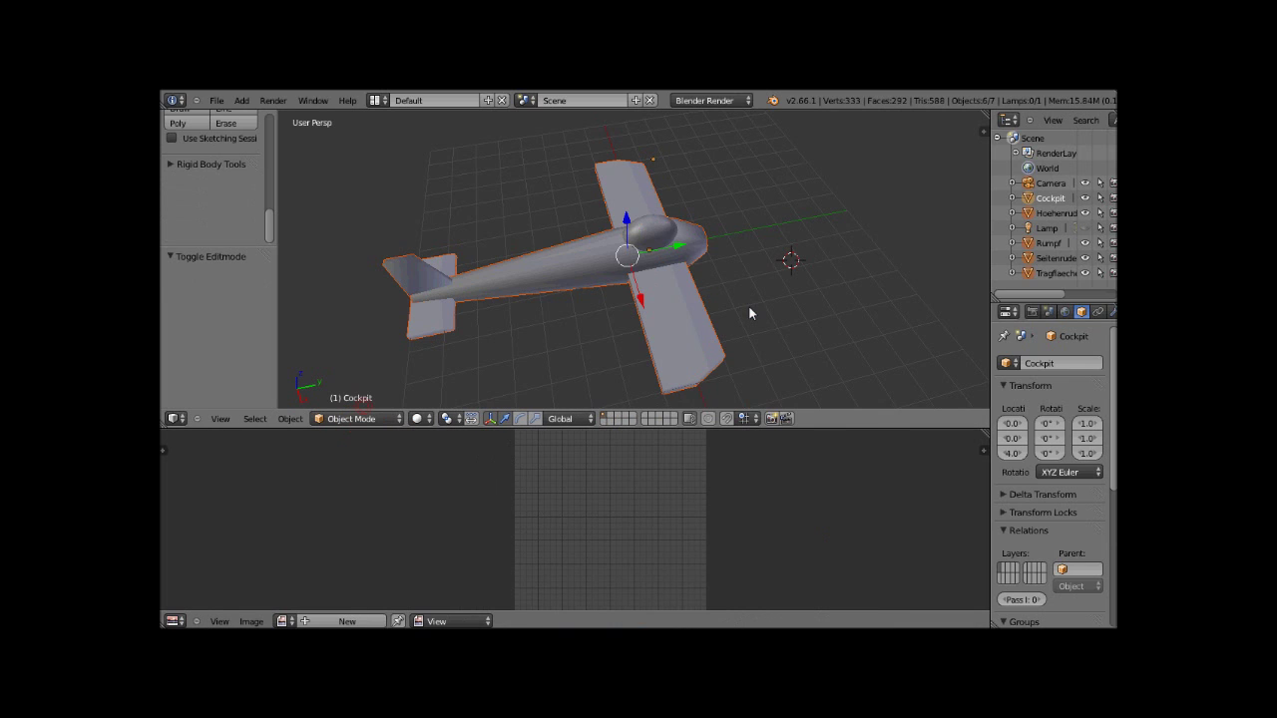
key(a)
key(a)
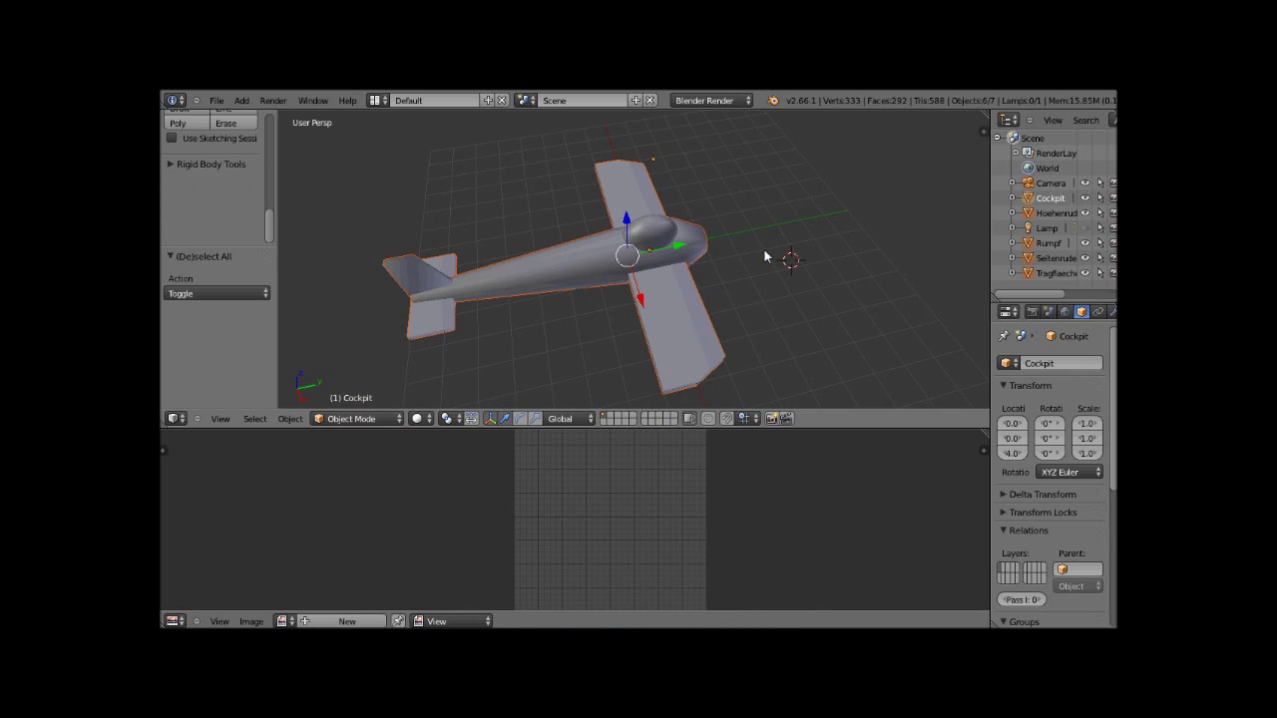
key(ctrl+j)
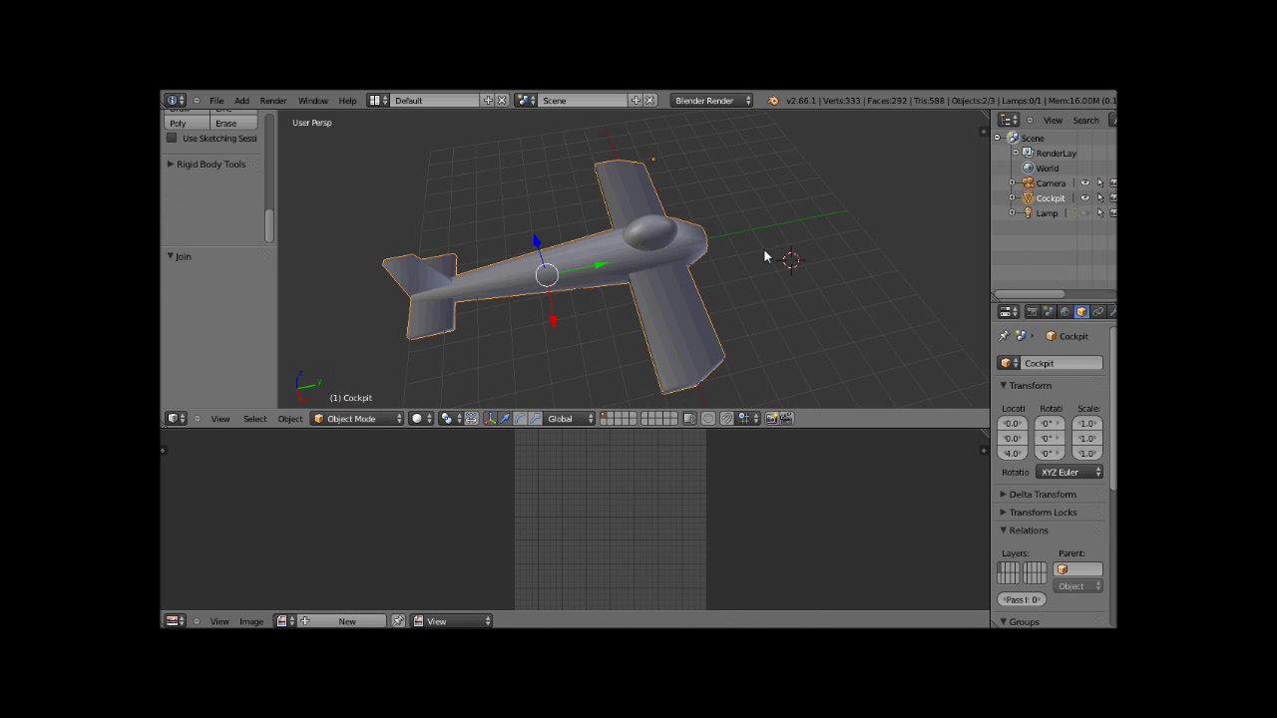
- Check the Cockpit entry in the Outliner, select the joined object, and enter Edit Mode
click(1010, 199)
click(1012, 199)
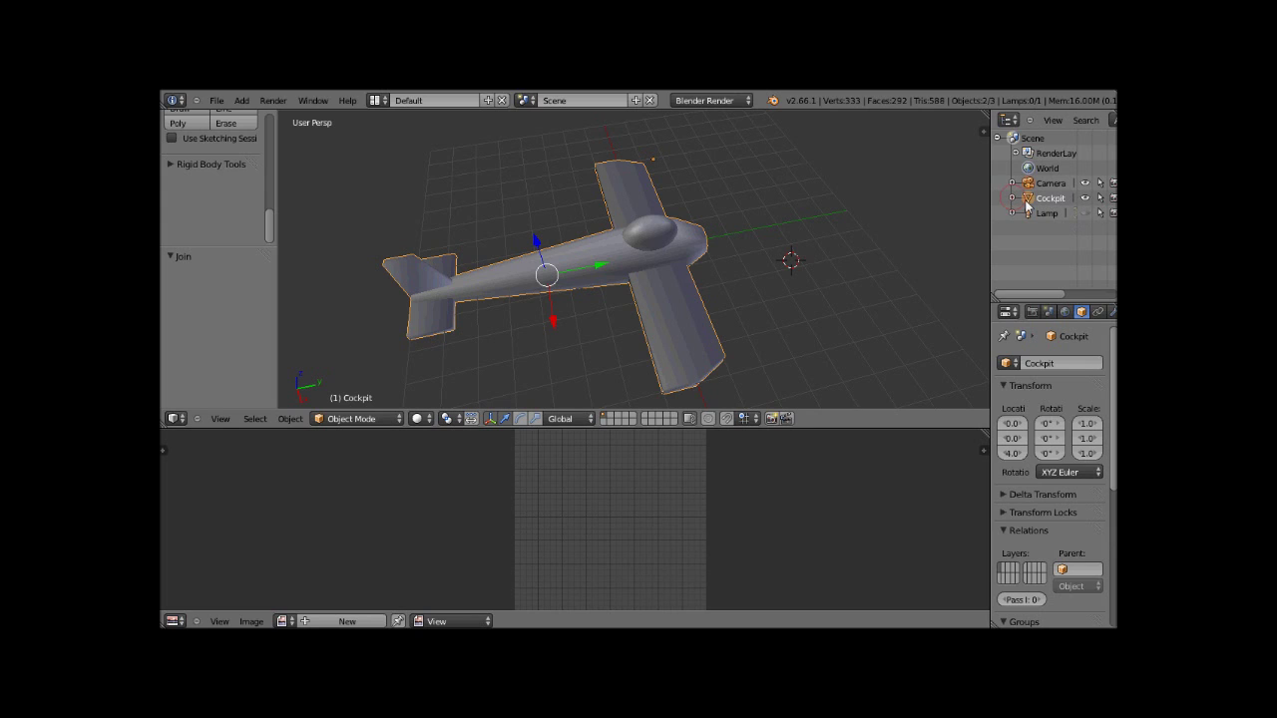
right_click(644, 284)
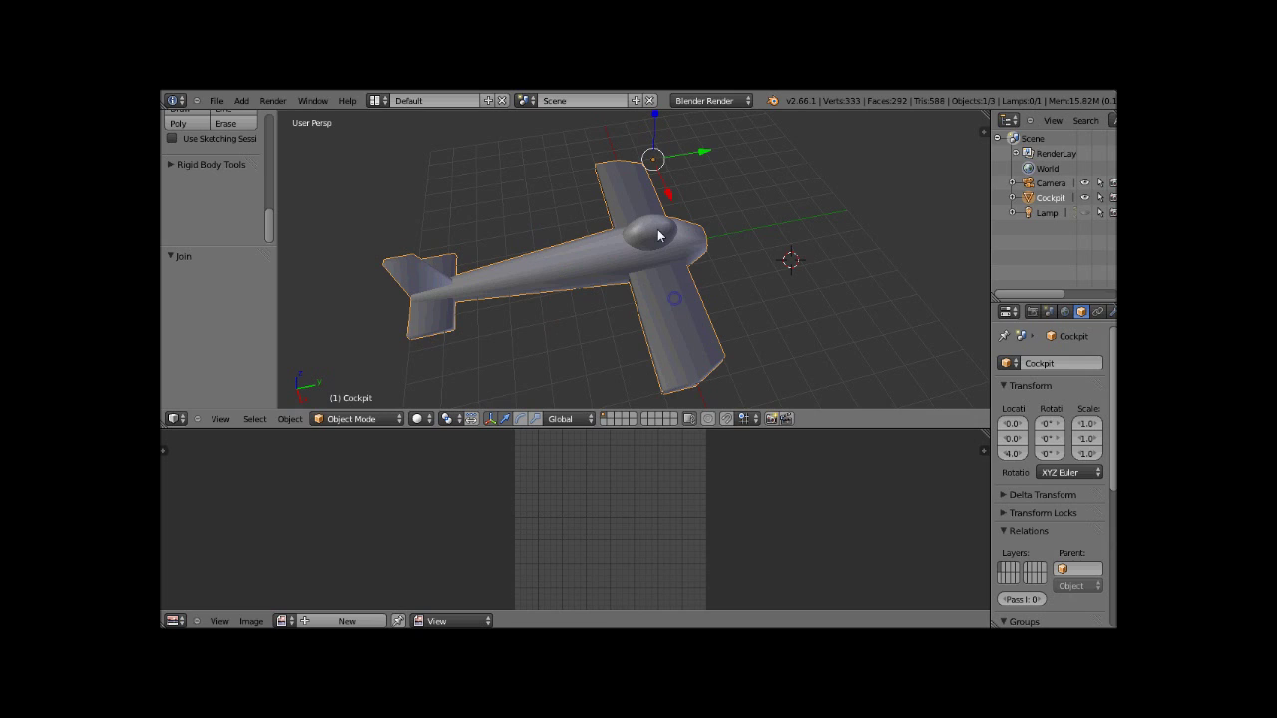
right_click(658, 236)
click(389, 420)
click(371, 389)
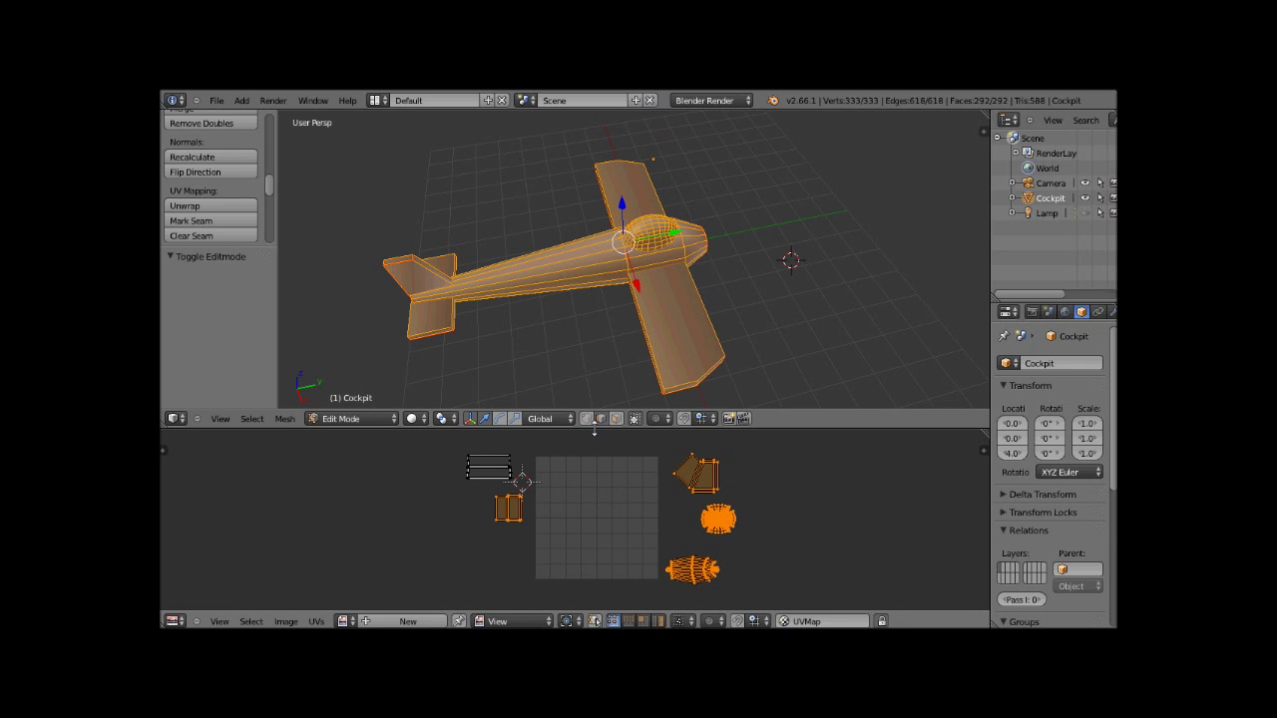
- Box-select the long rectangular UV islands and move them into the lower grid
drag(595, 429, 684, 228)
scroll(507, 356, up, 3)
scroll(507, 356, down, 1)
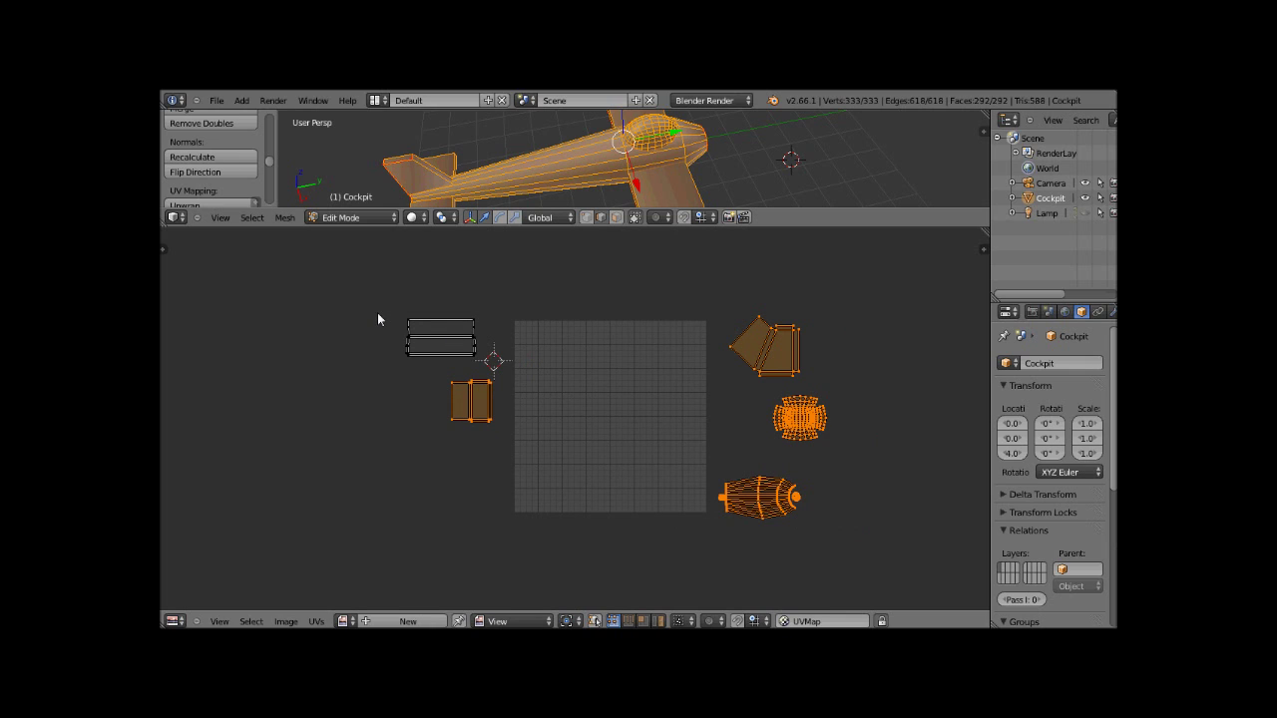
key(a)
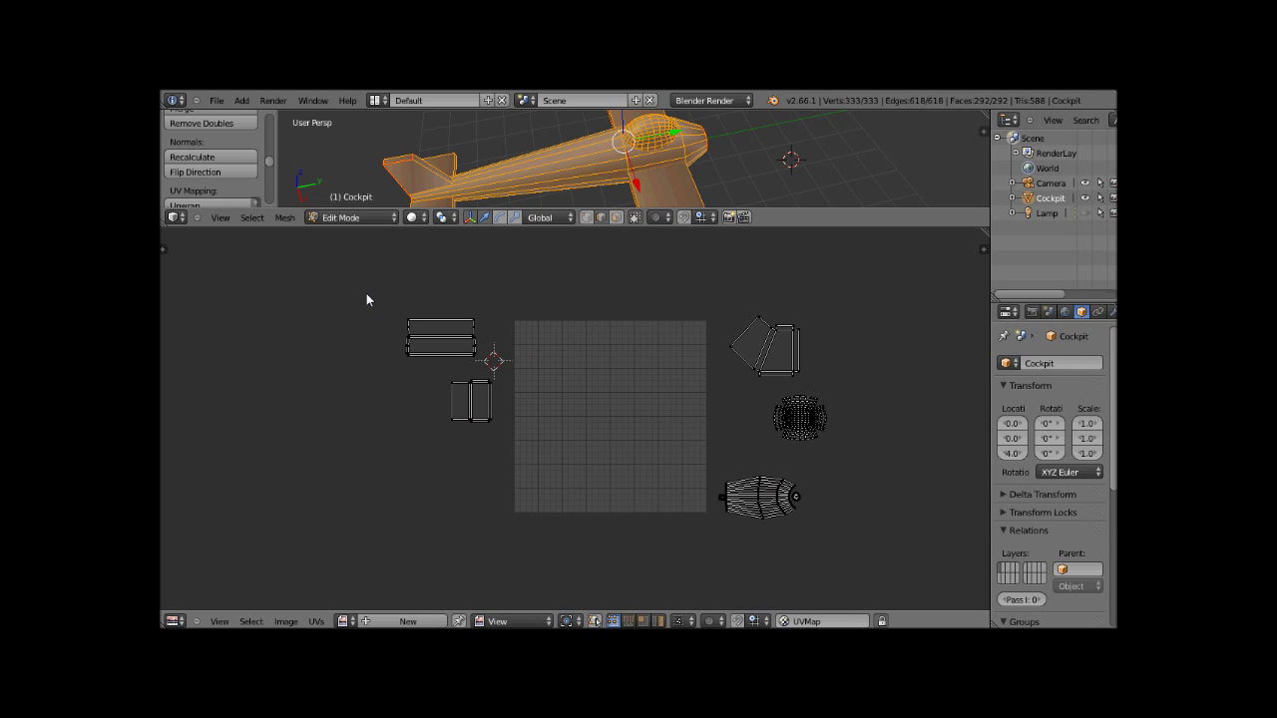
mouse_move(368, 296)
mouse_down()
mouse_move(442, 349)
mouse_move(429, 343)
mouse_up()
key(g)
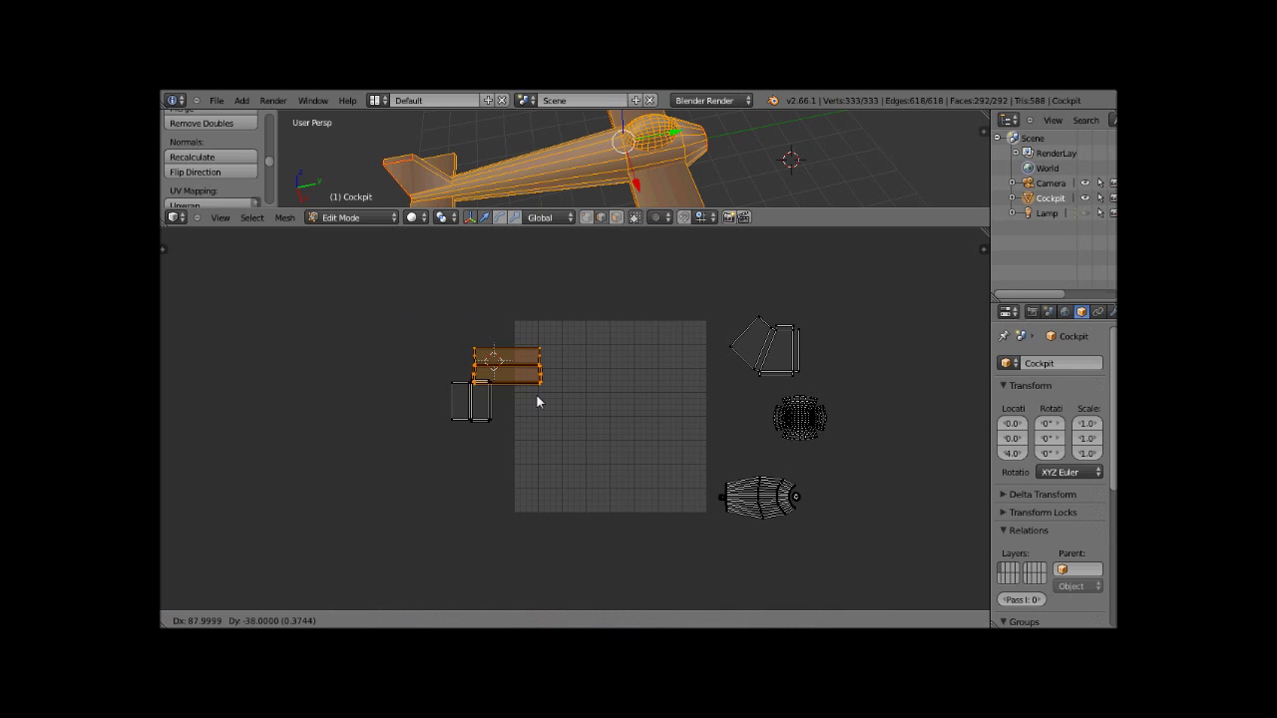
click(619, 482)
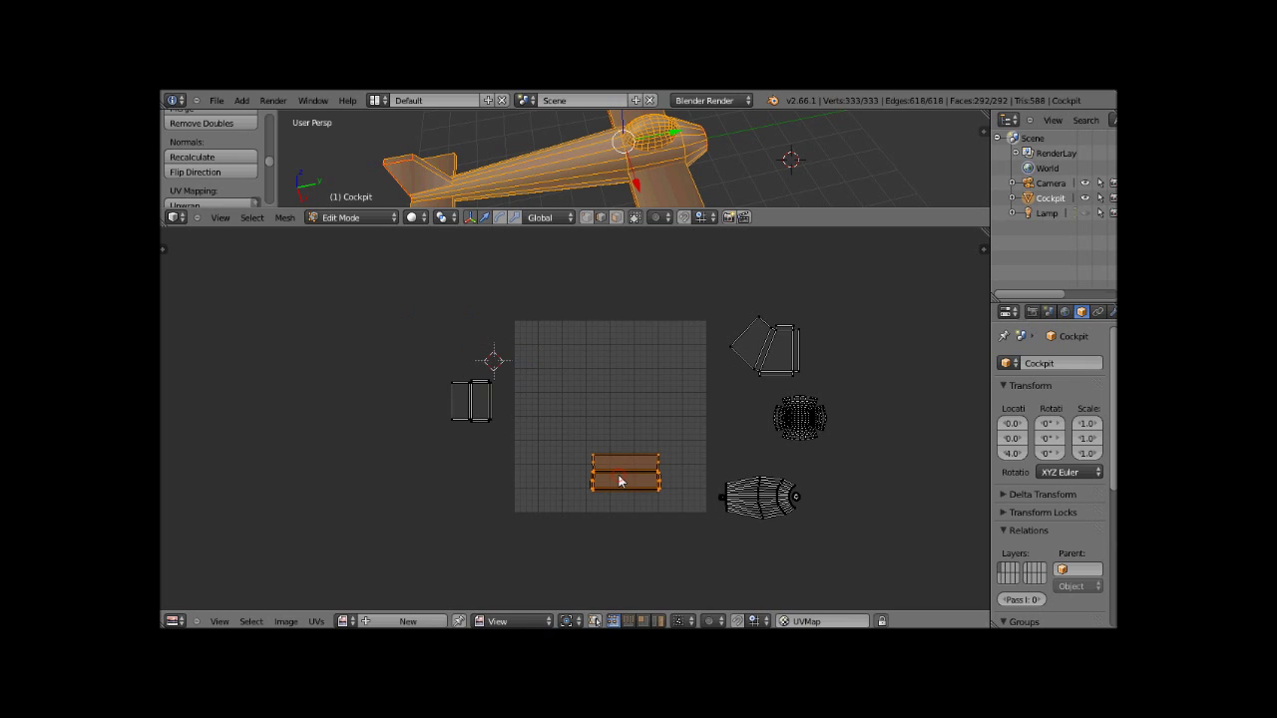
- Scale the rectangular islands up in two passes and nudge them to fit the grid
key(s)
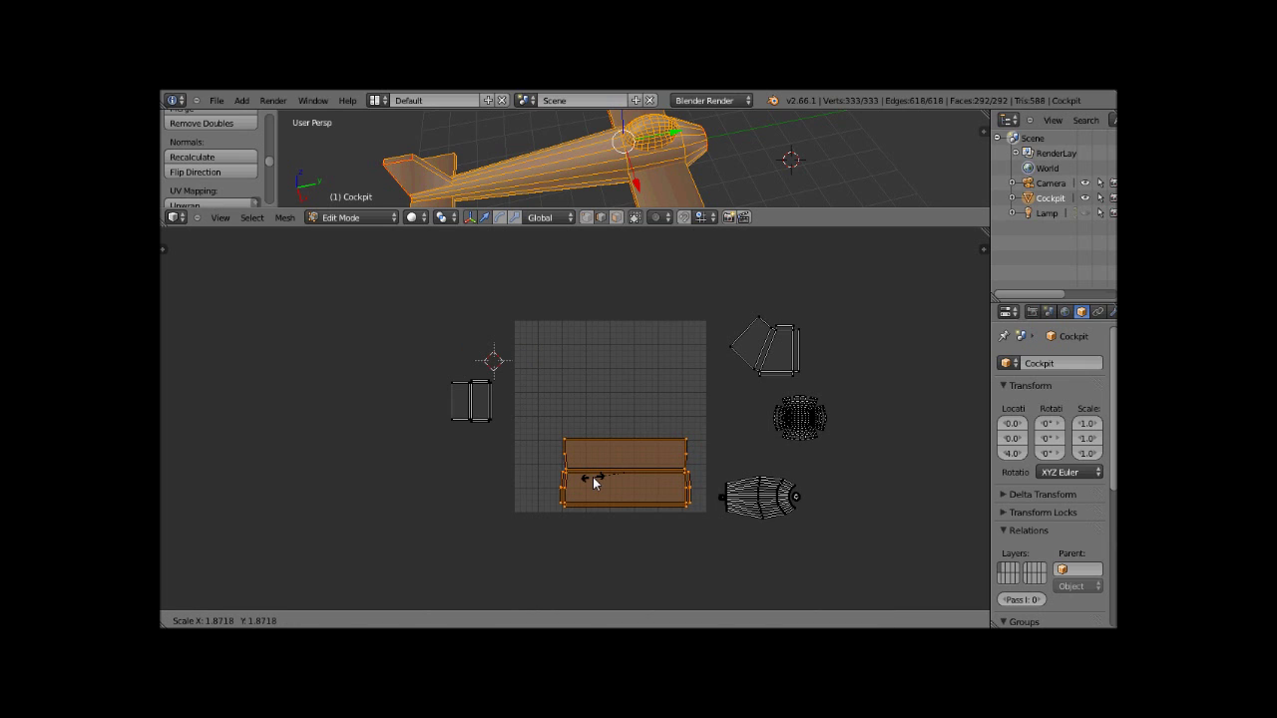
click(594, 483)
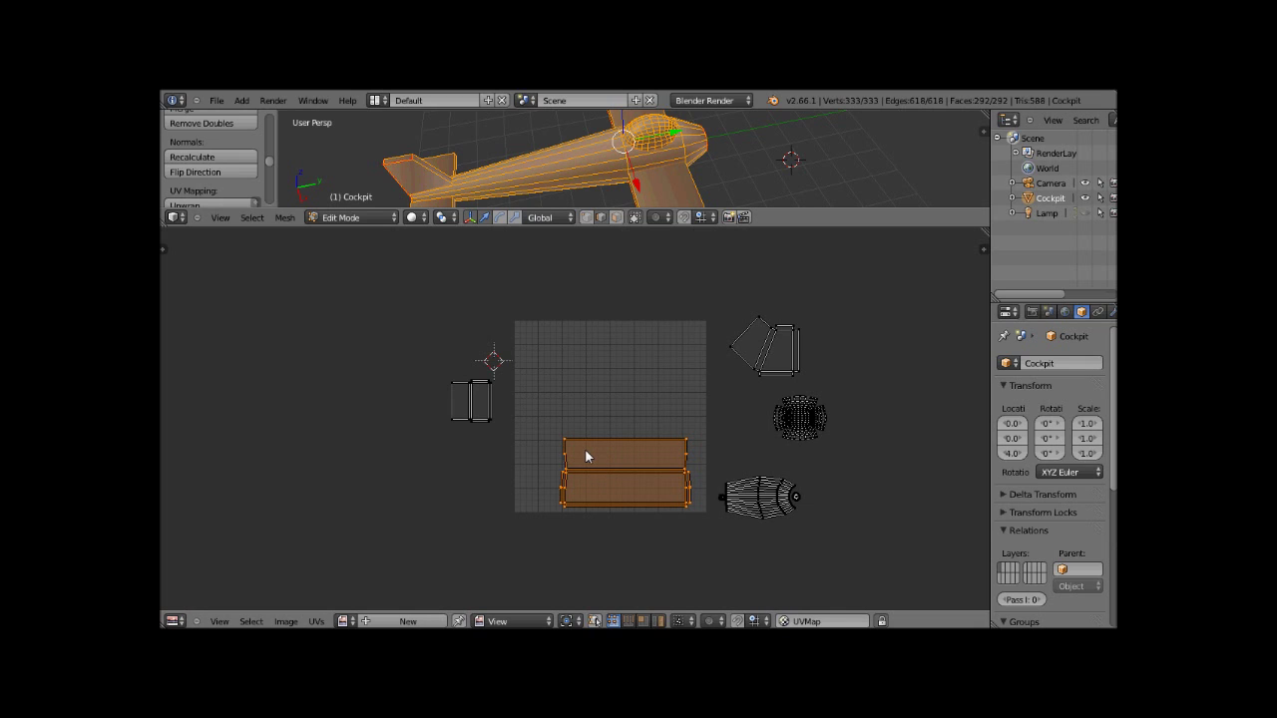
key(s)
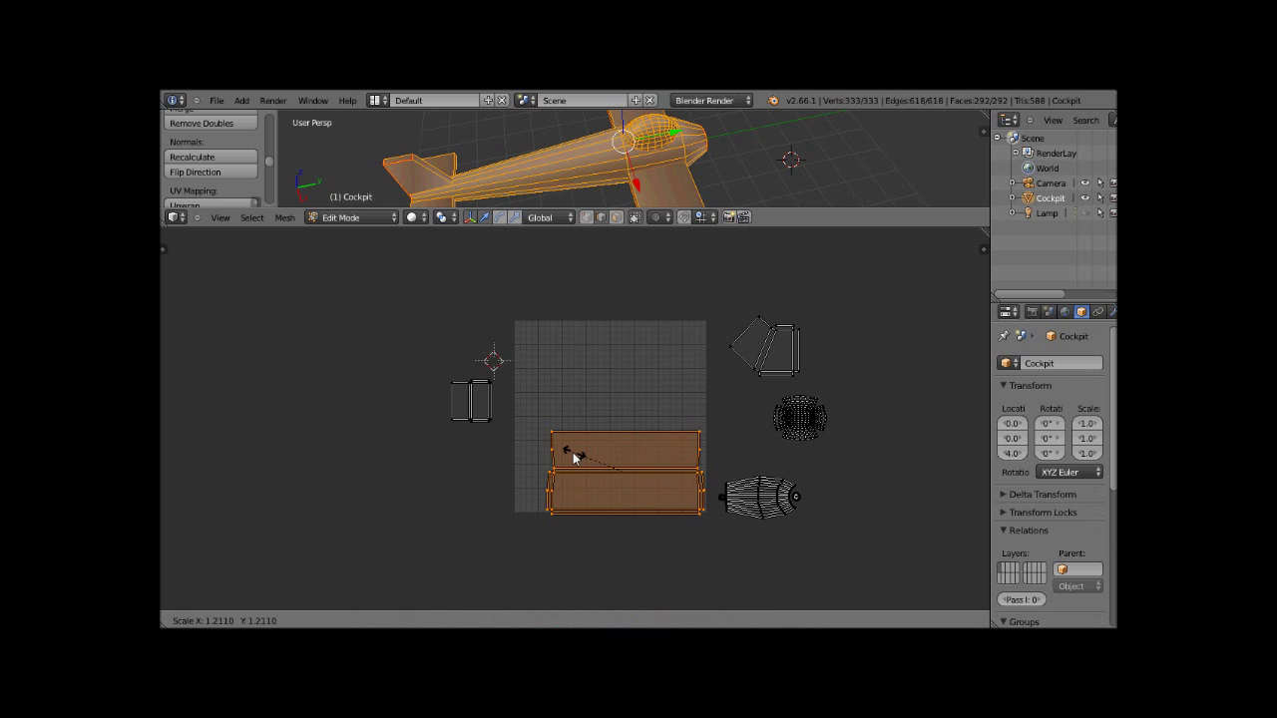
click(580, 456)
key(g)
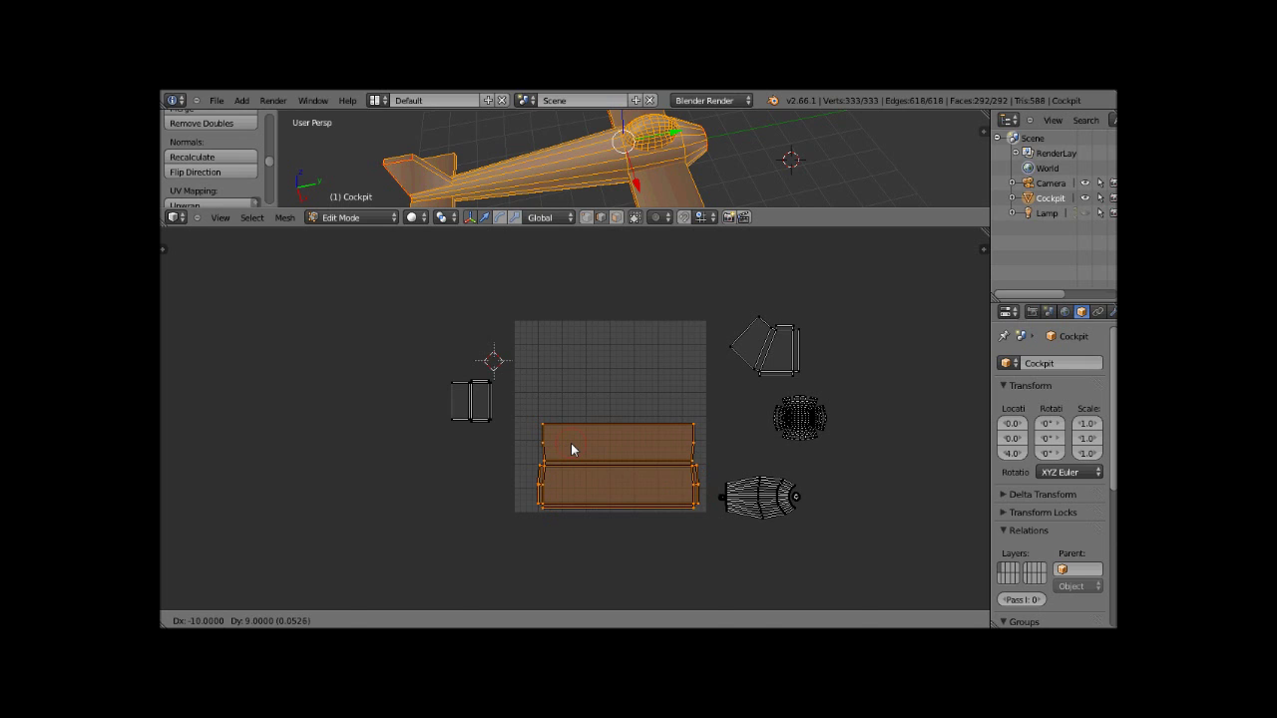
click(572, 449)
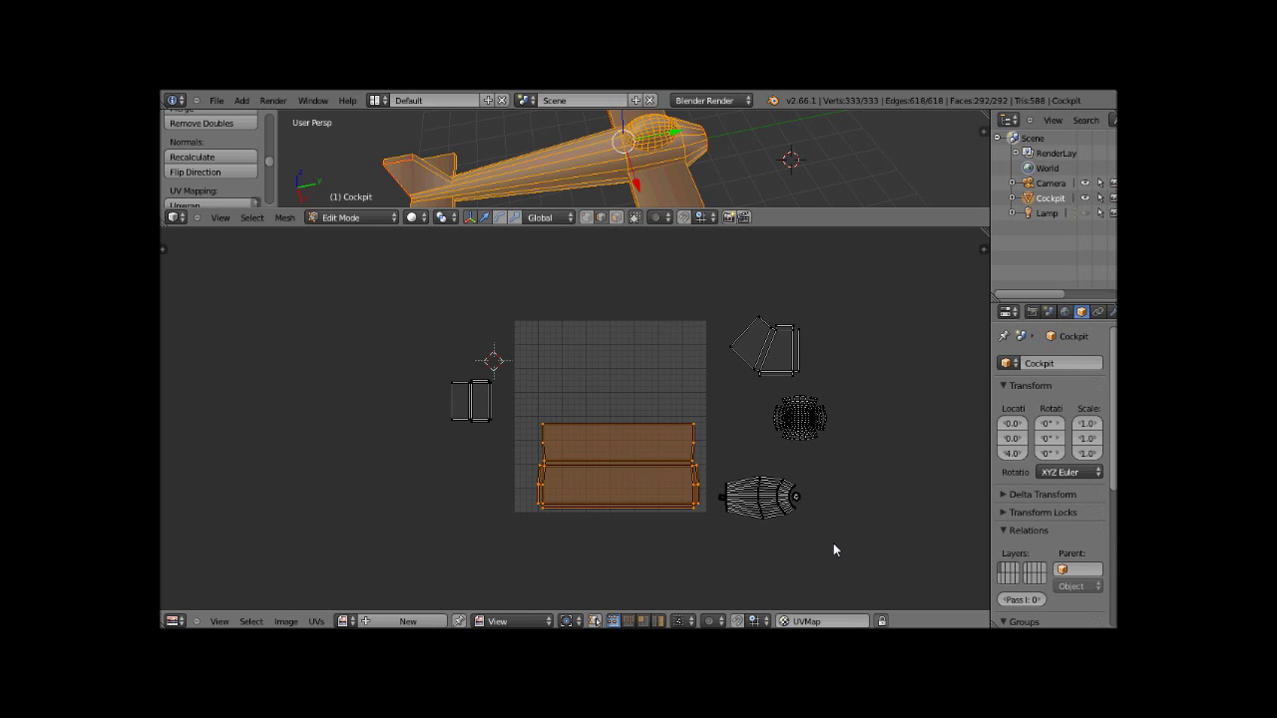
- Box-select the fuselage UV island, move it to the grid's top, enlarge it and shift it left
key(a)
key(b)
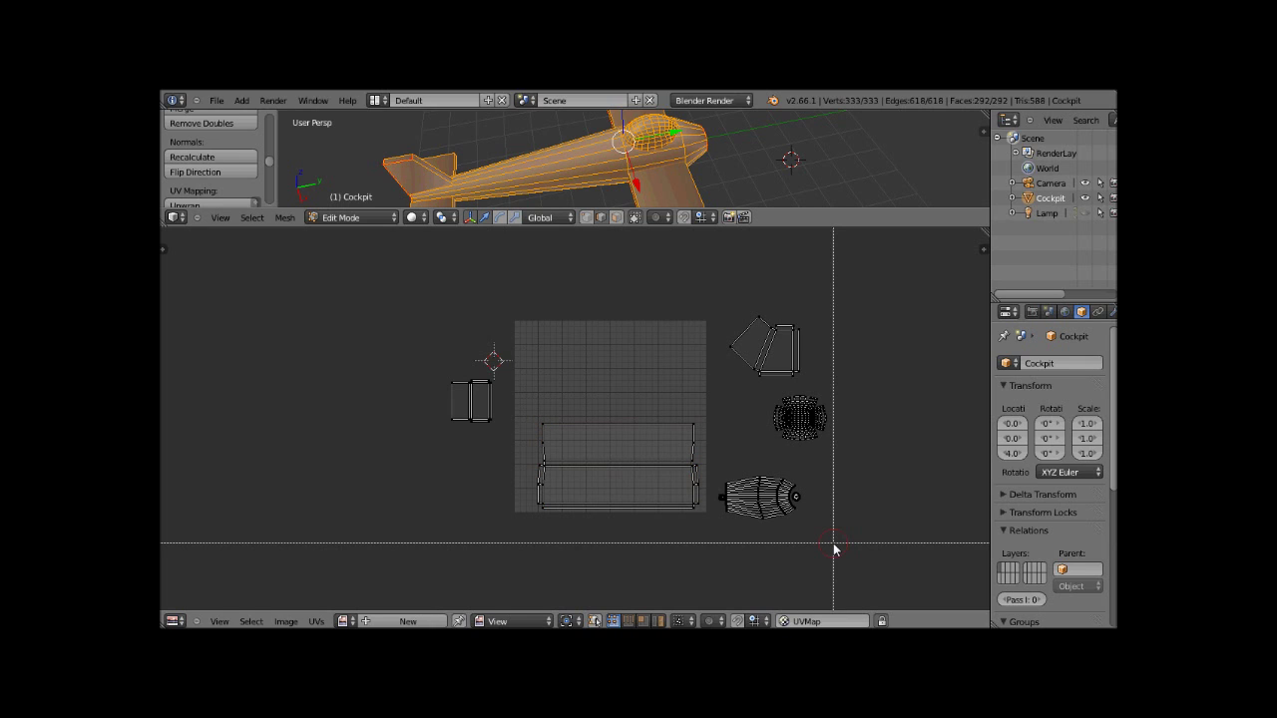
drag(834, 545, 711, 464)
key(g)
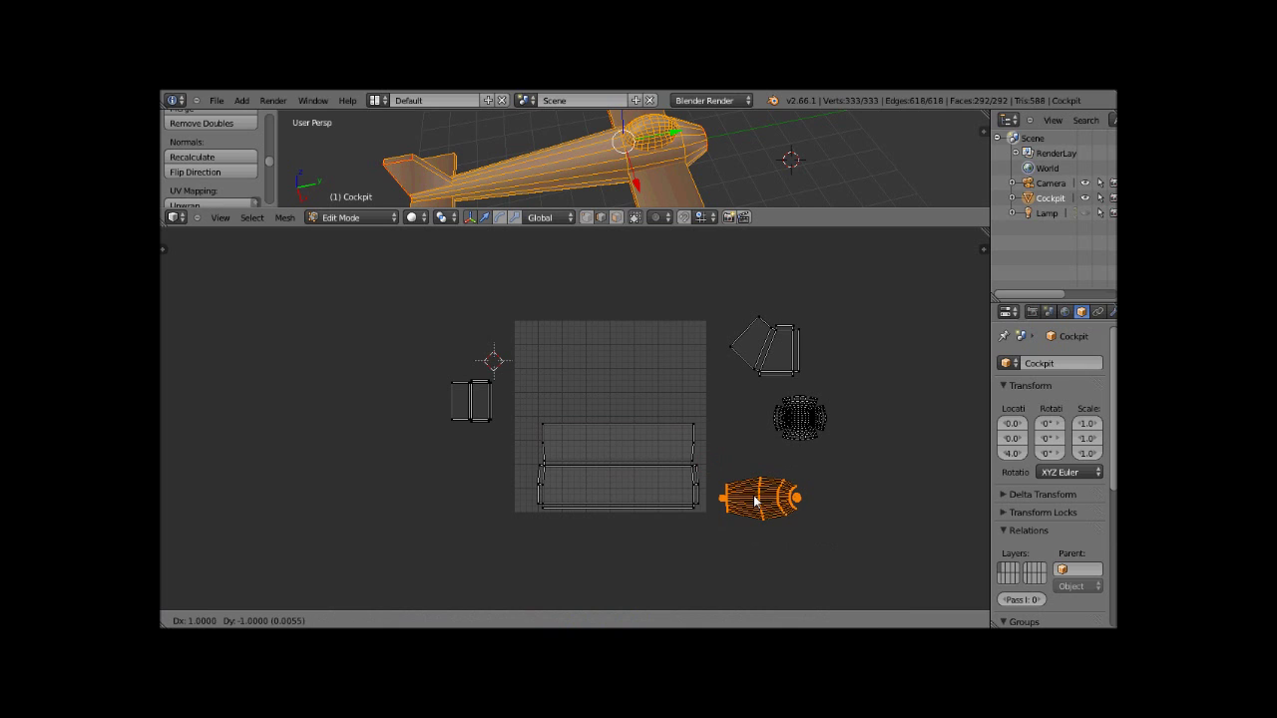
click(660, 367)
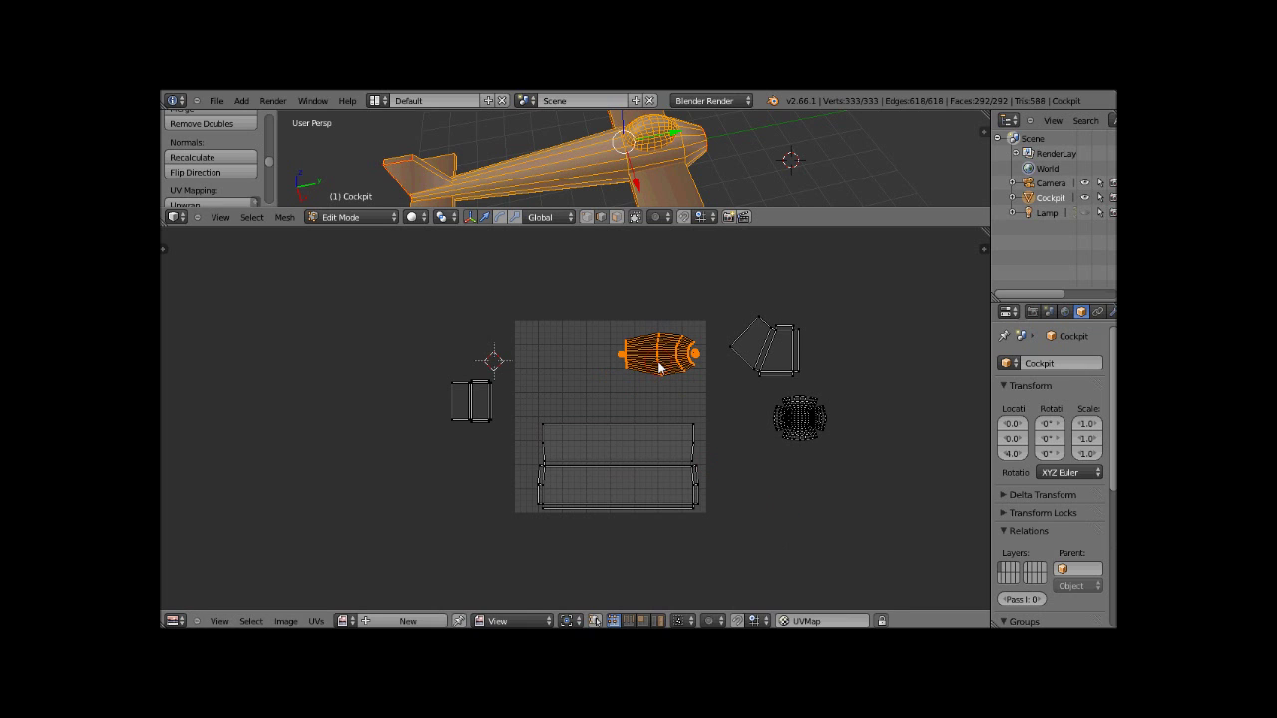
key(s)
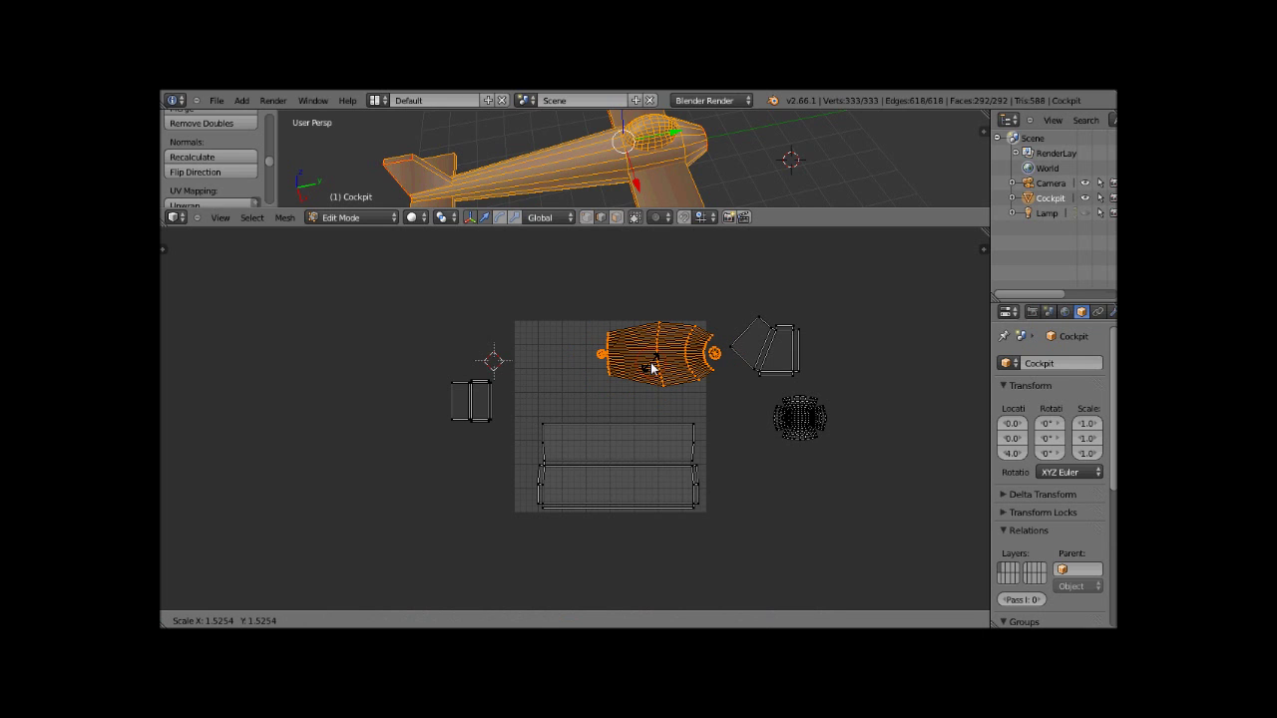
click(650, 368)
key(g)
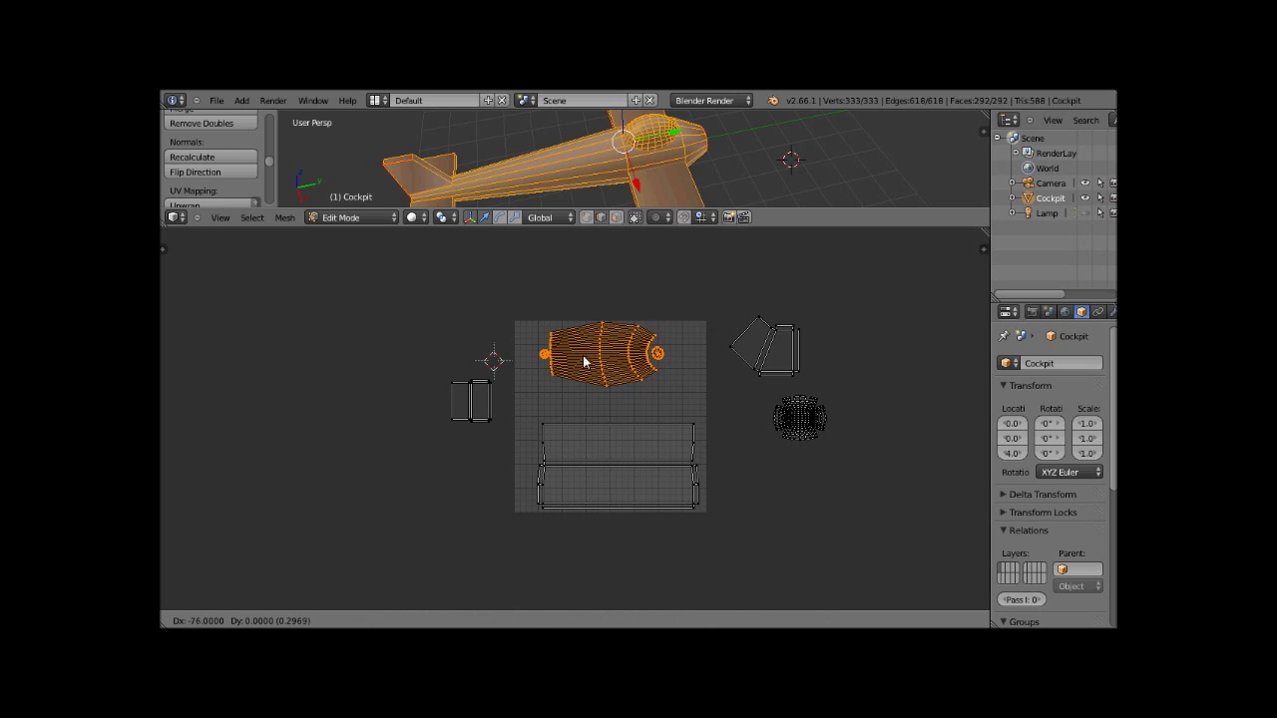
click(616, 363)
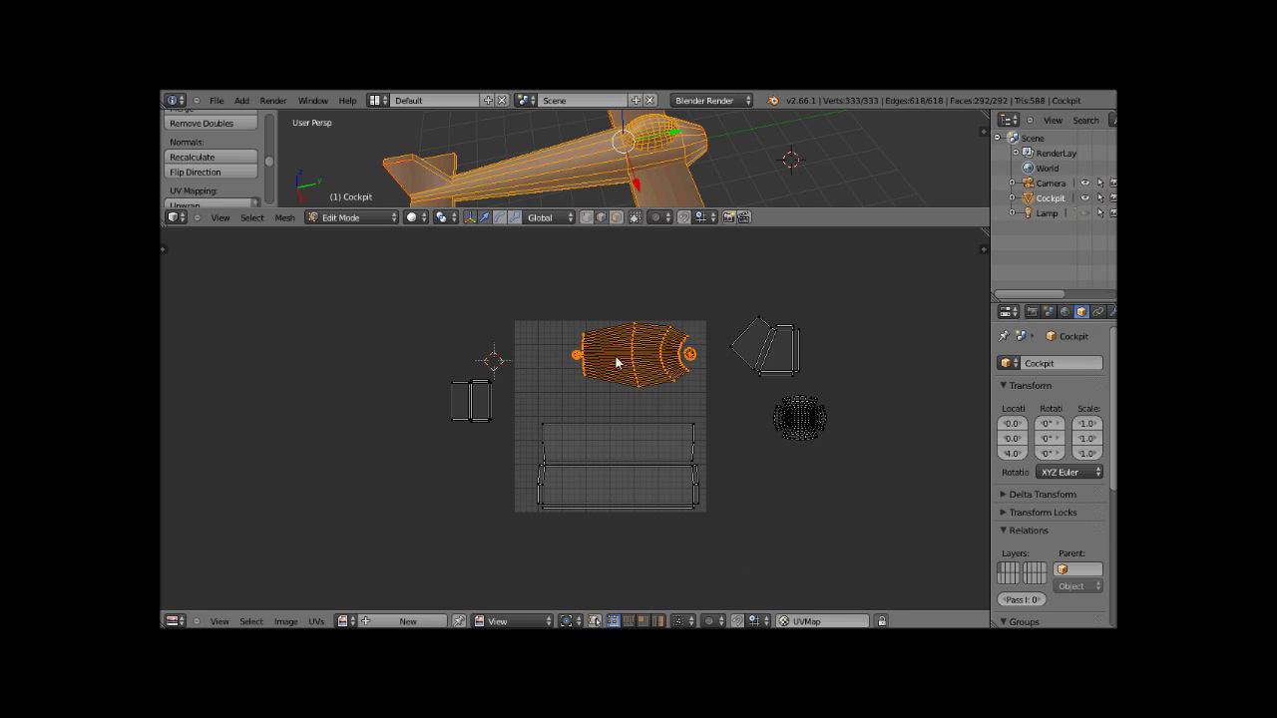
scroll(617, 363, up, 2)
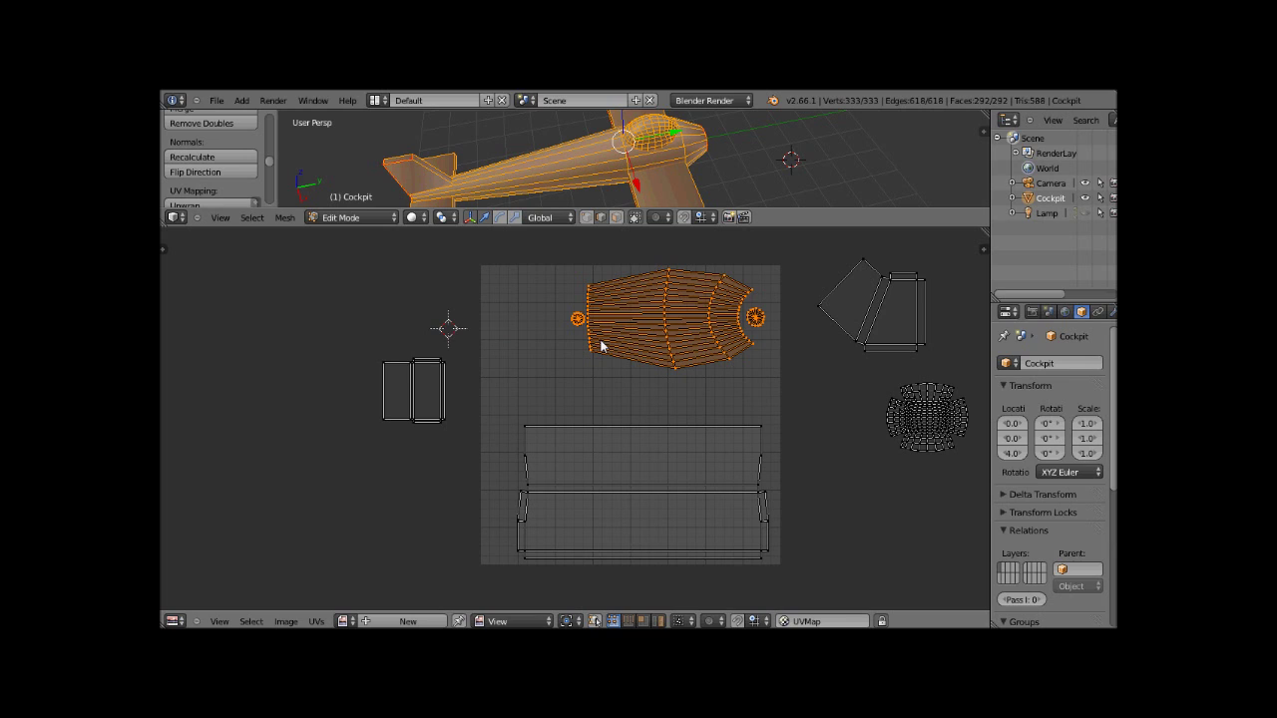
- Select the small left round island, move it further left and enlarge it
click(554, 358)
key(a)
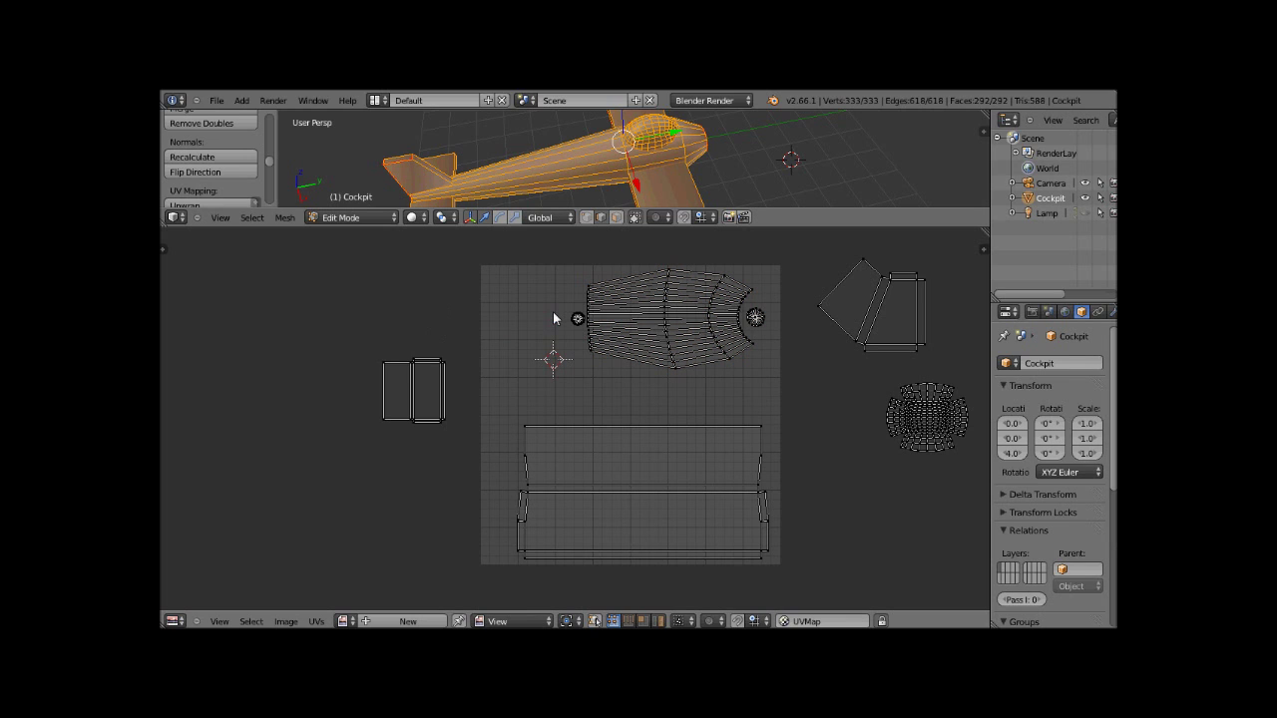
drag(550, 299, 587, 358)
scroll(587, 358, up, 3)
middle_drag(598, 376, 601, 401)
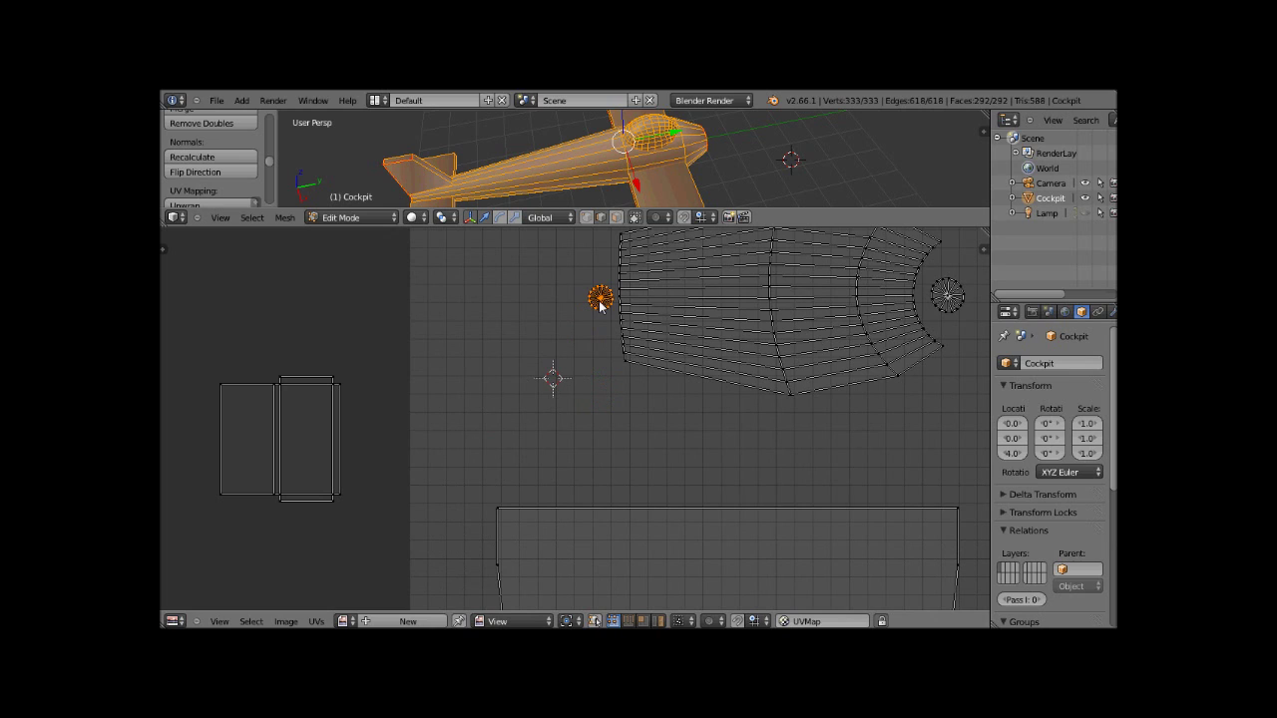
key(g)
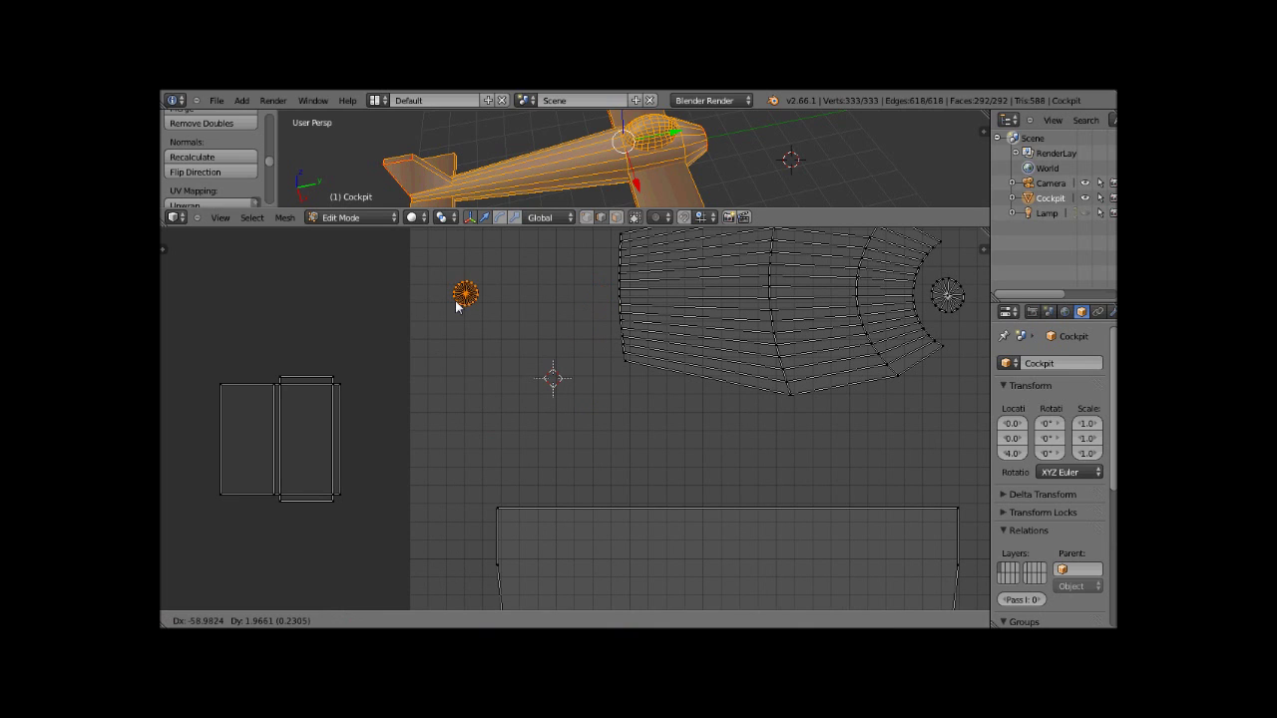
click(443, 308)
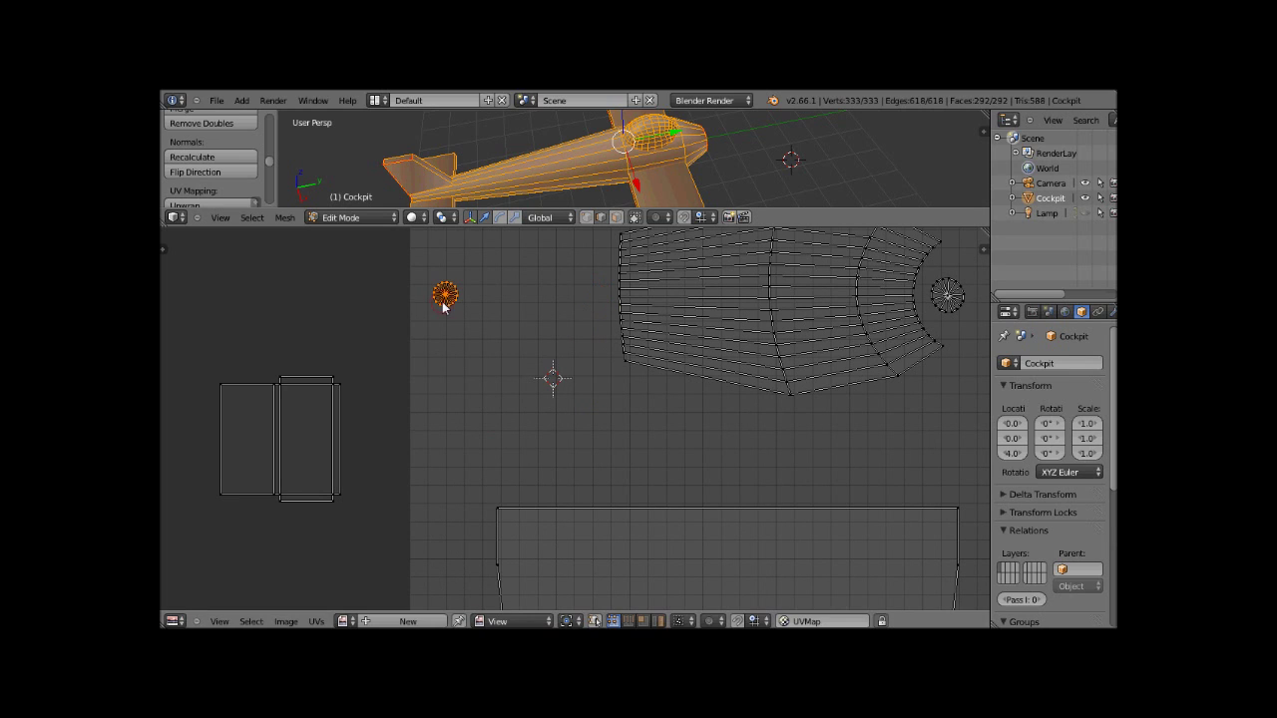
key(s)
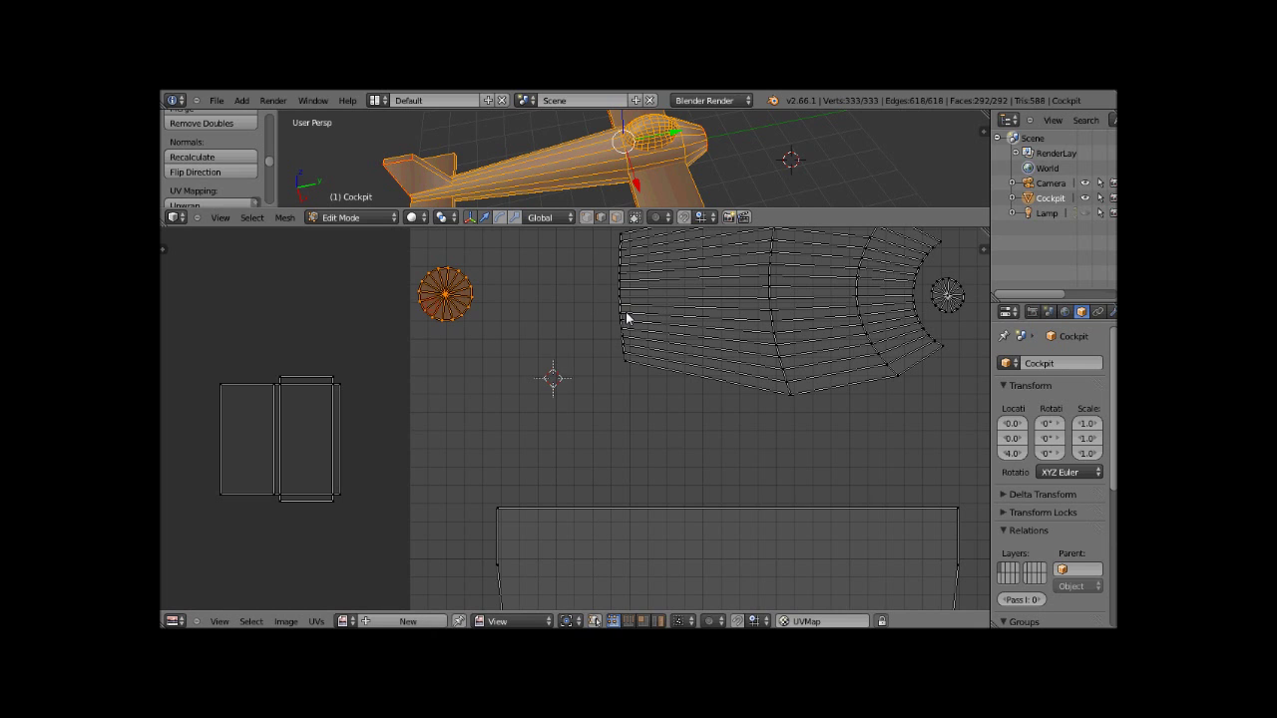
click(625, 311)
scroll(626, 311, down, 1)
- Enlarge the right round island about threefold and place it beside the cockpit island
click(890, 295)
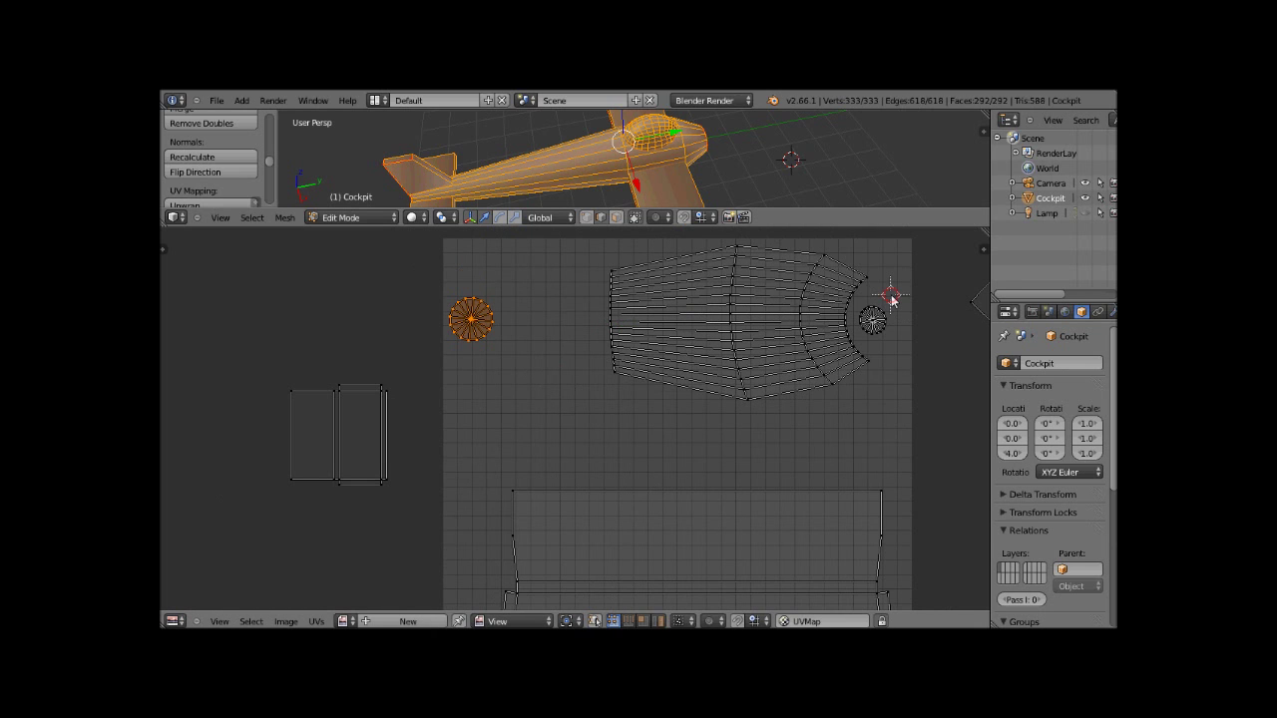
key(a)
click(895, 301)
drag(868, 331, 867, 323)
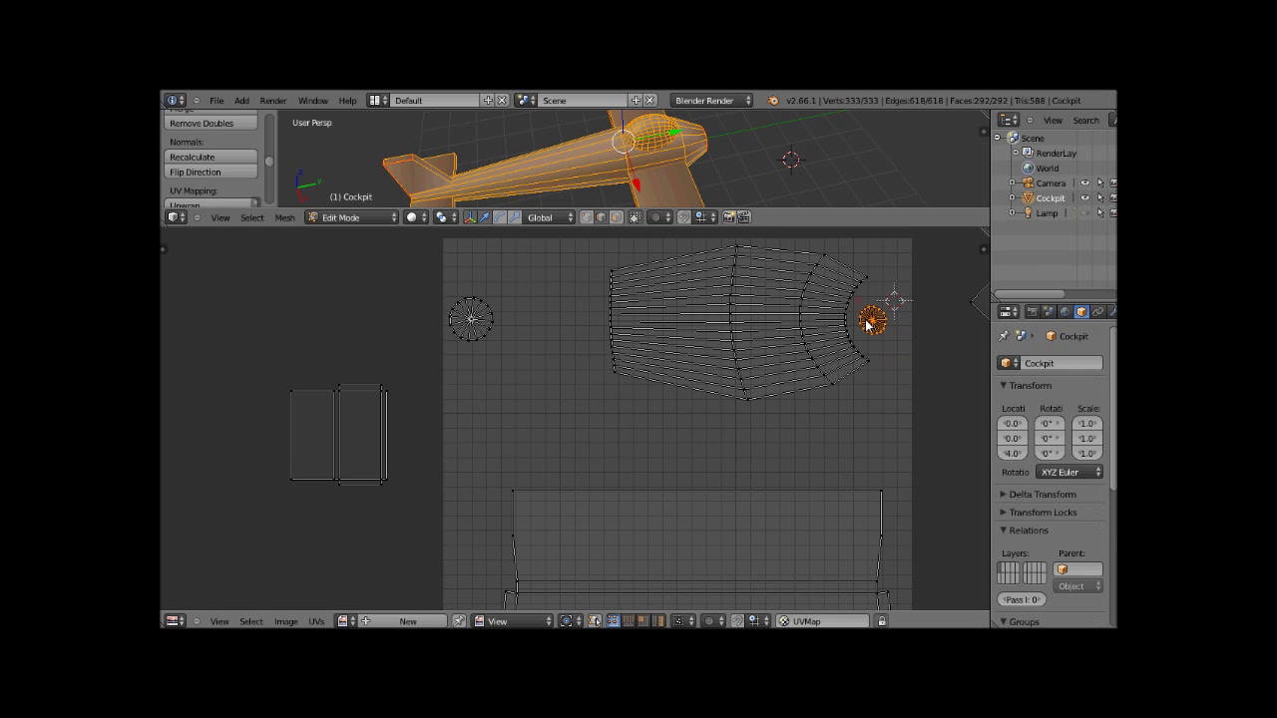
key(g)
click(901, 325)
key(s)
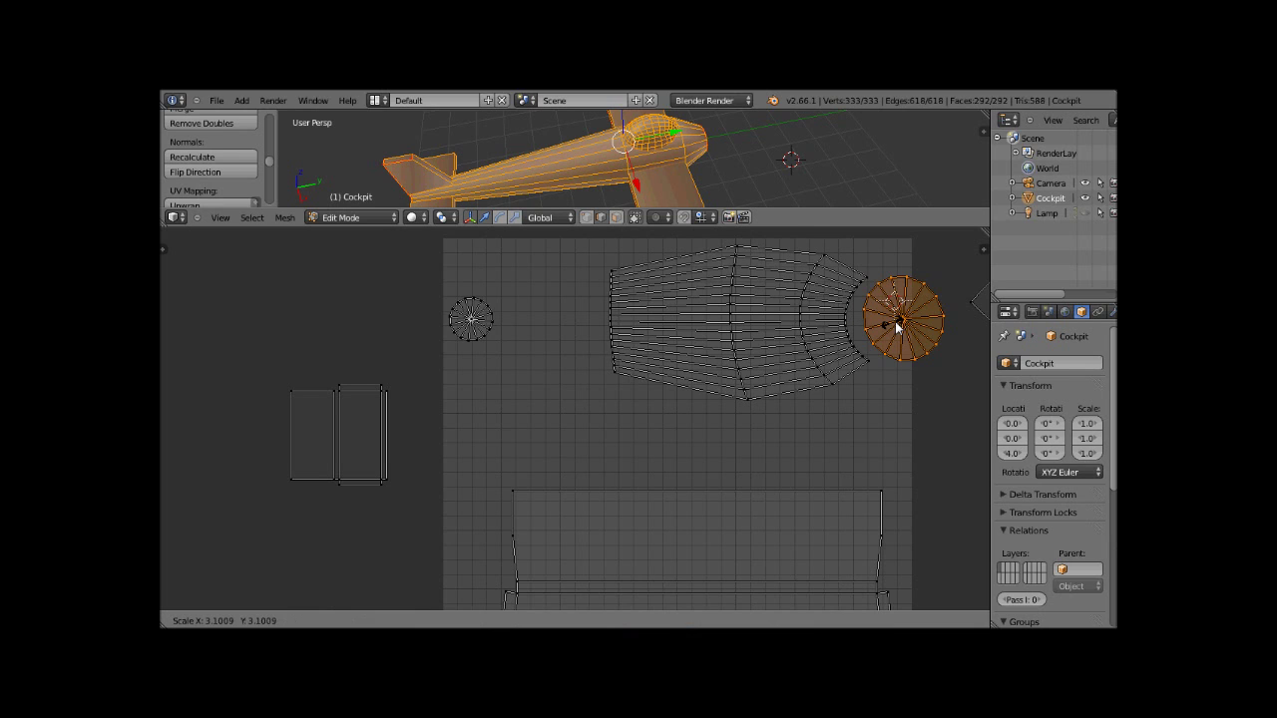
click(896, 327)
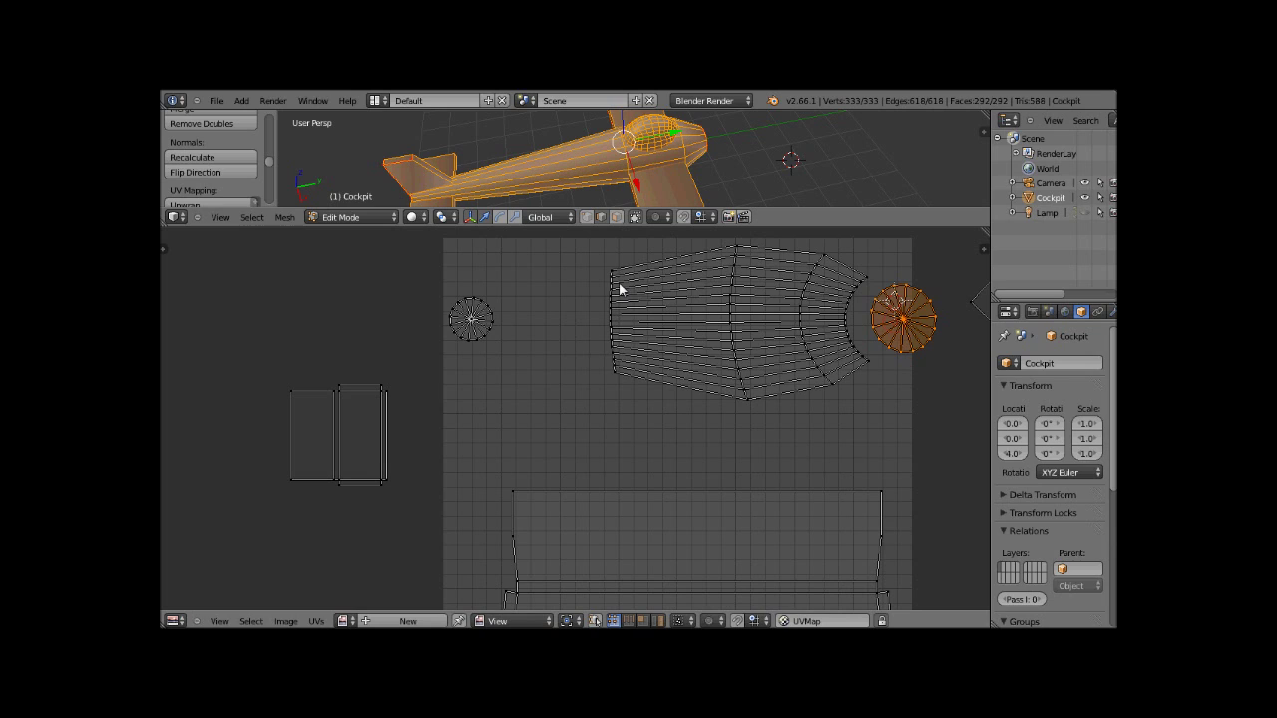
key(g)
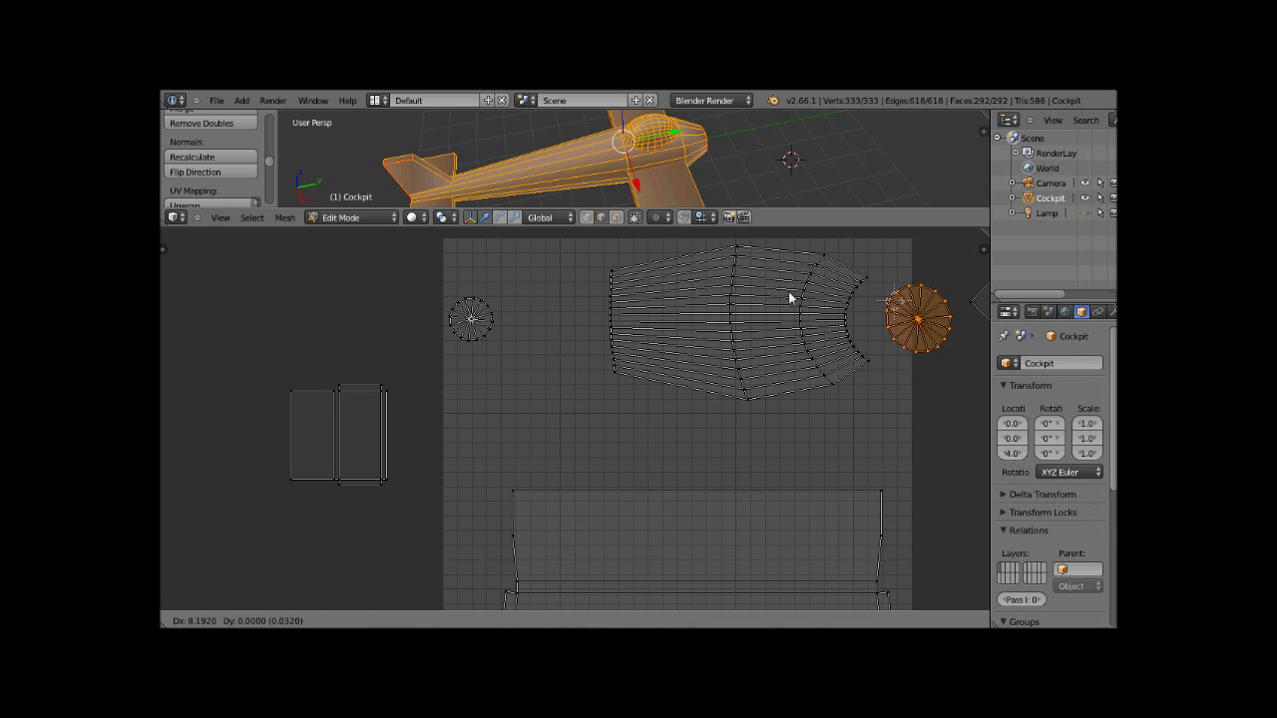
click(914, 316)
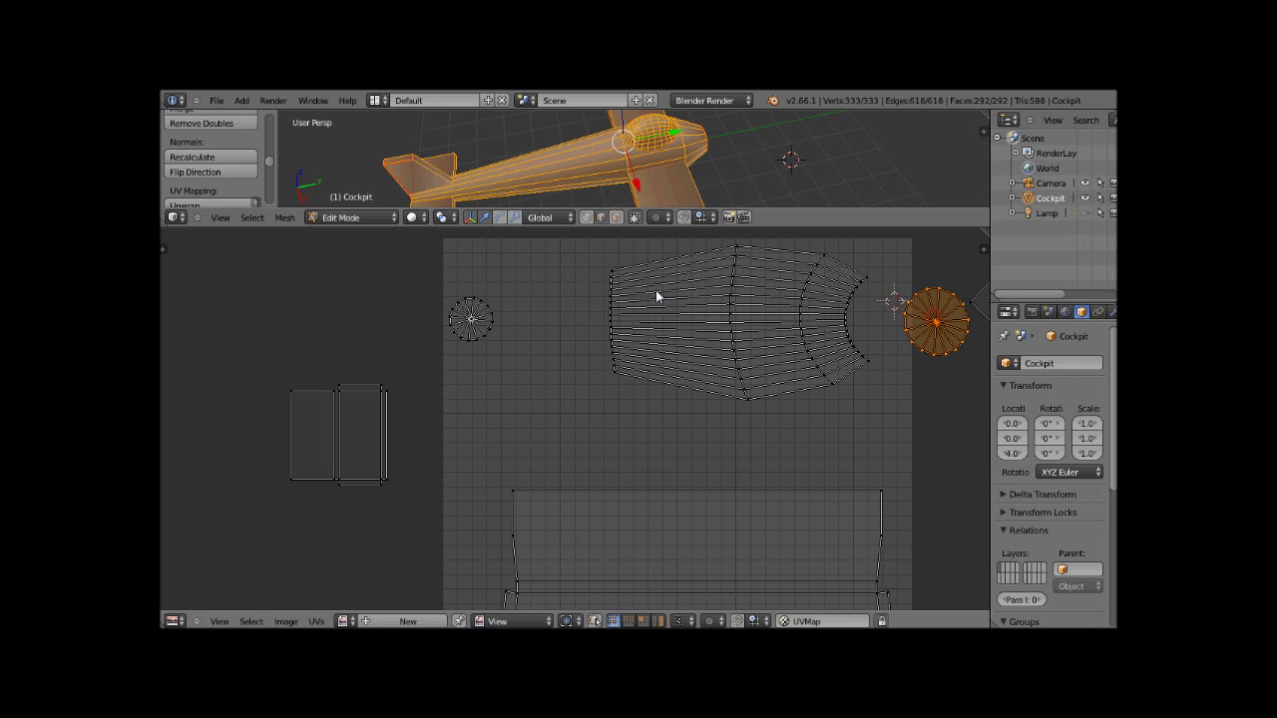
scroll(655, 290, down, 1)
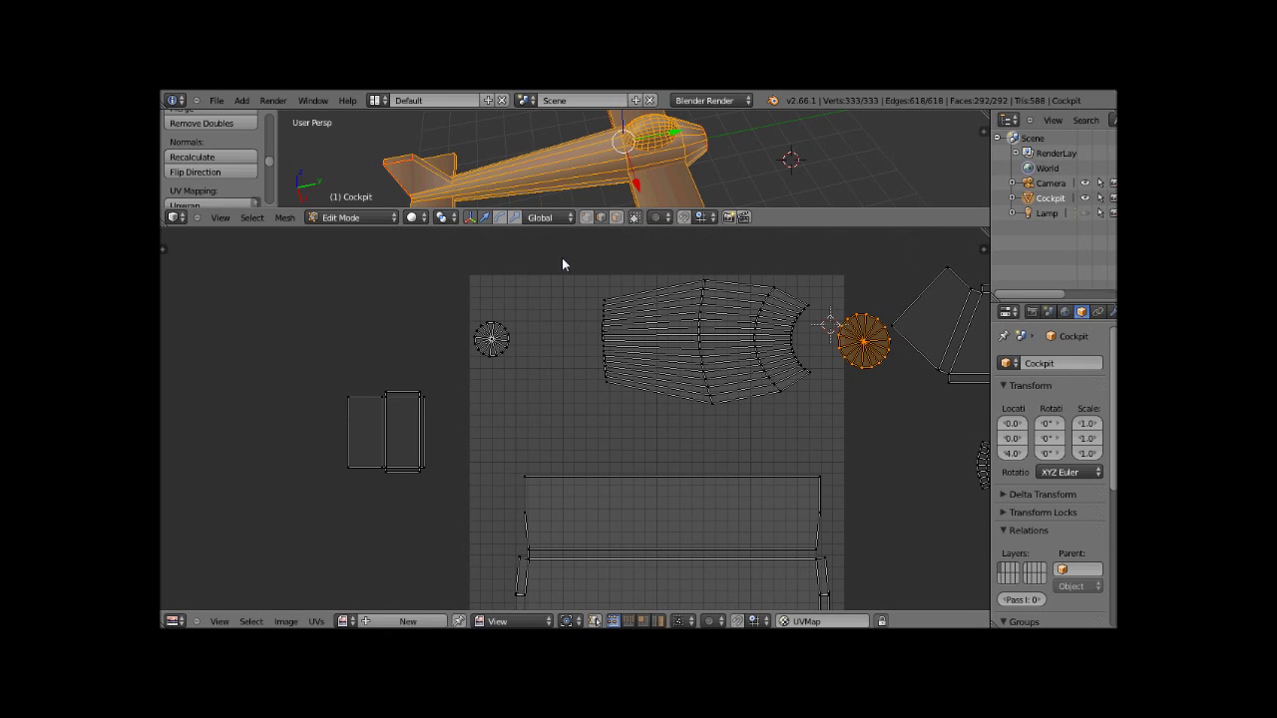
- Stretch the cockpit island horizontally along X and shift it further left
key(a)
key(b)
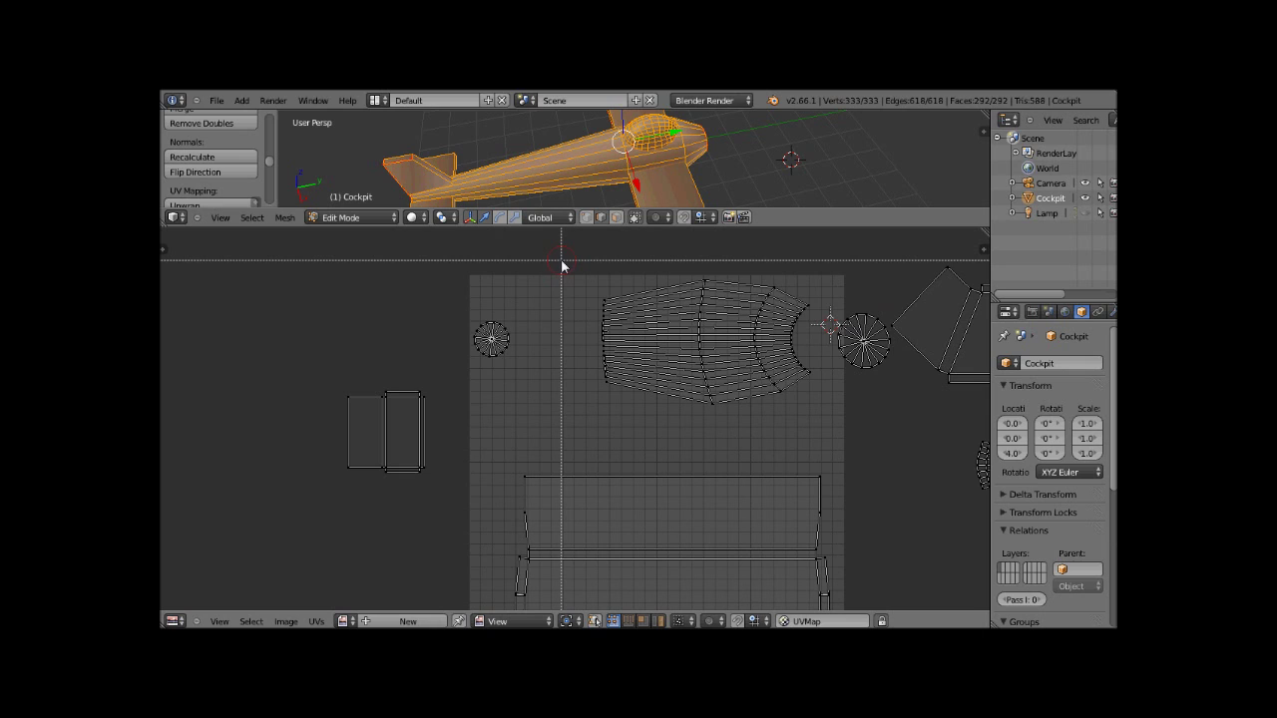
drag(562, 263, 820, 412)
key(s)
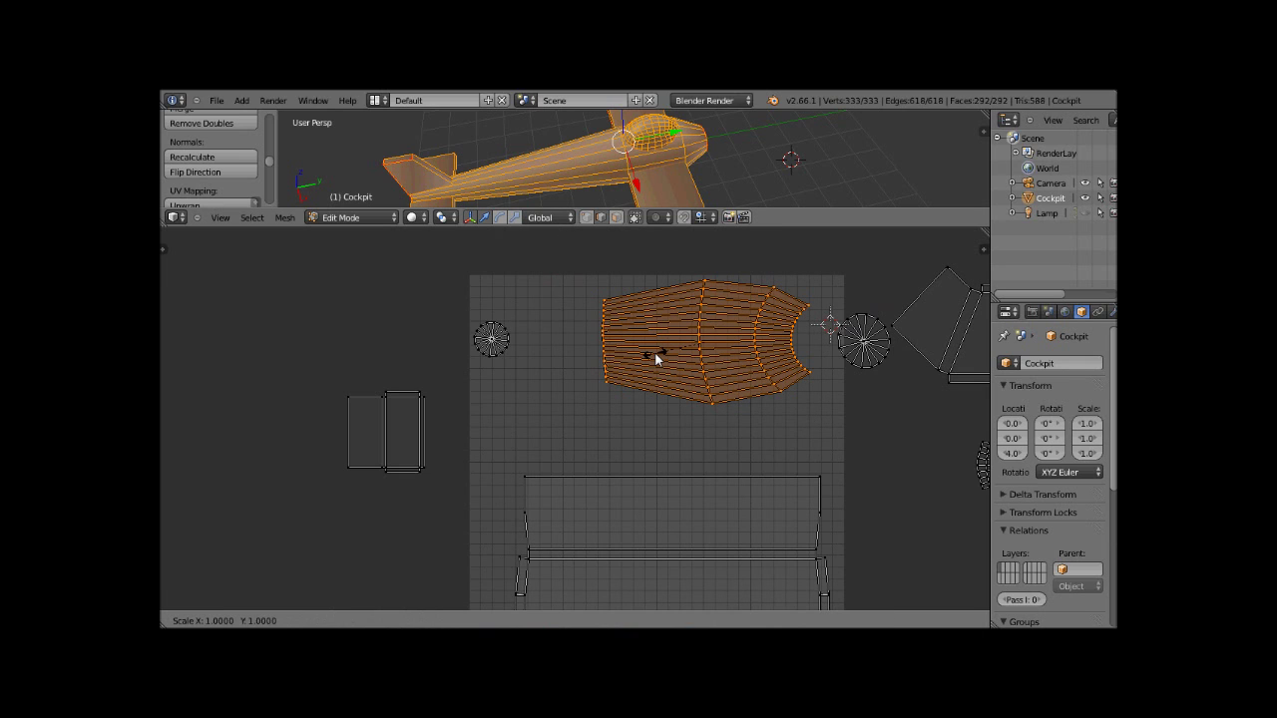
key(x)
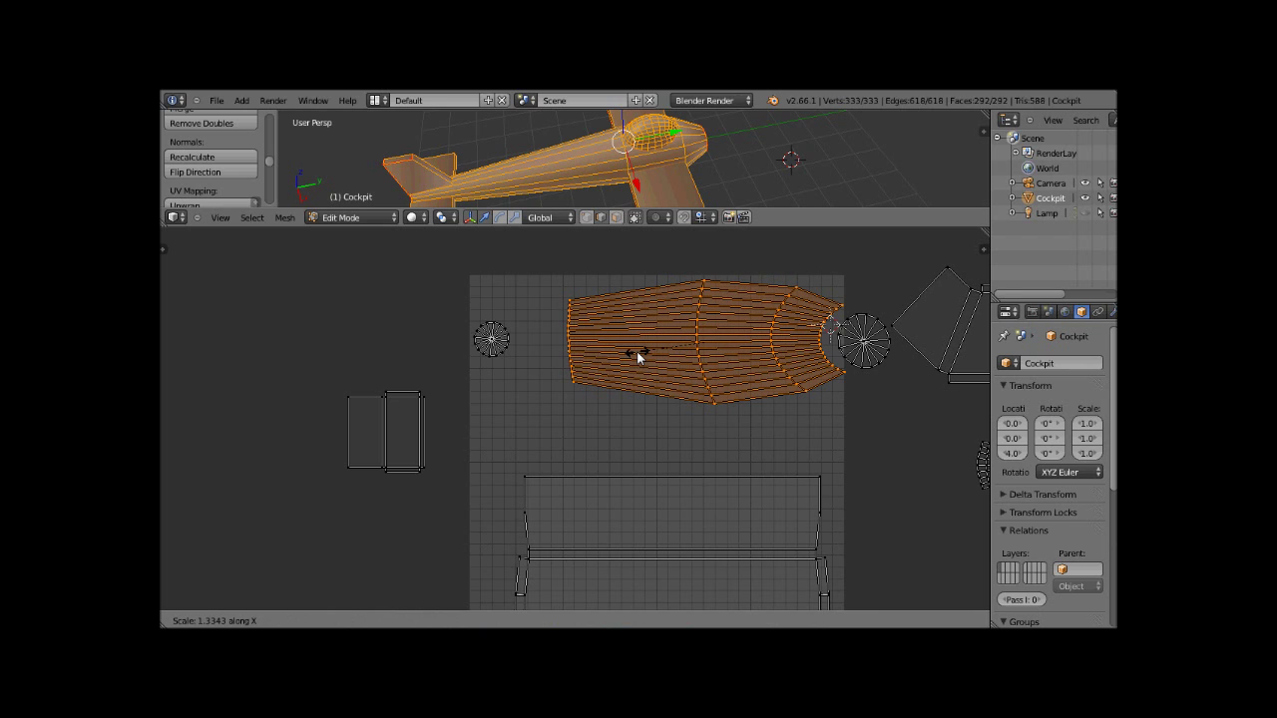
click(636, 350)
key(g)
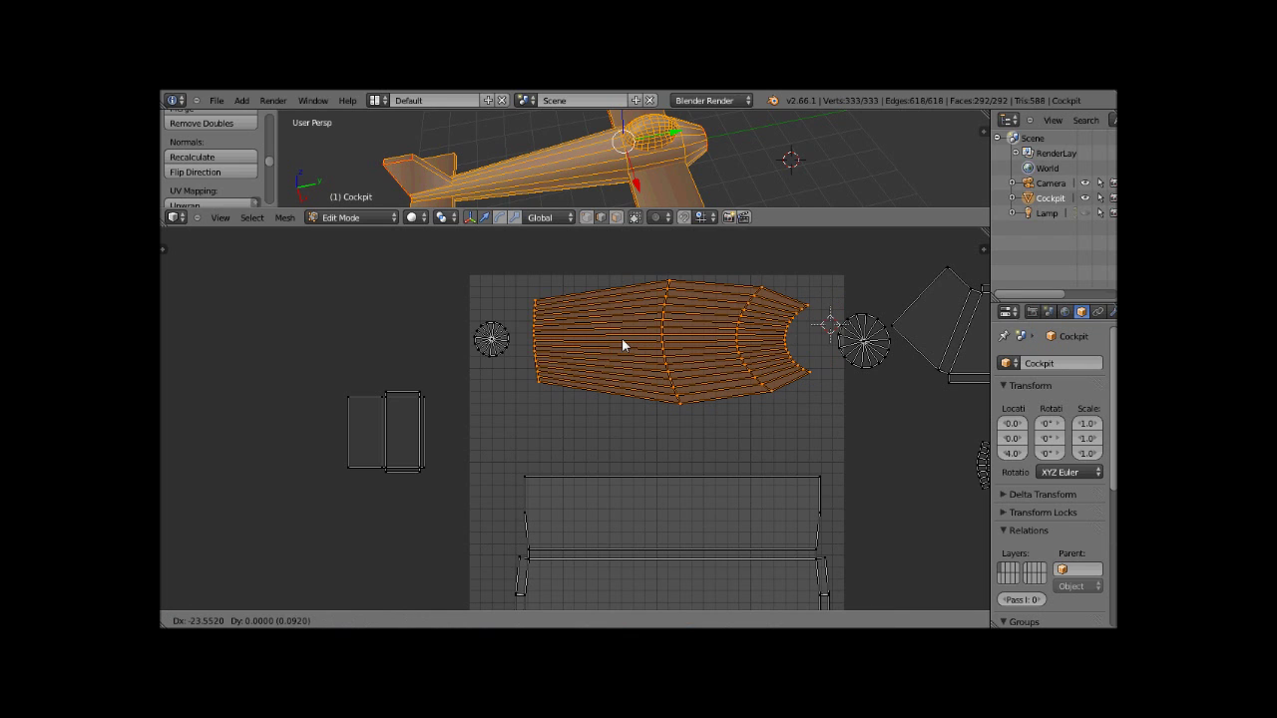
click(614, 342)
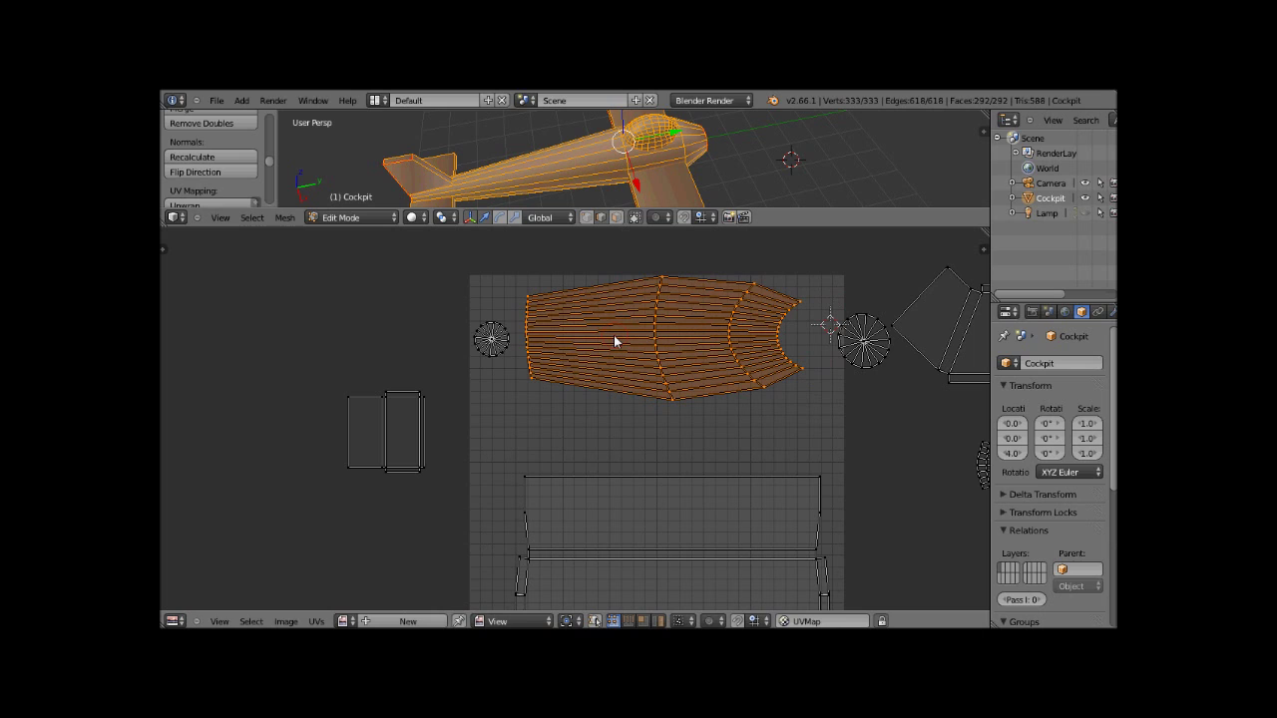
- Box-select the round island and seat it in the cockpit island's curved end
click(823, 286)
shift+right_click(864, 343)
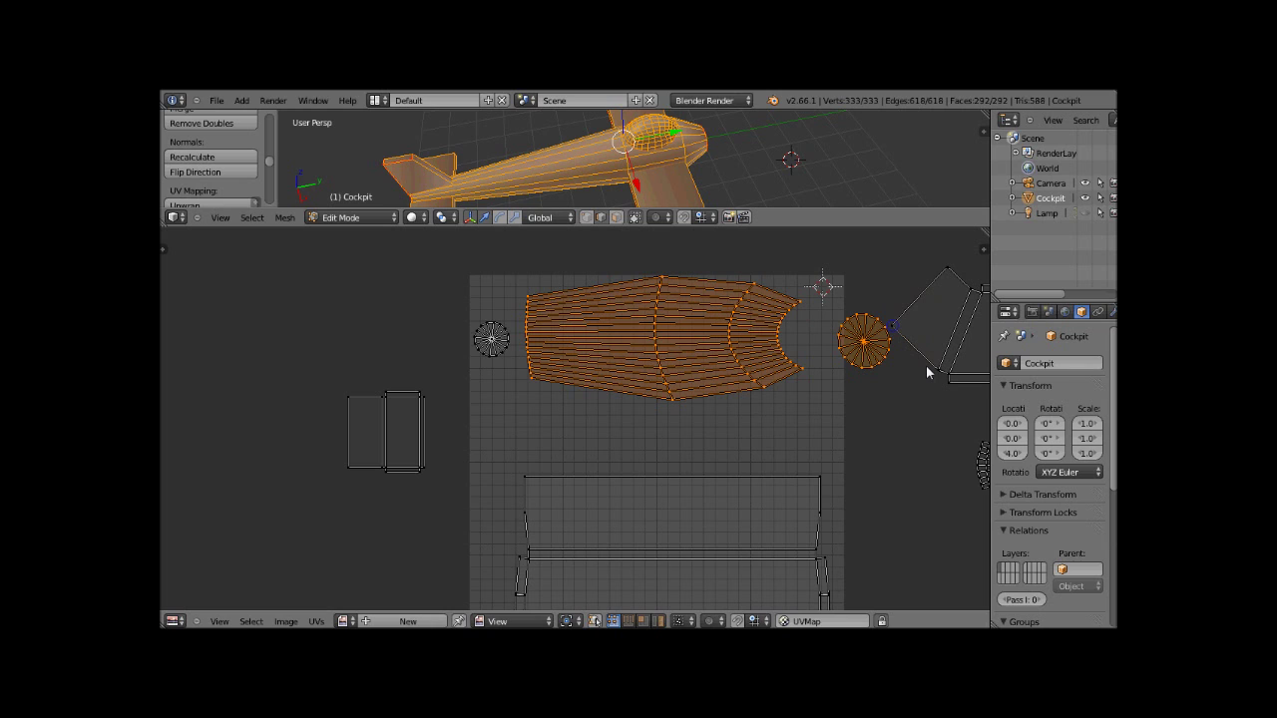
key(g)
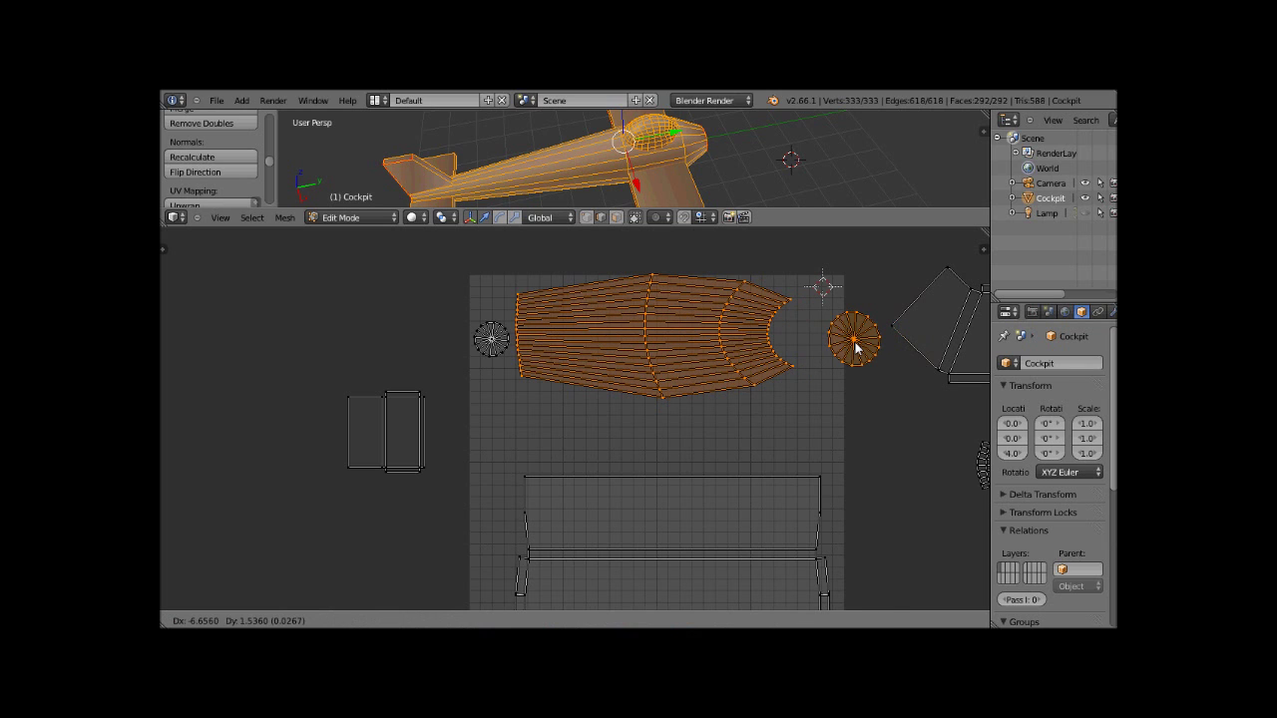
right_click(856, 346)
key(a)
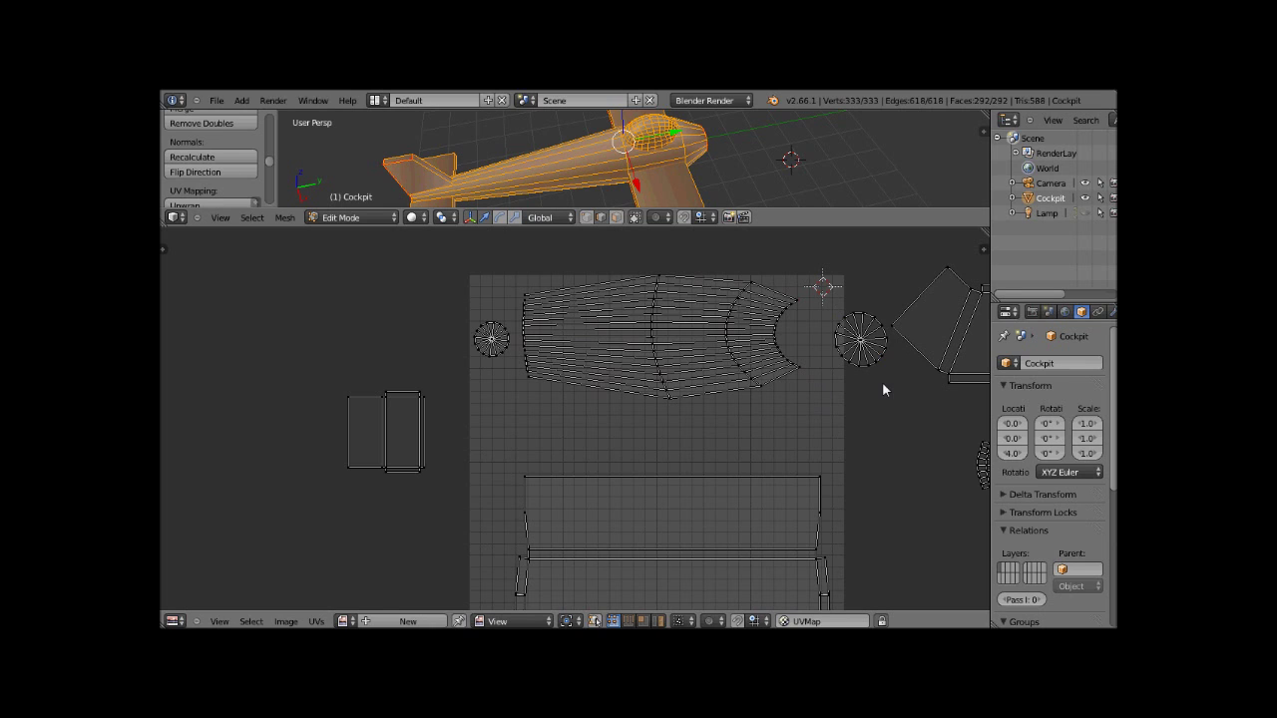
key(b)
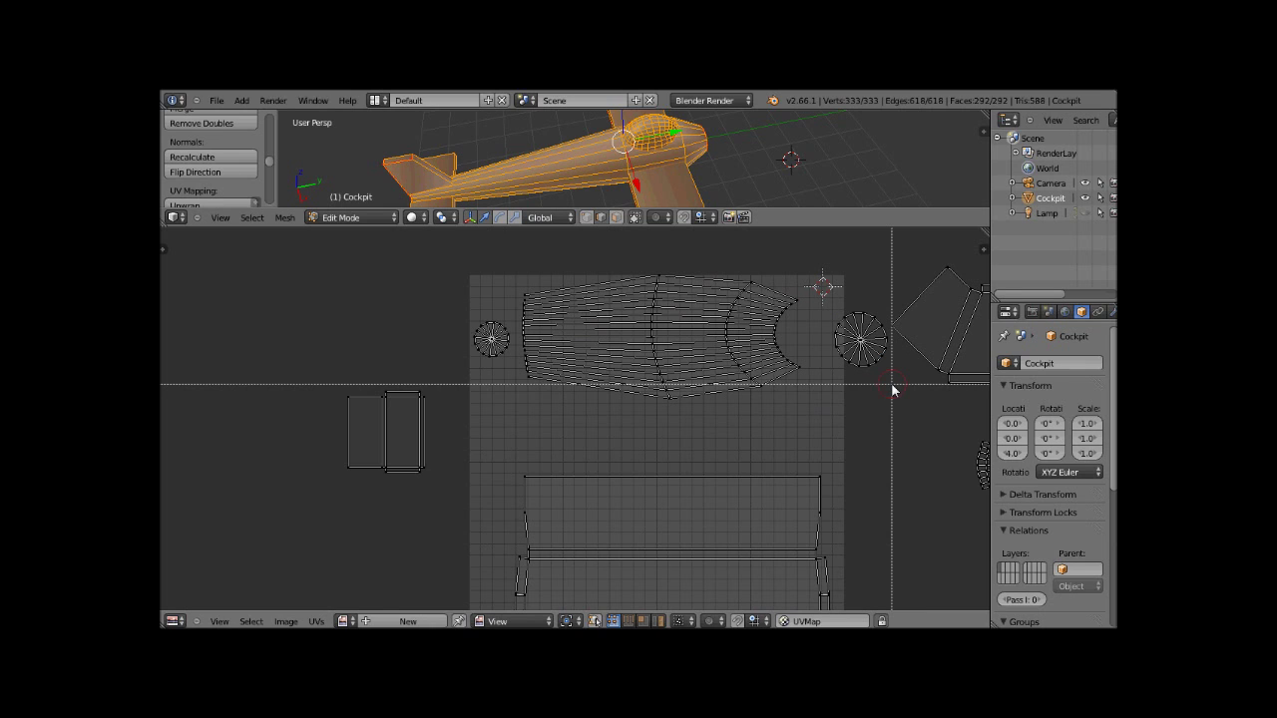
drag(891, 384, 812, 303)
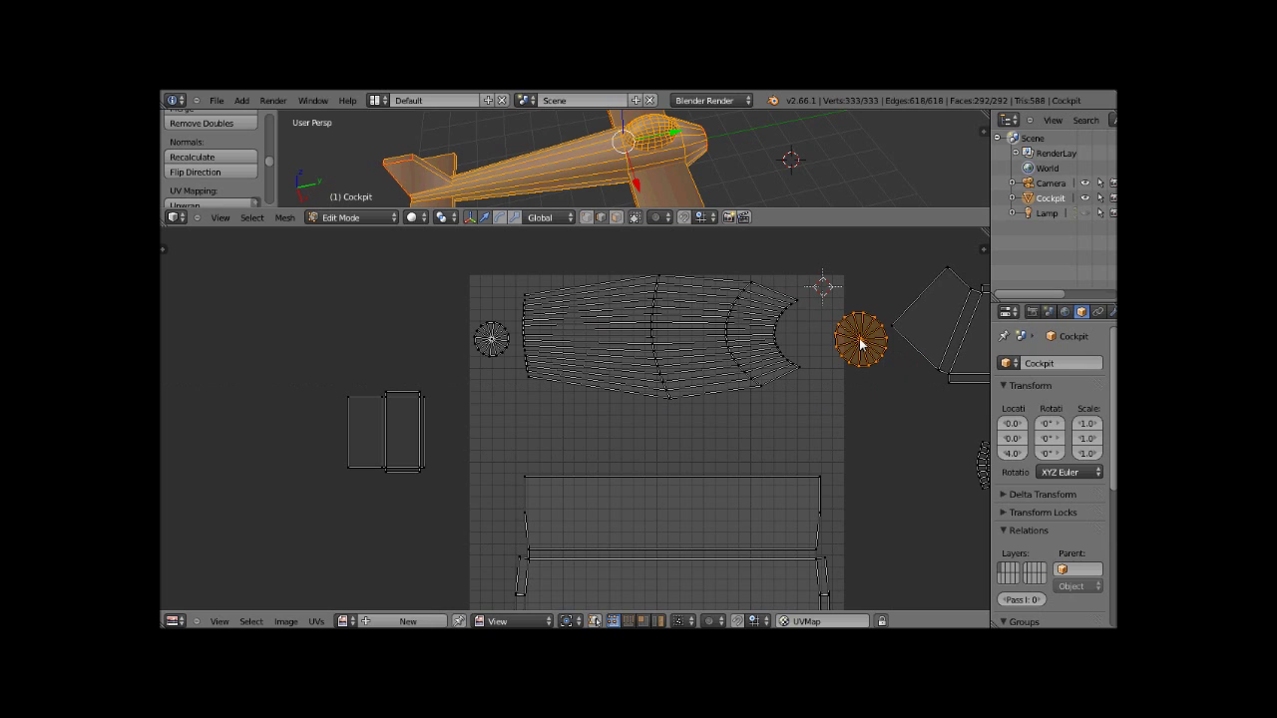
key(g)
click(813, 340)
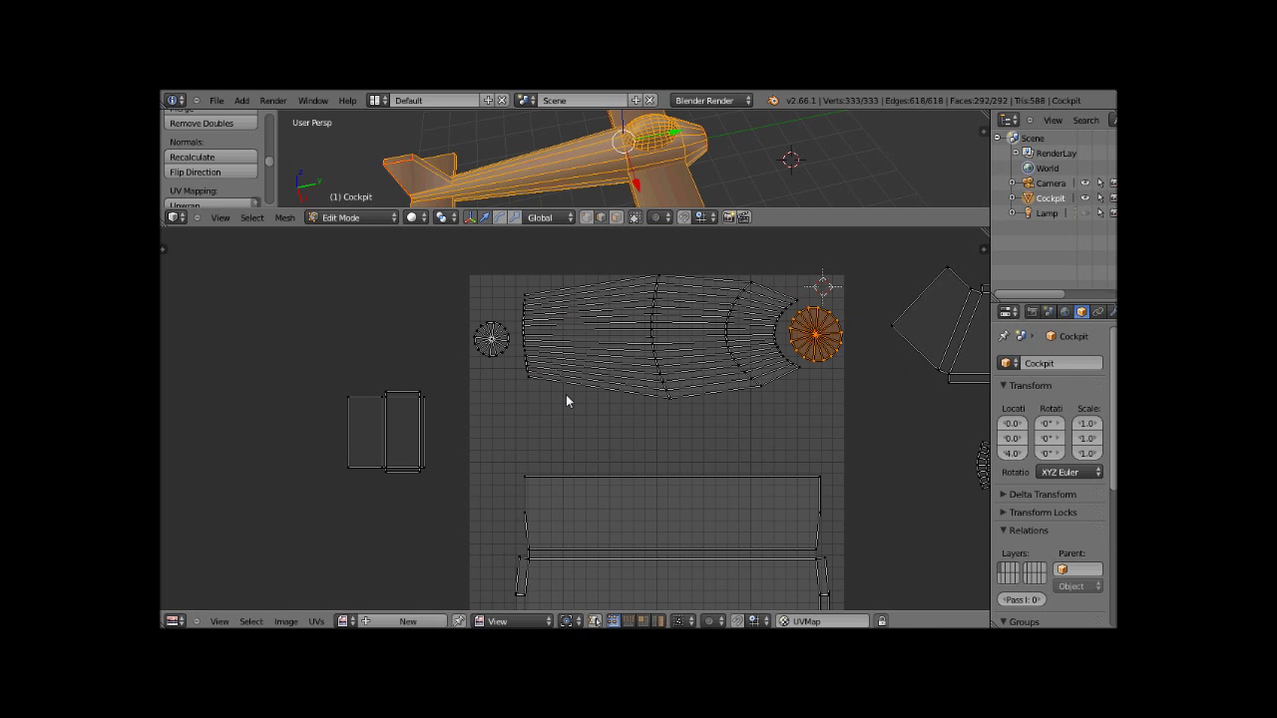
- Box-select the angled island outside the grid and drop it into the grid's left side
scroll(566, 396, down, 2)
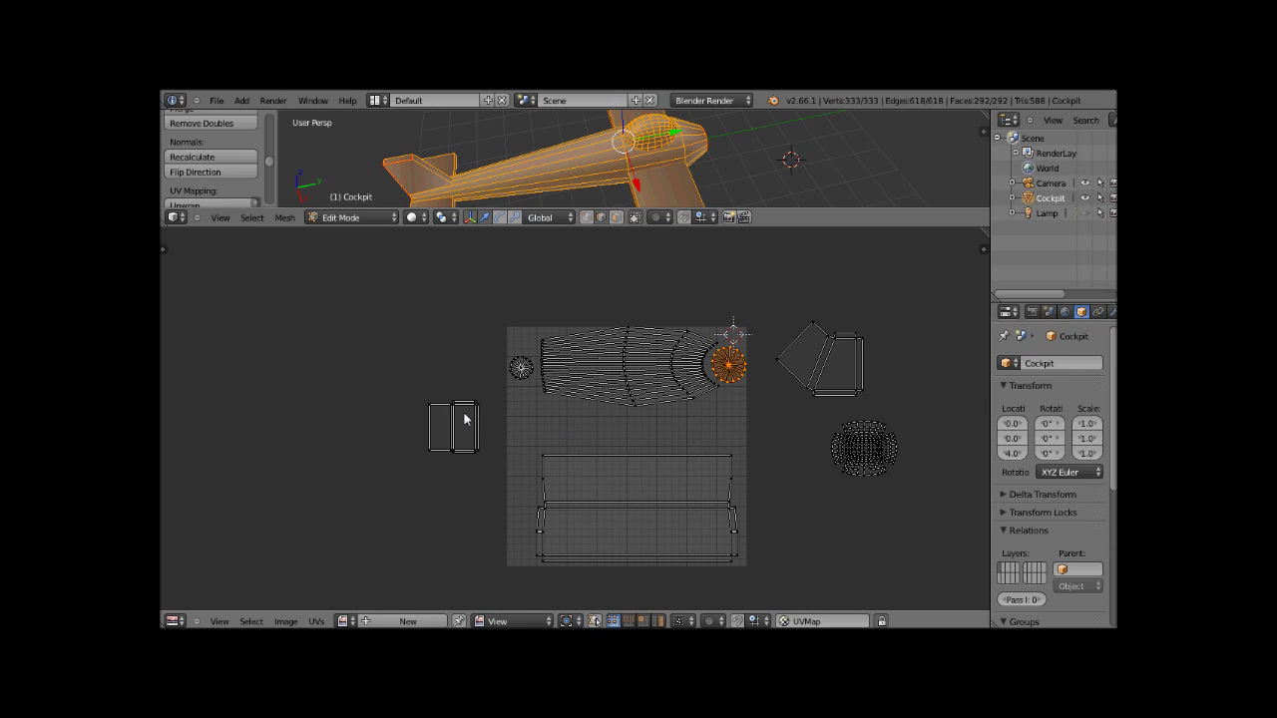
click(784, 300)
key(b)
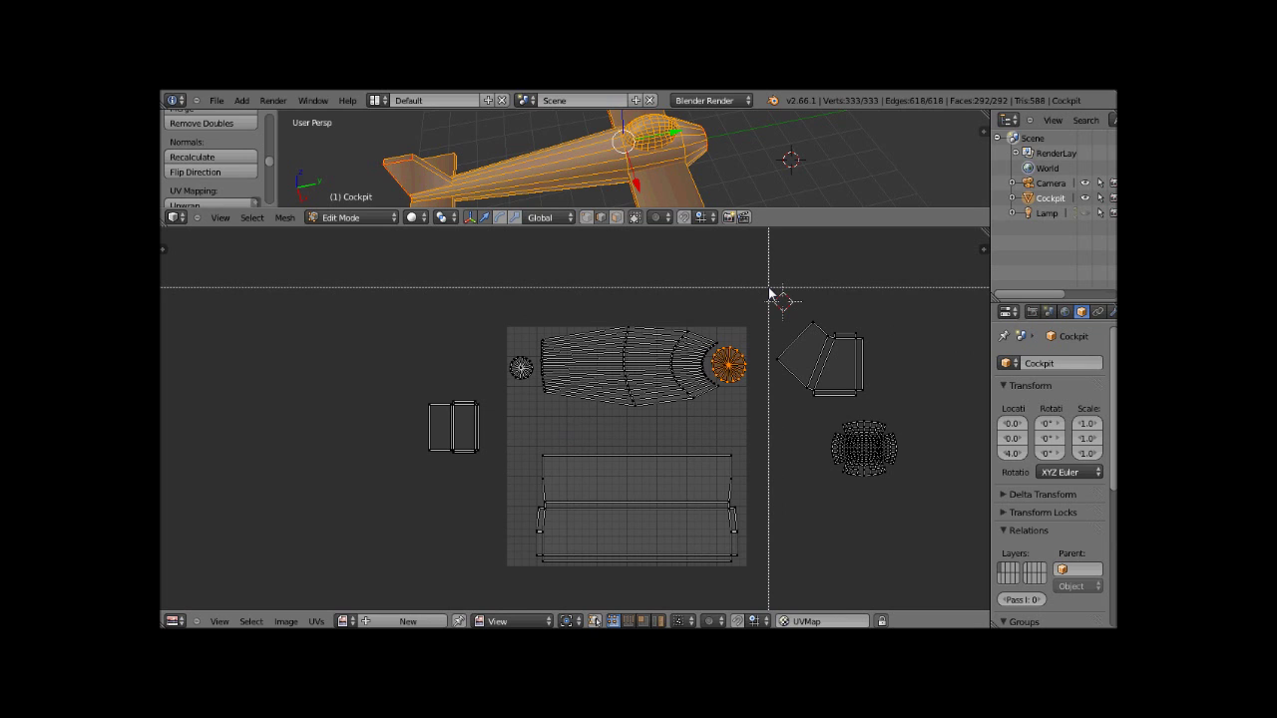
right_click(770, 293)
key(a)
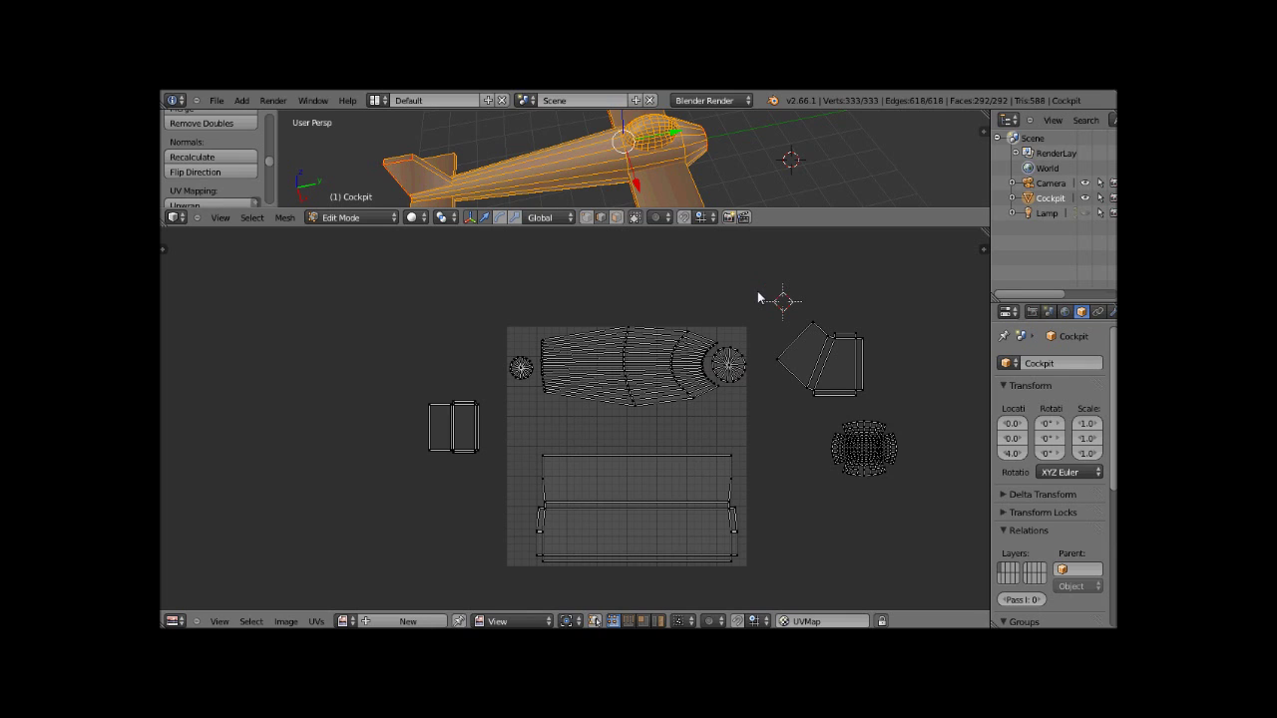
key(b)
drag(757, 291, 889, 400)
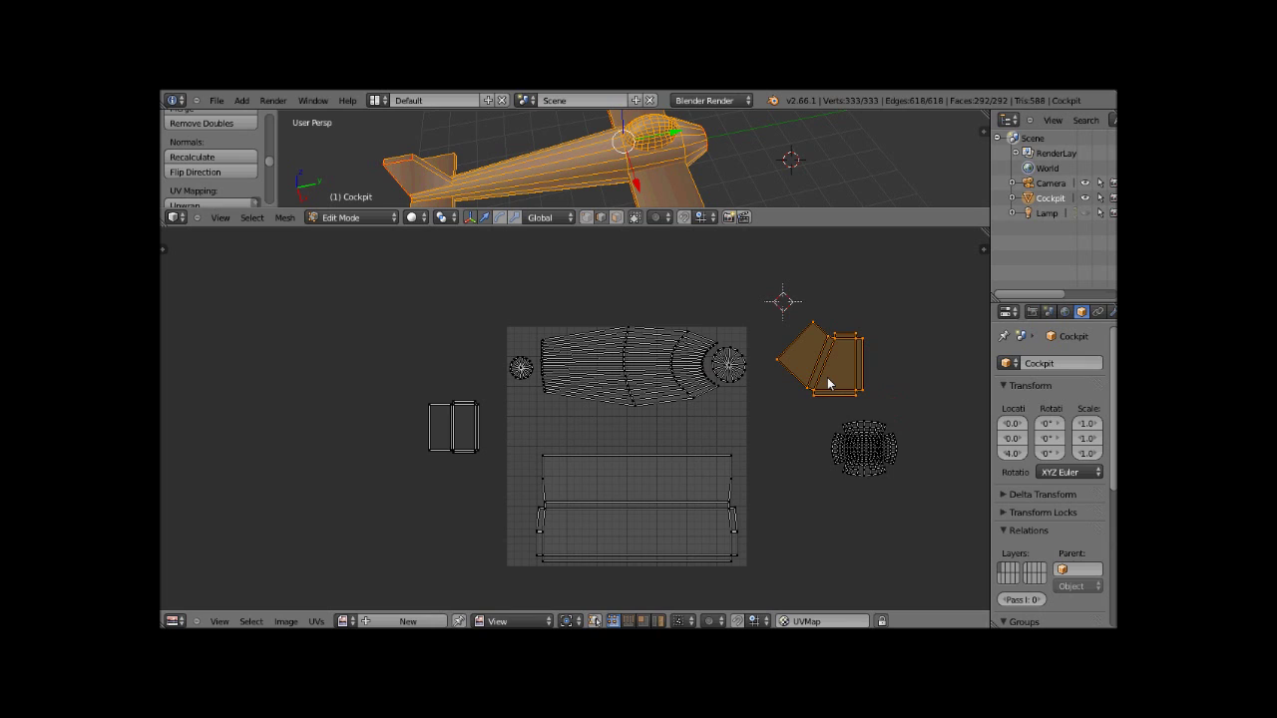
key(g)
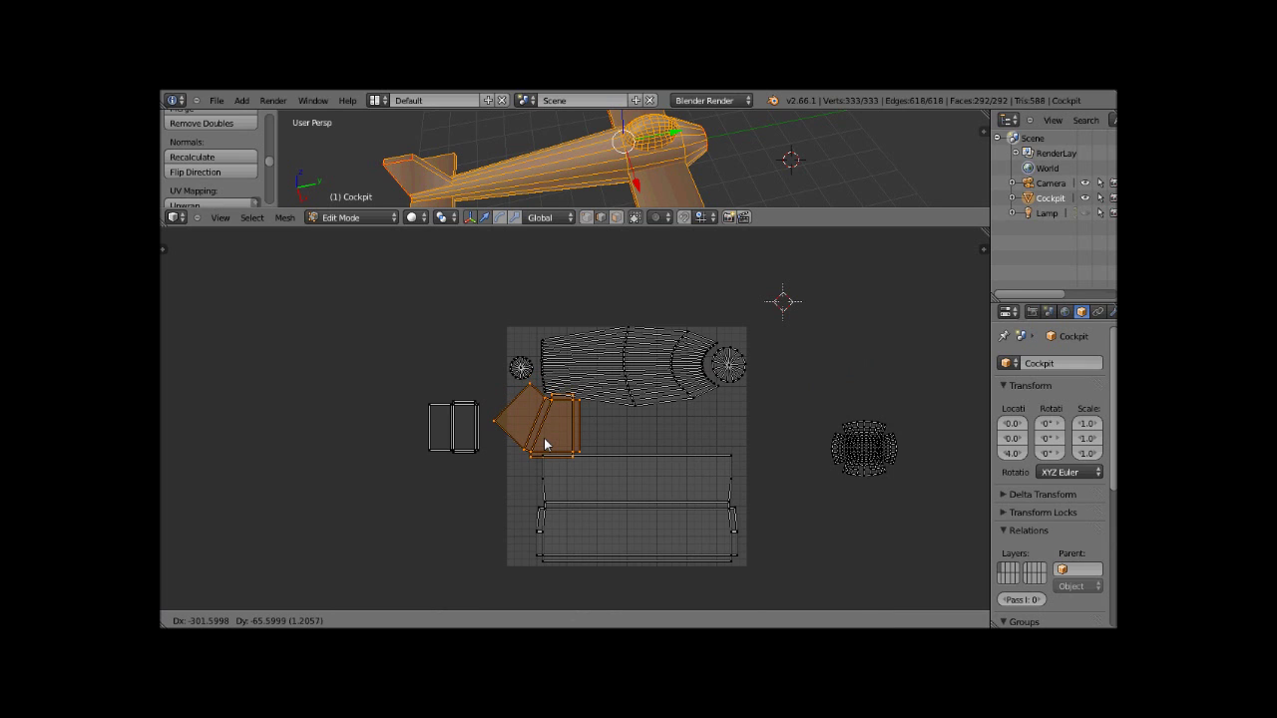
click(545, 443)
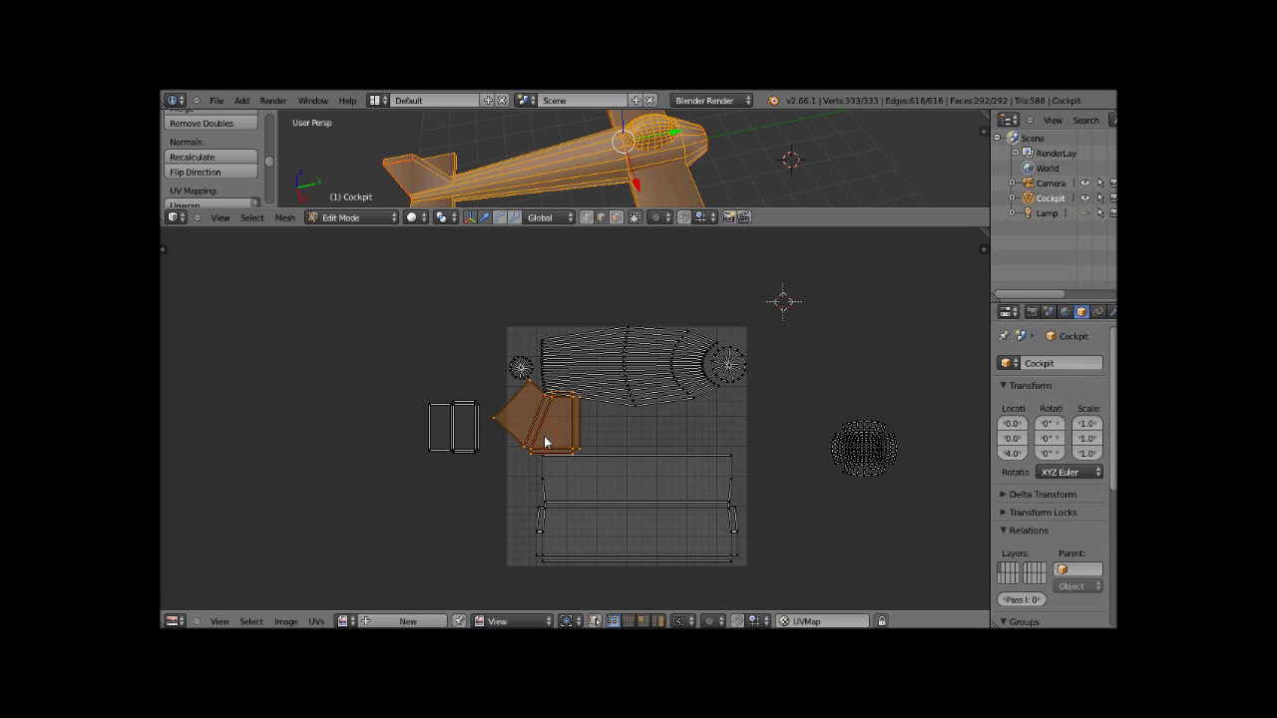
- Scale the angled island to roughly half size and nudge it into place above the wing island
key(s)
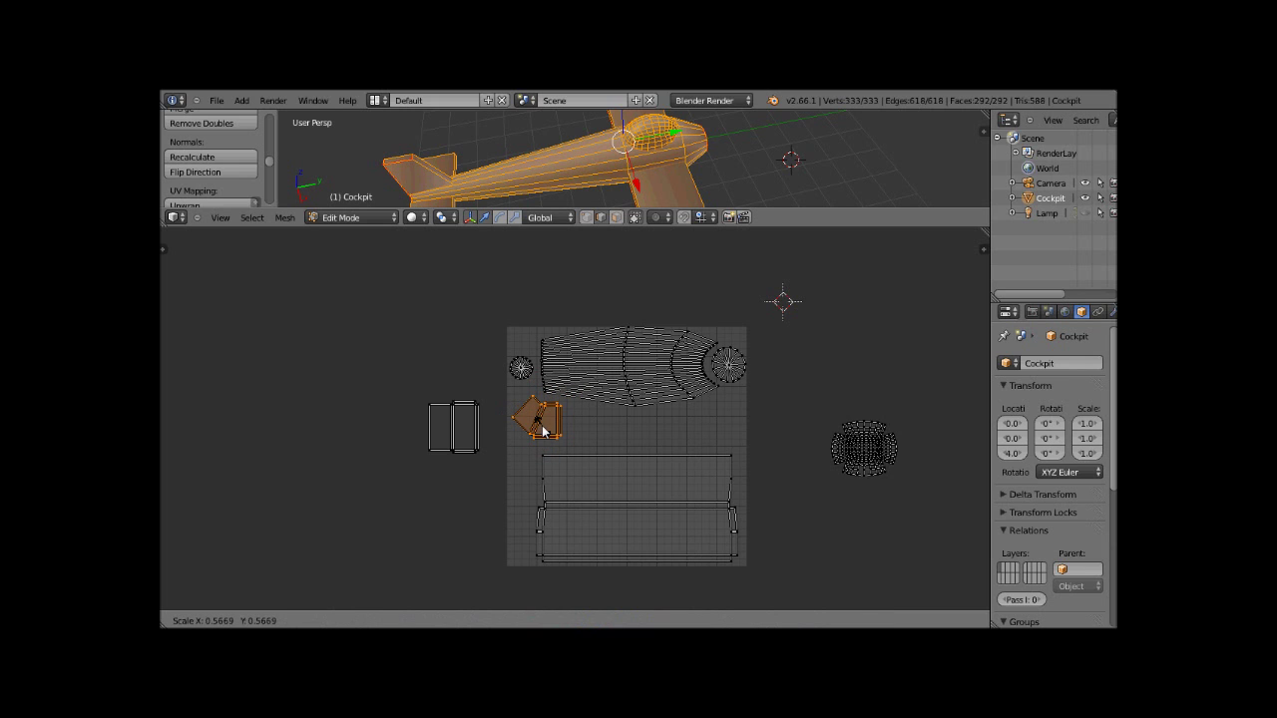
click(547, 436)
scroll(545, 435, up, 4)
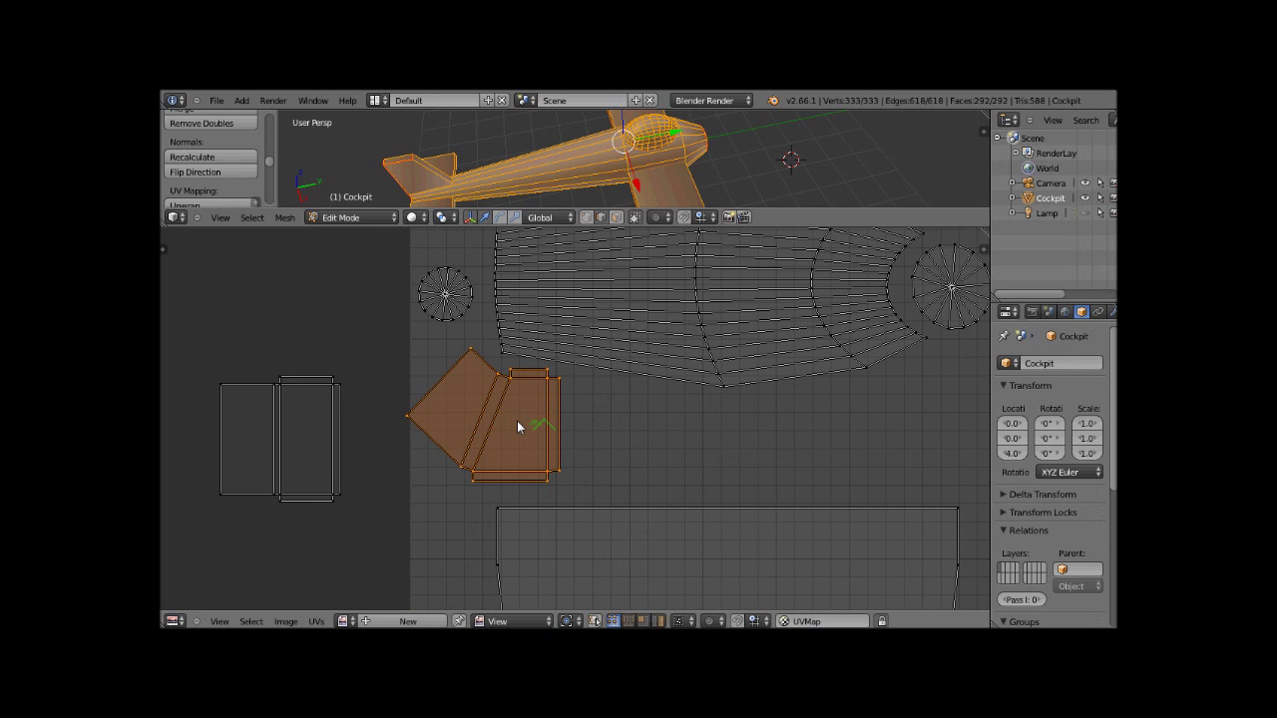
key(g)
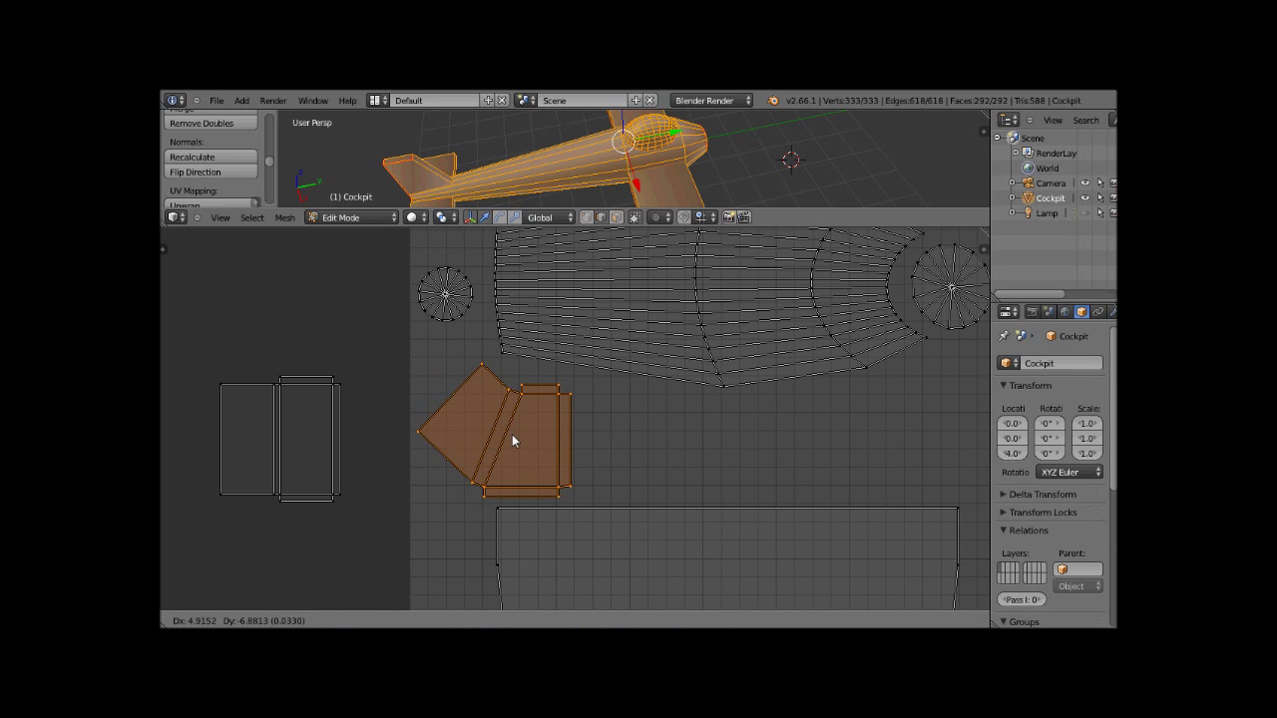
click(512, 434)
scroll(558, 403, down, 4)
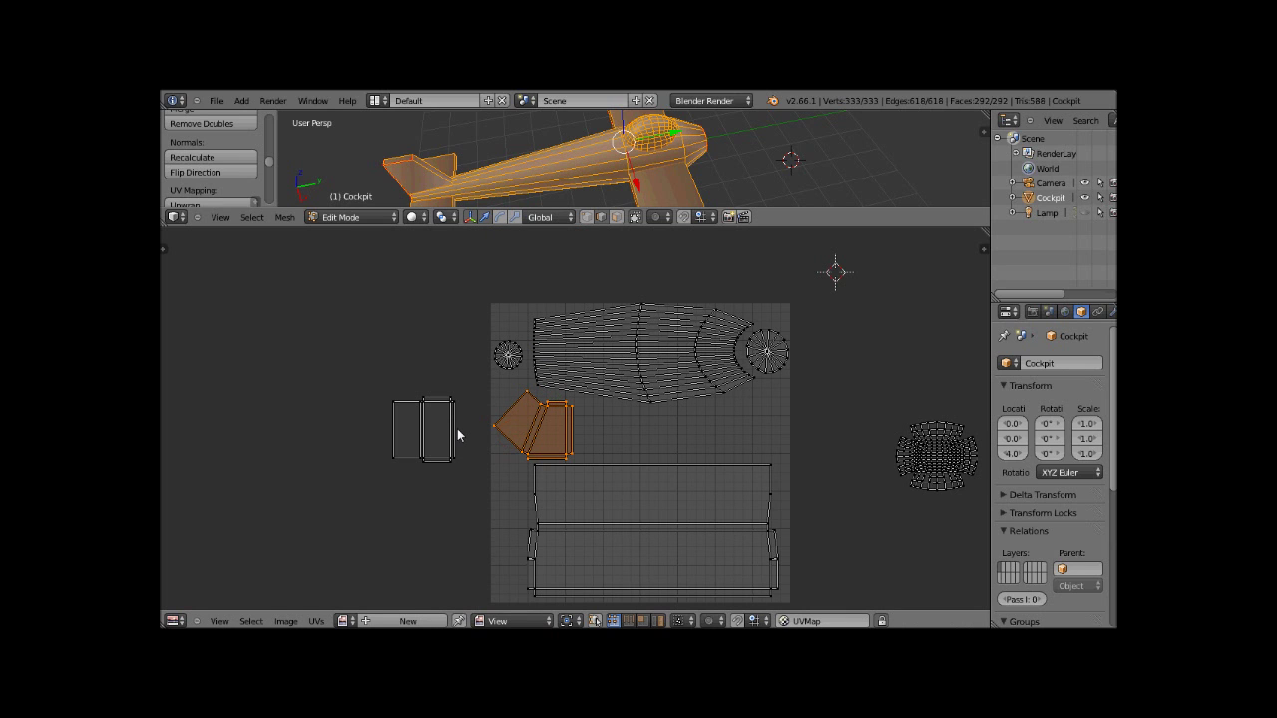
click(274, 359)
- Box-select the two-panel rectangular island, move it into the grid's right side and rotate it
key(b)
drag(350, 371, 454, 466)
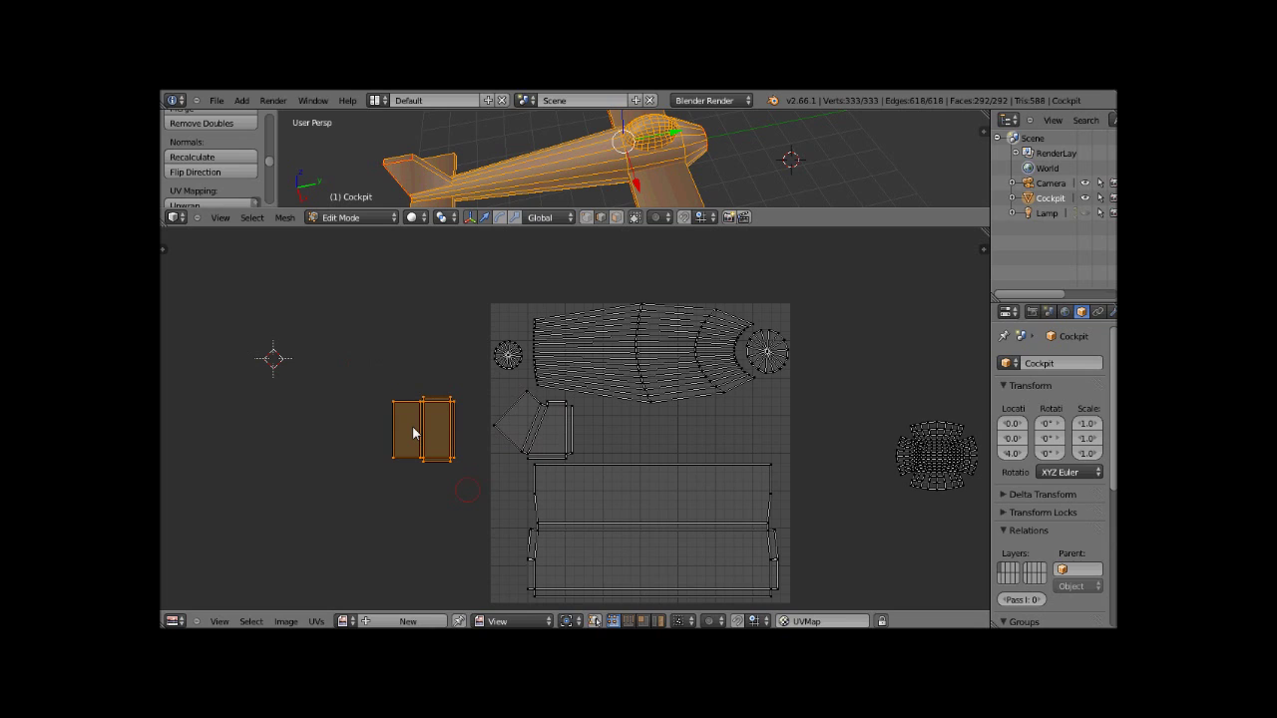
key(g)
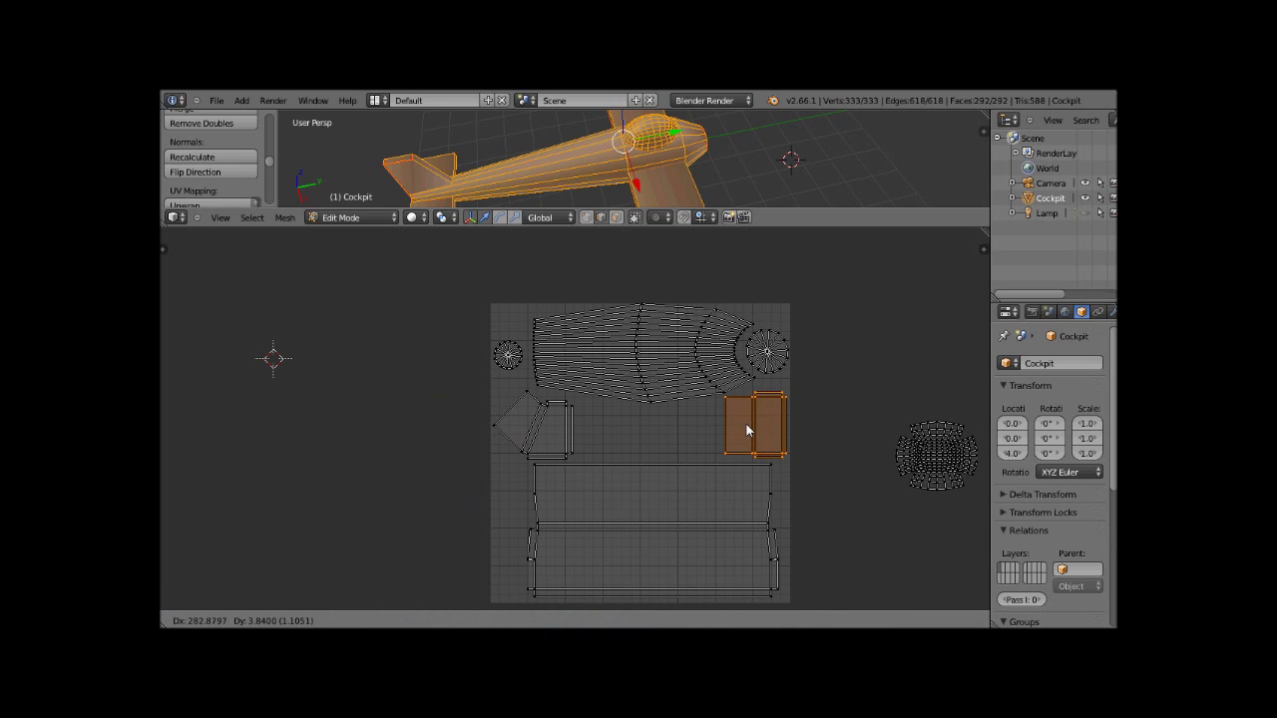
click(746, 429)
key(r)
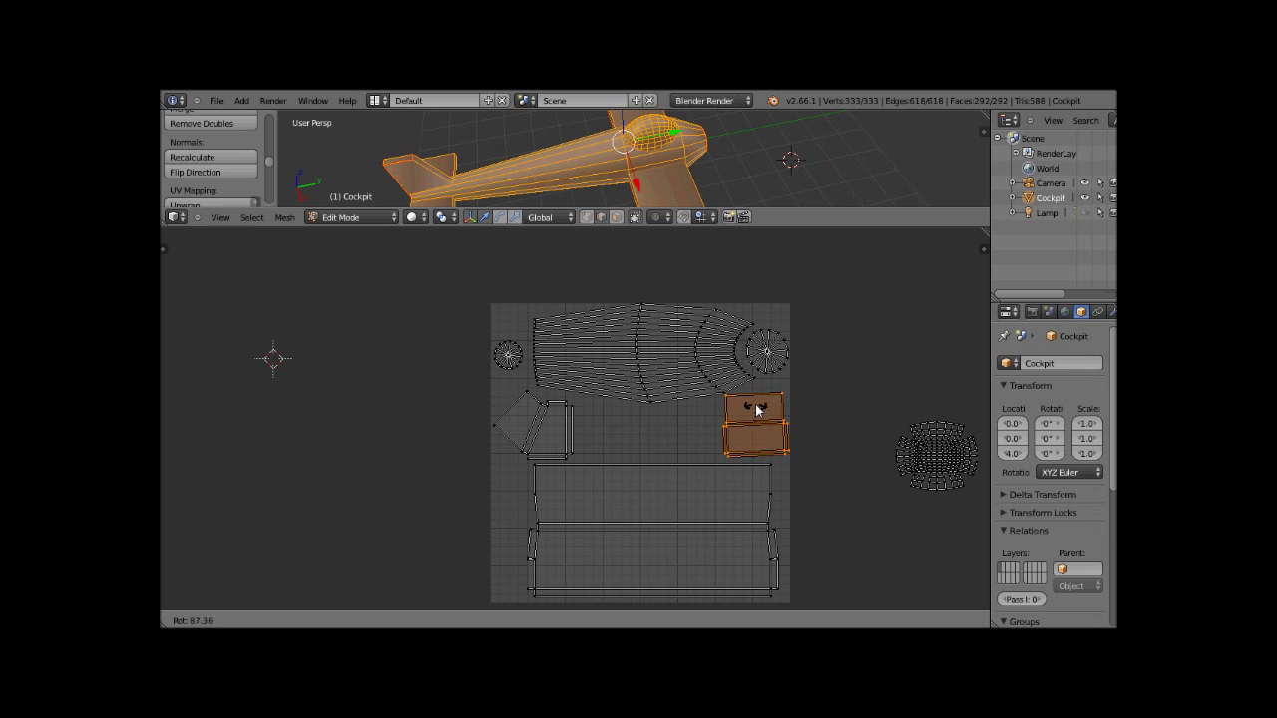
click(757, 408)
- Resize and reposition the rectangular islands below the fuselage, then begin a slight tilt
scroll(749, 408, up, 4)
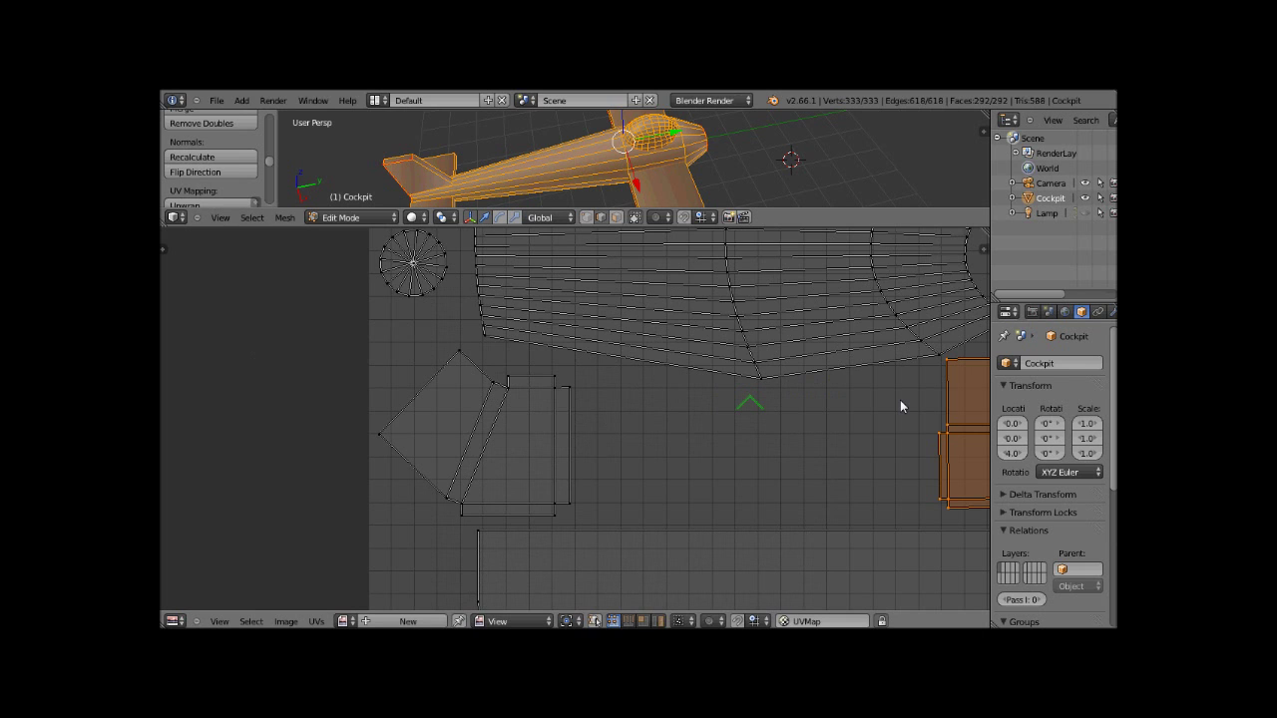
middle_drag(900, 406, 625, 395)
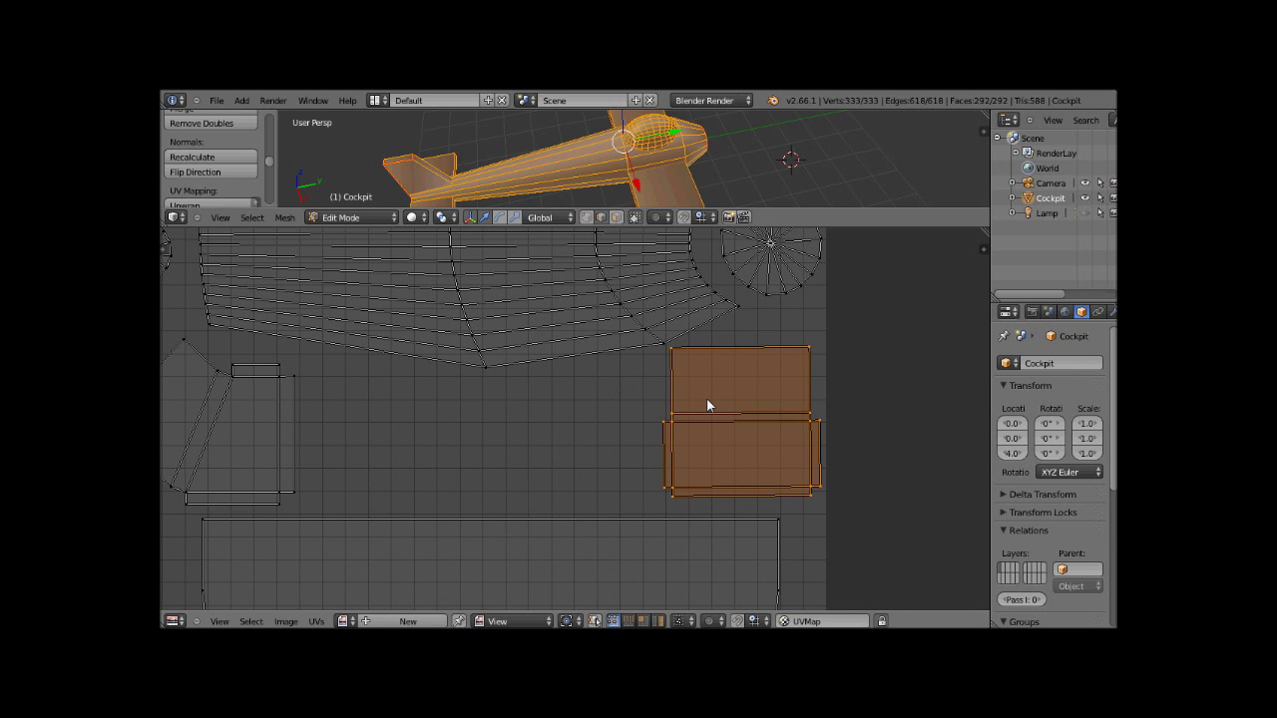
key(s)
click(704, 410)
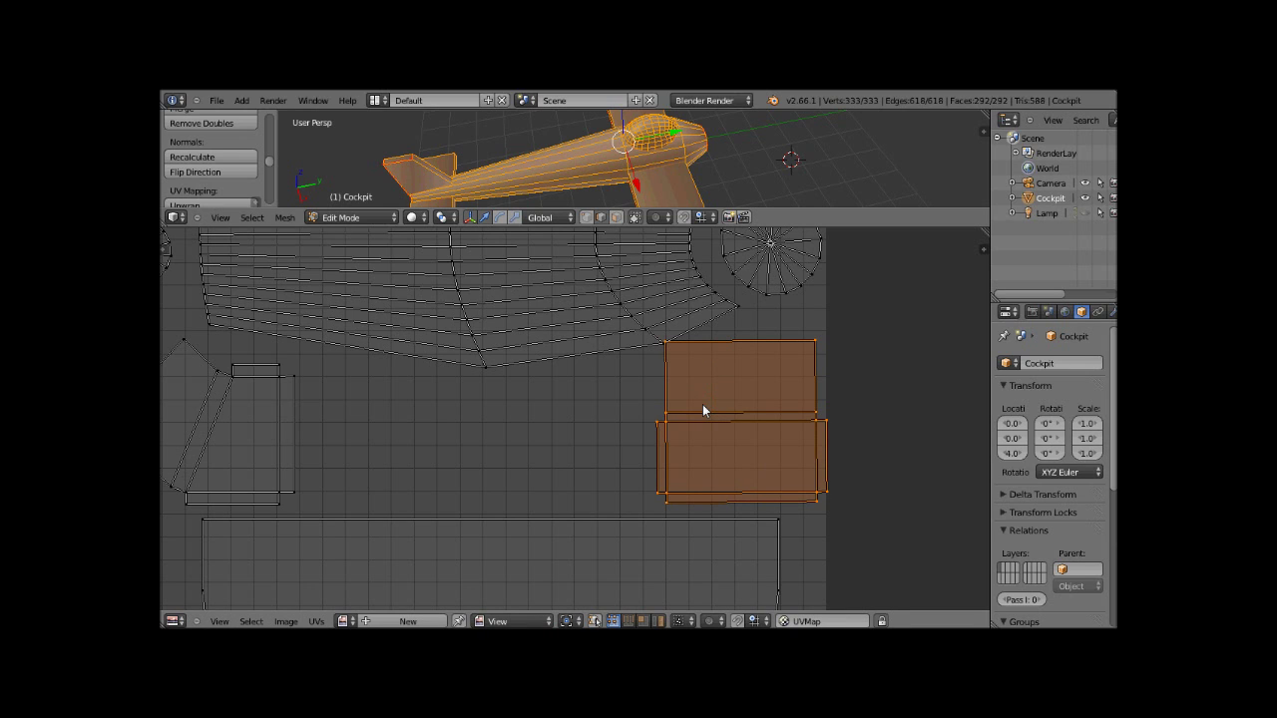
key(g)
click(692, 419)
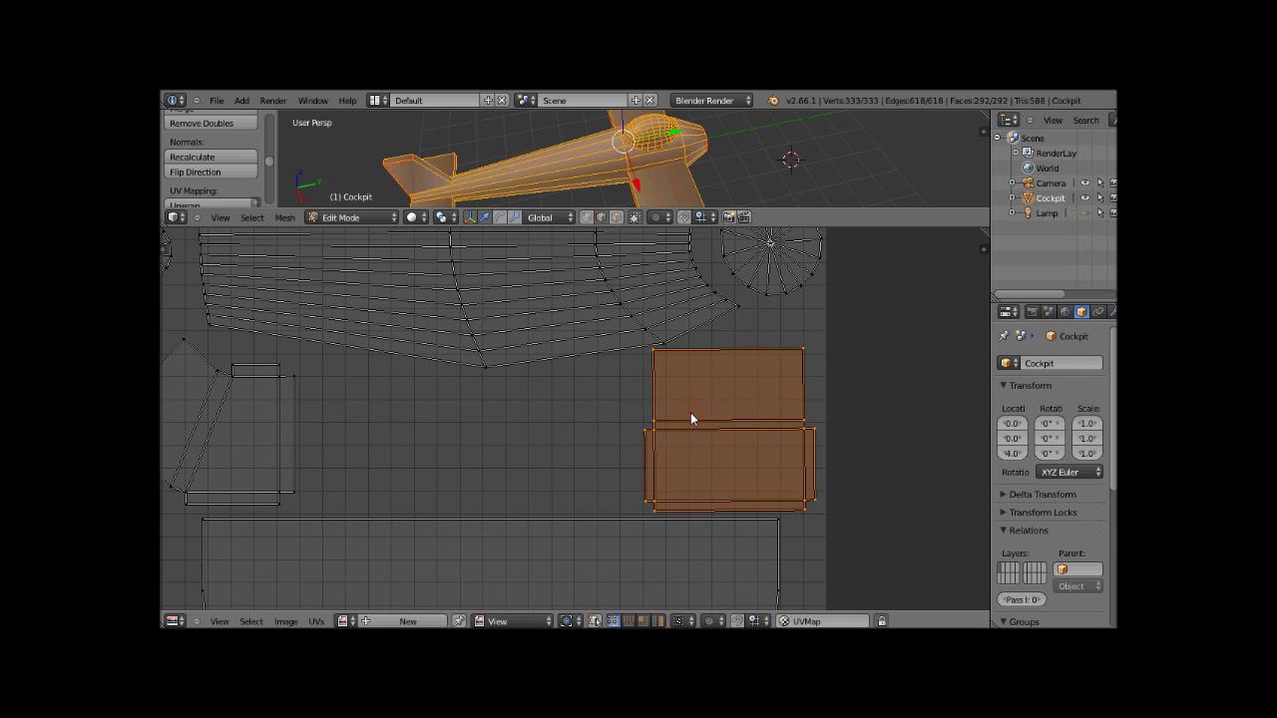
key(r)
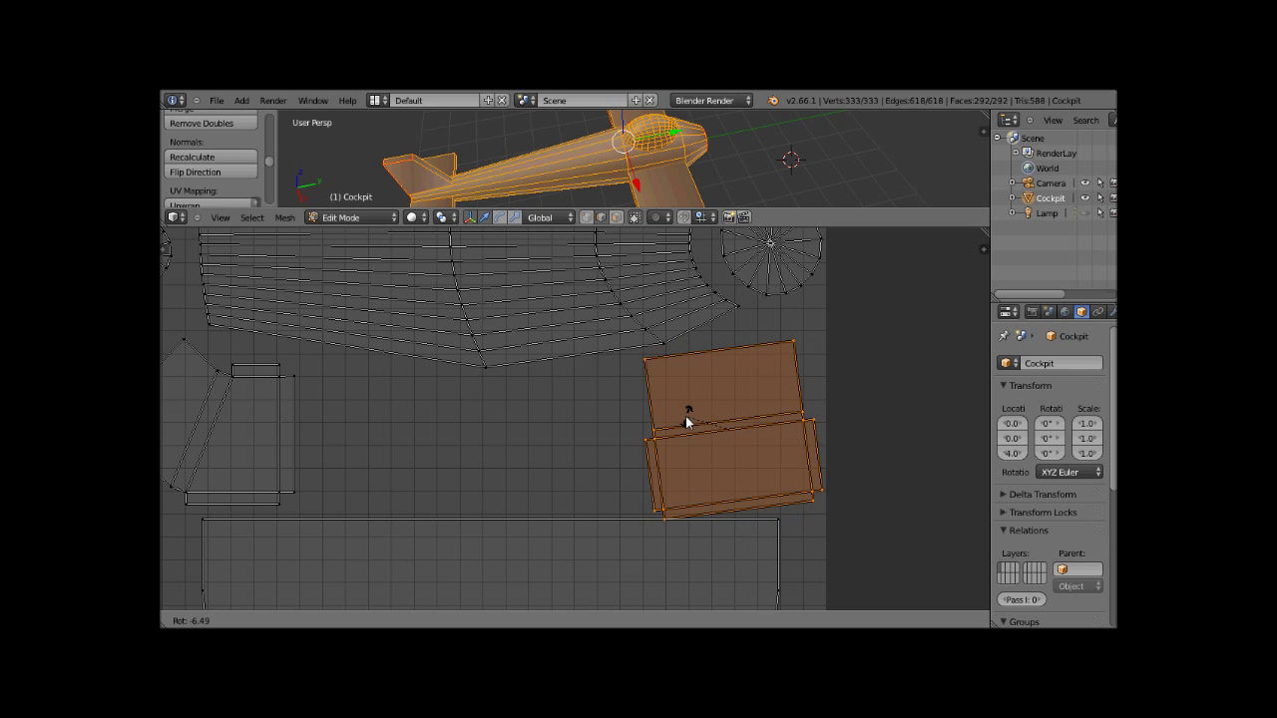
- Confirm the rectangular islands' slight tilt and move the round island with them
click(595, 377)
scroll(733, 428, down, 3)
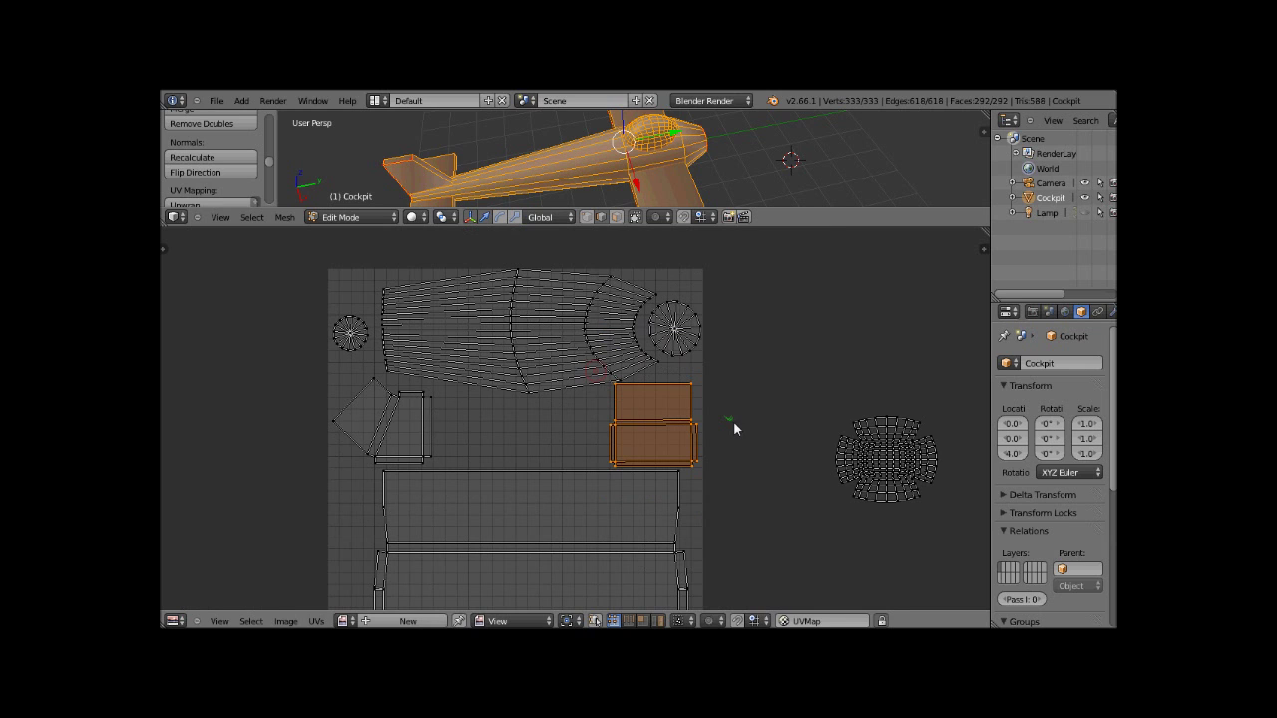
click(806, 393)
key(b)
drag(788, 395, 910, 478)
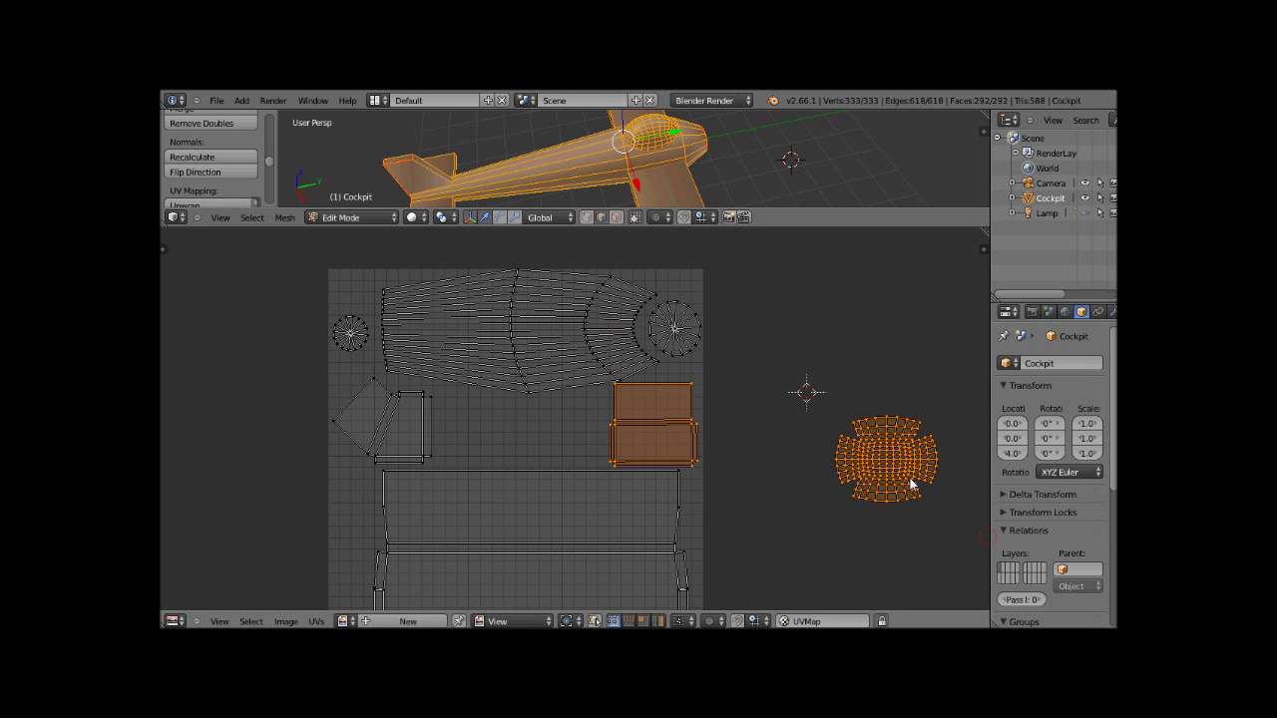
key(g)
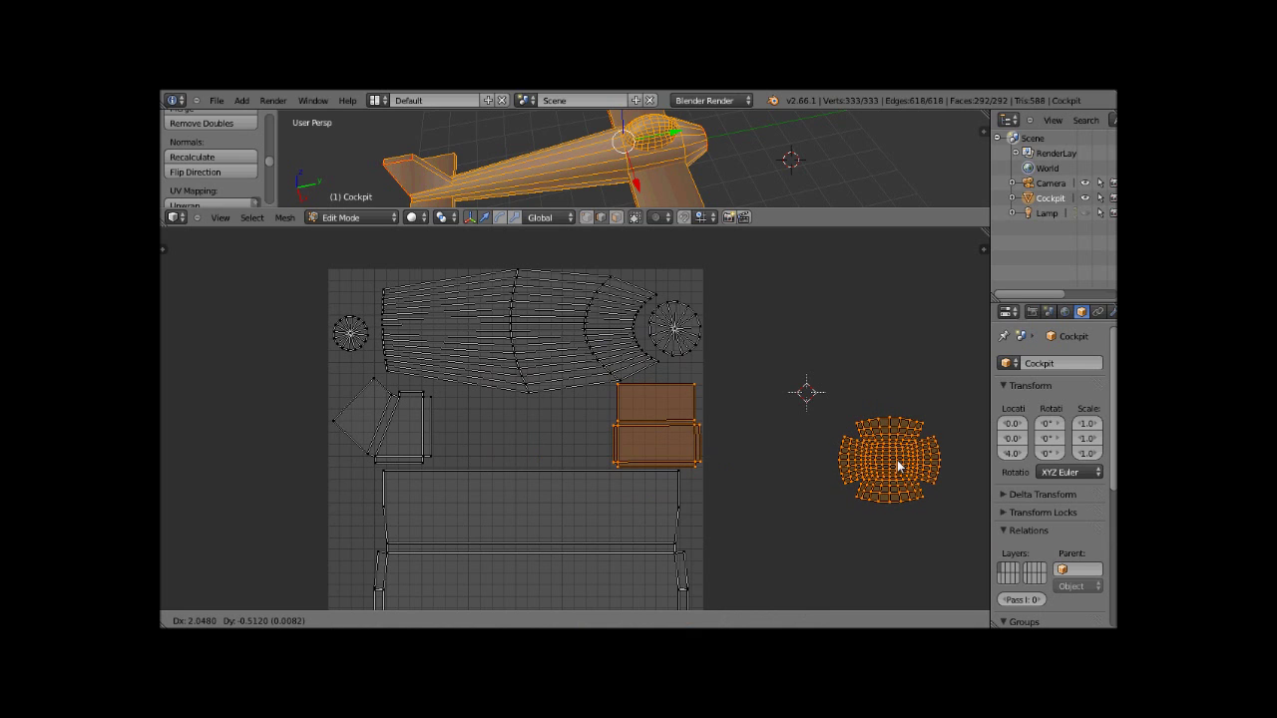
click(890, 457)
- Move only the round island into mid-grid, shrink it slightly and nudge it left between islands
key(a)
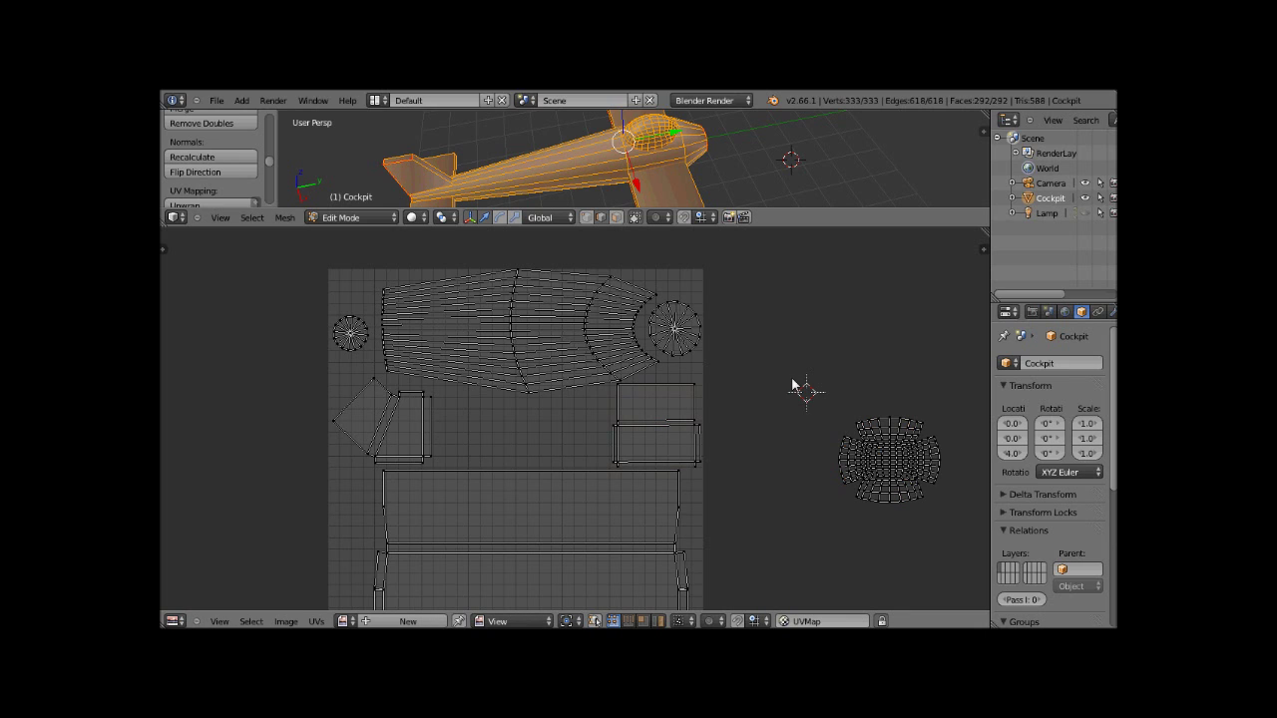
key(b)
drag(757, 367, 973, 526)
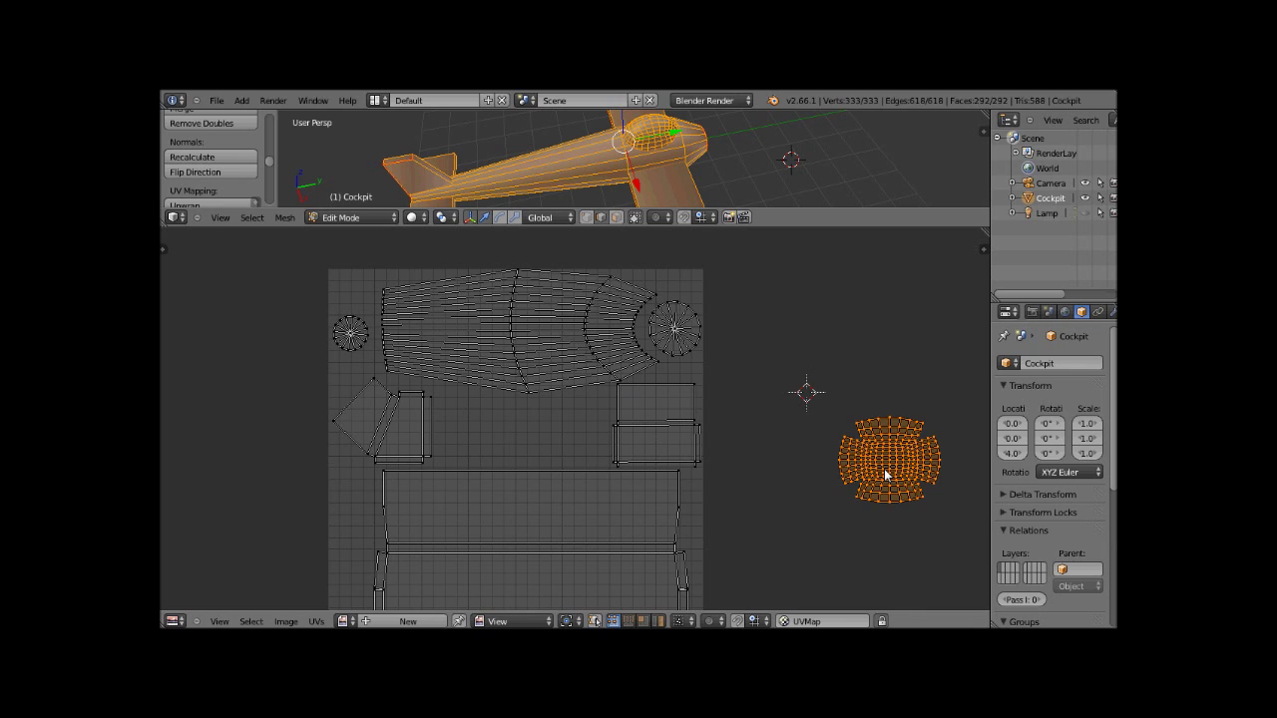
key(g)
click(508, 429)
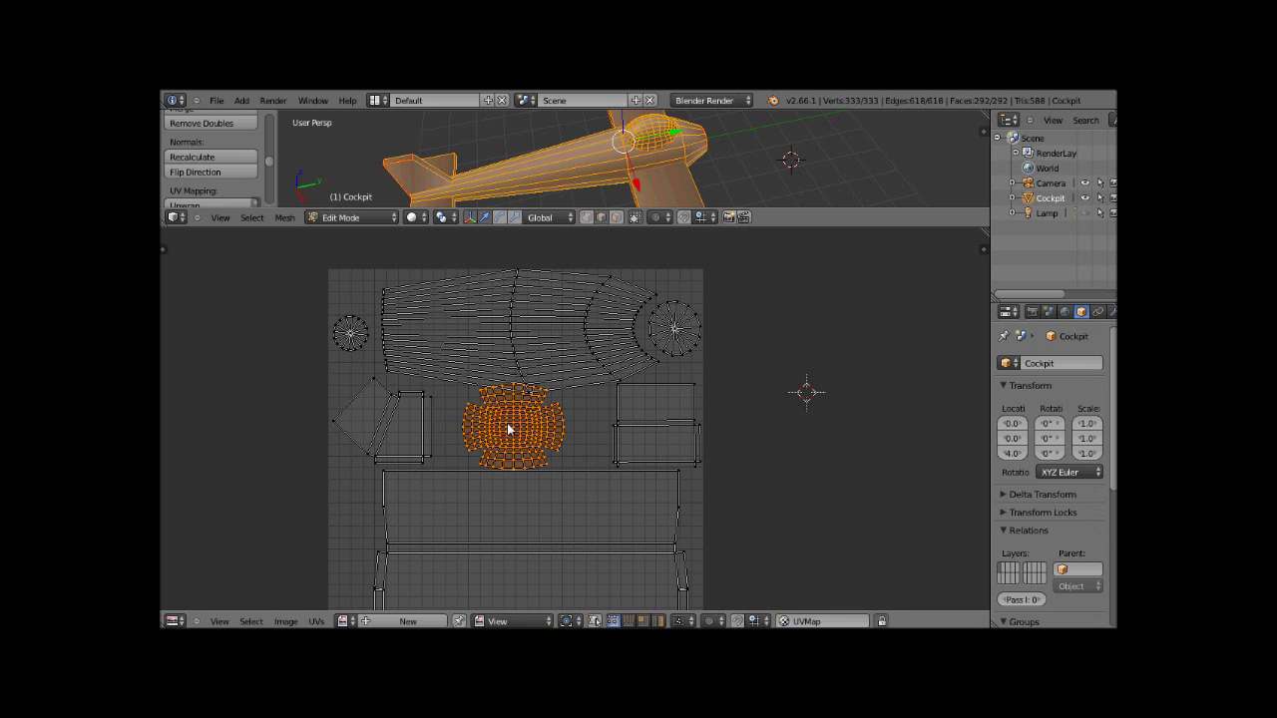
key(s)
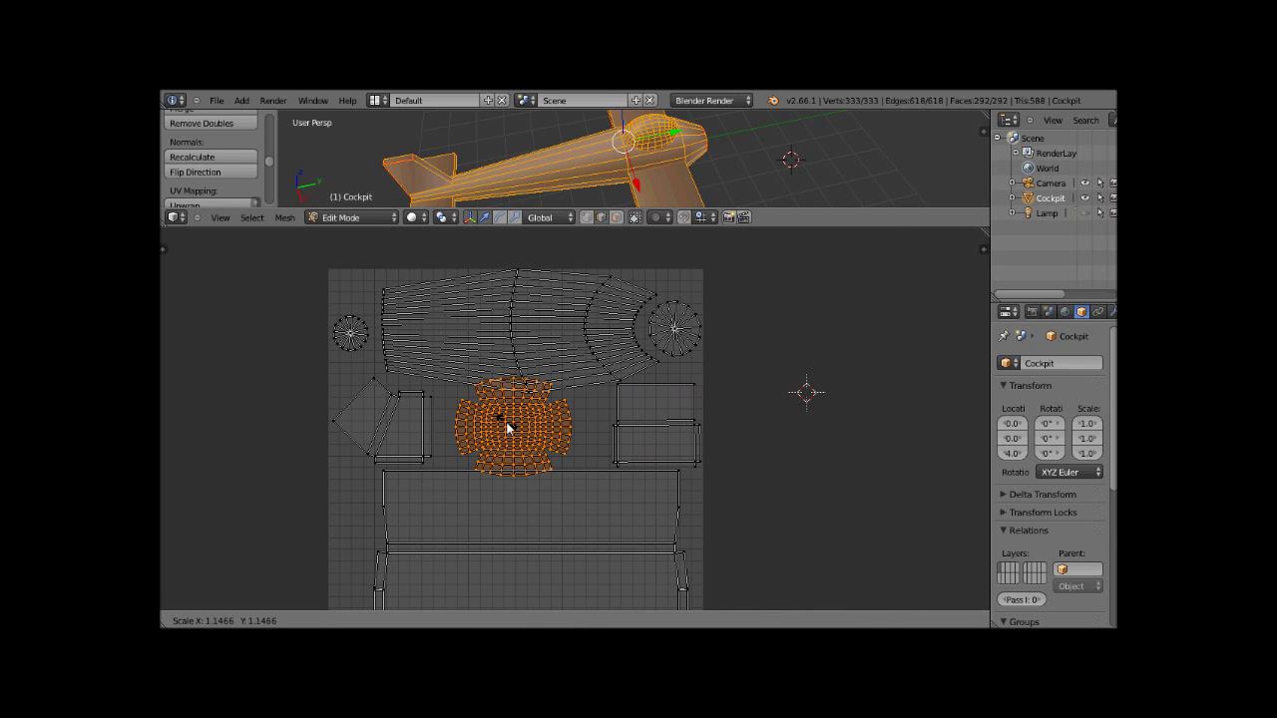
click(516, 430)
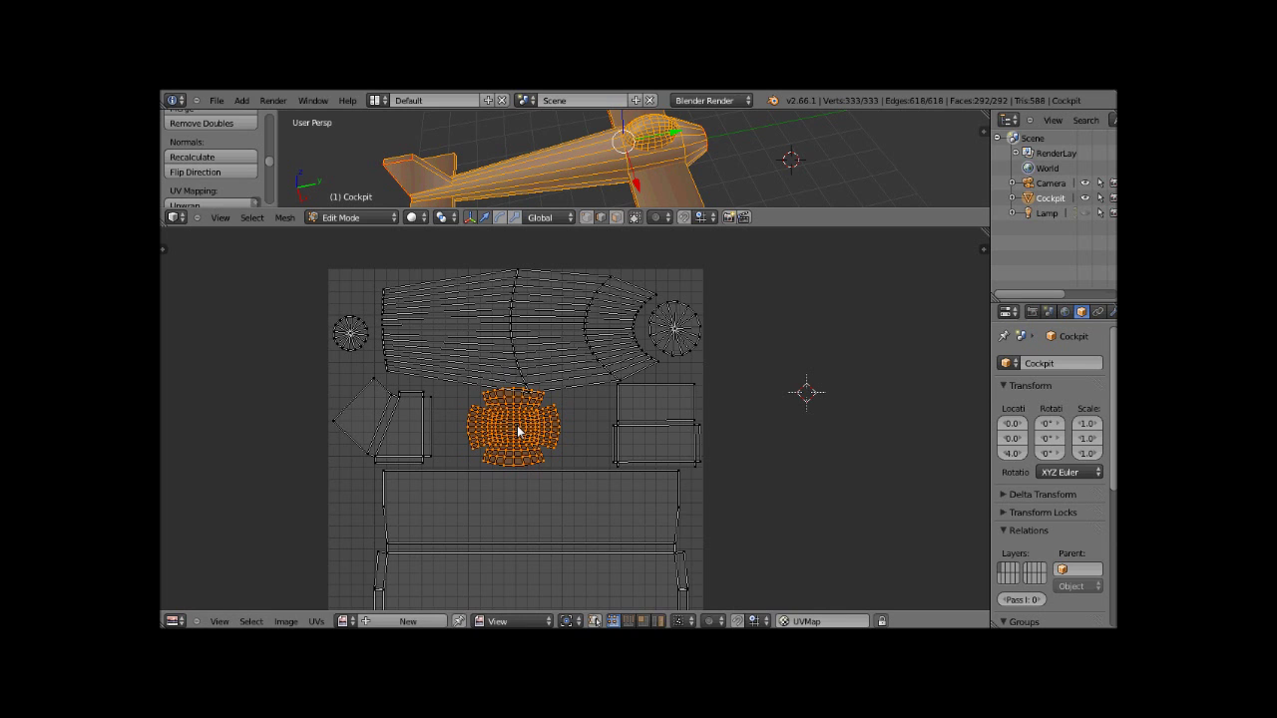
key(g)
click(499, 434)
scroll(506, 436, up, 2)
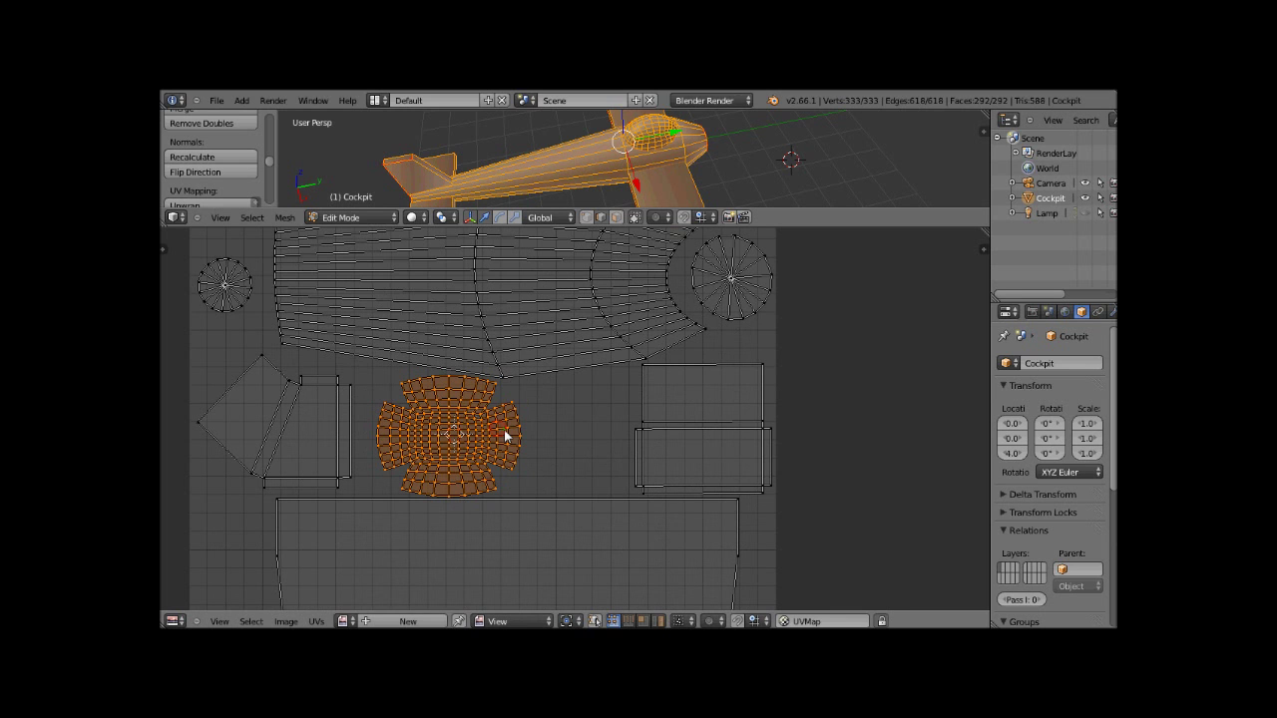
scroll(432, 423, up, 1)
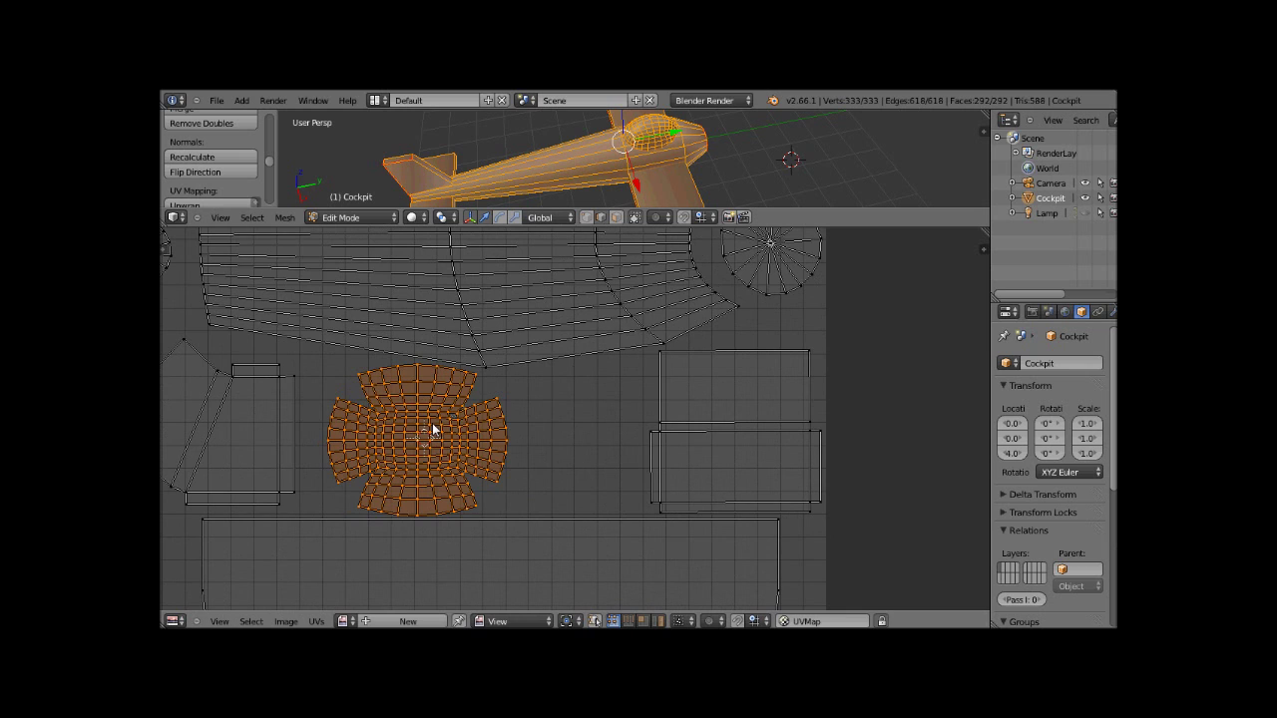
scroll(431, 423, up, 2)
key(Home)
click(747, 379)
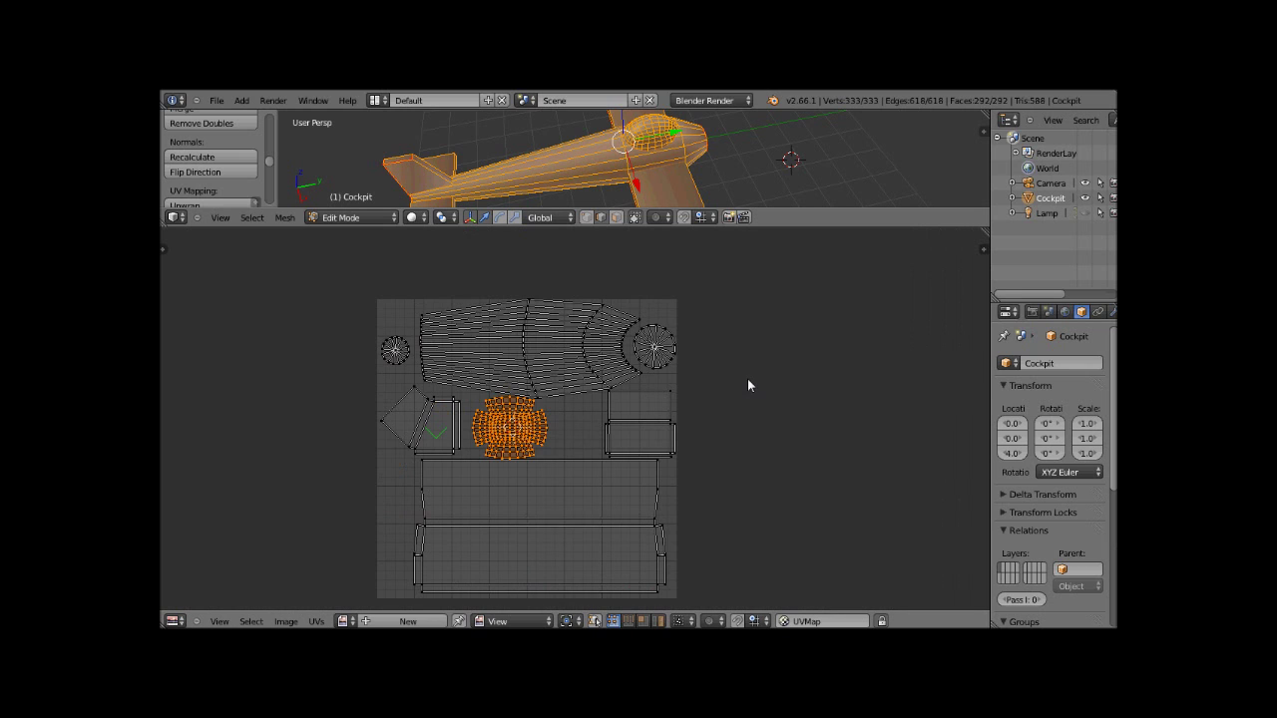
key(a)
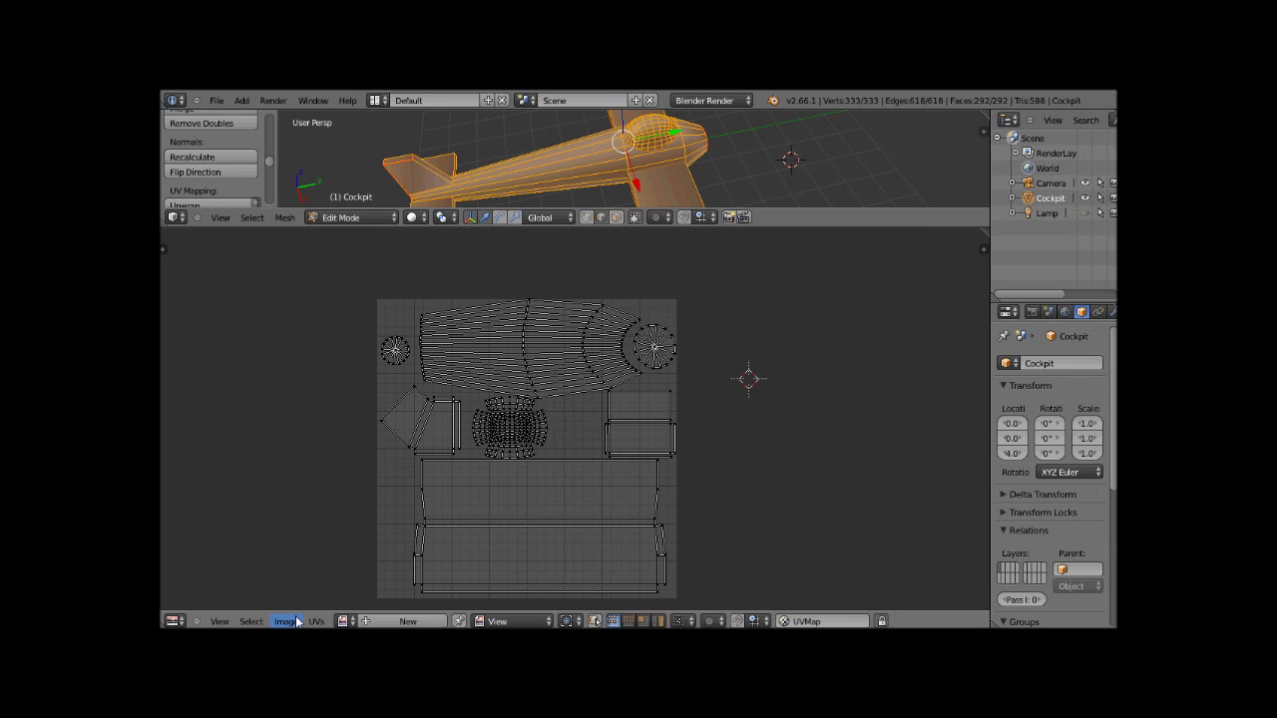
- Add a new blank 1024×1024 image called TutorialPlane1UVMap in the UV editor
click(375, 621)
click(420, 481)
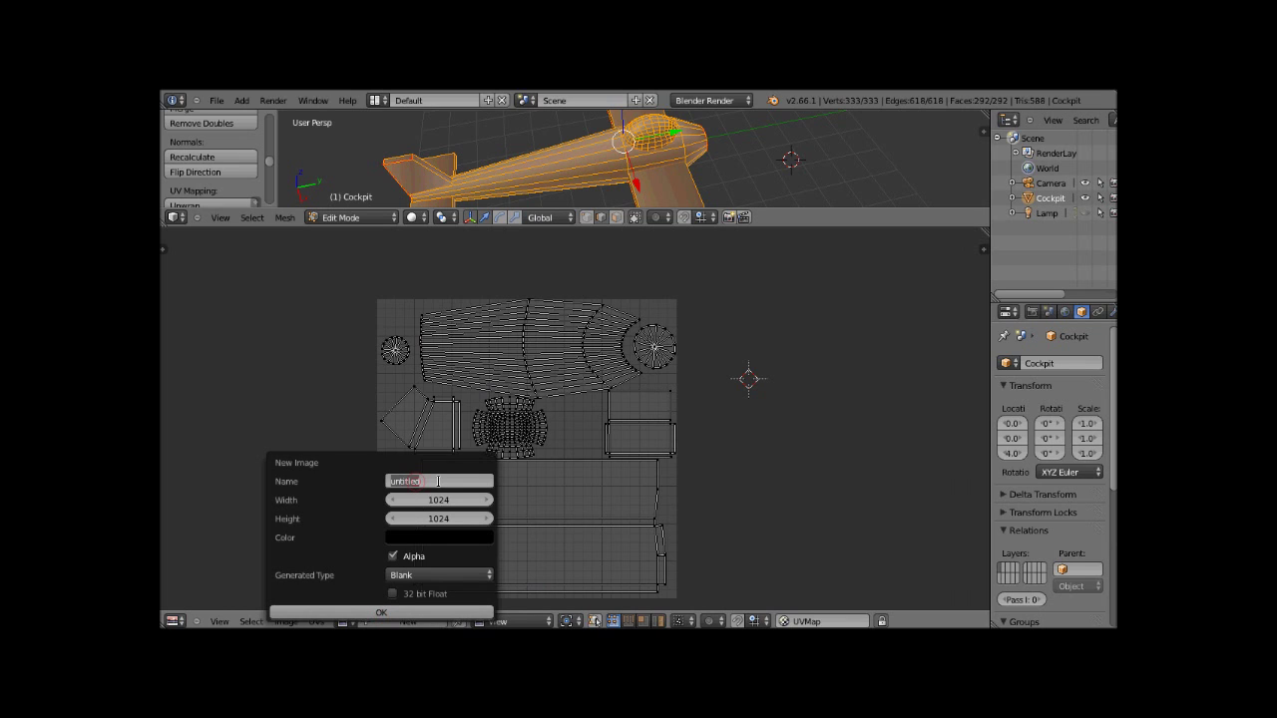
text(T)
text(utoria)
key(BackSpace)
text(ial)
text(Plane)
text(1)
text(1)
text(UVMap)
click(401, 611)
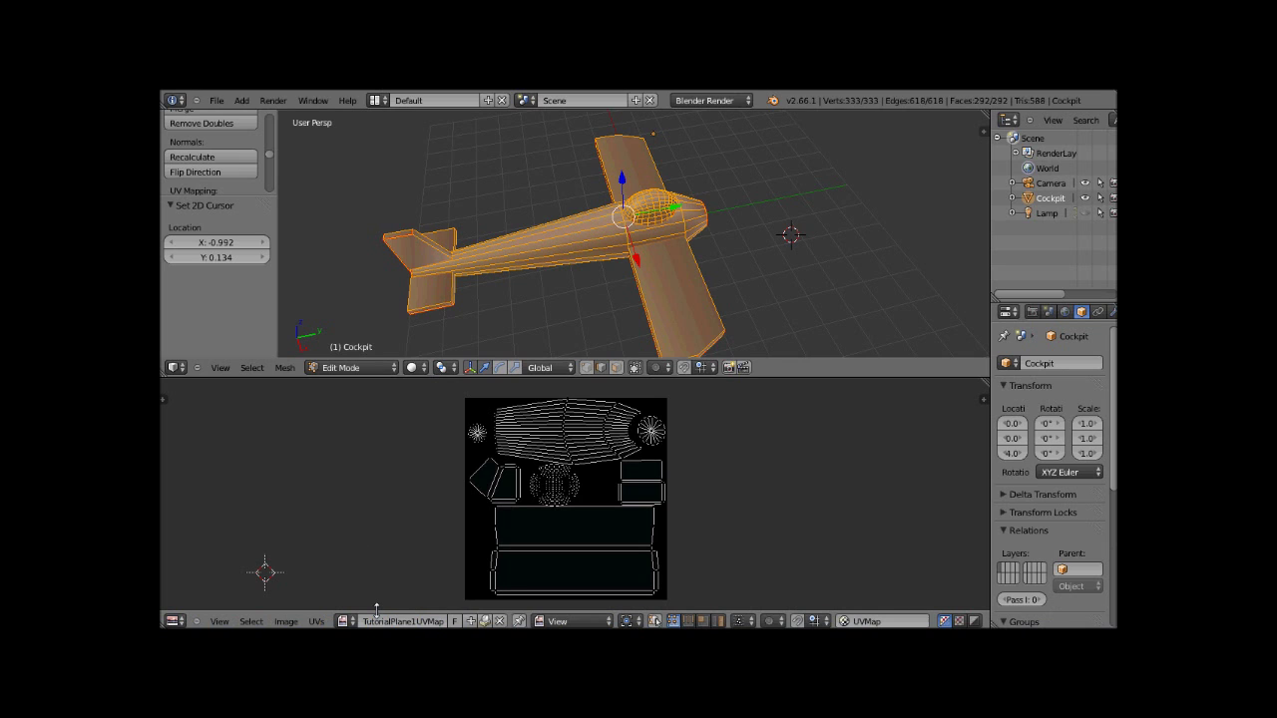
- Export the UV layout via UVs > Export UV Layout as TutorialPlane1Unwrap.png
click(316, 621)
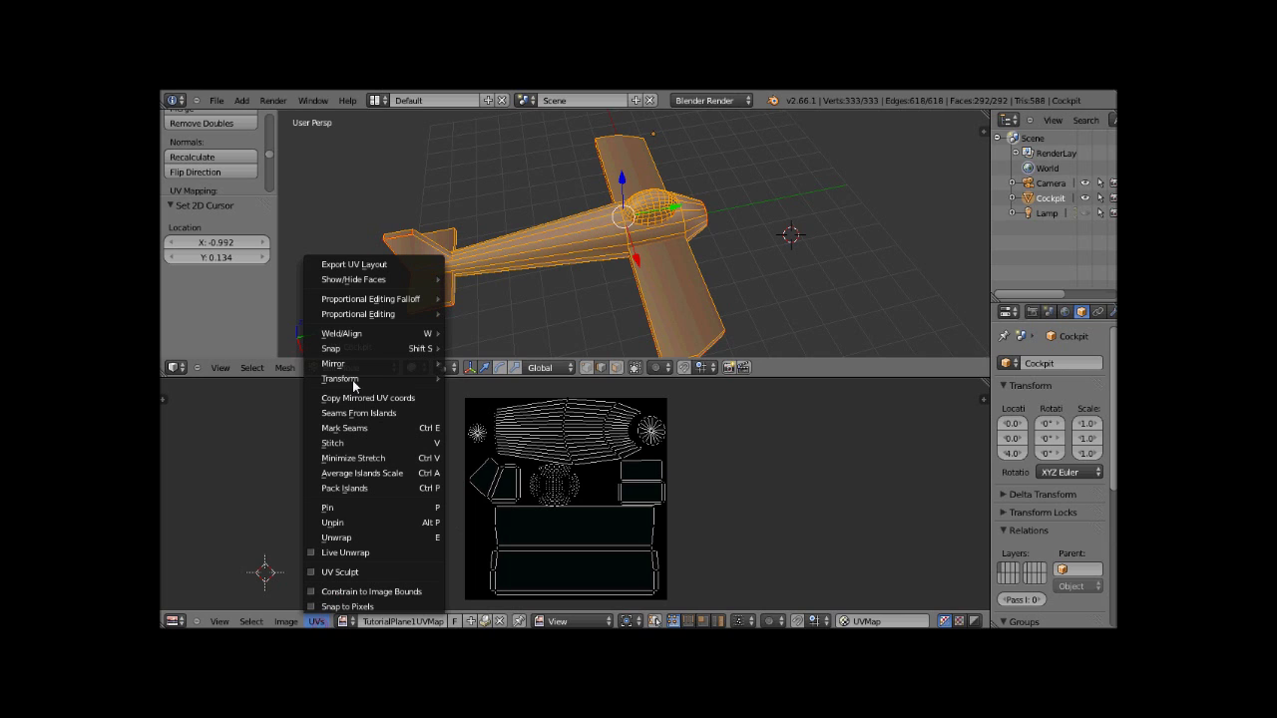
click(368, 266)
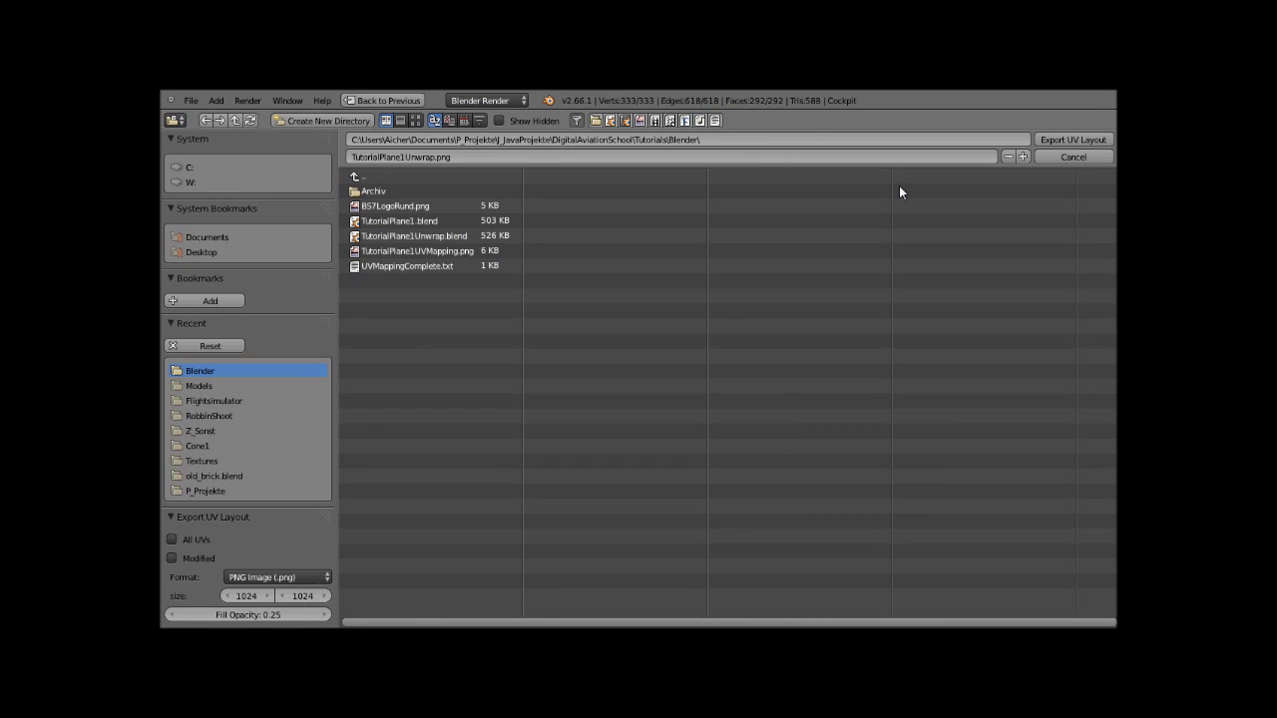
click(1070, 141)
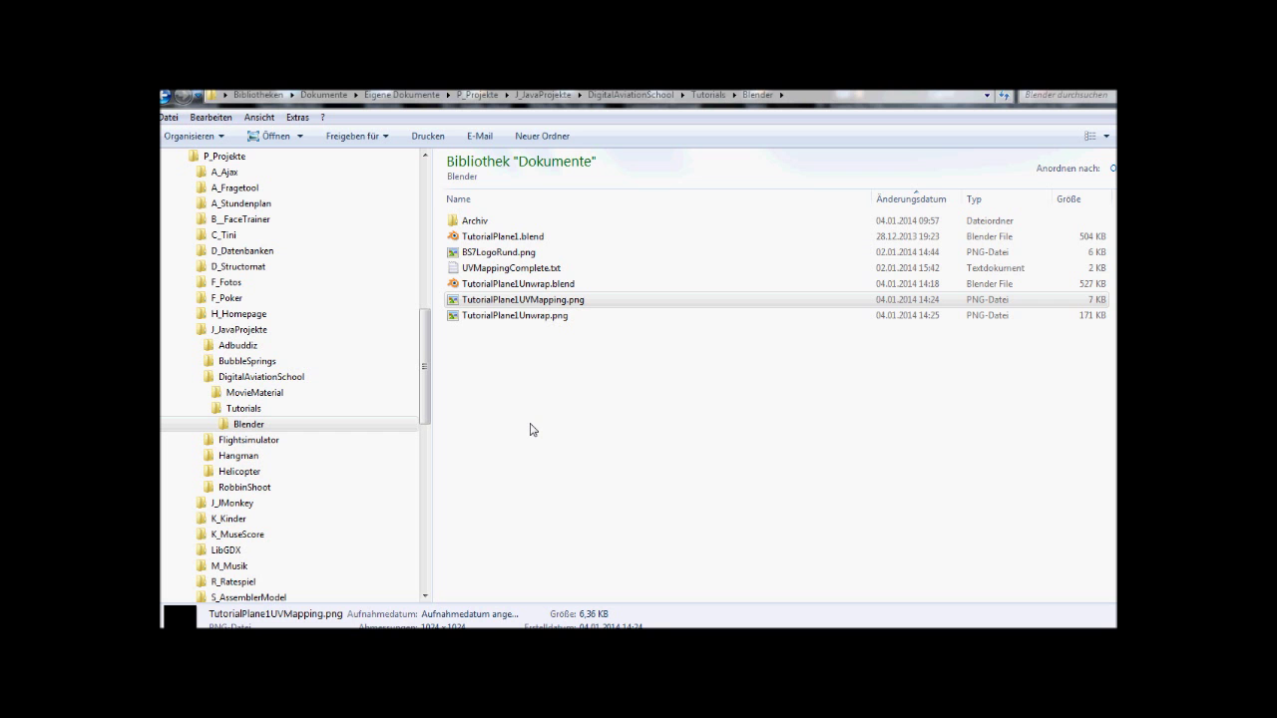
- Switch to Windows Explorer and select the exported TutorialPlane1Unwrap.png file
key(alt+Tab)
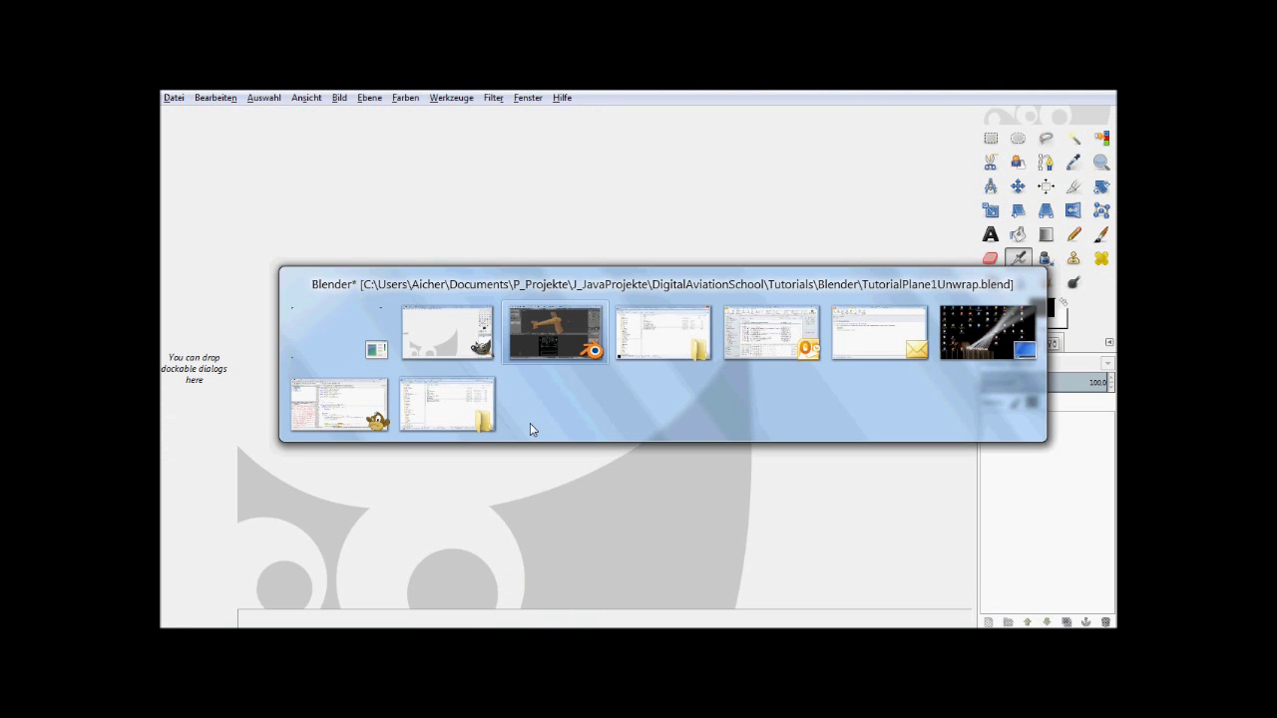
key(alt+Tab)
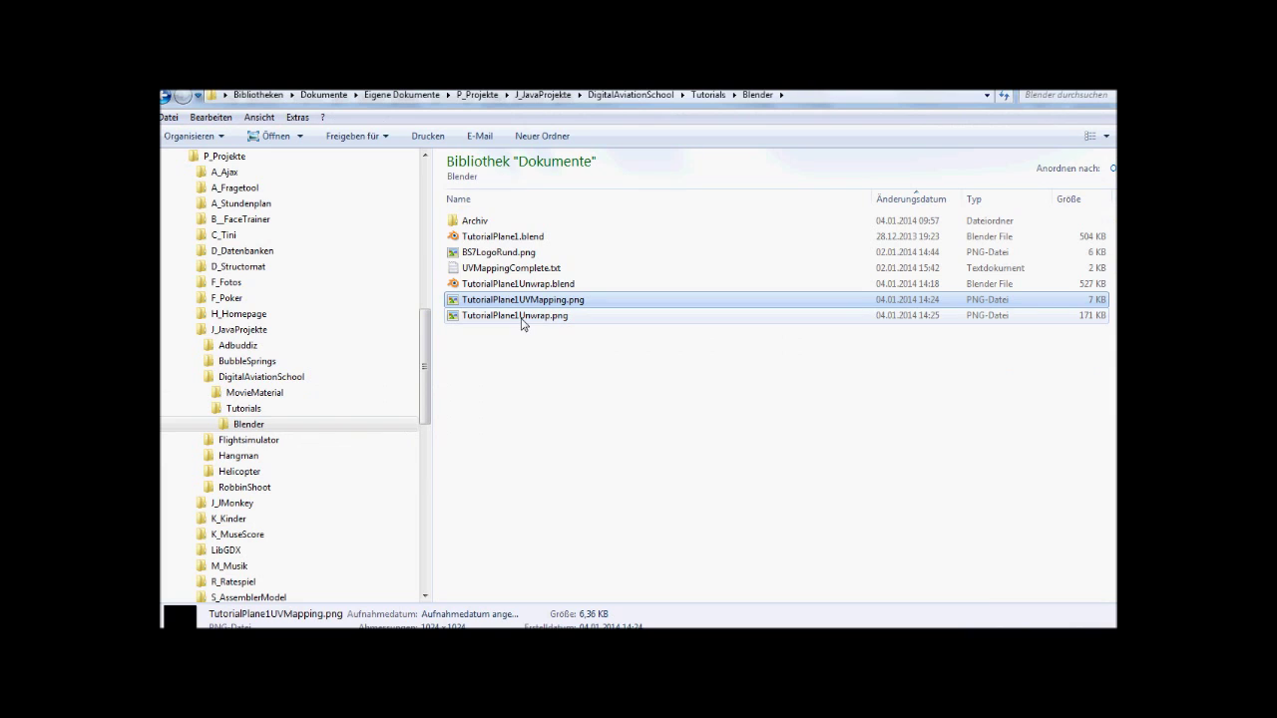
click(521, 317)
- Load TutorialPlane1Unwrap.png into GIMP, inspect the UV island outlines up close, then return to 50% zoom
mouse_move(521, 327)
mouse_down()
mouse_move(492, 561)
mouse_move(514, 623)
mouse_move(534, 457)
mouse_up()
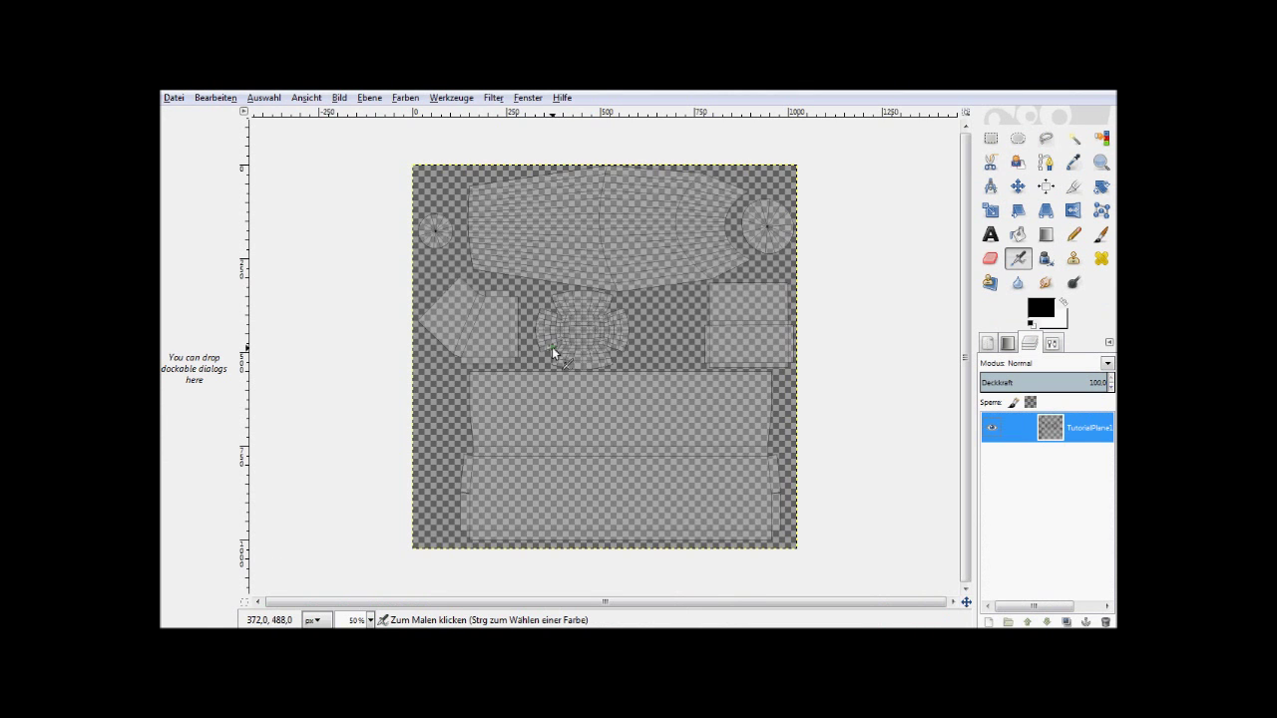
ctrl+scroll(592, 343, up, 4)
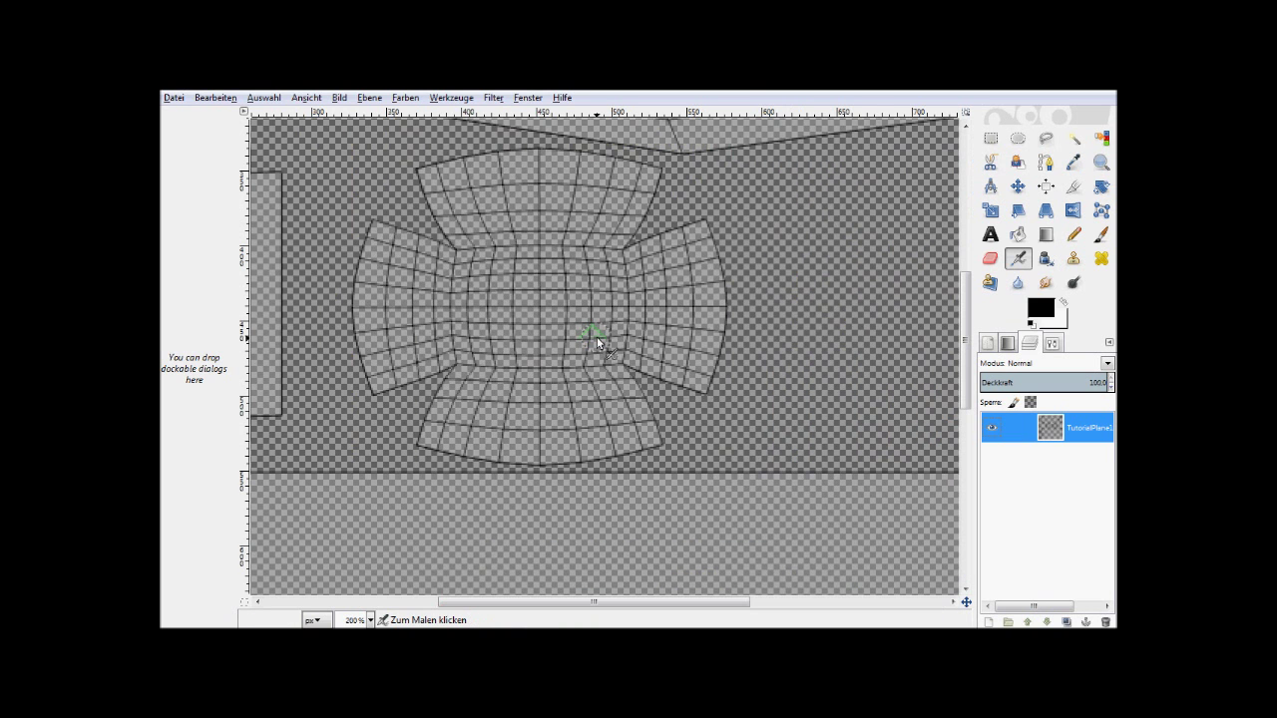
shift+scroll(597, 343, left, 2)
middle_drag(604, 311, 833, 343)
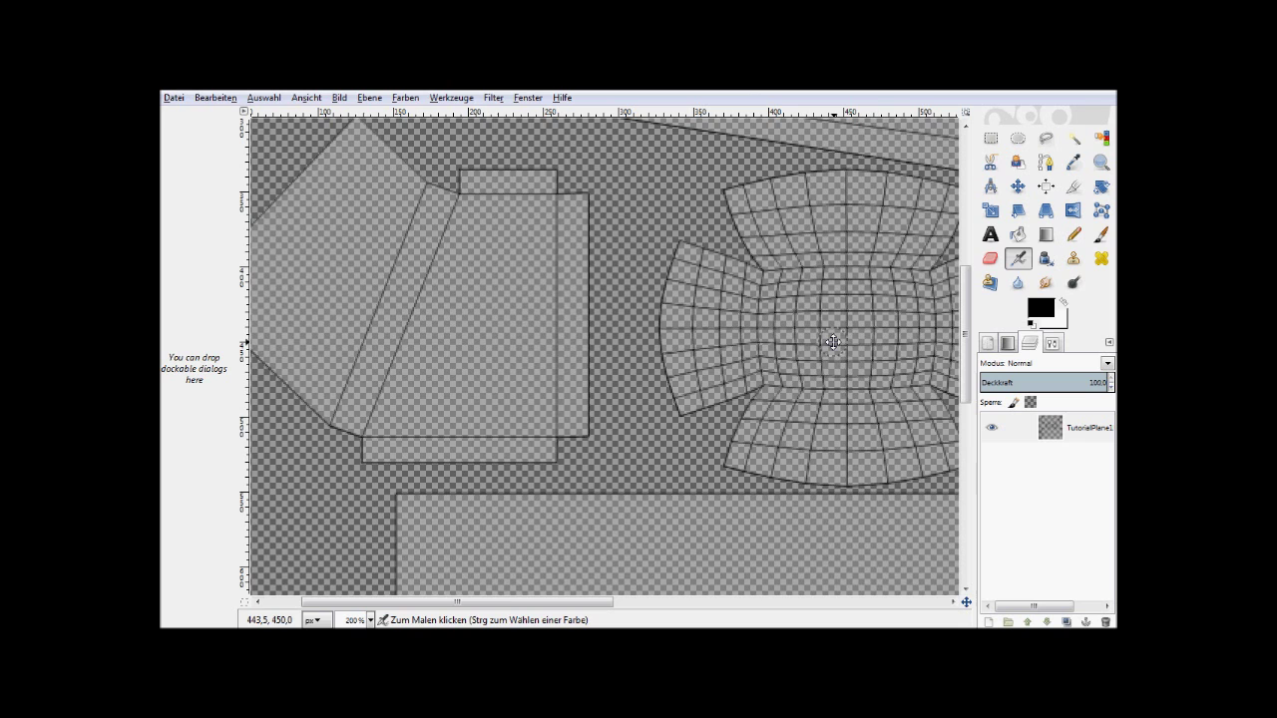
scroll(516, 267, down, 10)
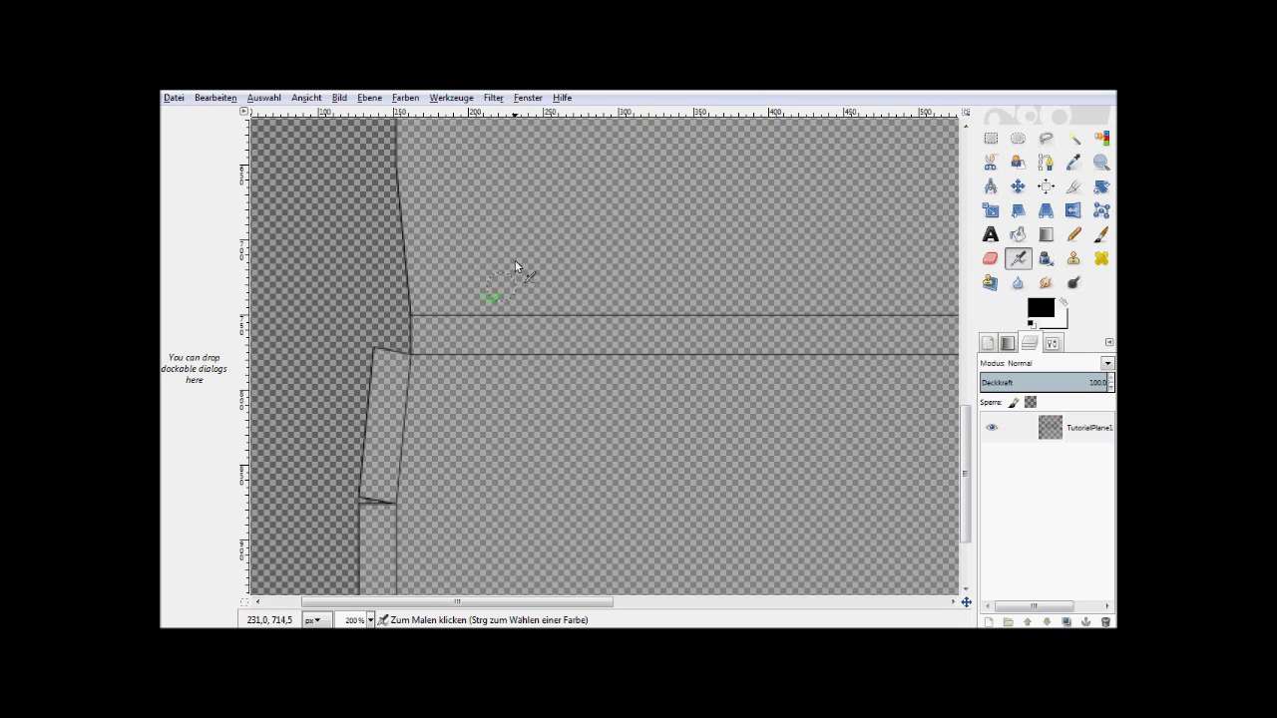
ctrl+scroll(516, 266, down, 3)
ctrl+scroll(536, 235, down, 1)
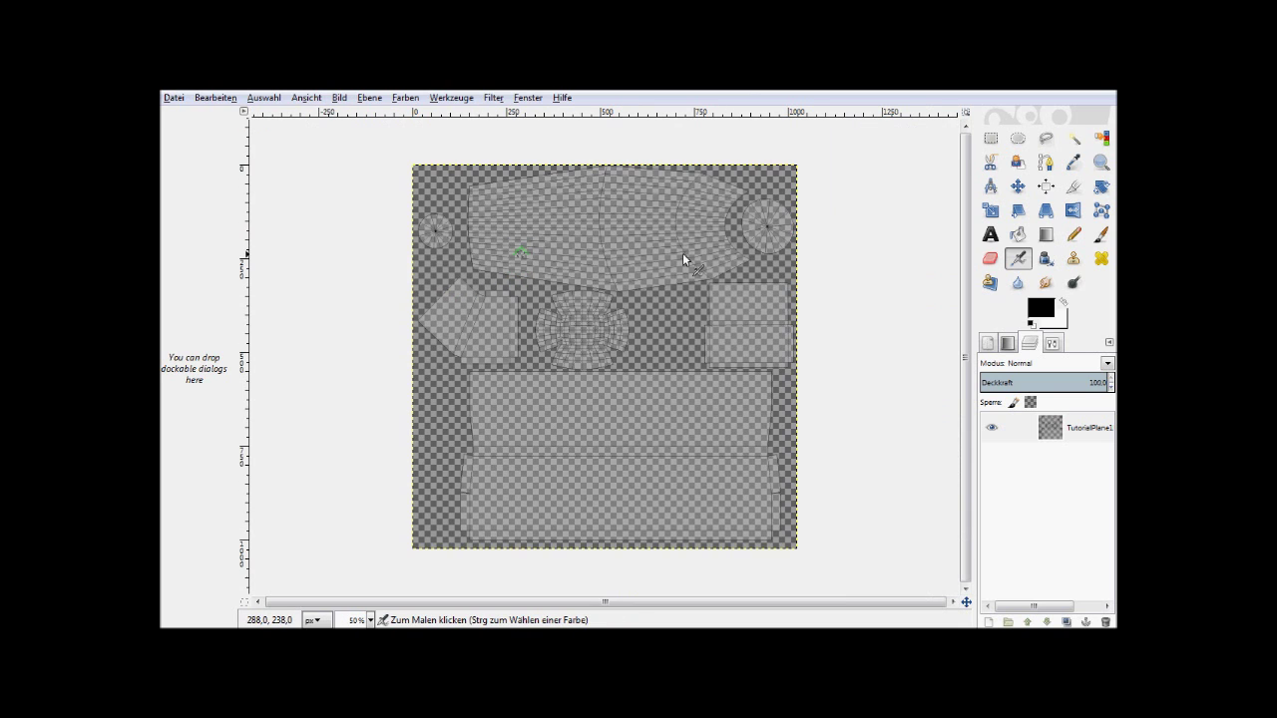